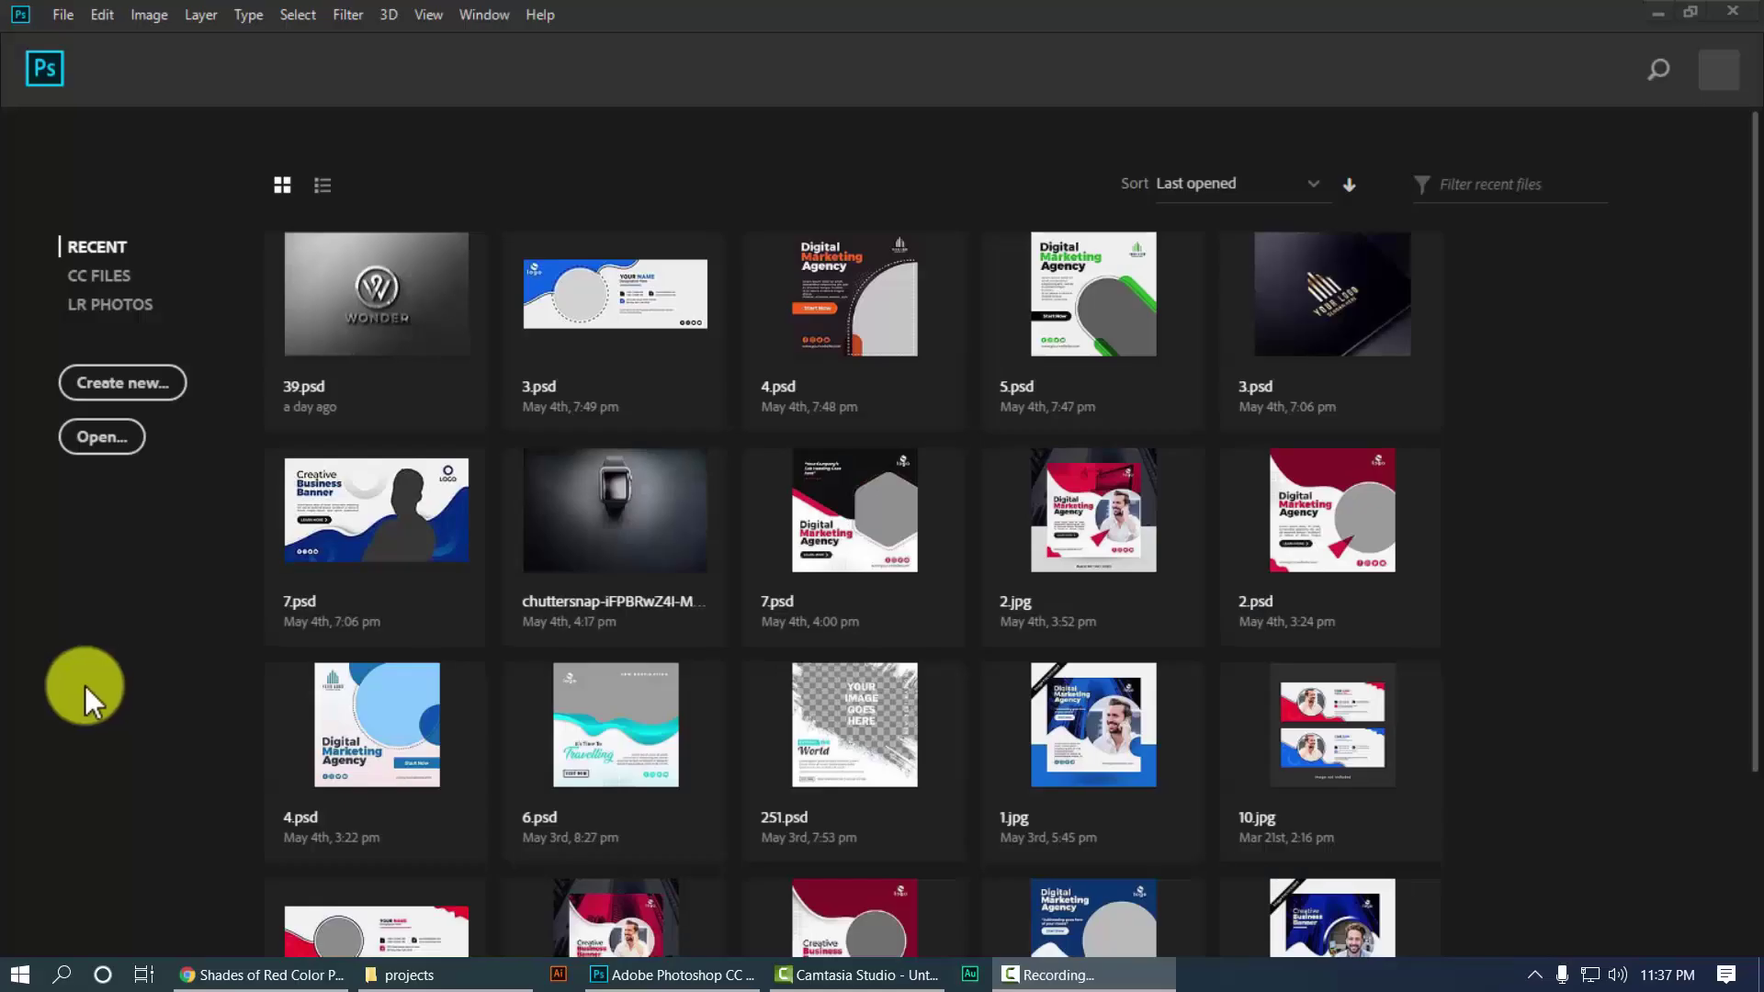
# Create a blank 1920 × 1080 px Untitled-1 document and fit the canvas on screen.
pyautogui.click(106, 386)
pyautogui.click(103, 382)
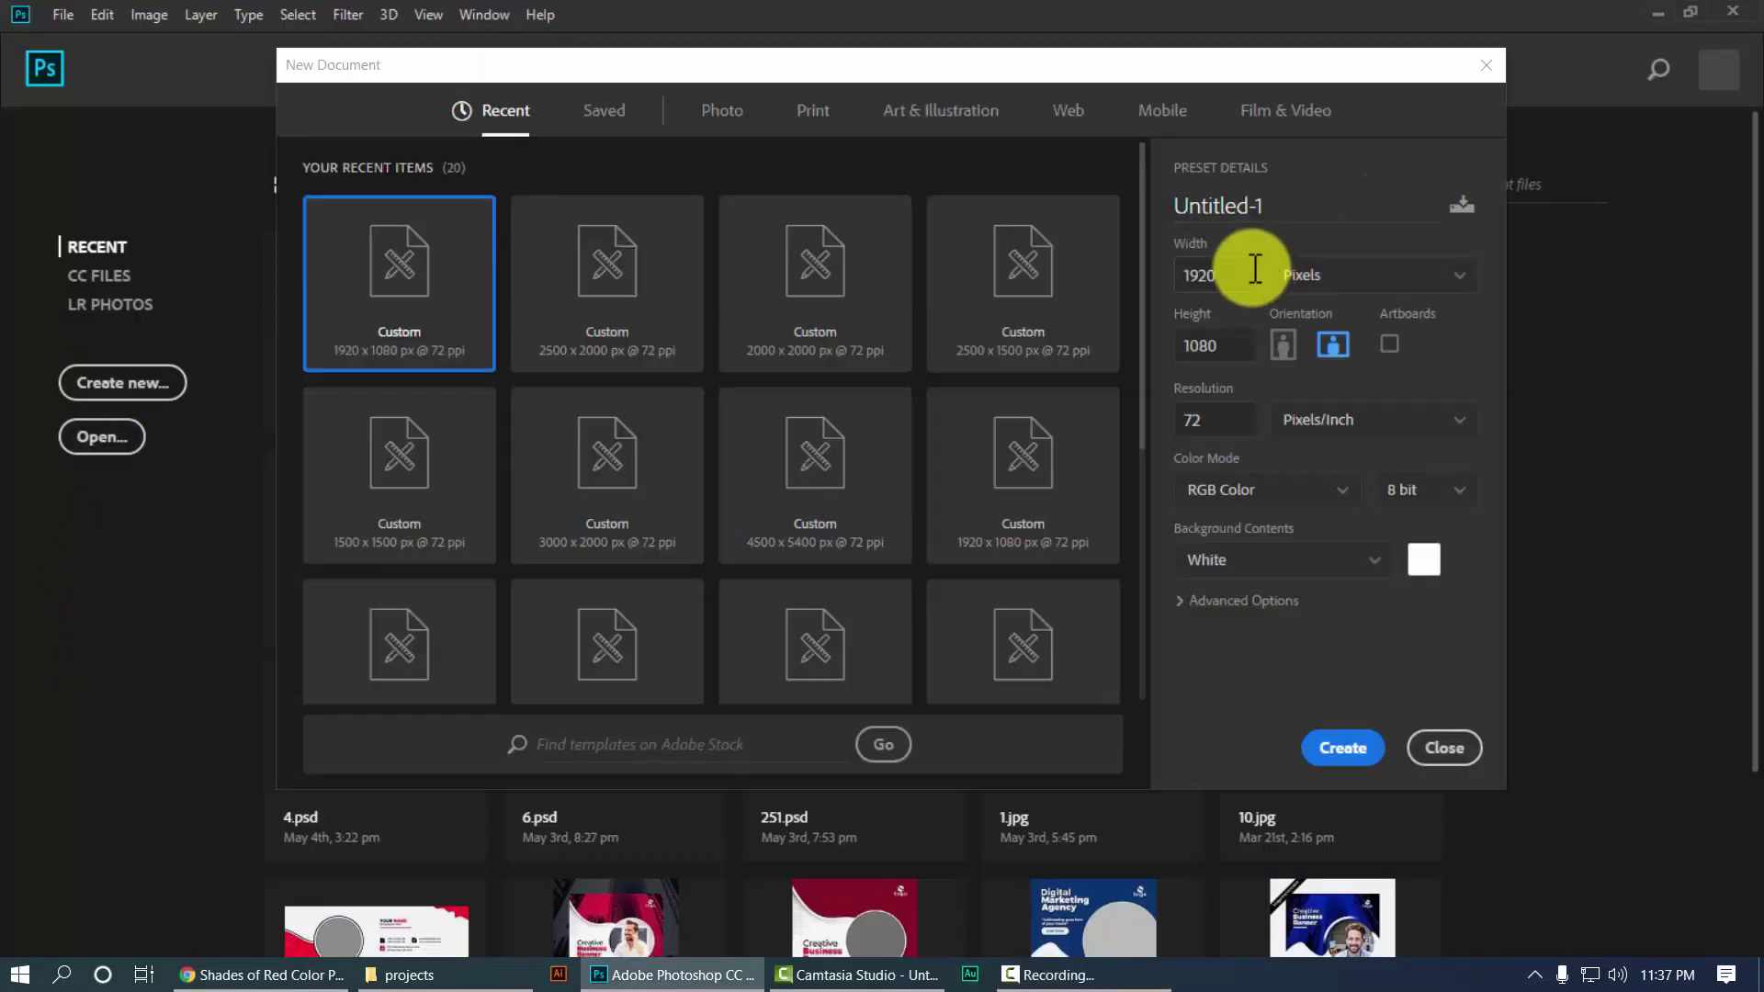
pyautogui.click(1211, 275)
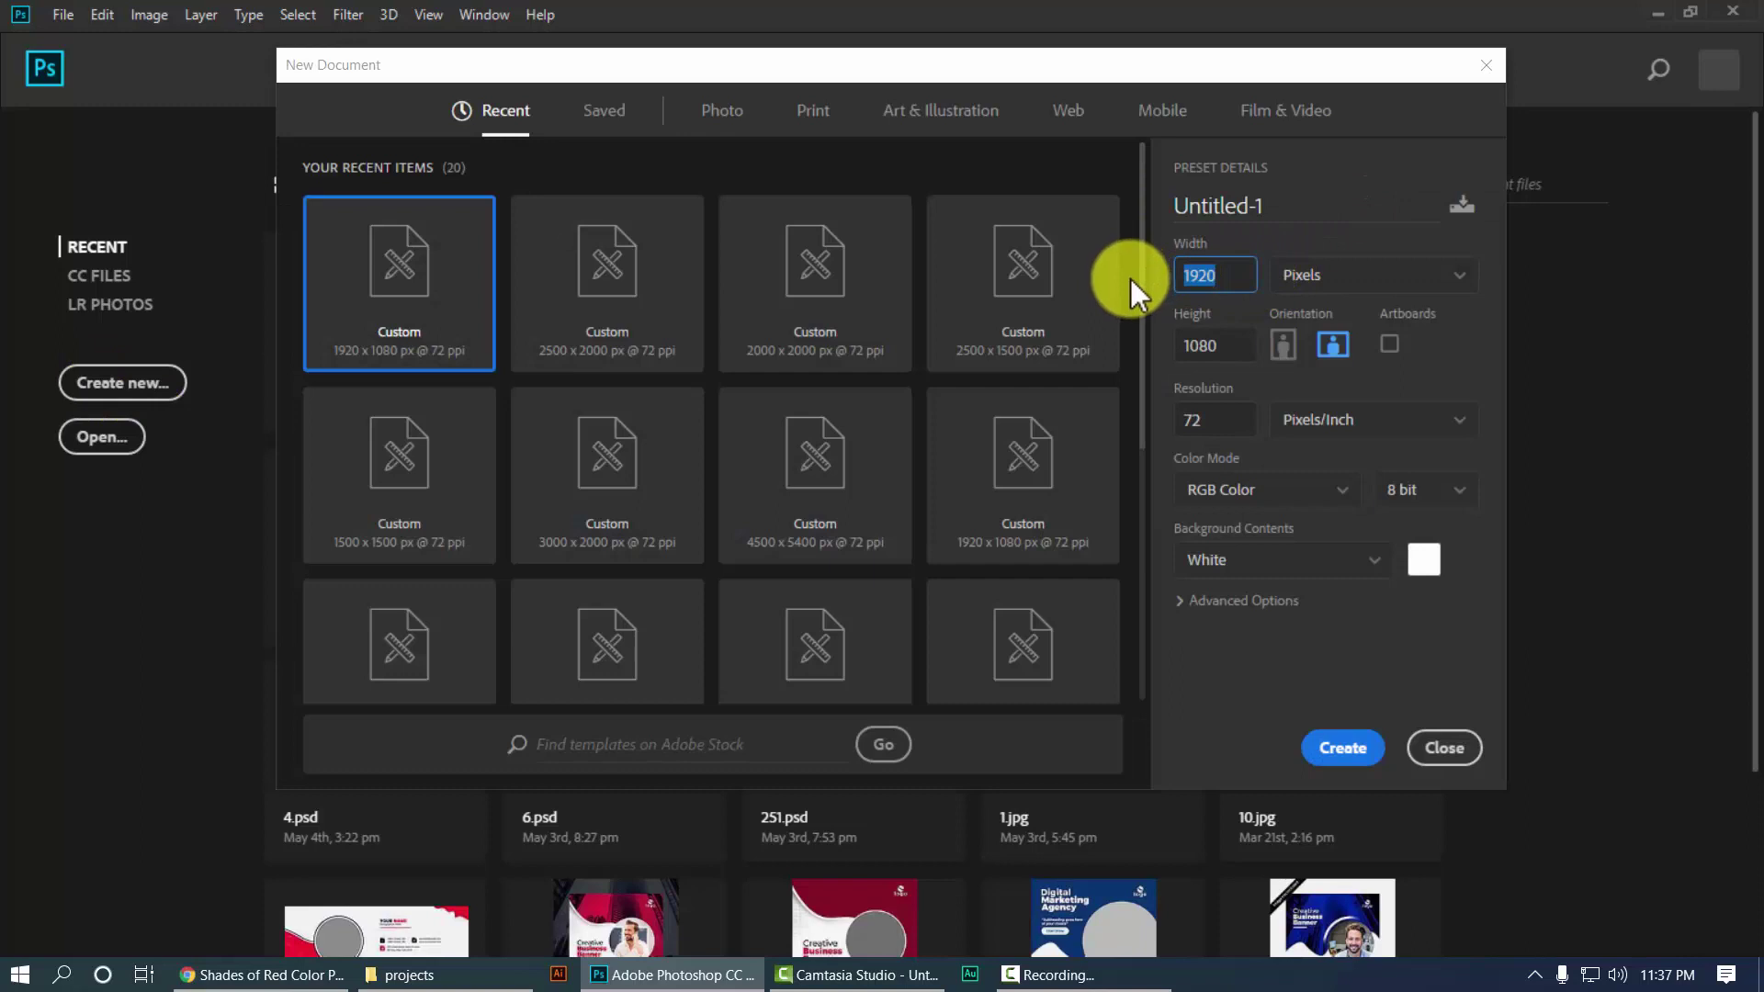
pyautogui.click(1228, 347)
pyautogui.click(1366, 761)
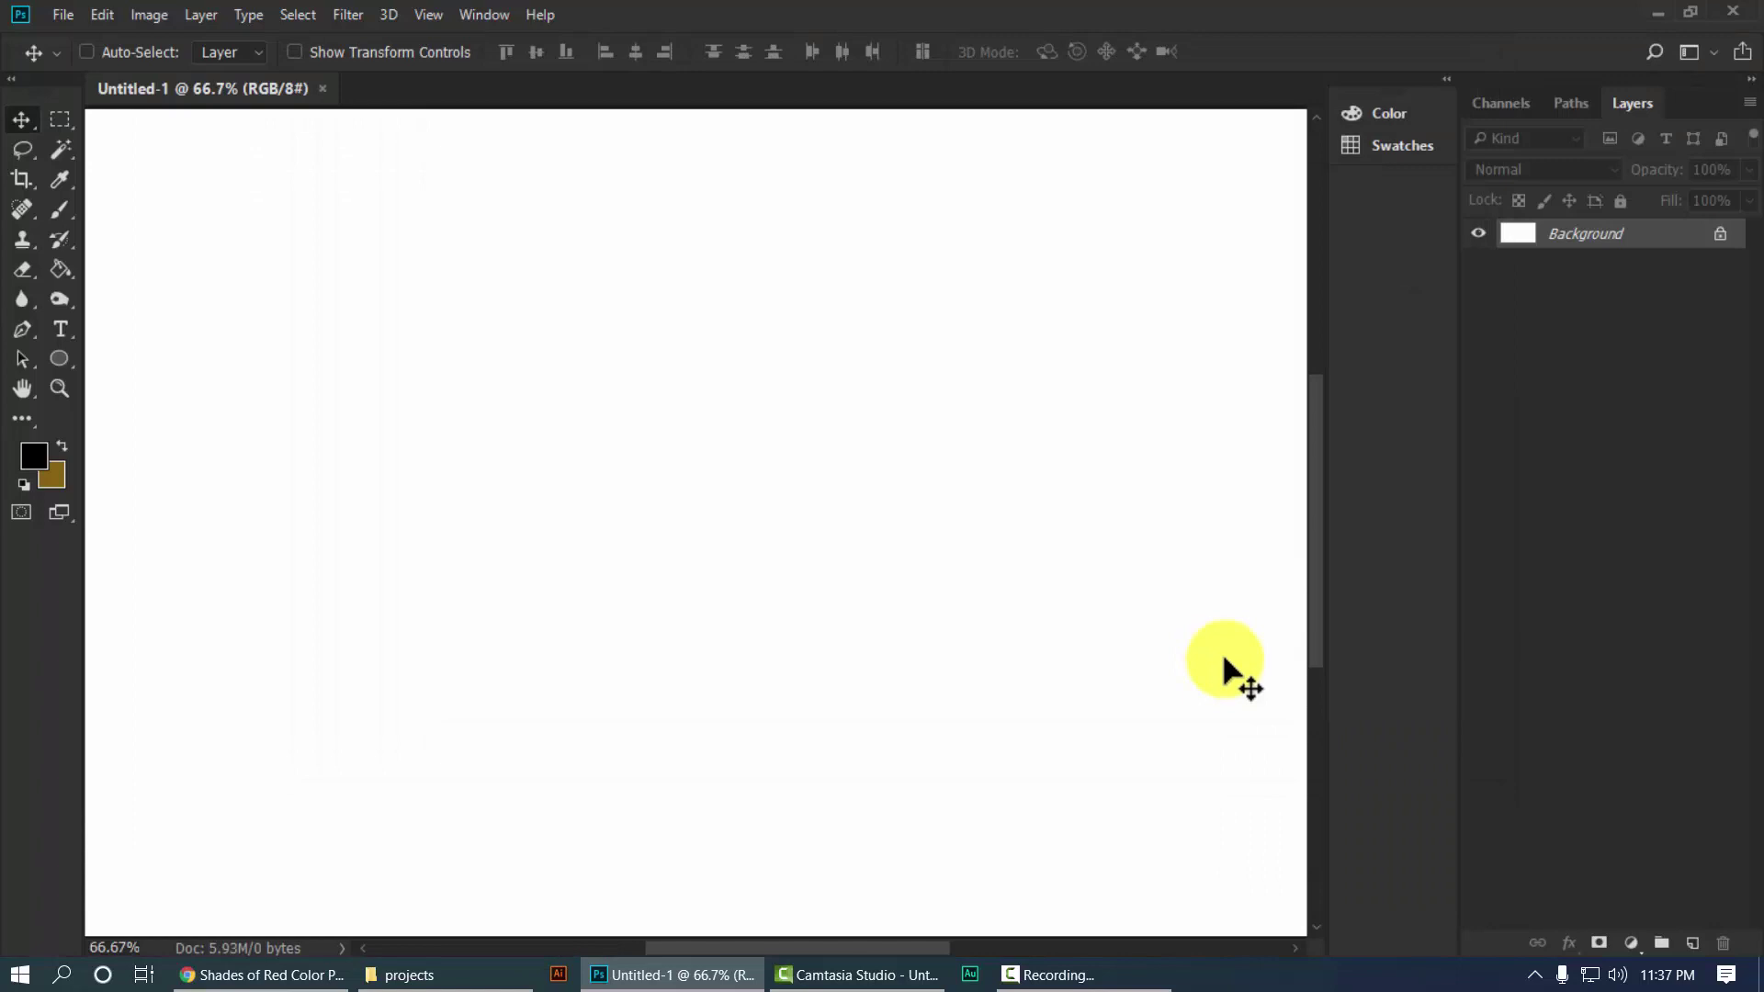
pyautogui.hotkey('ctrl', '-')
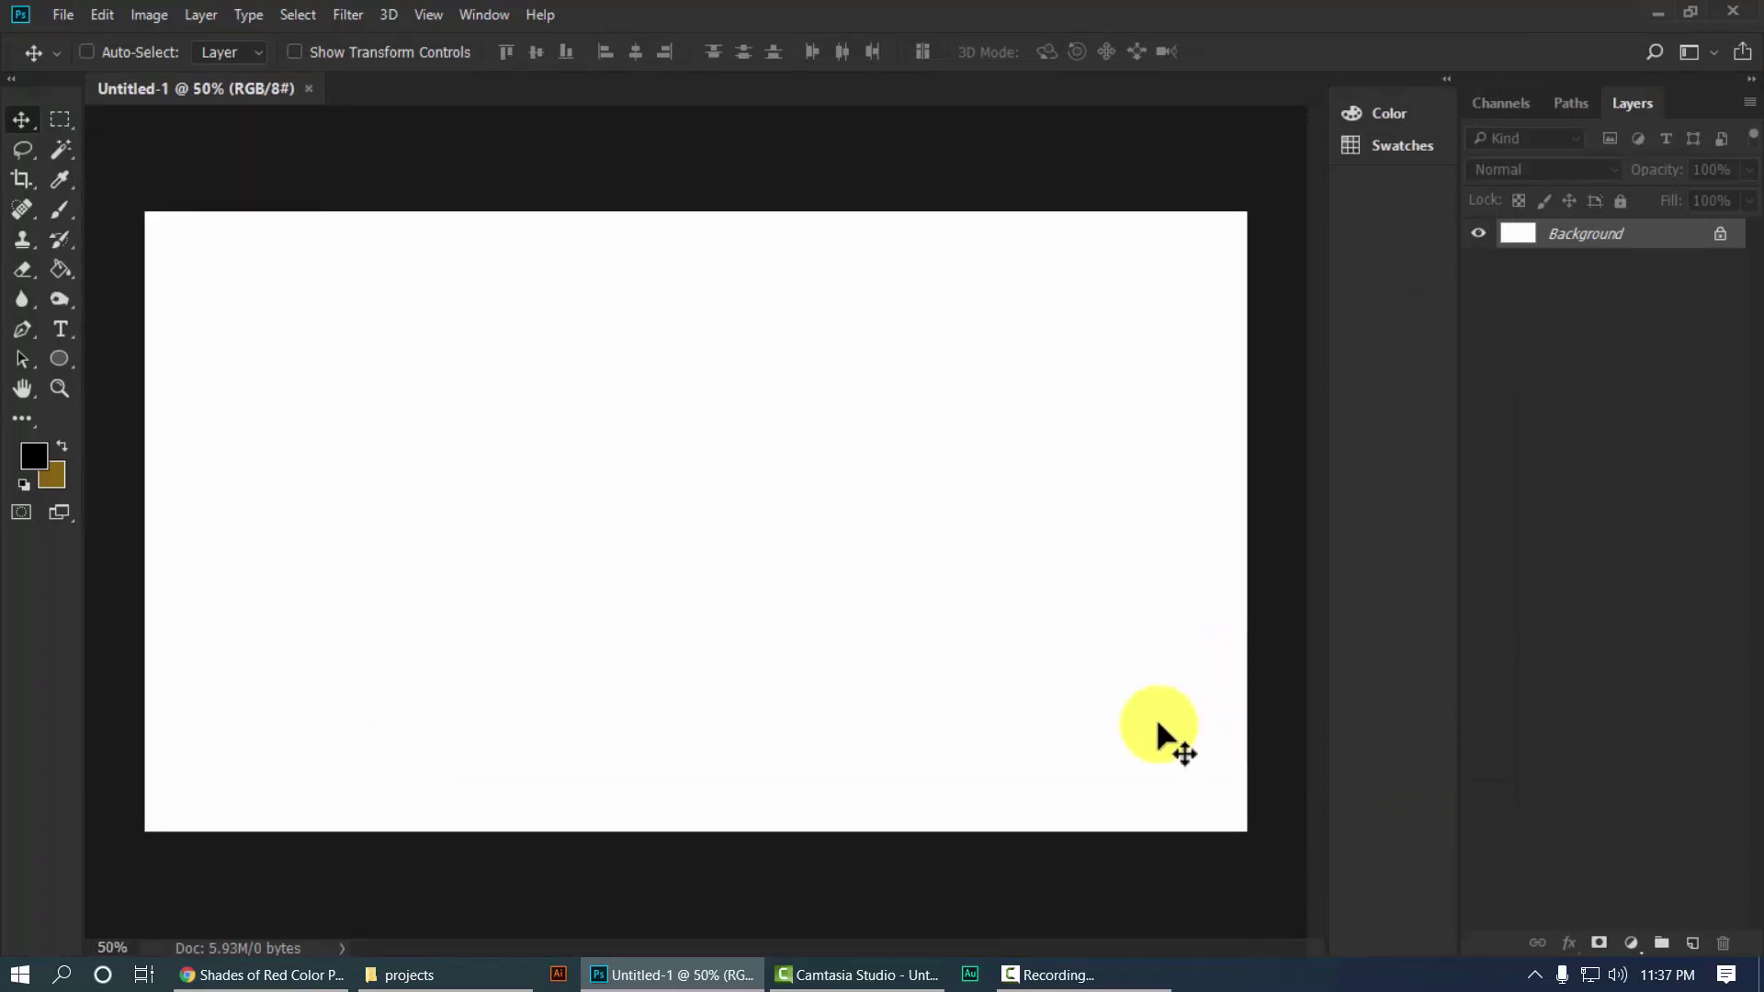
# Review the Shades of Red palette in Chrome, then select color.png in the projects folder.
pyautogui.click(291, 979)
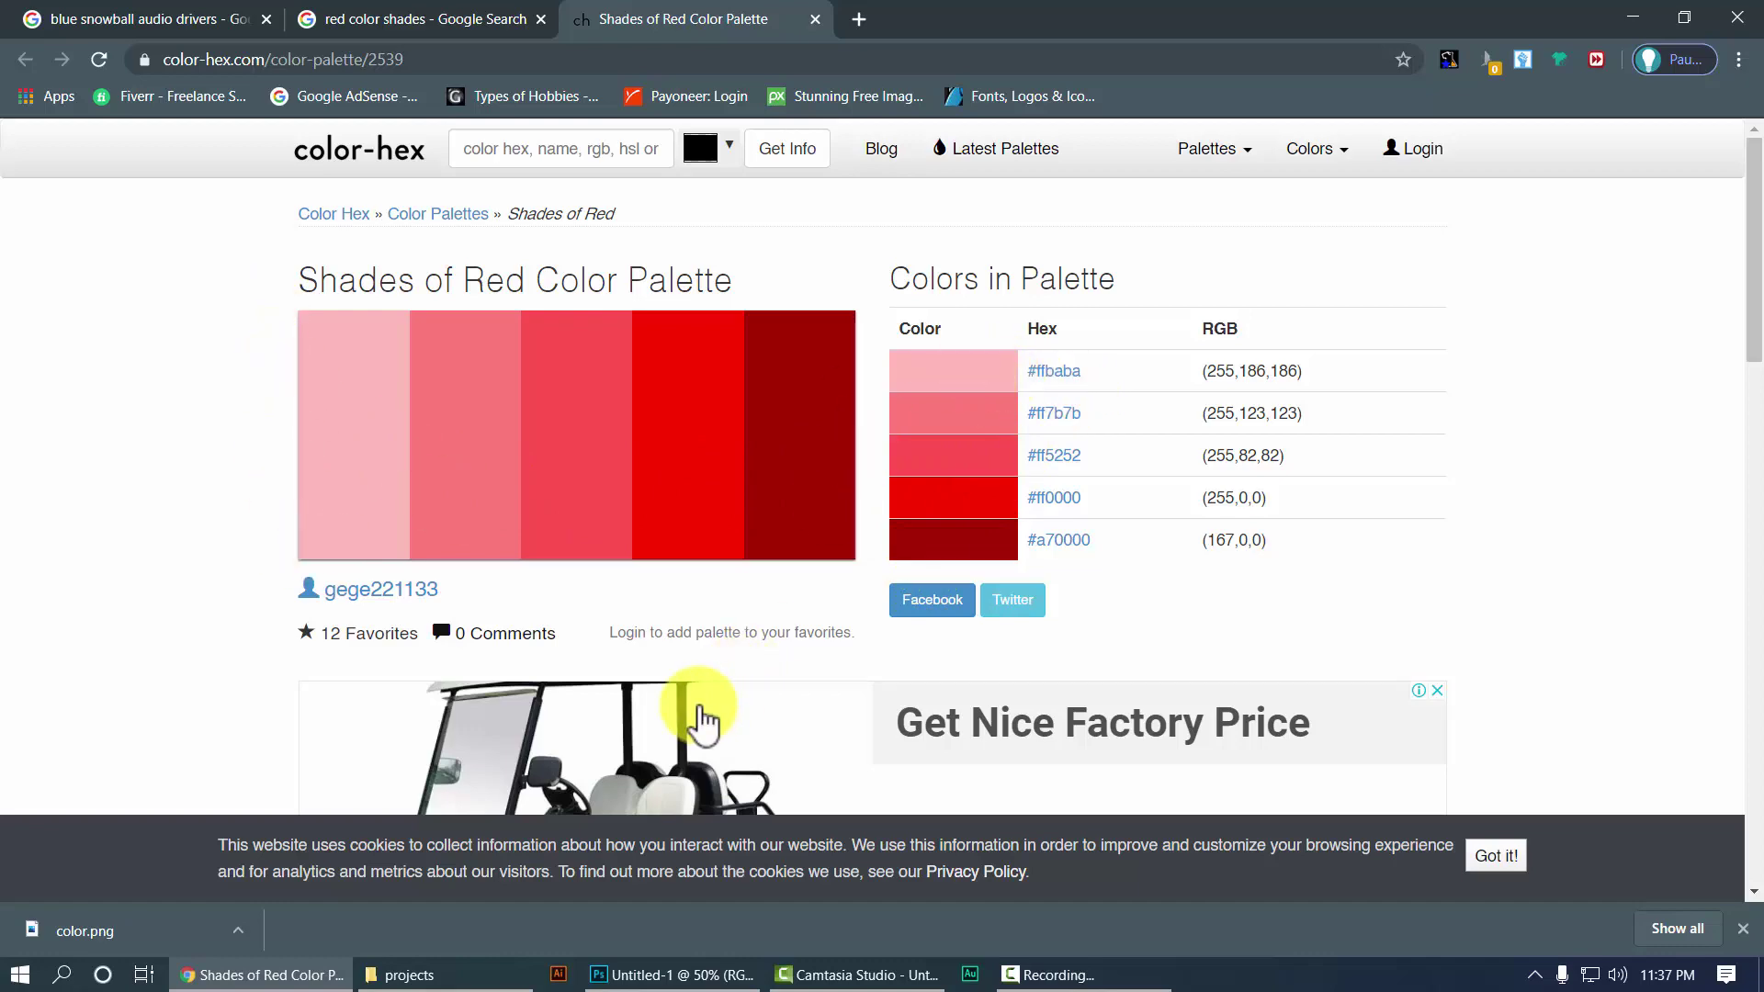
pyautogui.click(442, 981)
pyautogui.click(296, 390)
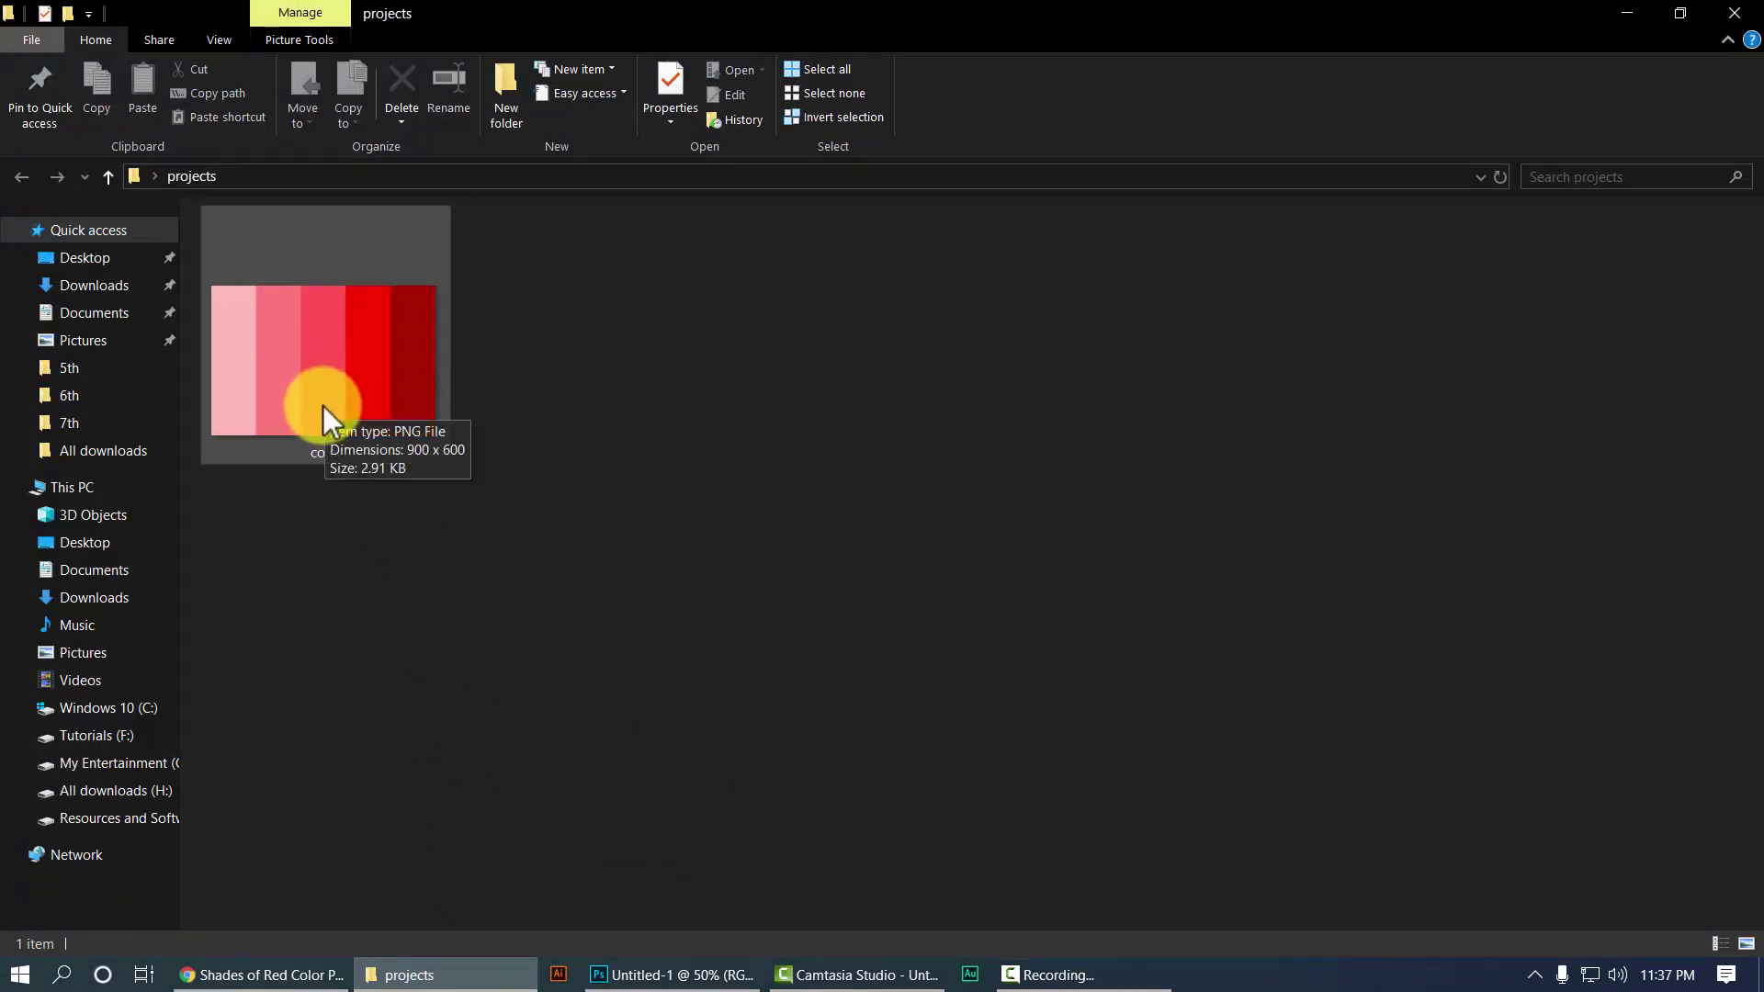
# Drag color.png into the Photoshop document and move it toward the canvas's top-left corner.
pyautogui.moveTo(311, 401); pyautogui.dragTo(476, 423)
pyautogui.moveTo(591, 524); pyautogui.dragTo(340, 341)
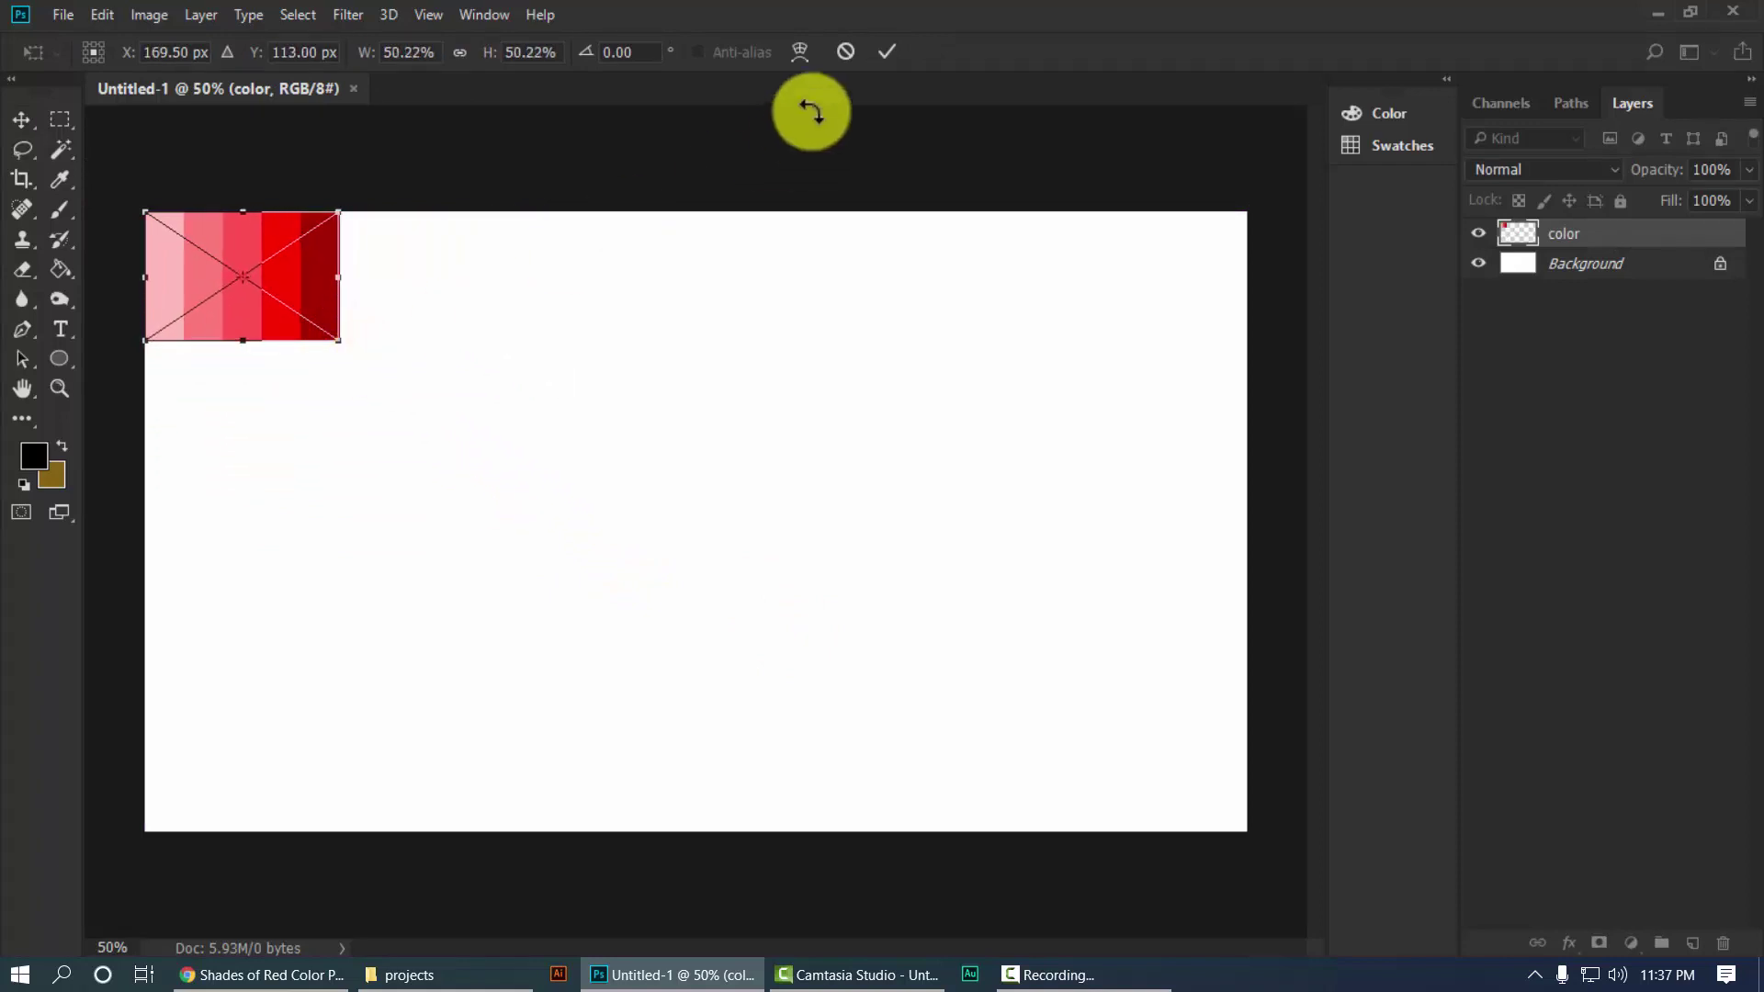
# Commit the palette image scaled to about 50% in the top-left corner.
pyautogui.click(886, 51)
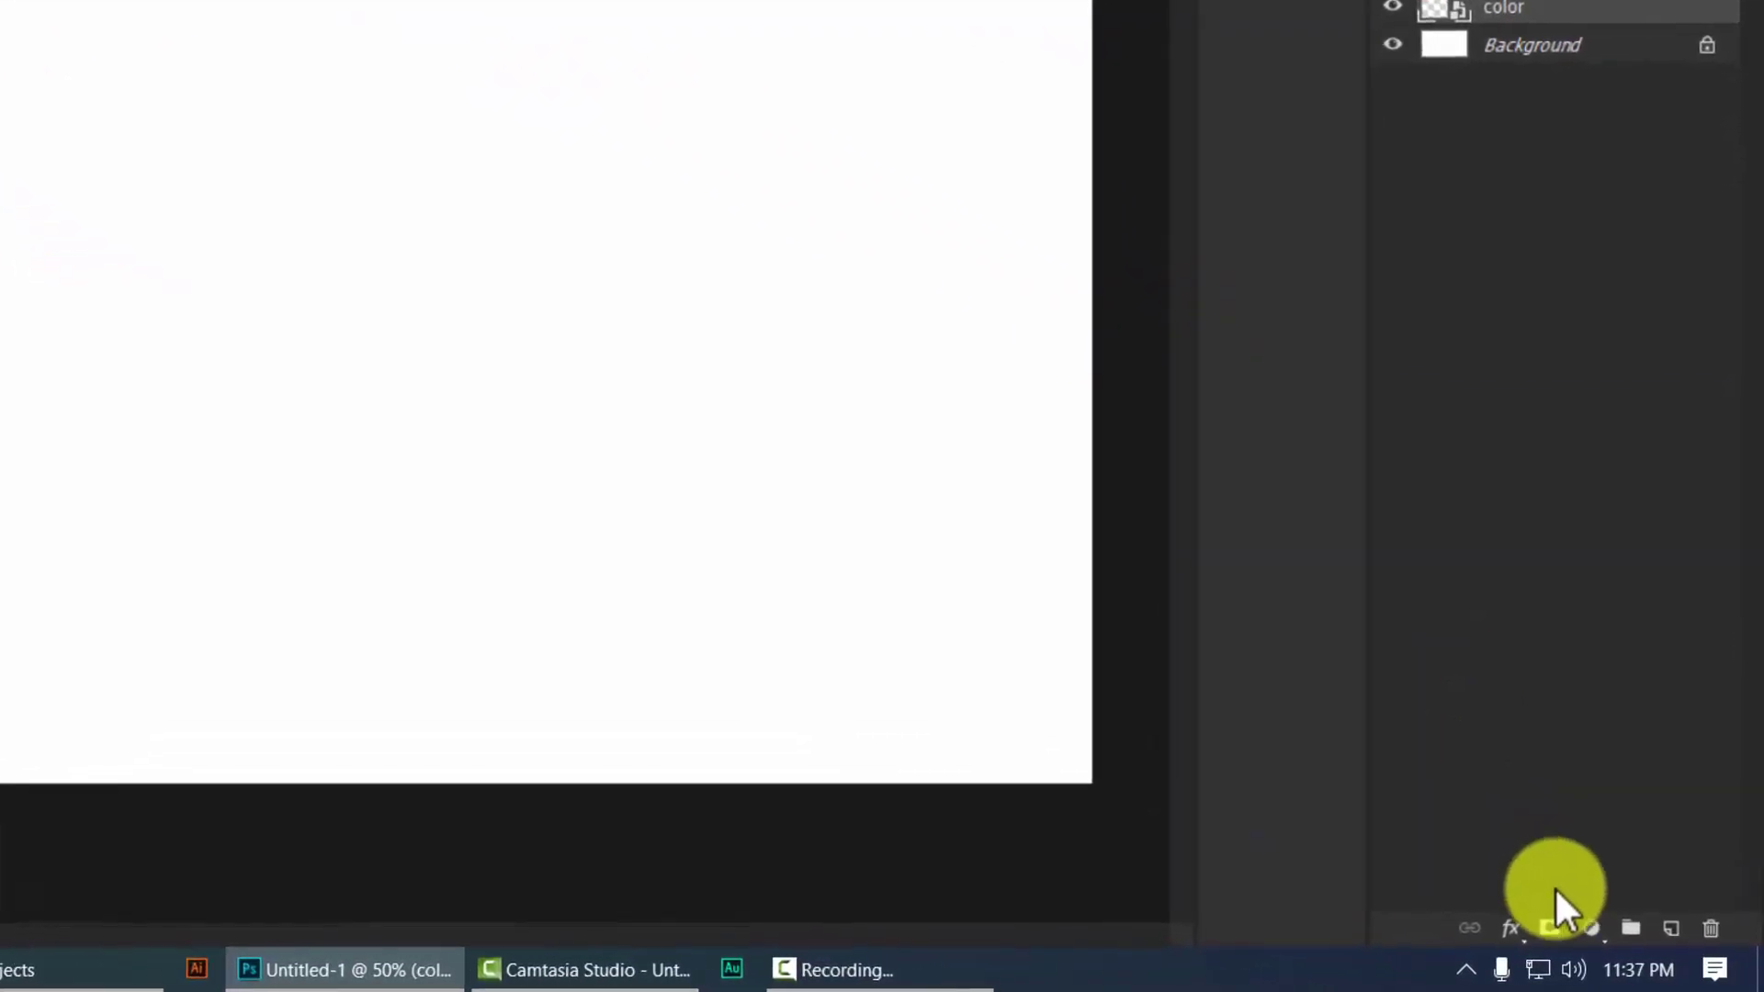
# Add a Solid Color fill layer below the palette, coloured ff5252 sampled from the palette.
pyautogui.click(1590, 926)
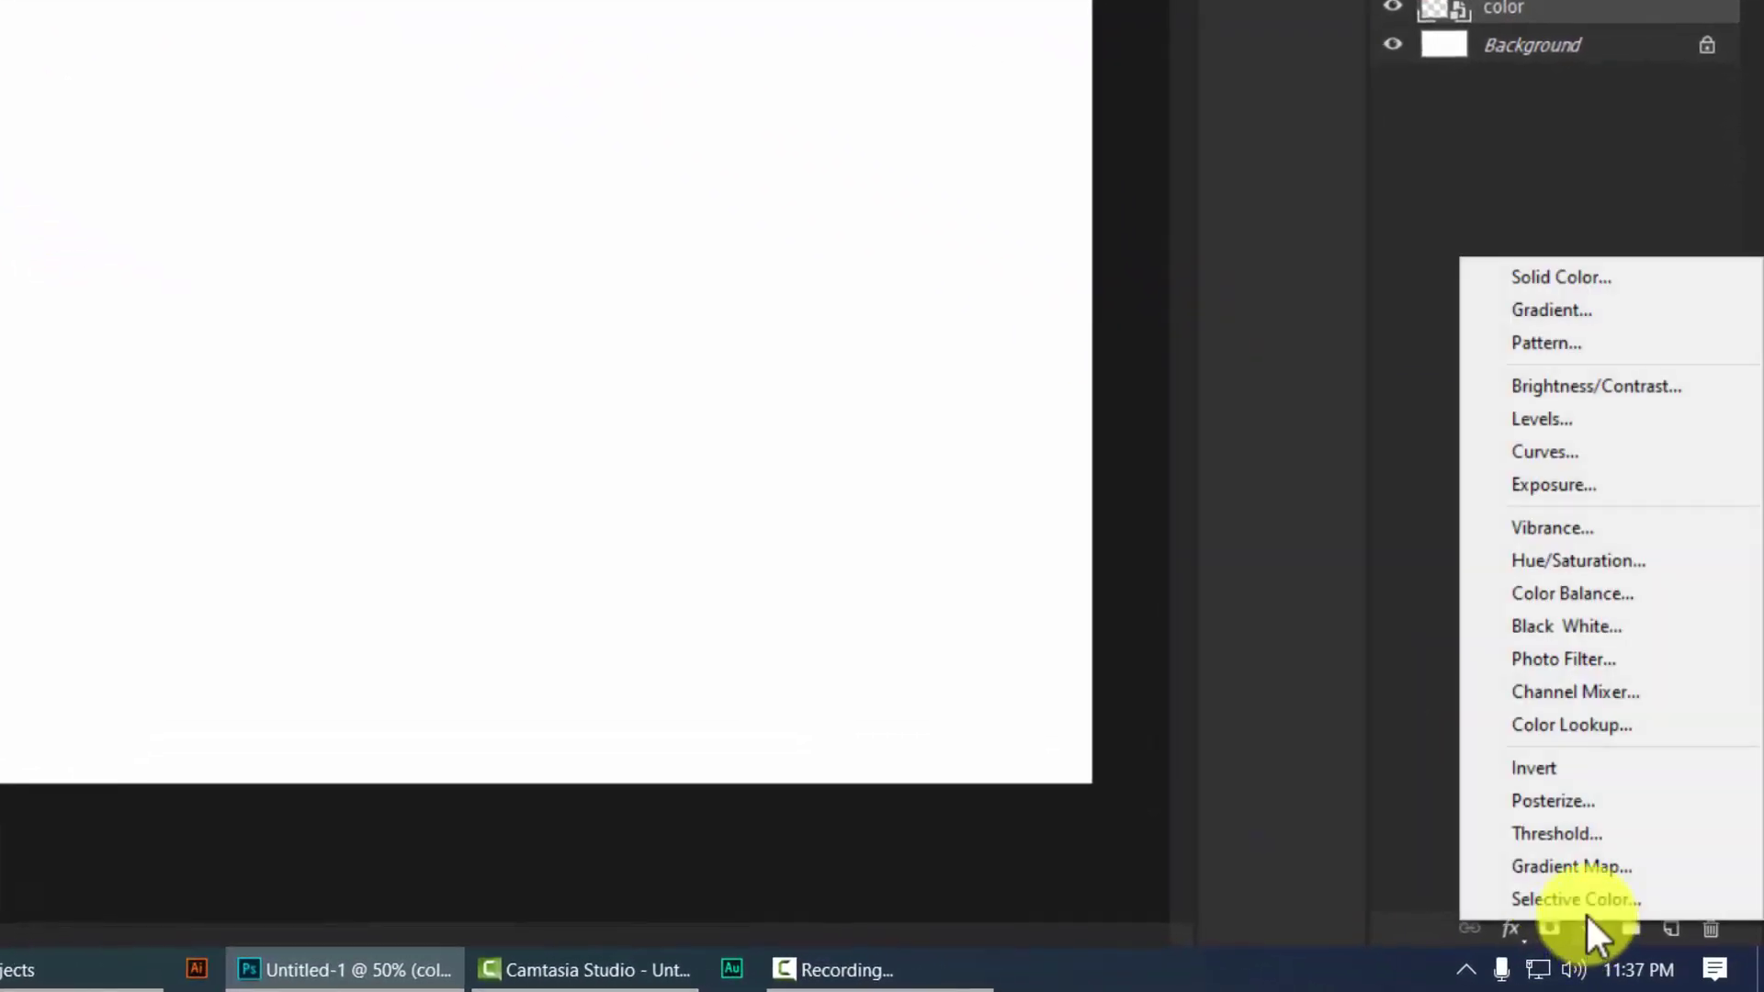
pyautogui.click(1573, 276)
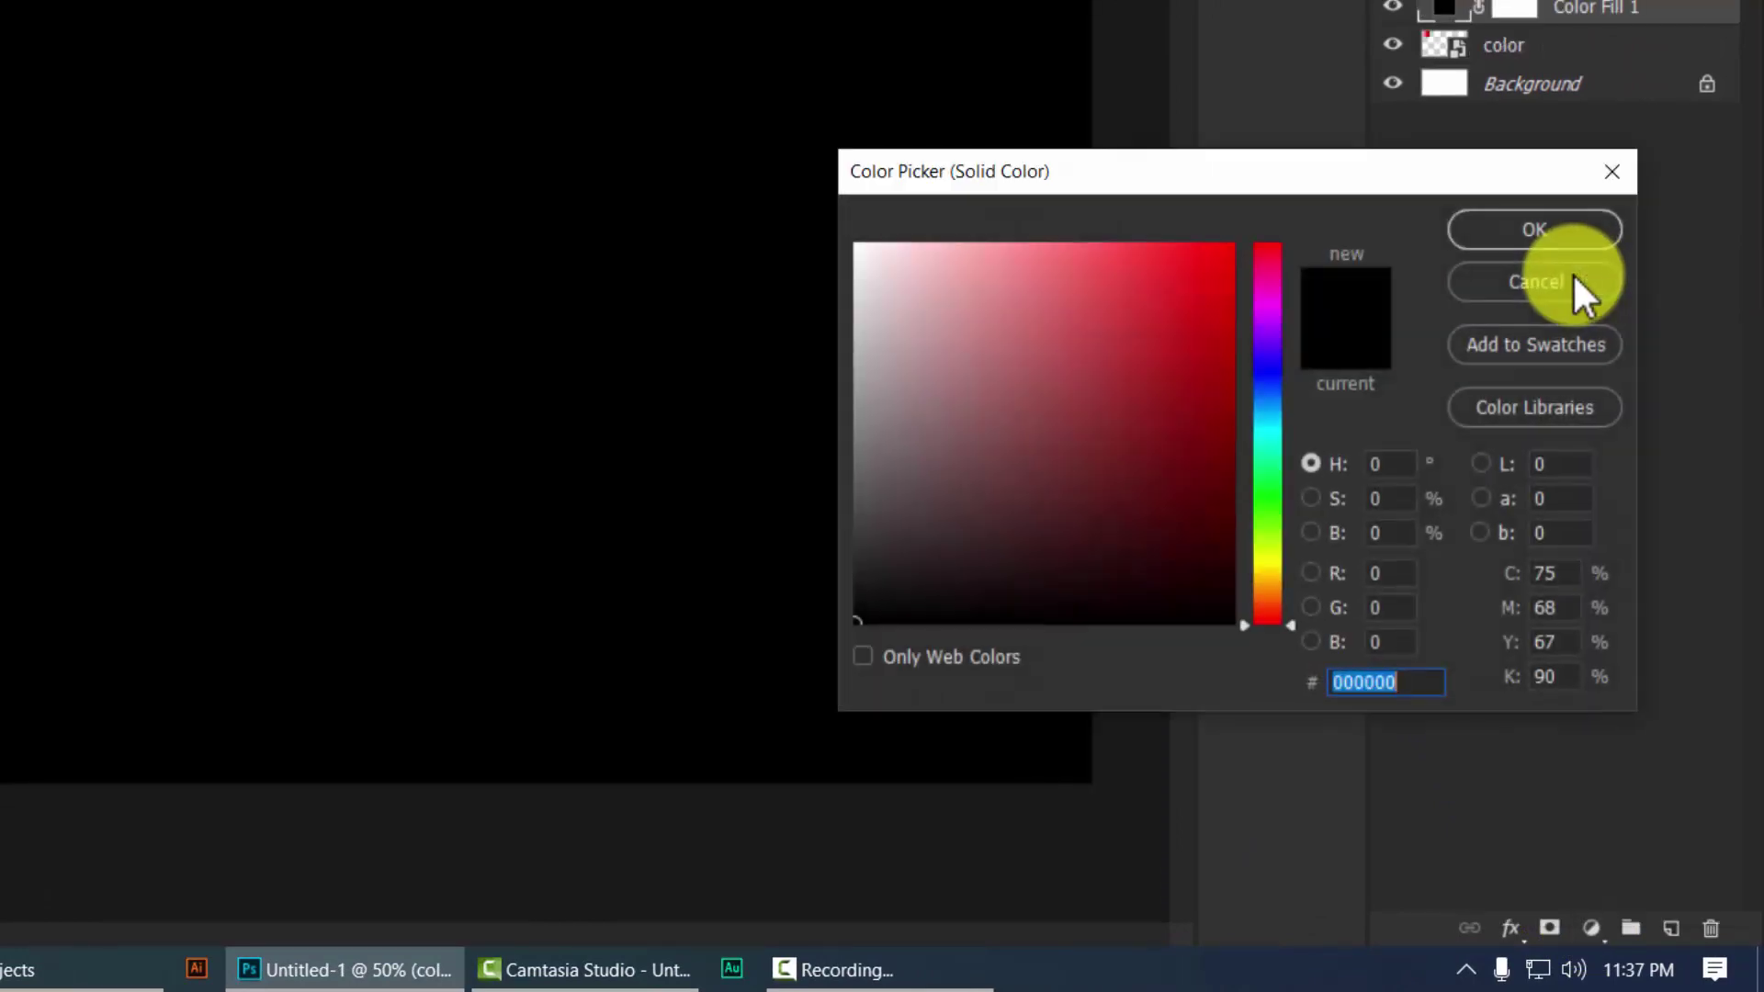
pyautogui.moveTo(960, 423); pyautogui.dragTo(900, 398)
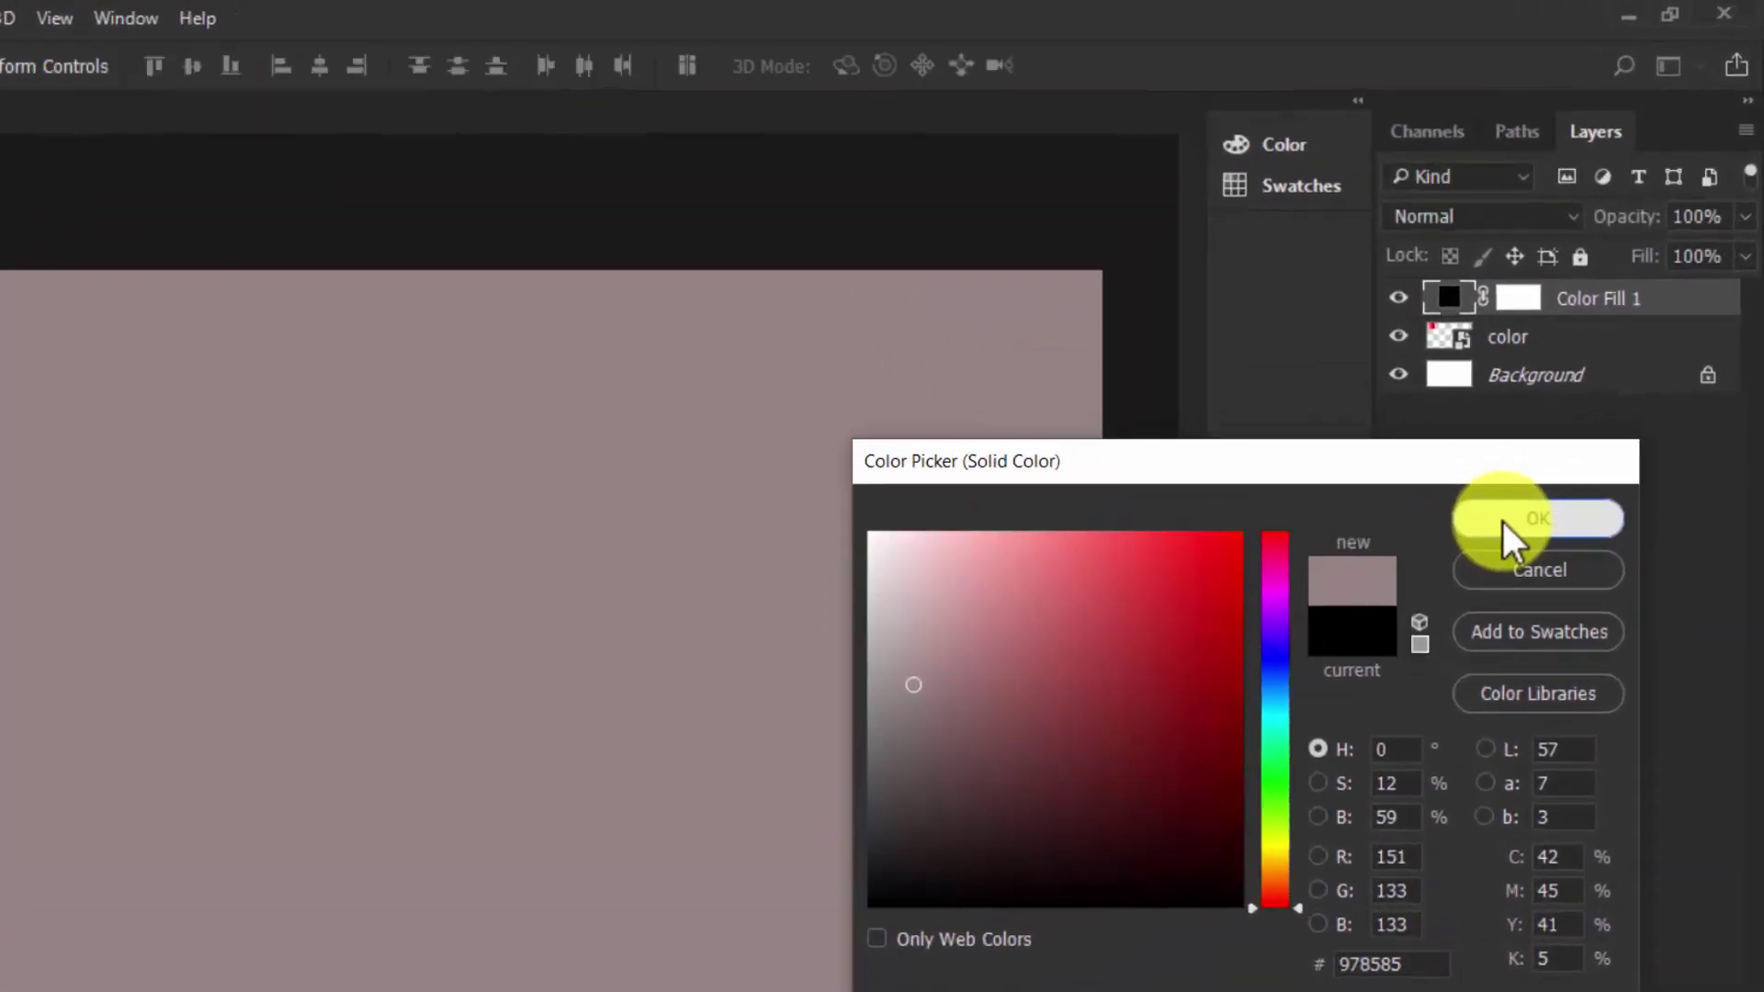
pyautogui.click(1534, 229)
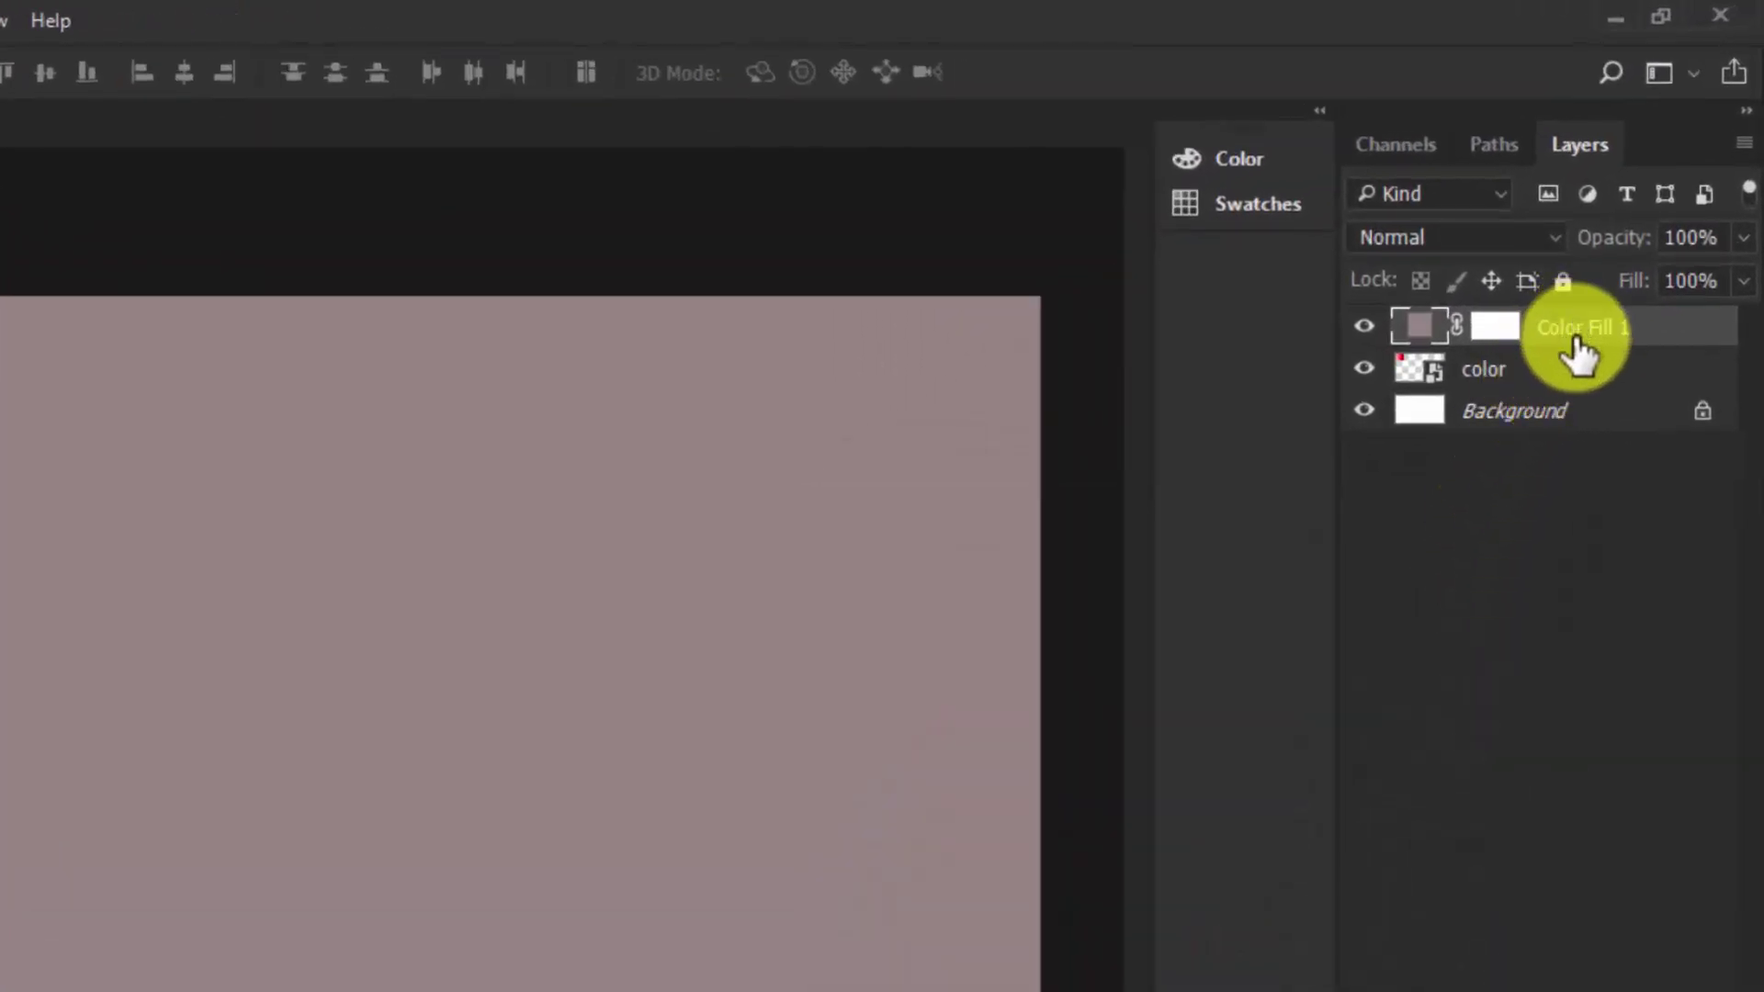
pyautogui.moveTo(1578, 351); pyautogui.dragTo(1567, 405)
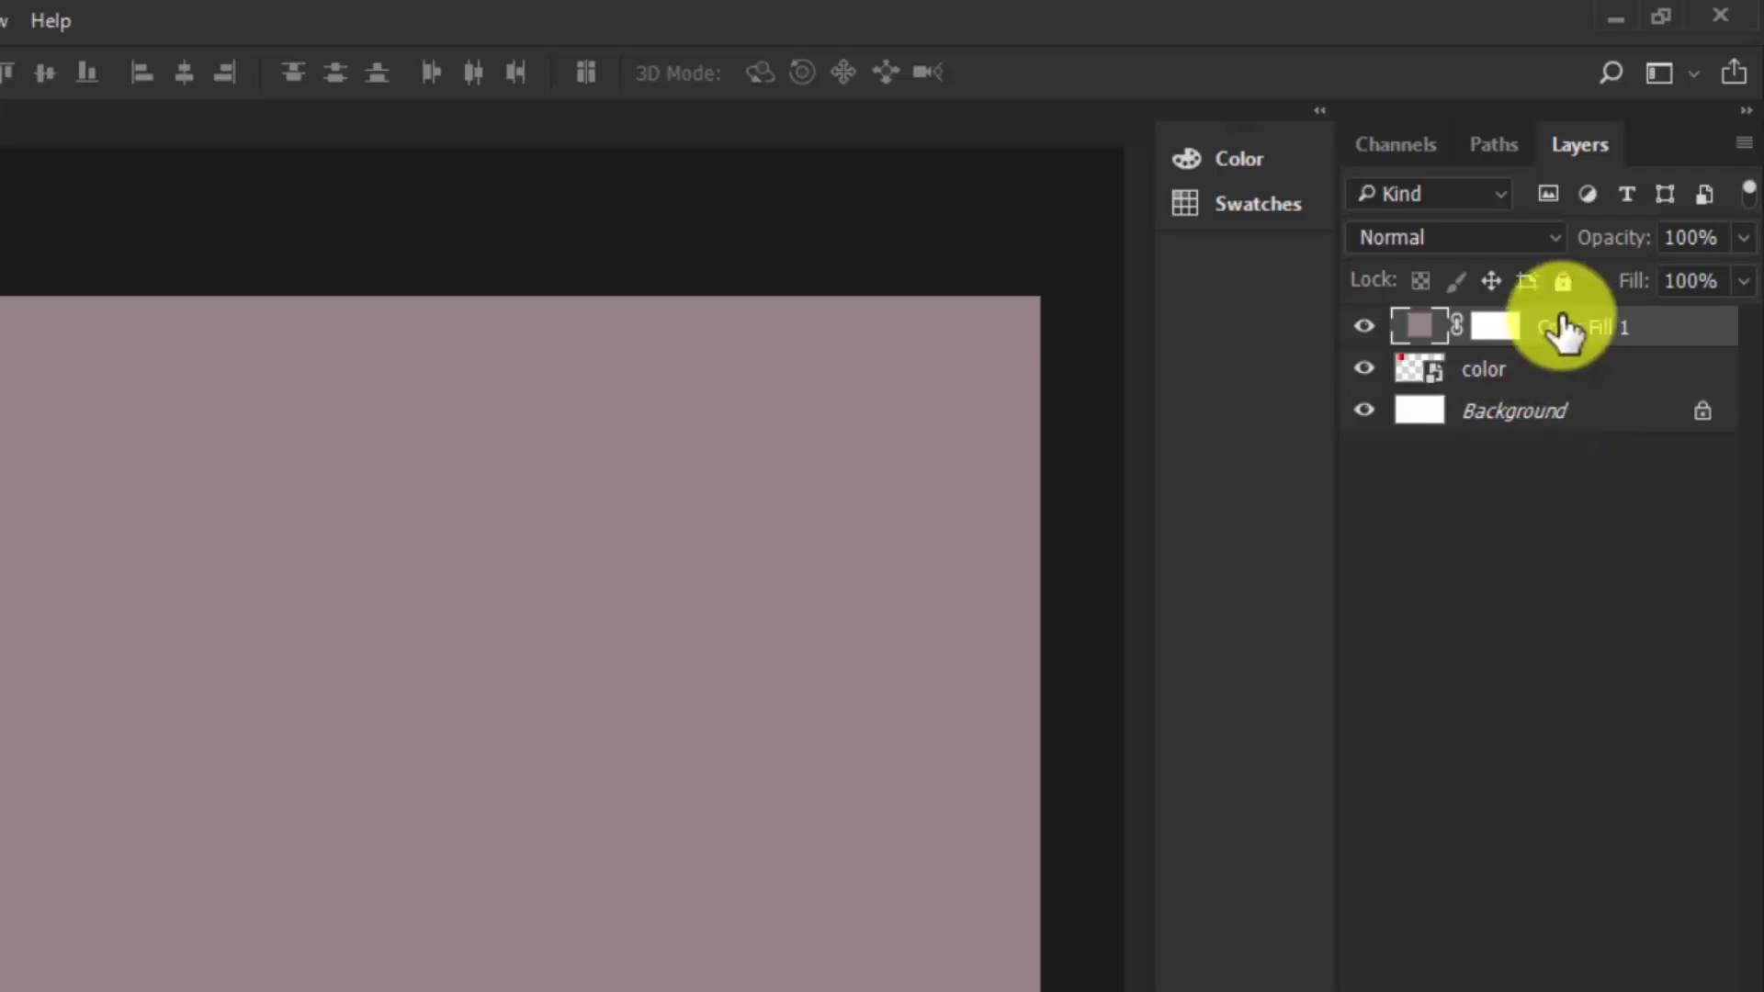
pyautogui.moveTo(1573, 329); pyautogui.dragTo(1516, 389)
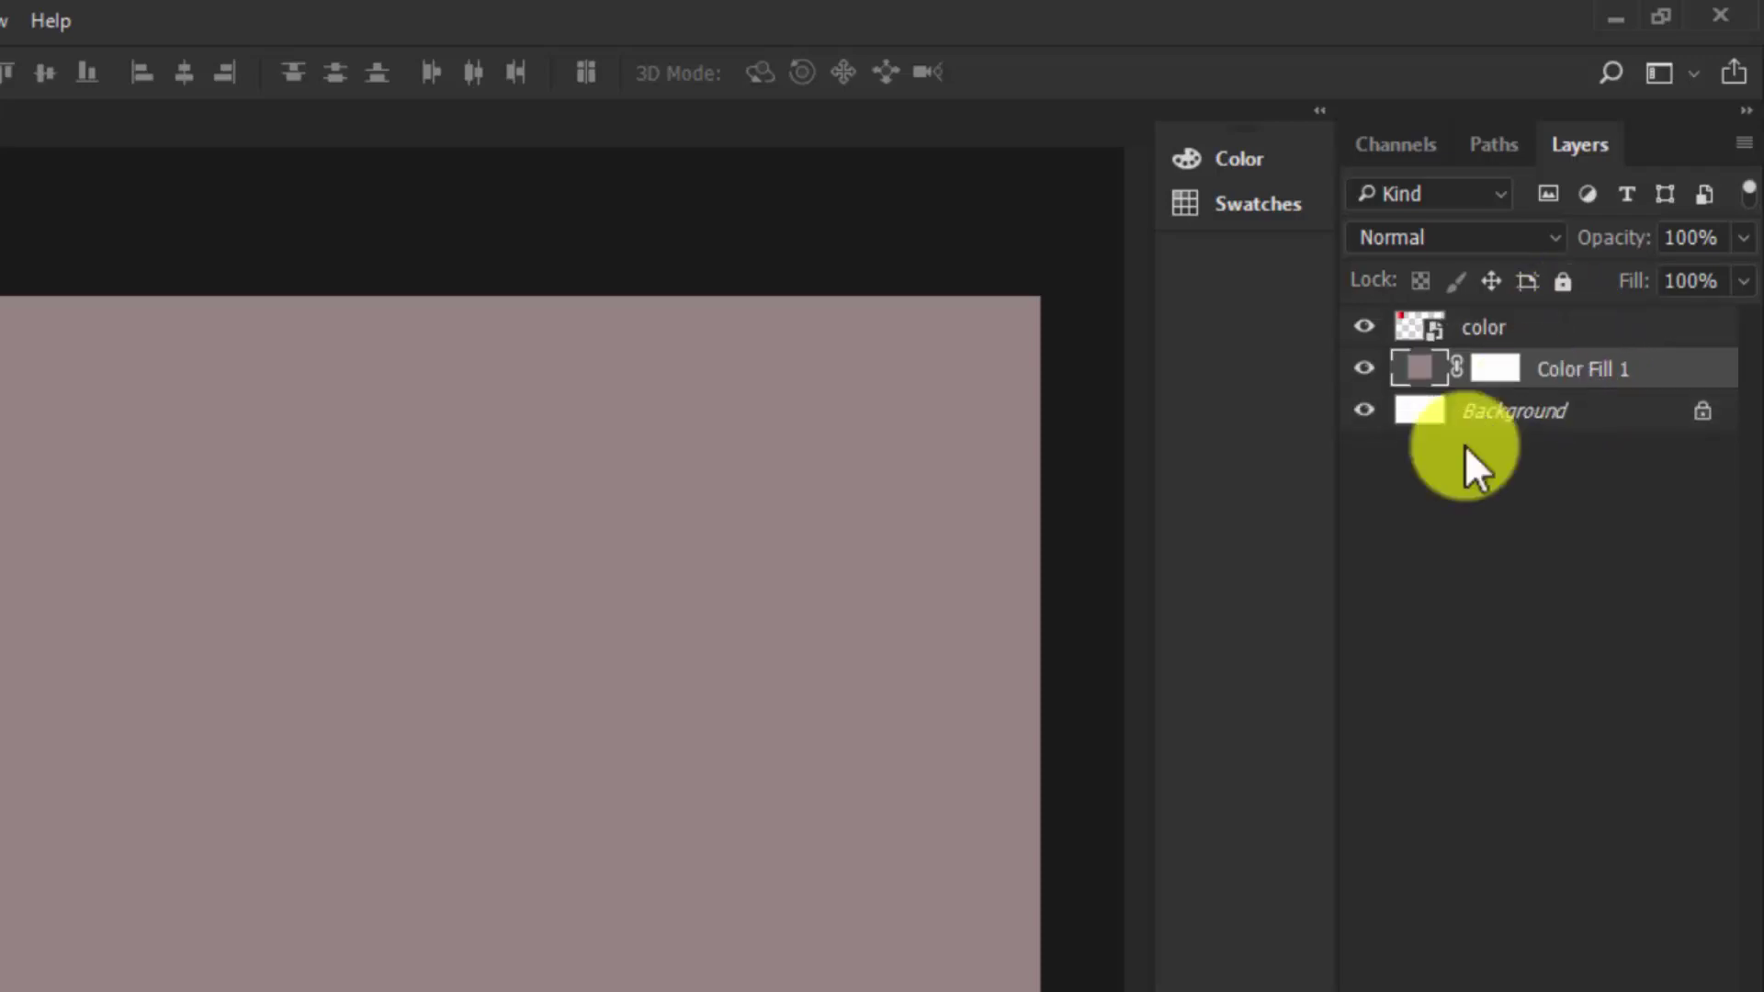
pyautogui.doubleClick(1415, 372)
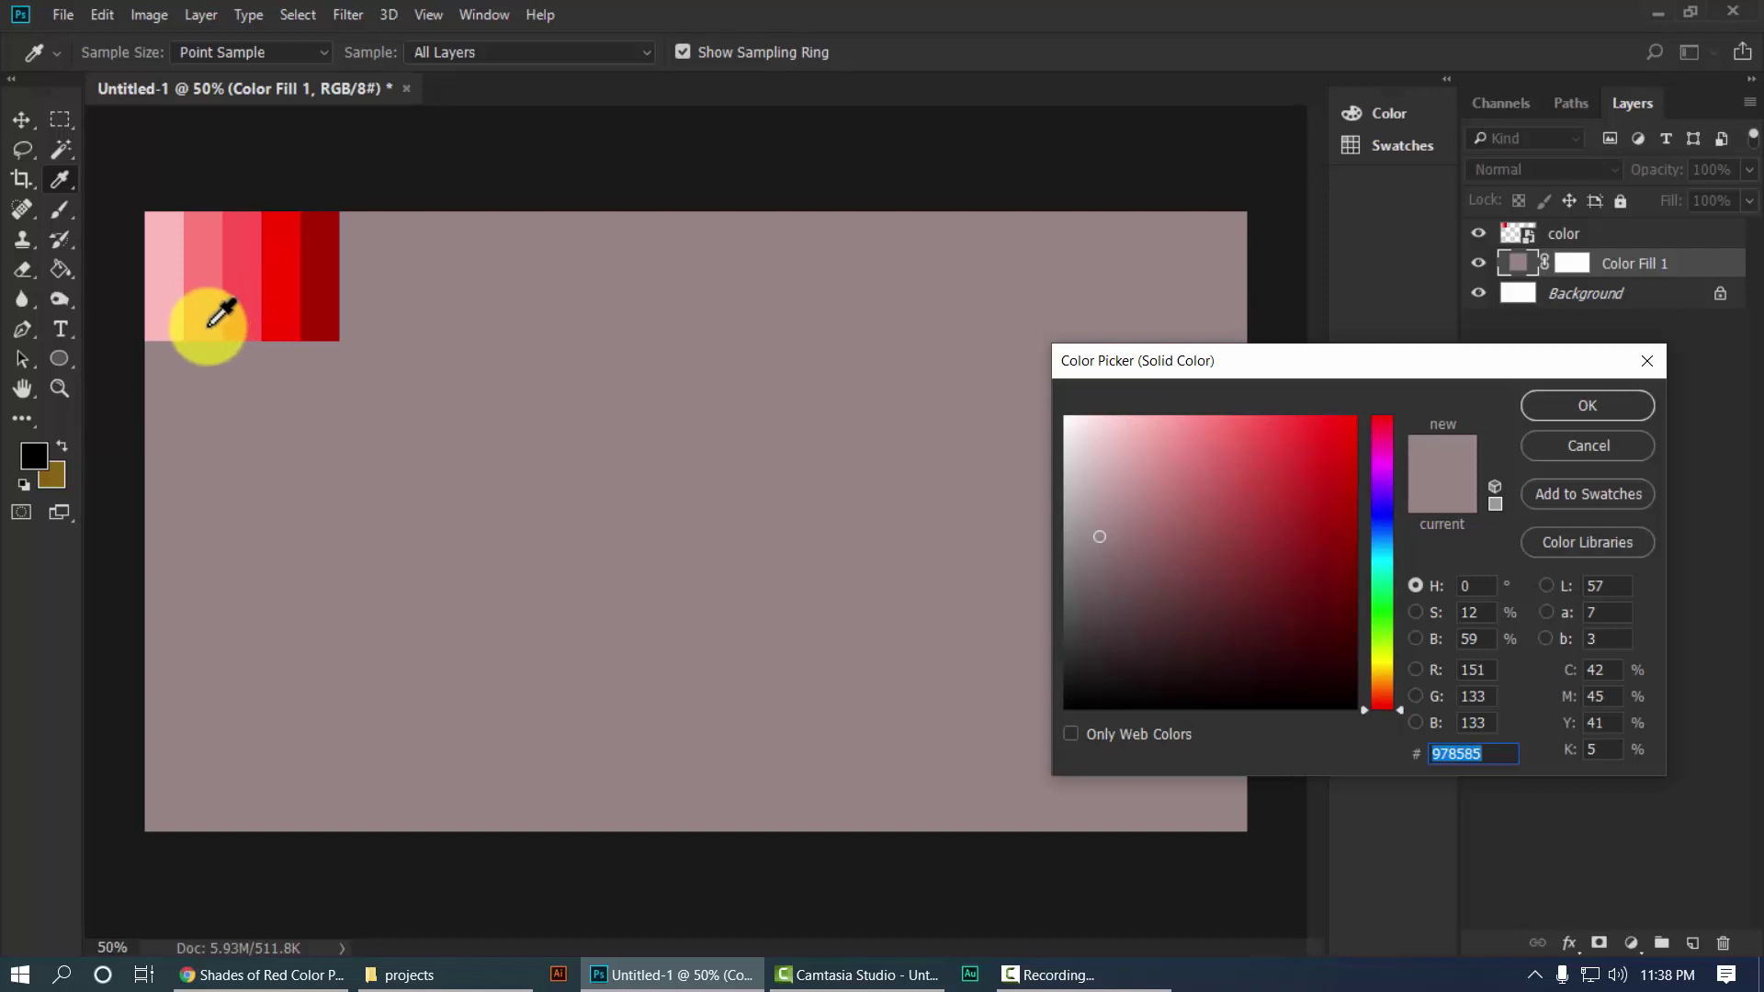
pyautogui.click(248, 307)
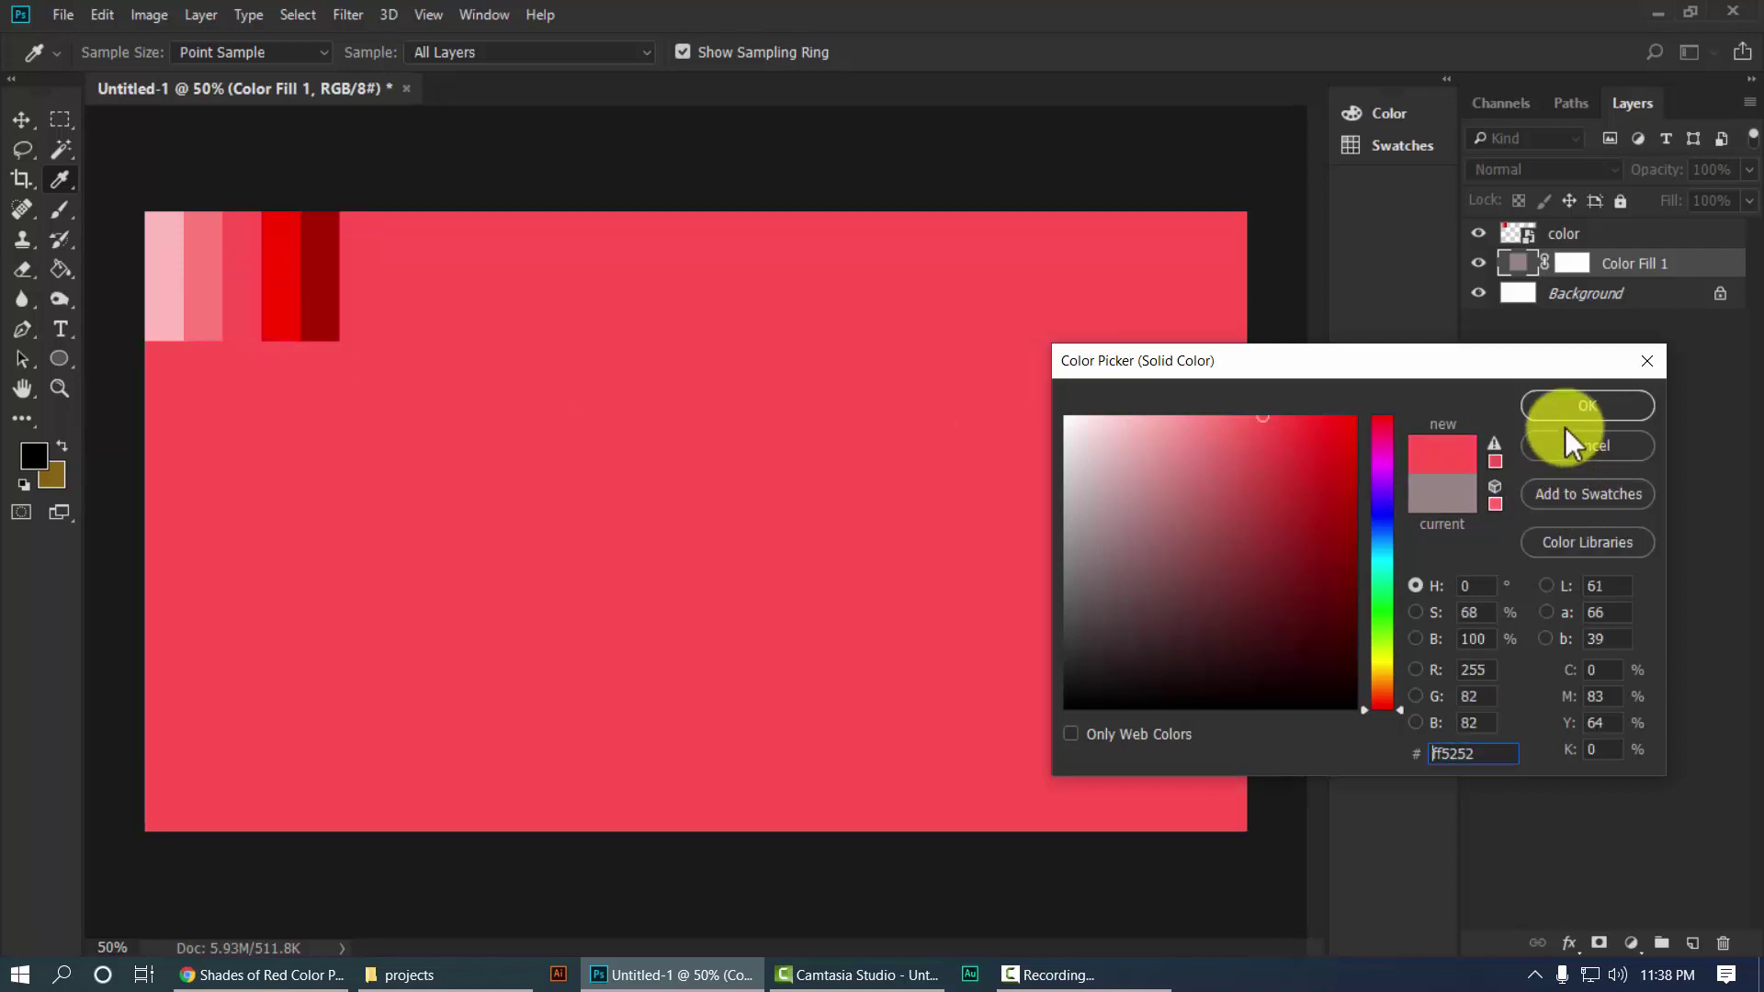
pyautogui.click(1570, 401)
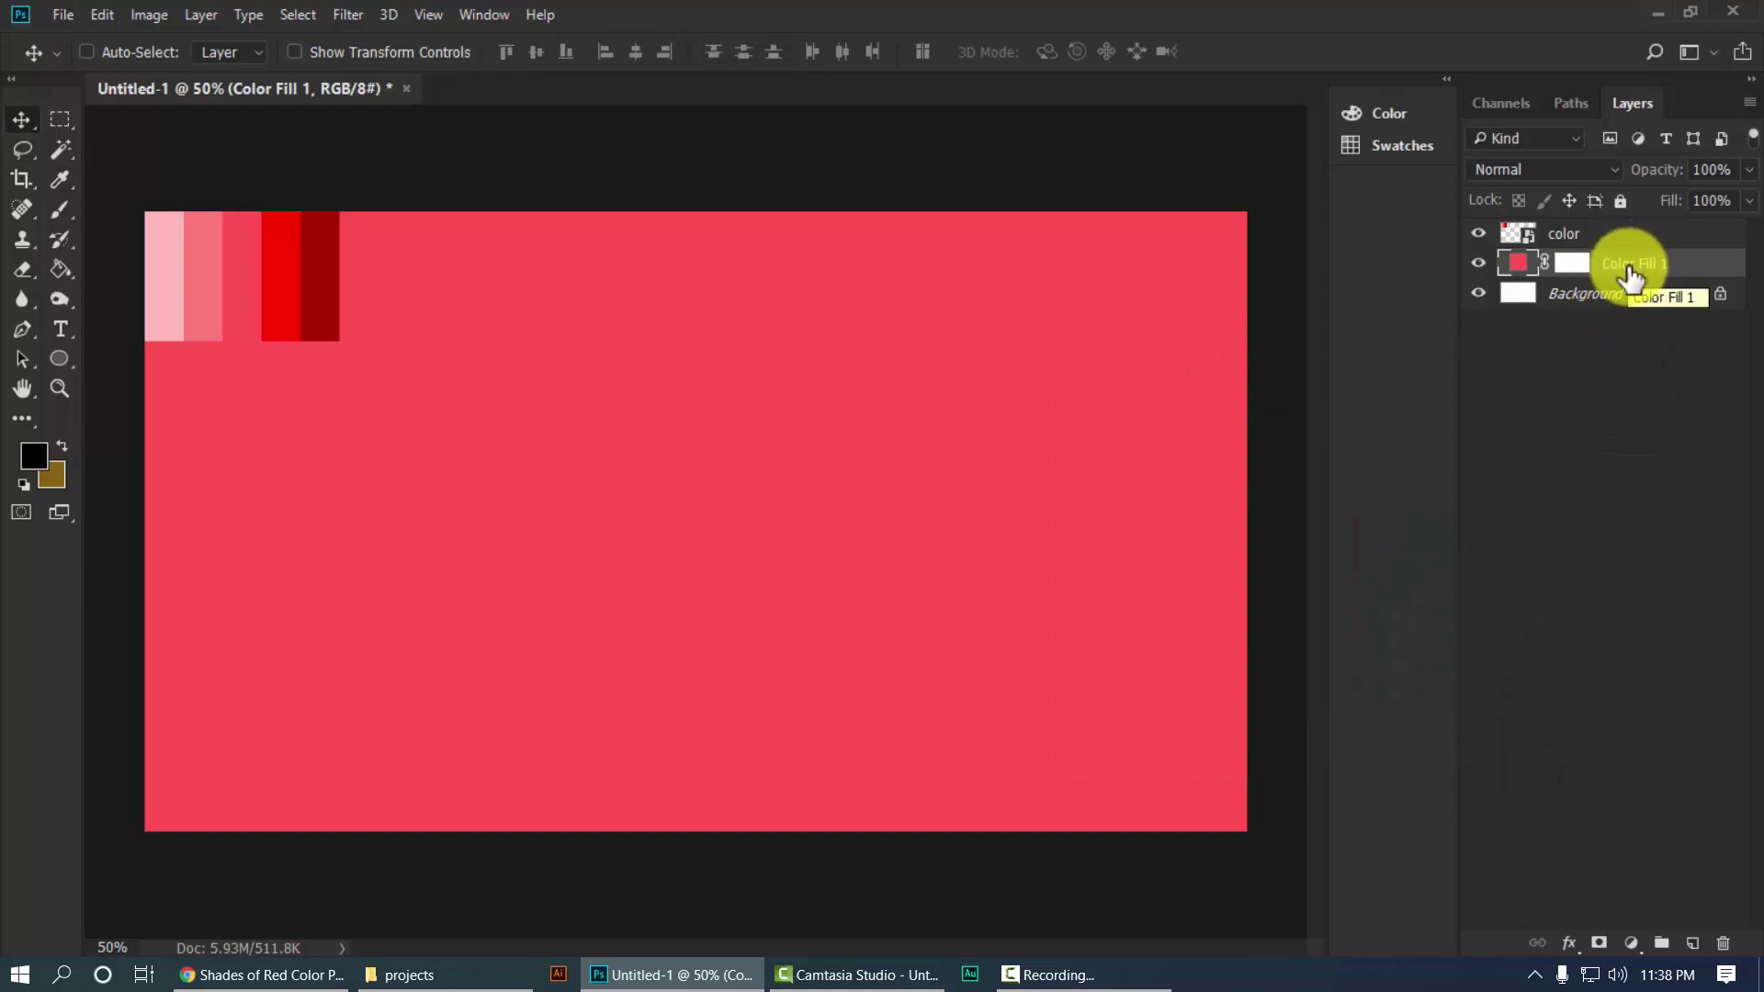
# Delete the white Background layer and rename the fill layer BG.
pyautogui.click(1521, 299)
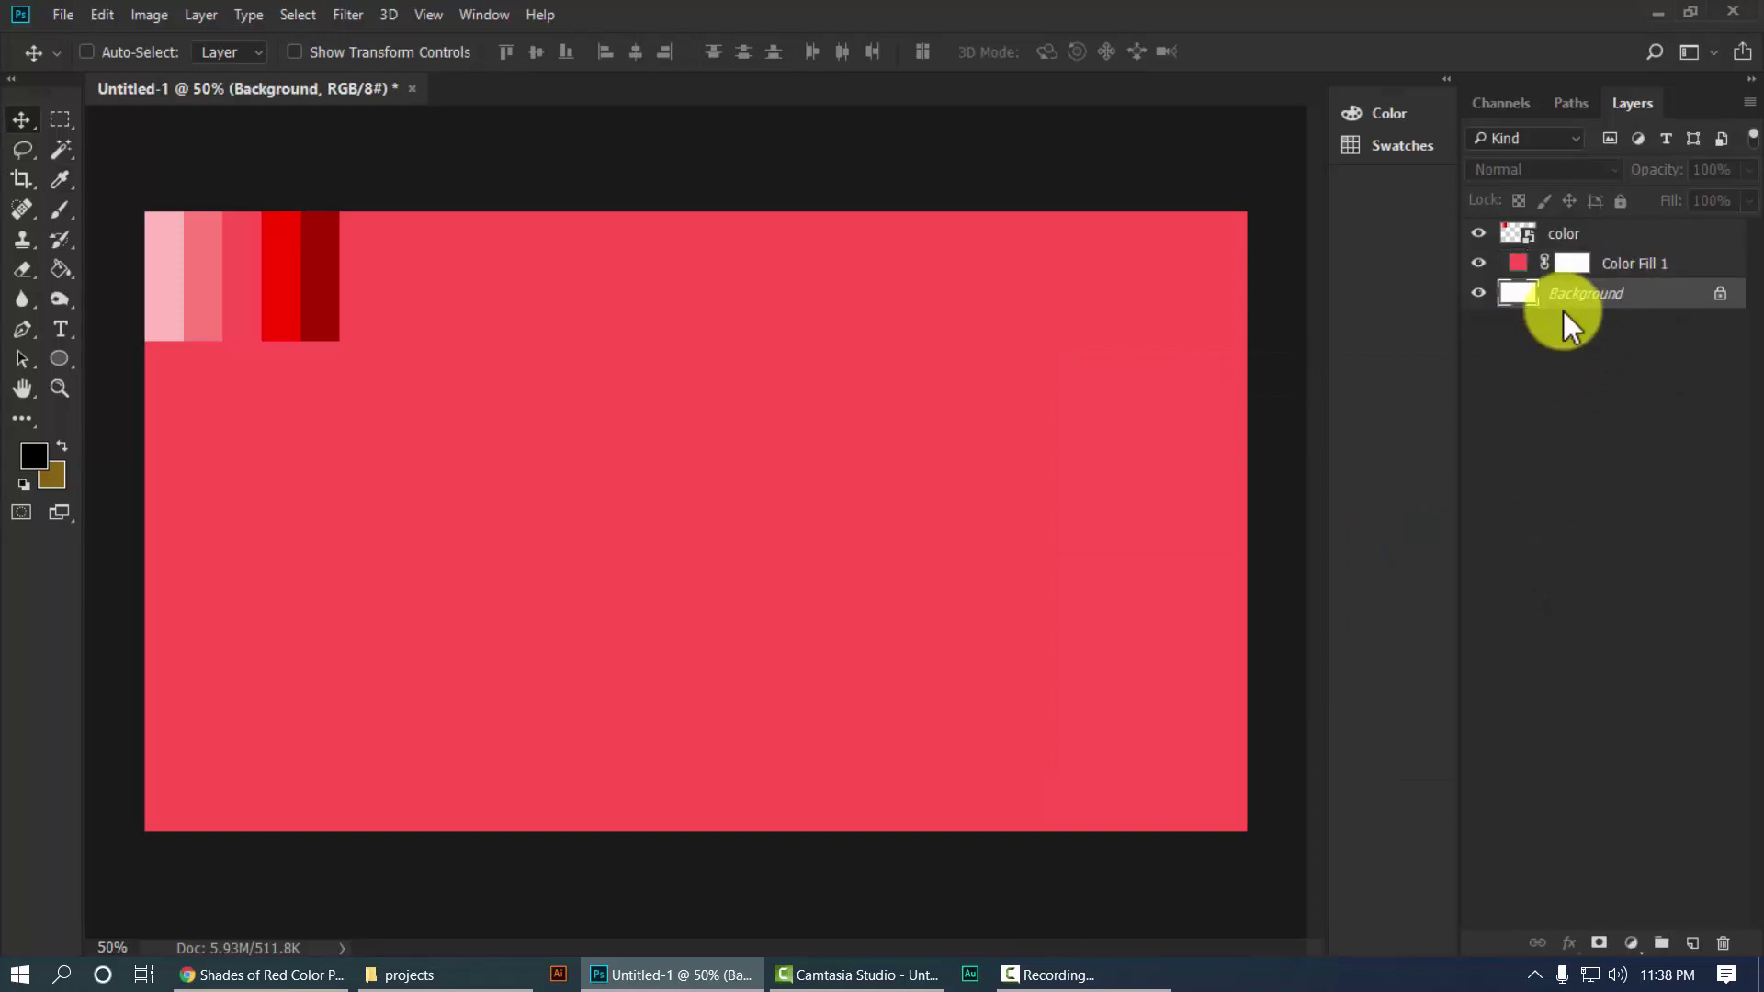
pyautogui.press('Delete')
pyautogui.doubleClick(1631, 264)
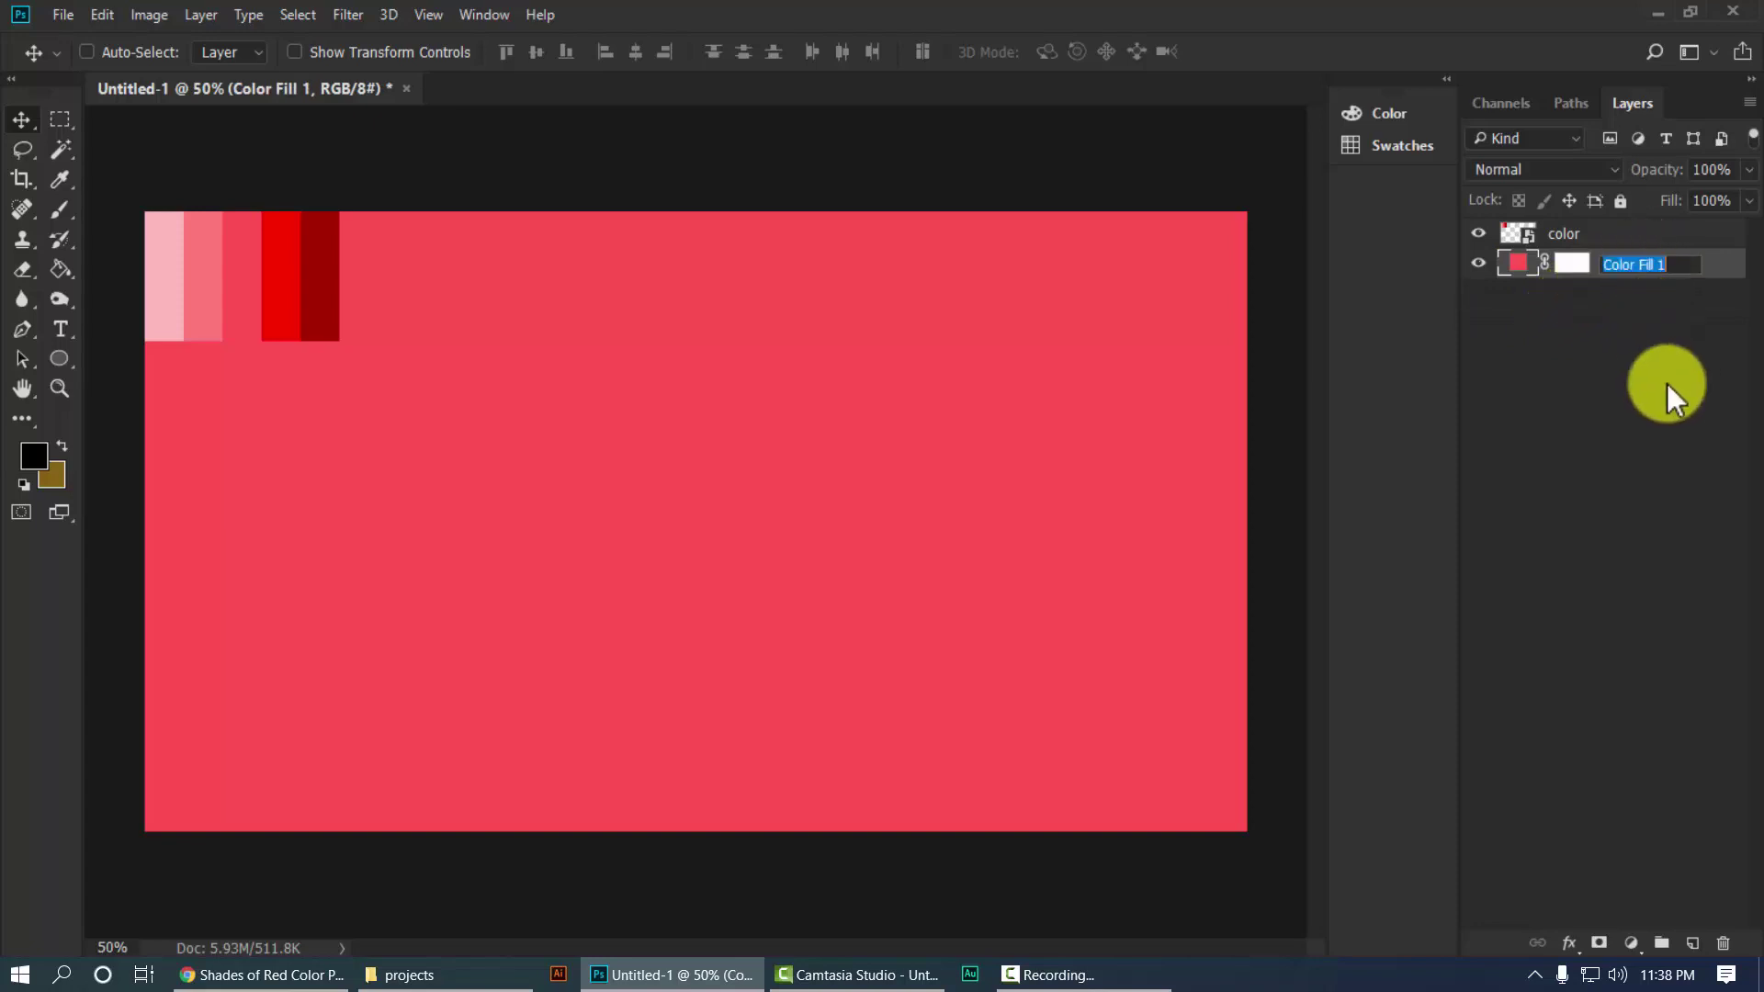
pyautogui.write('BF')
pyautogui.press('BackSpace')
pyautogui.write('G')
pyautogui.press('Return')
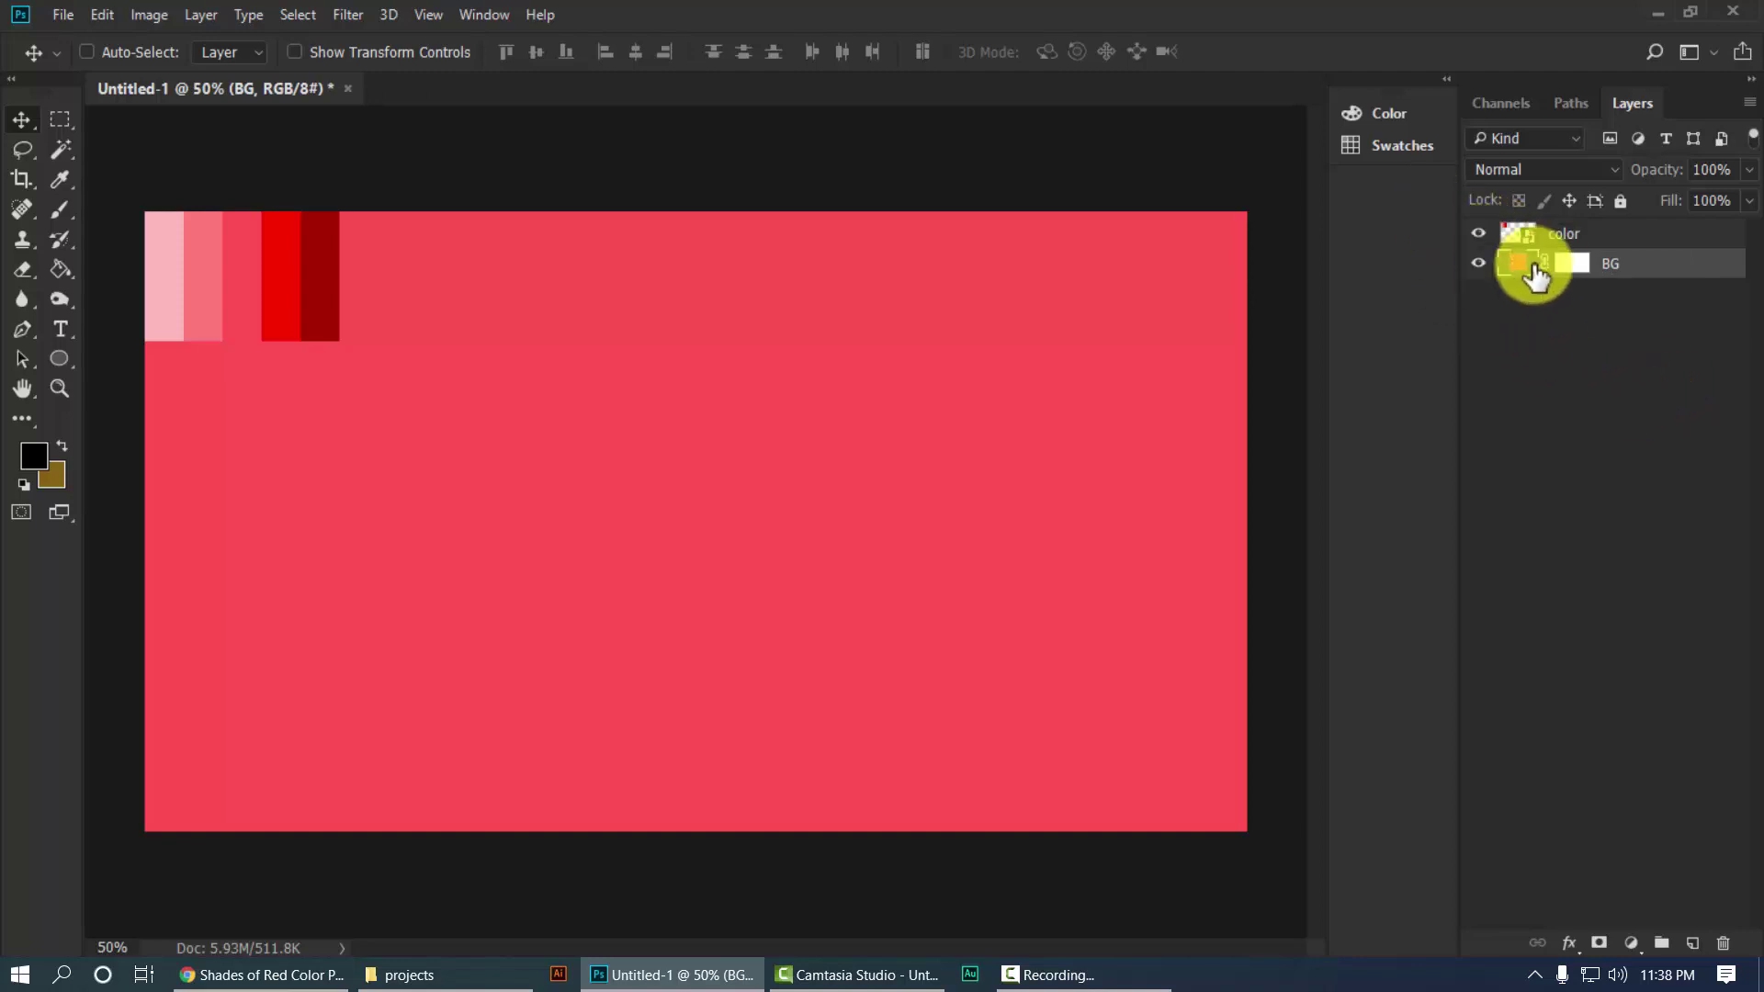
pyautogui.click(1552, 360)
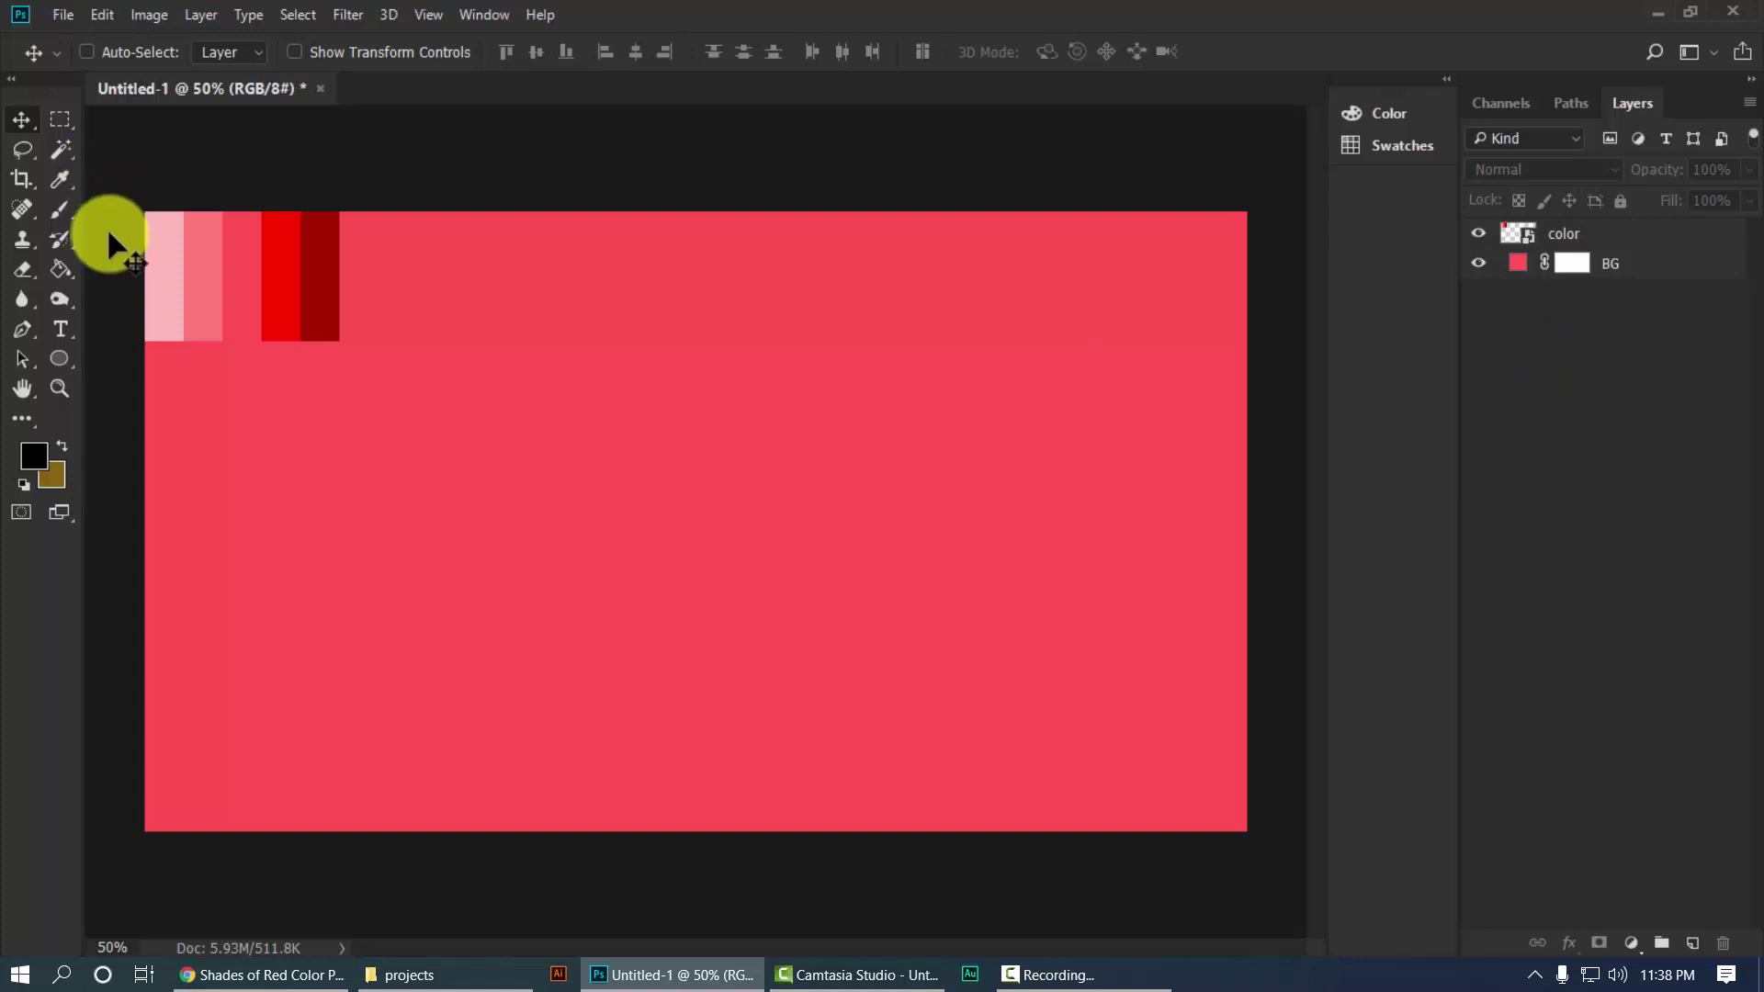
# Type 'Lovely' in Ananda Black near the canvas centre with the Horizontal Type Tool.
pyautogui.click(60, 333)
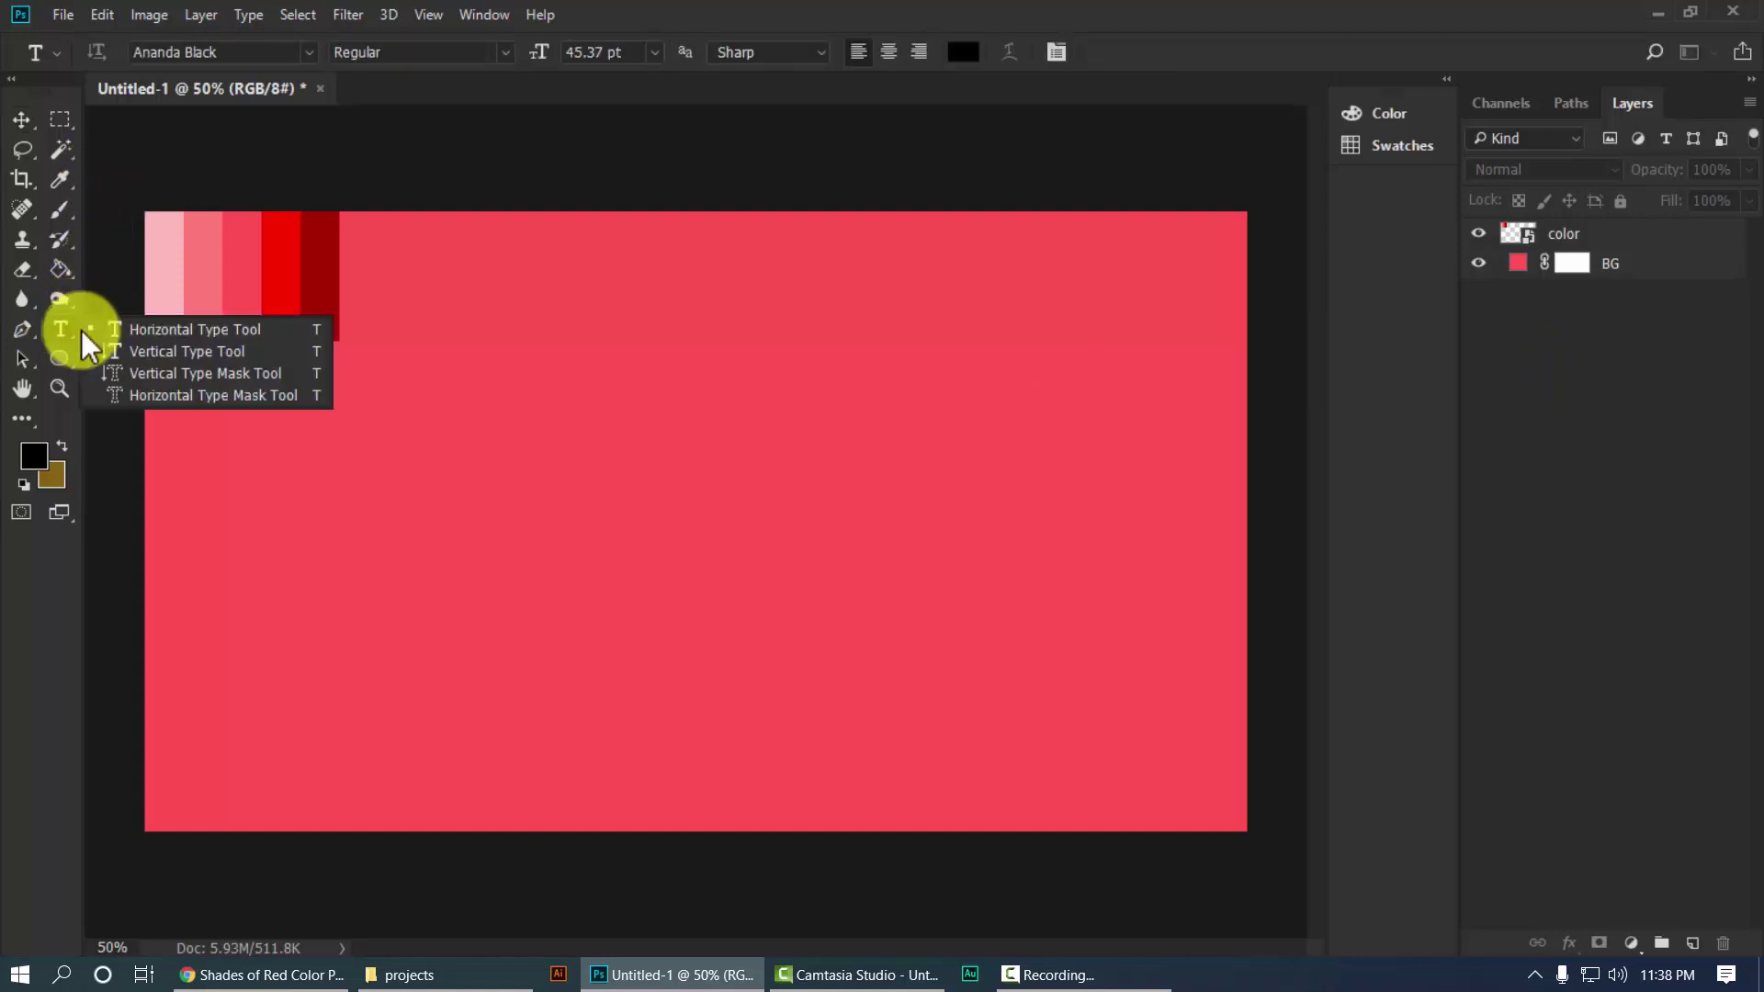
pyautogui.click(171, 329)
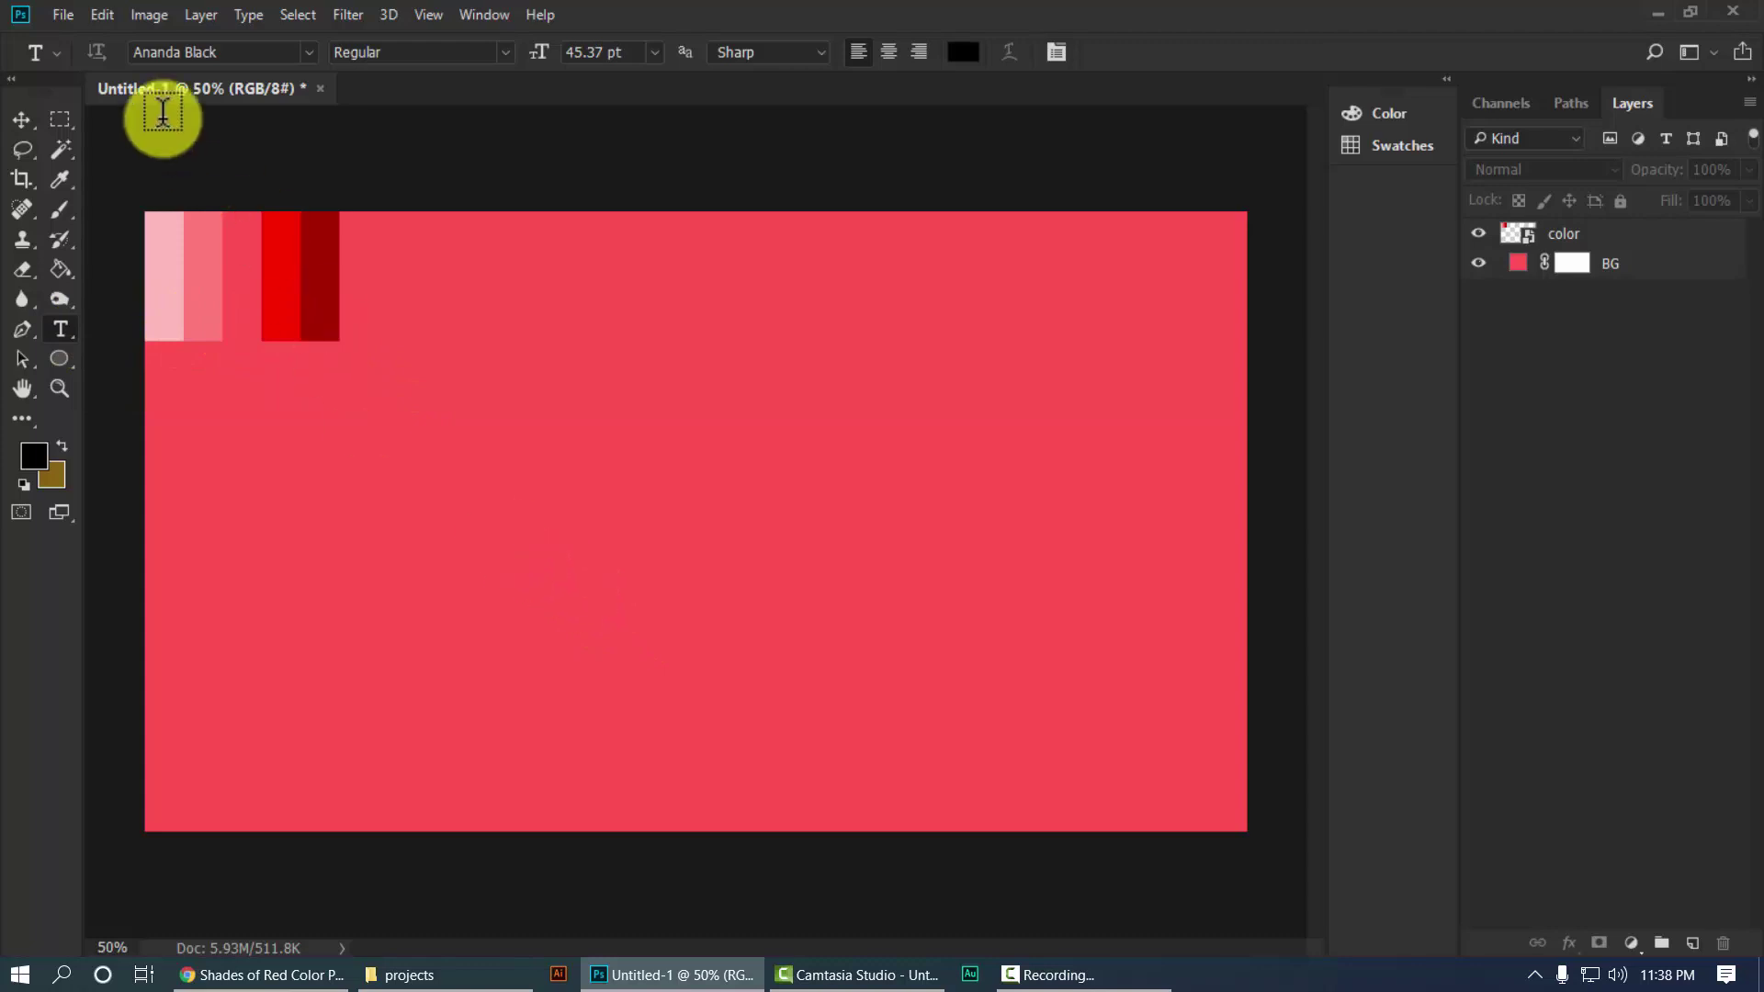
pyautogui.click(248, 46)
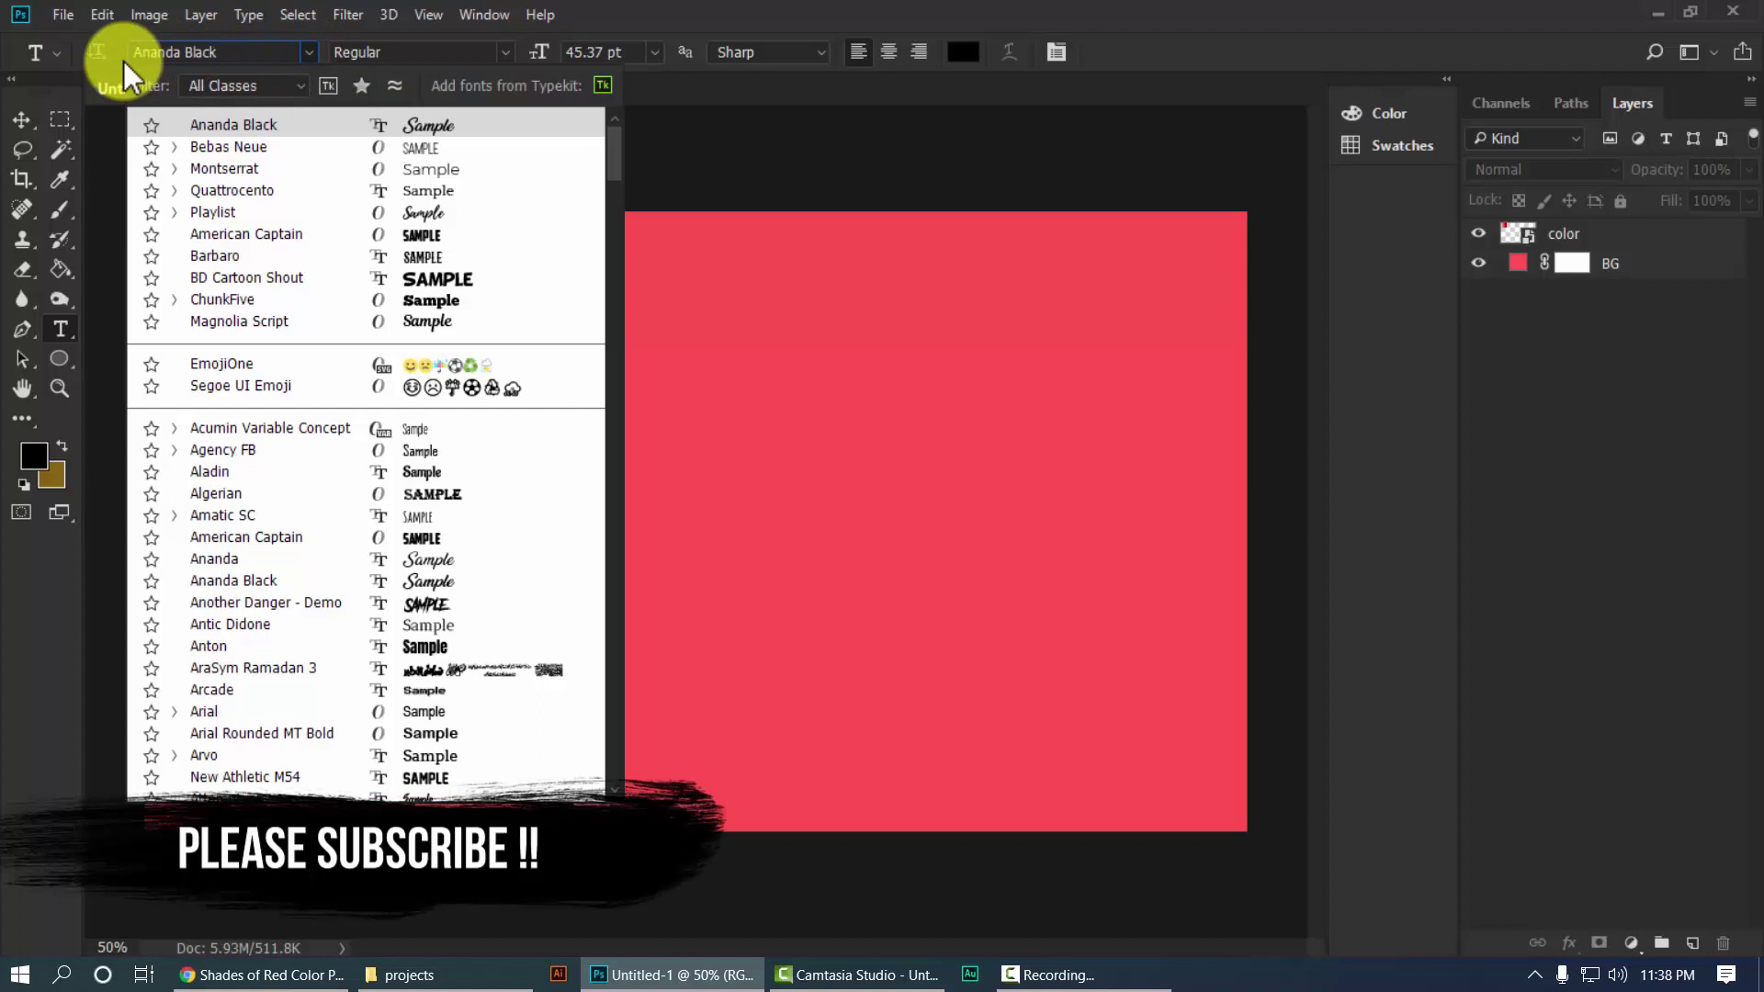
pyautogui.click(307, 53)
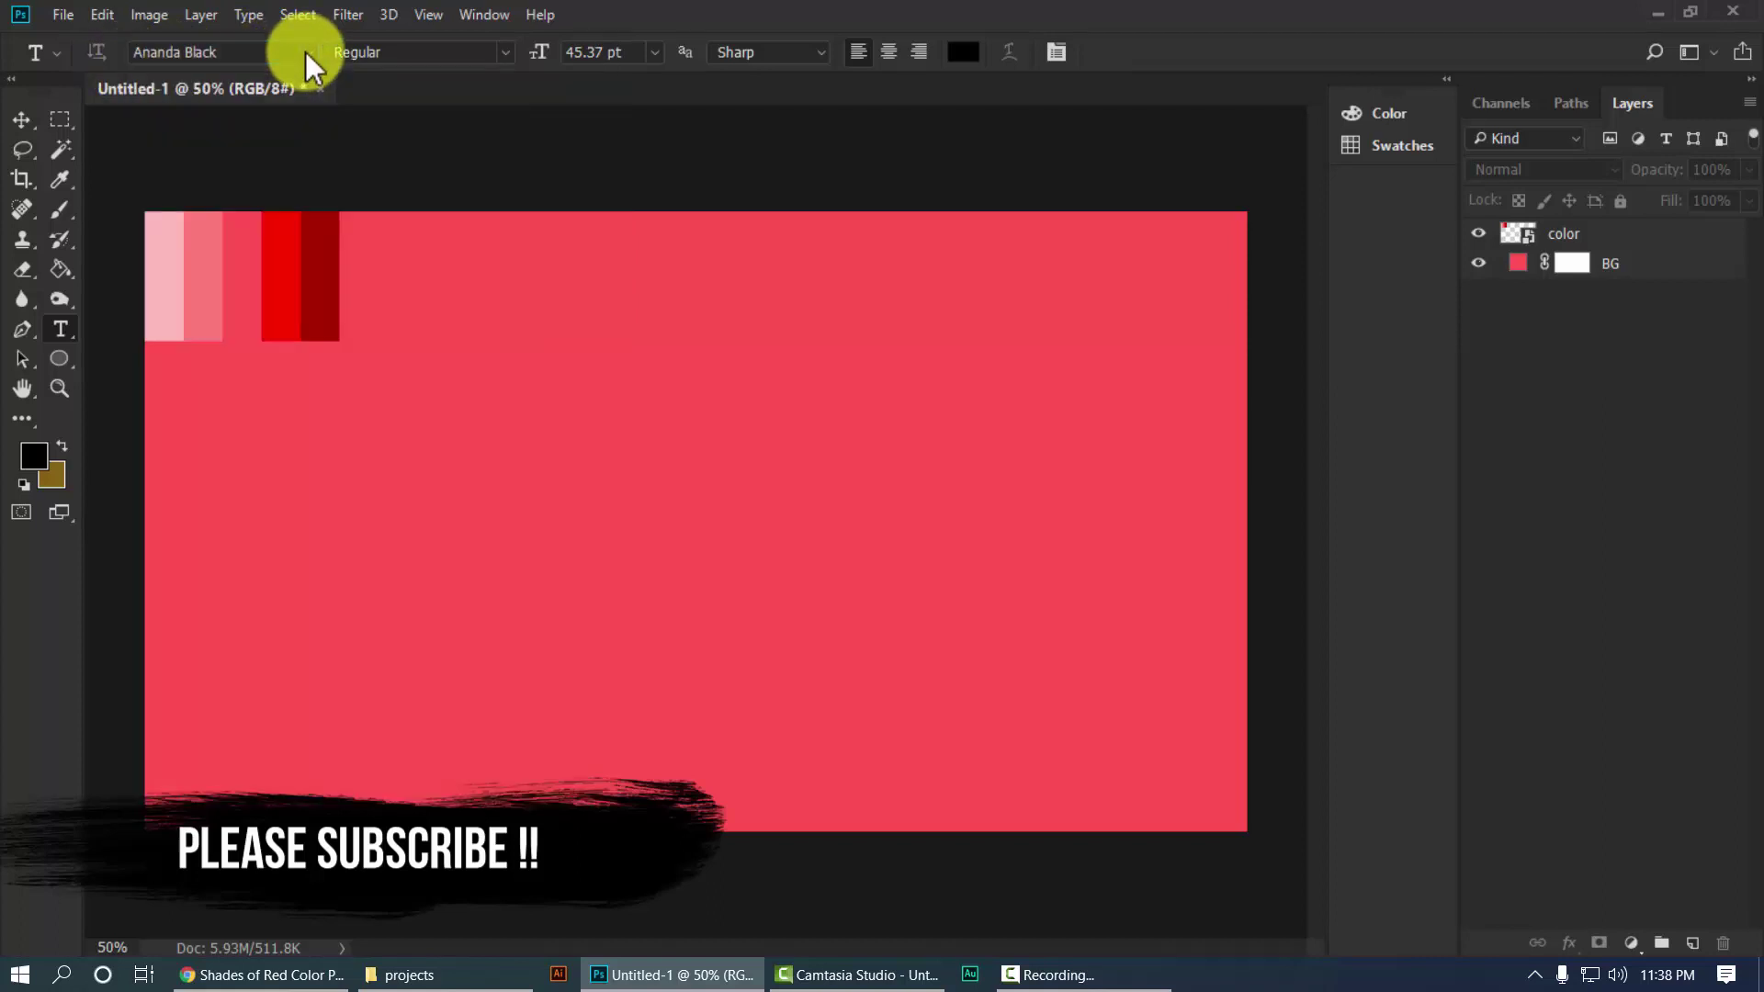
pyautogui.click(719, 663)
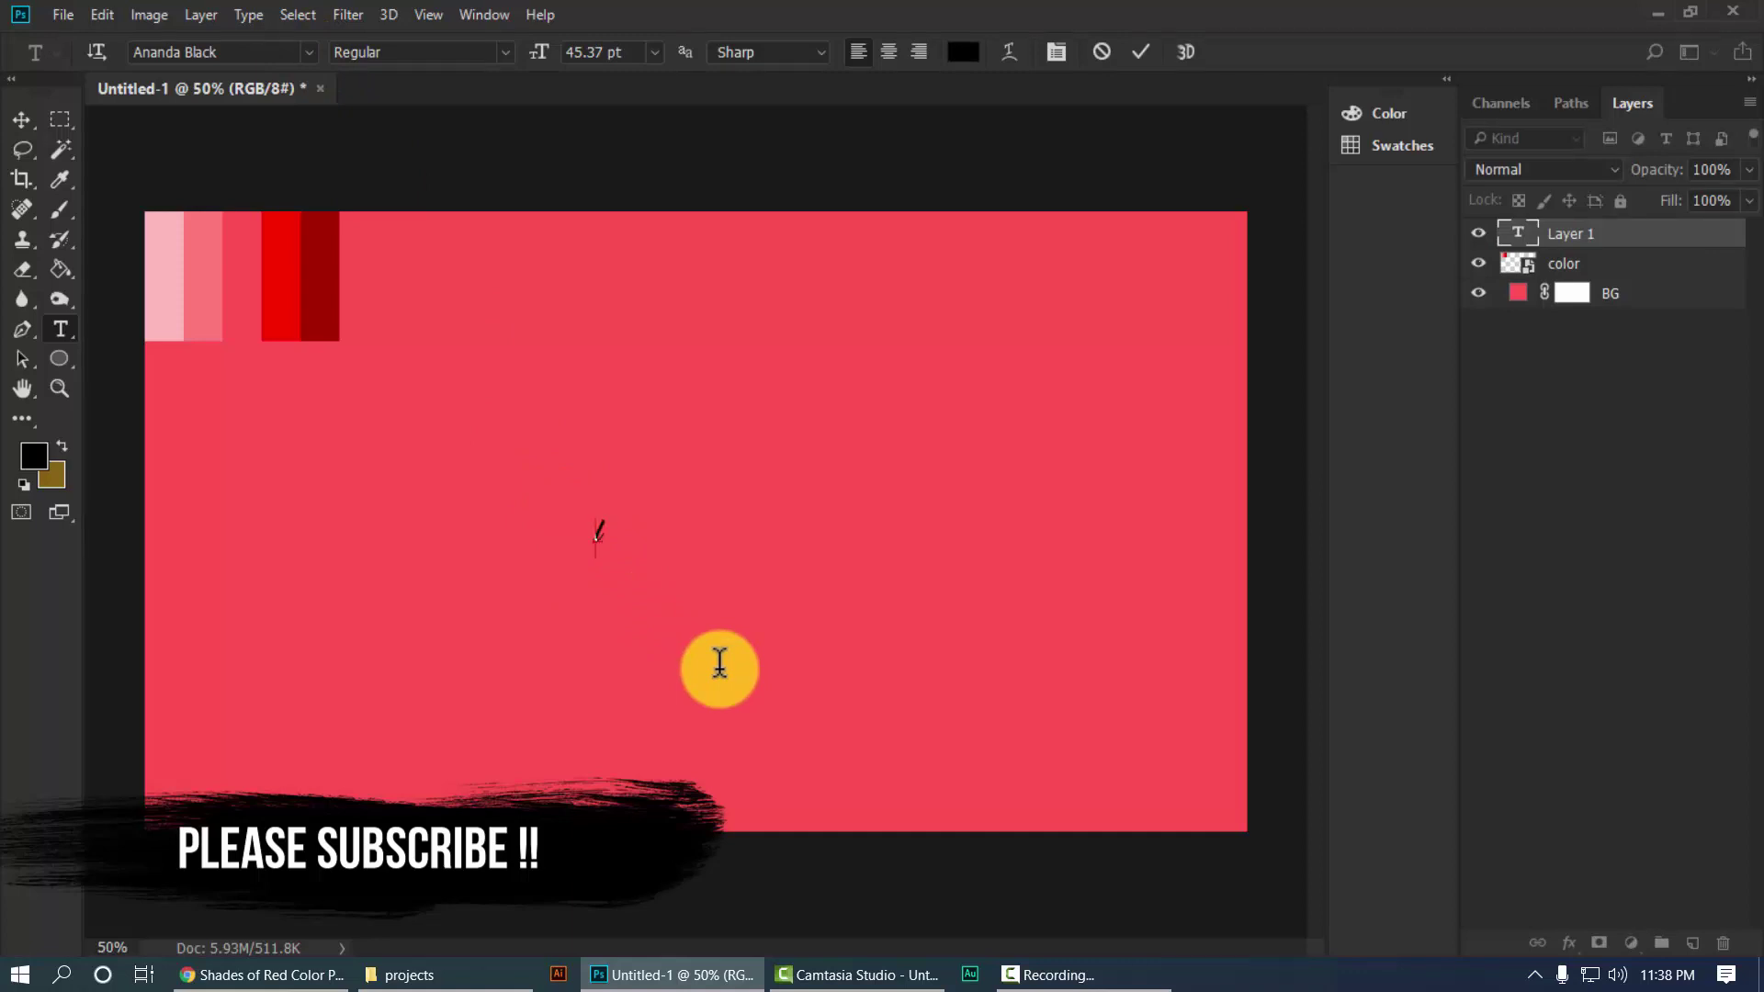
pyautogui.write('Lovely')
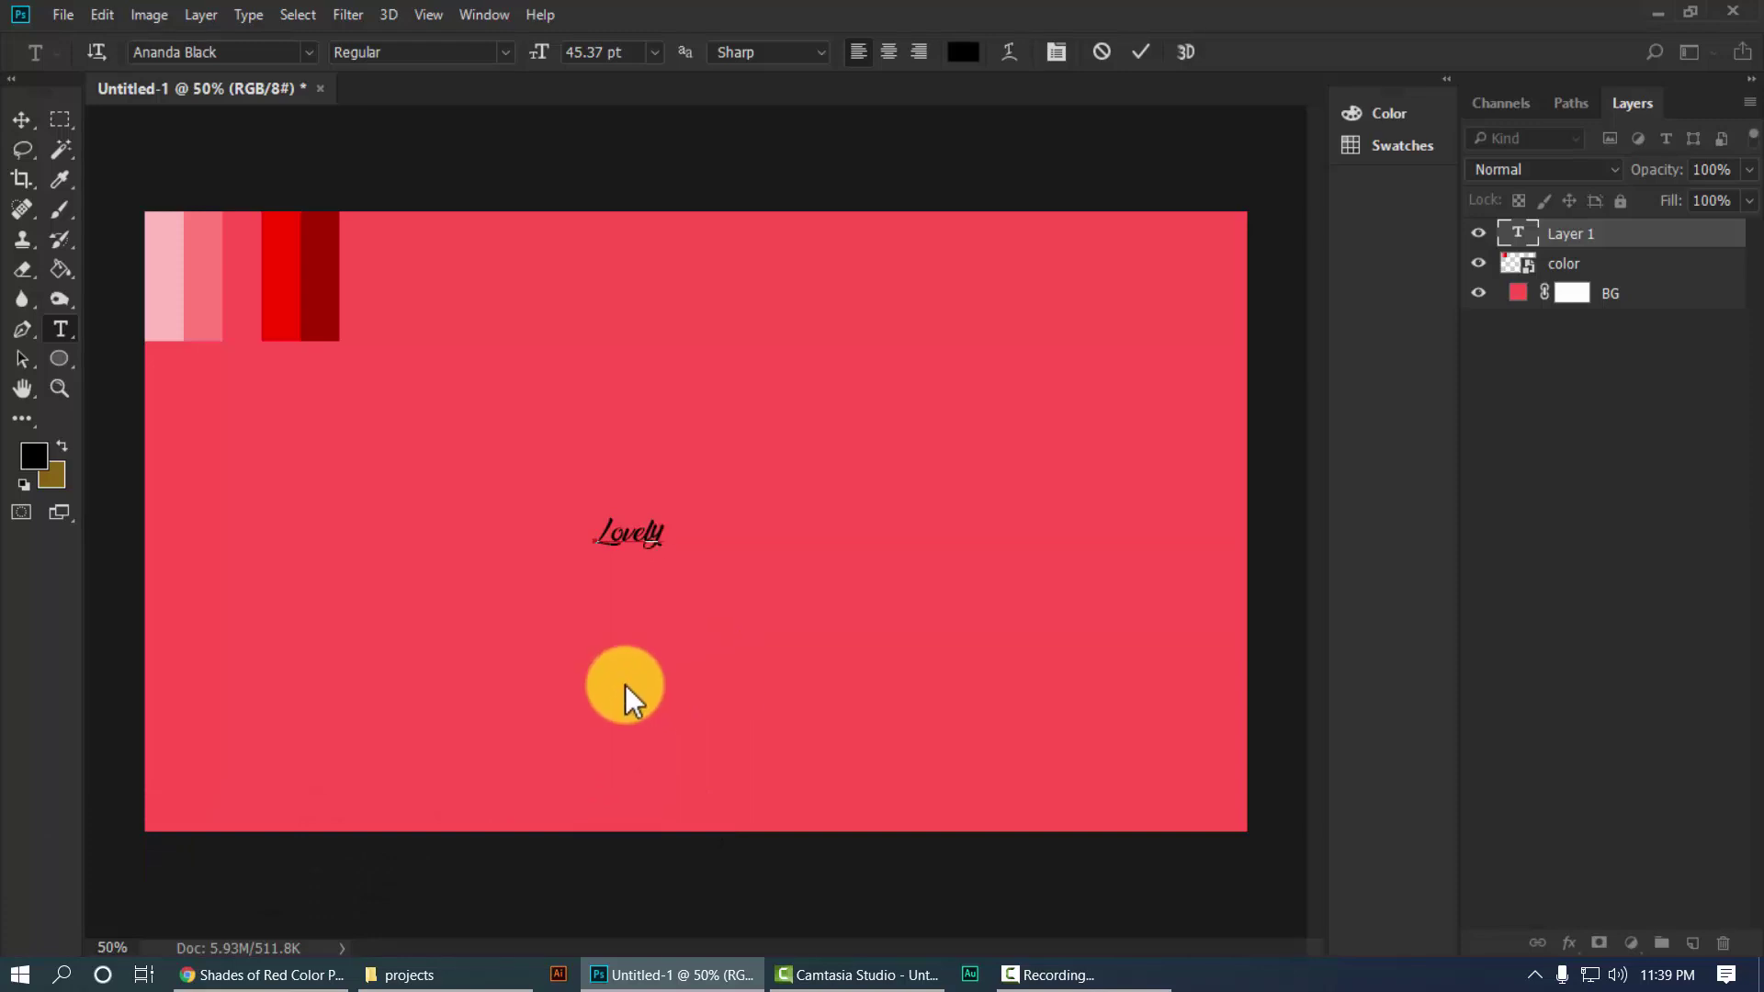
pyautogui.click(1134, 57)
# Scale the Lovely text to about 825% (374.59 pt) and centre it on the canvas.
pyautogui.hotkey('ctrl', 't')
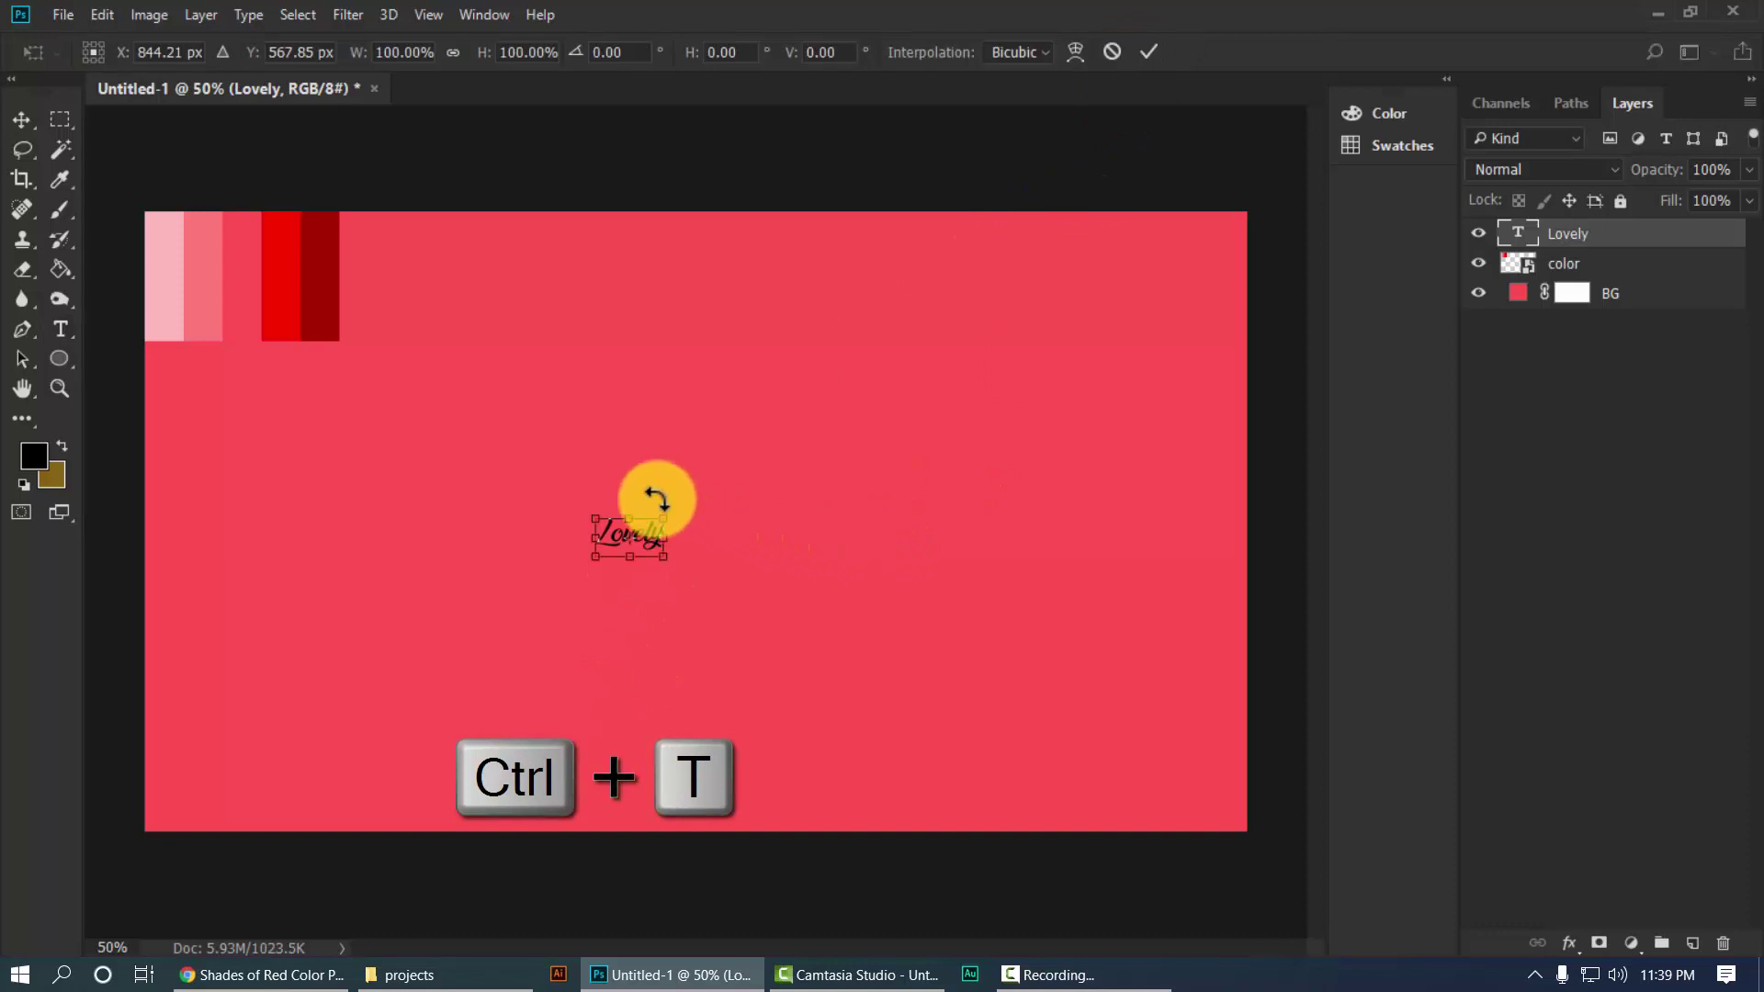
pyautogui.moveTo(662, 520); pyautogui.dragTo(882, 320)
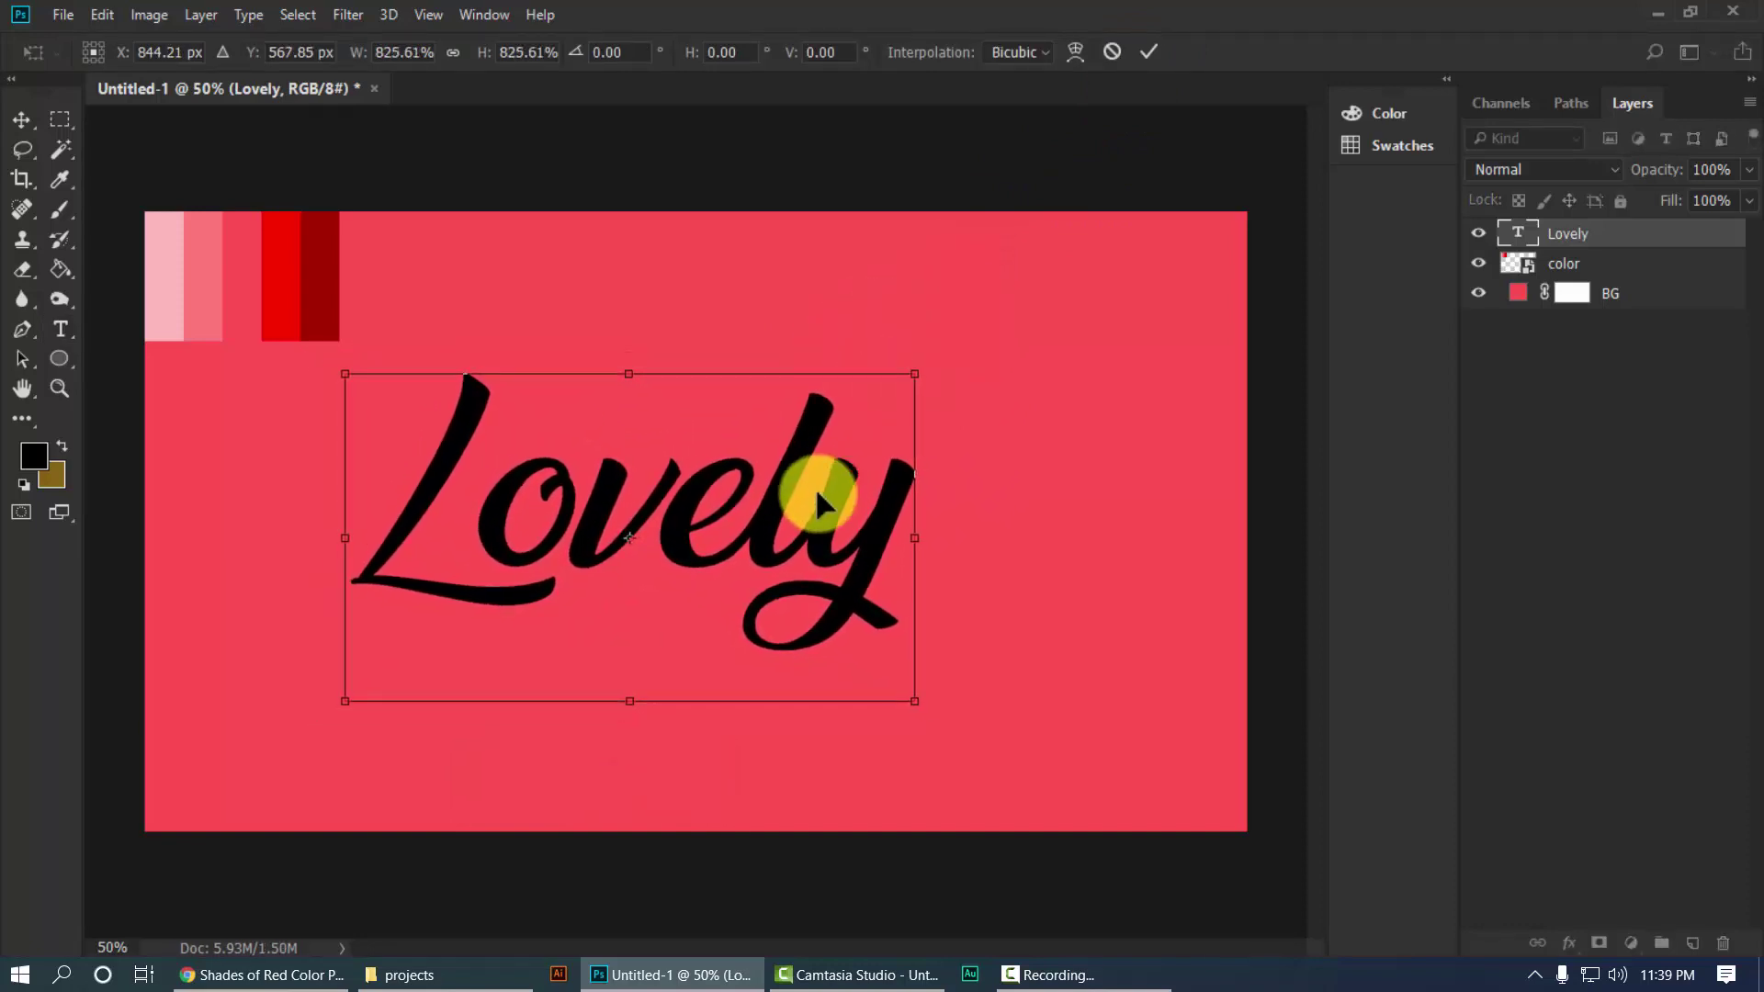
pyautogui.moveTo(763, 522); pyautogui.dragTo(835, 509)
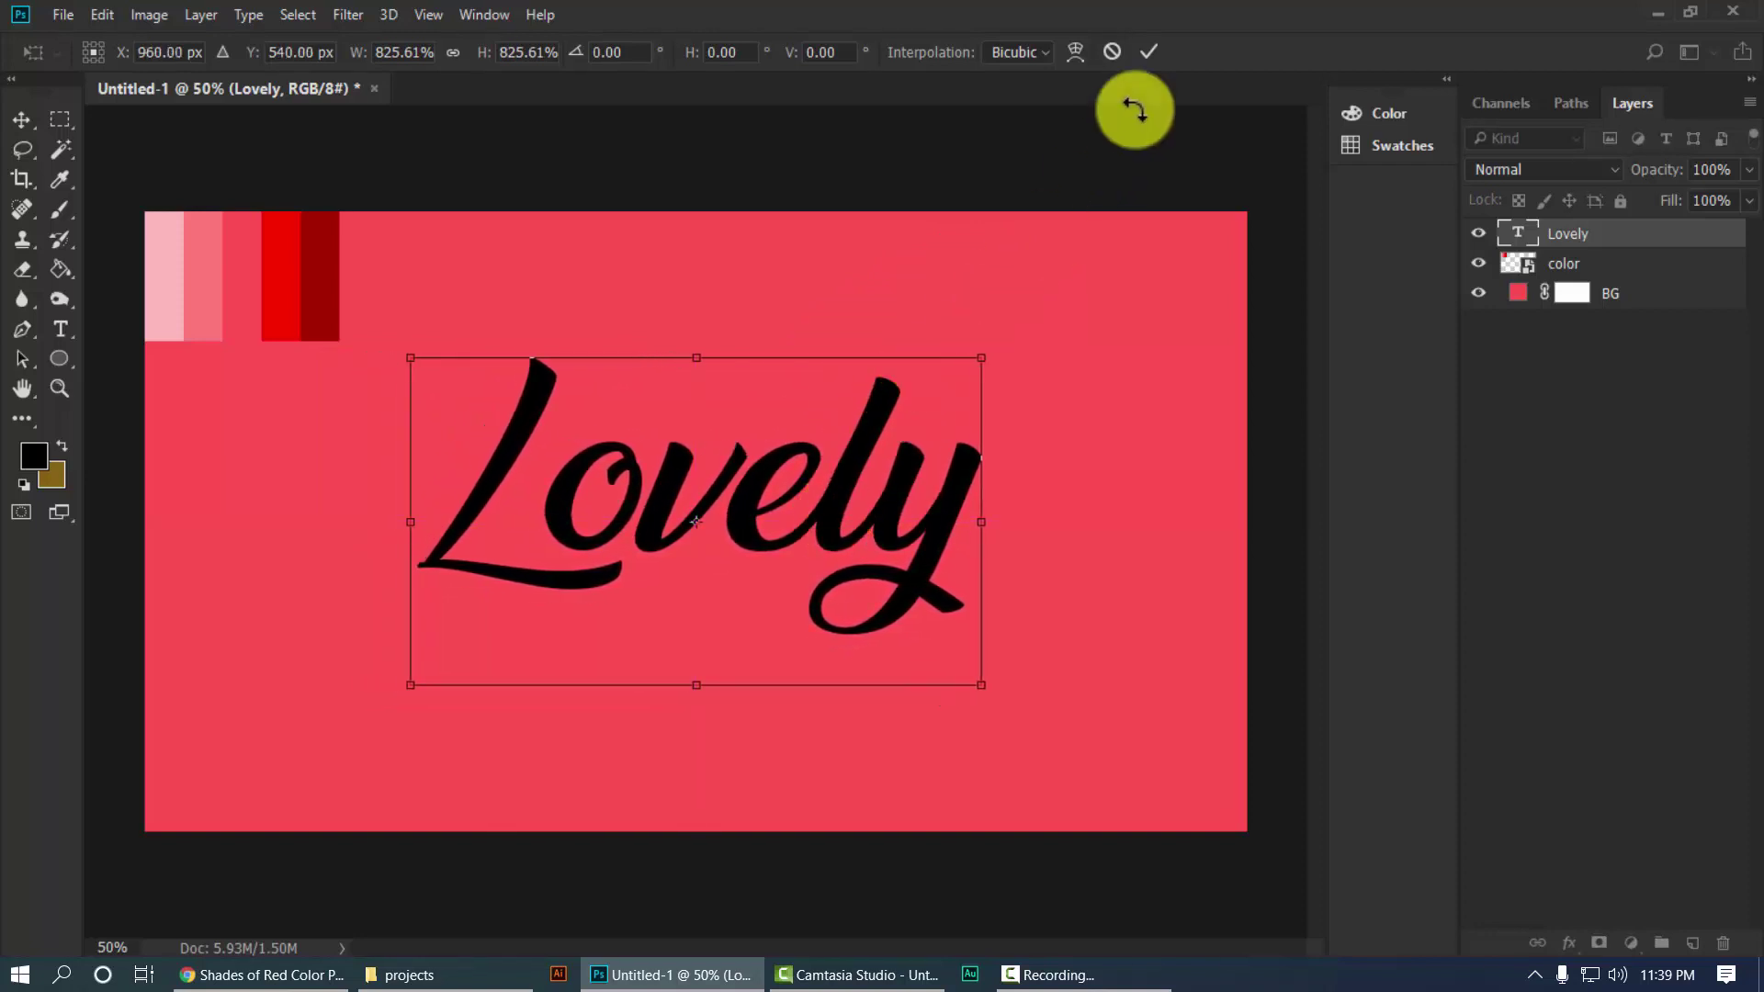
pyautogui.click(1149, 52)
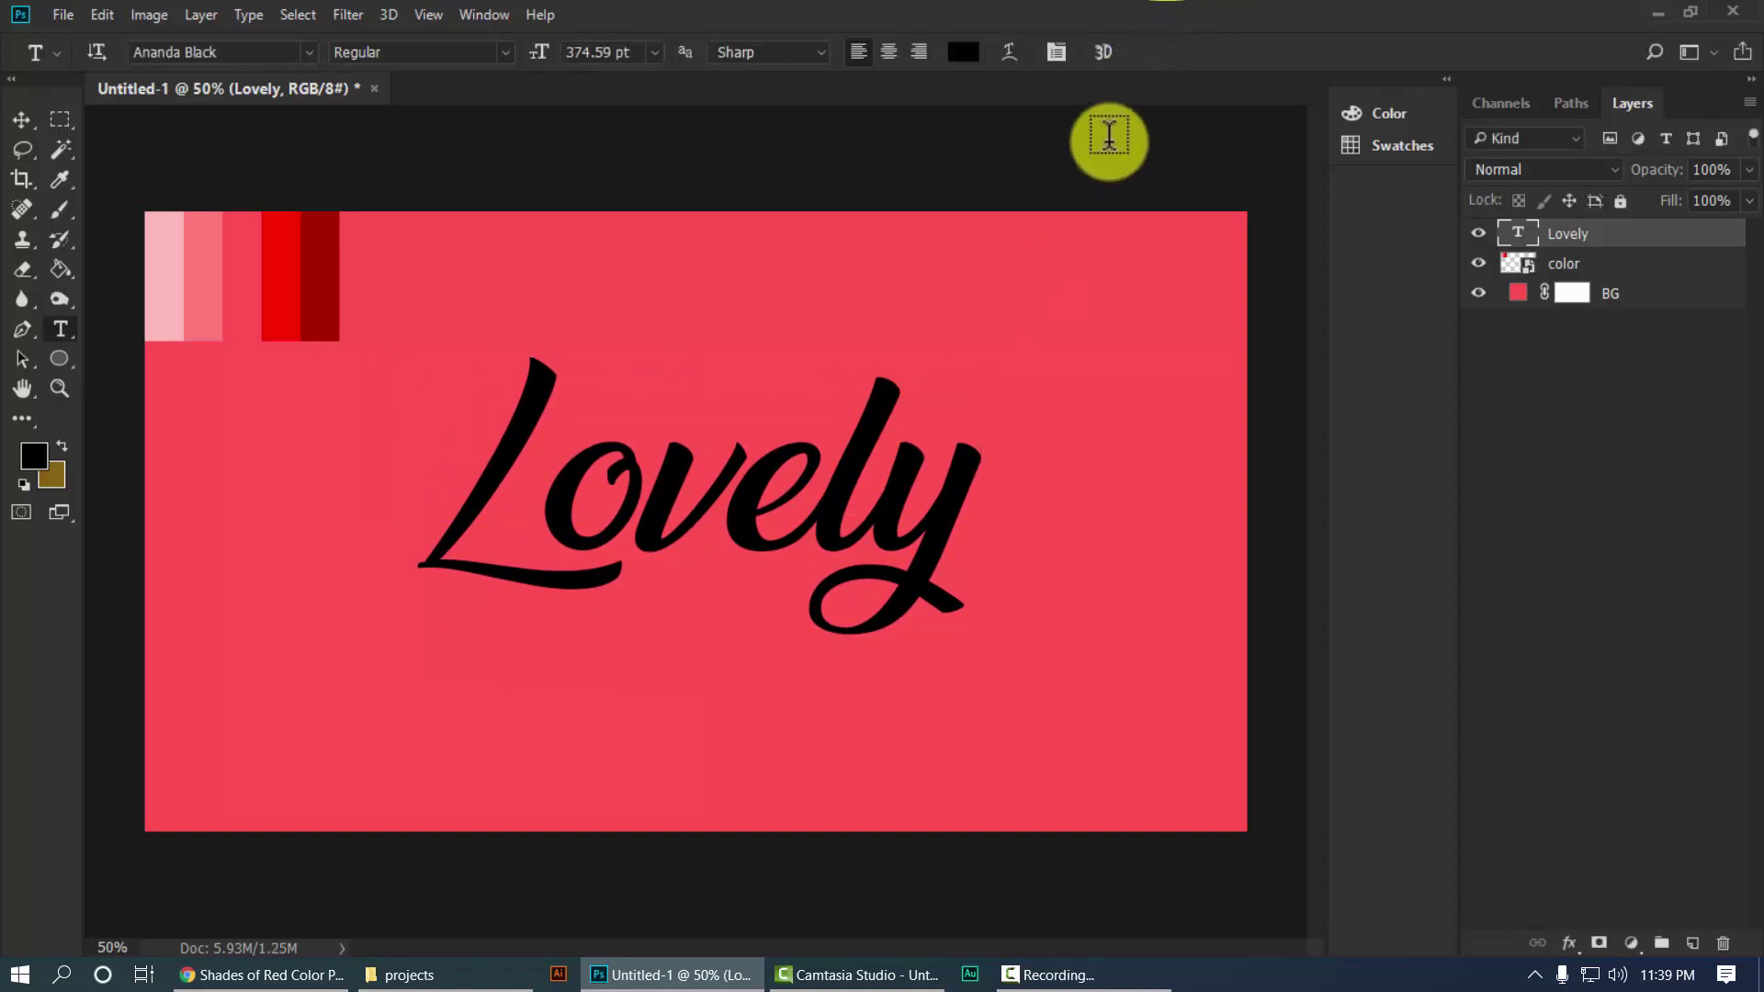
# Convert the Lovely layer to a Smart Object and open its Blending Options.
pyautogui.click(1478, 236)
pyautogui.click(1478, 236)
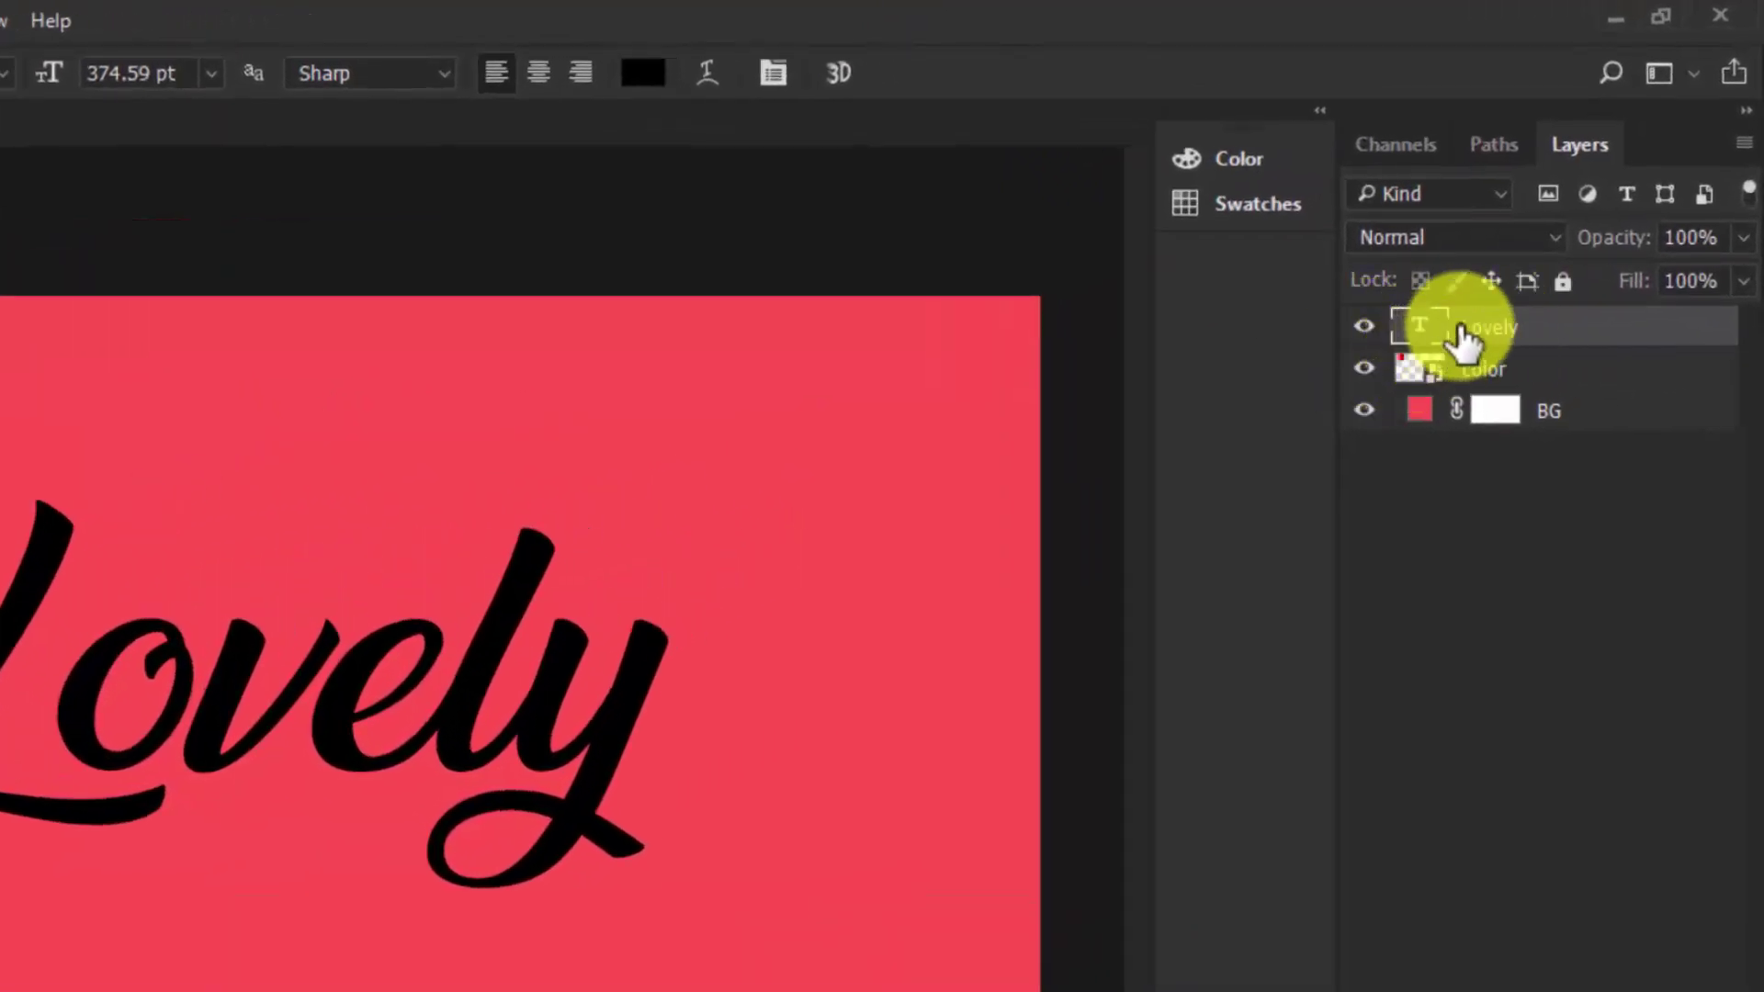
pyautogui.rightClick(1464, 335)
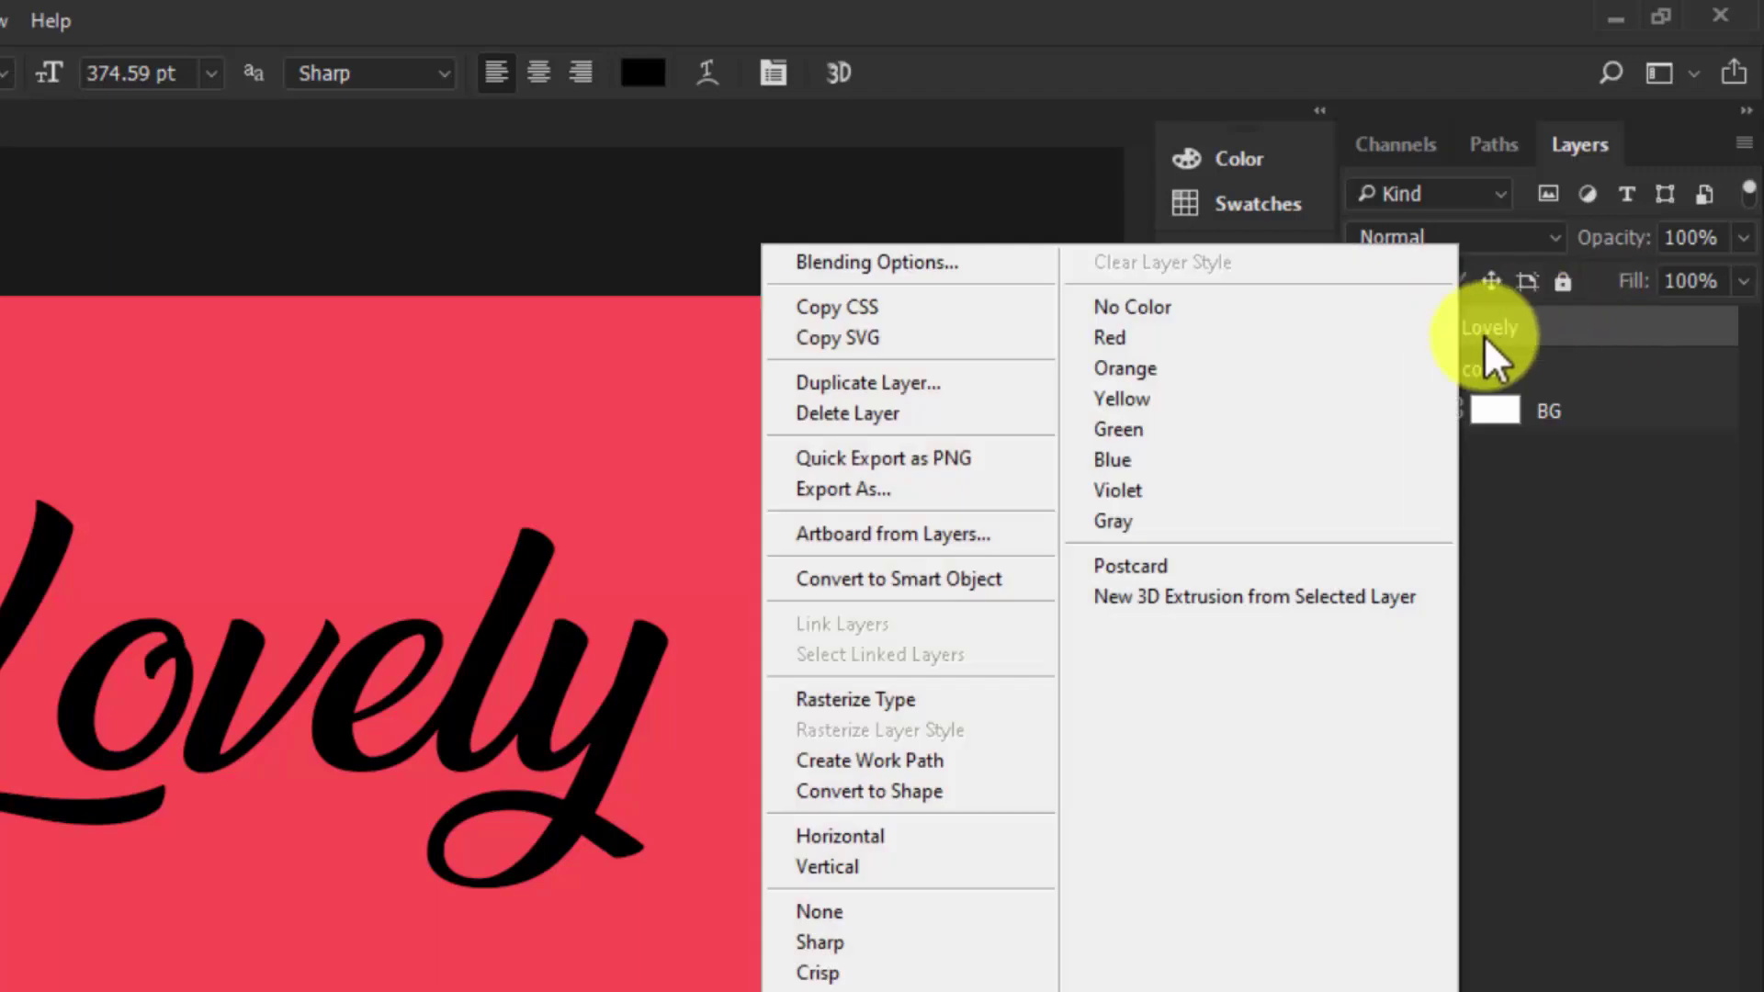
pyautogui.click(829, 581)
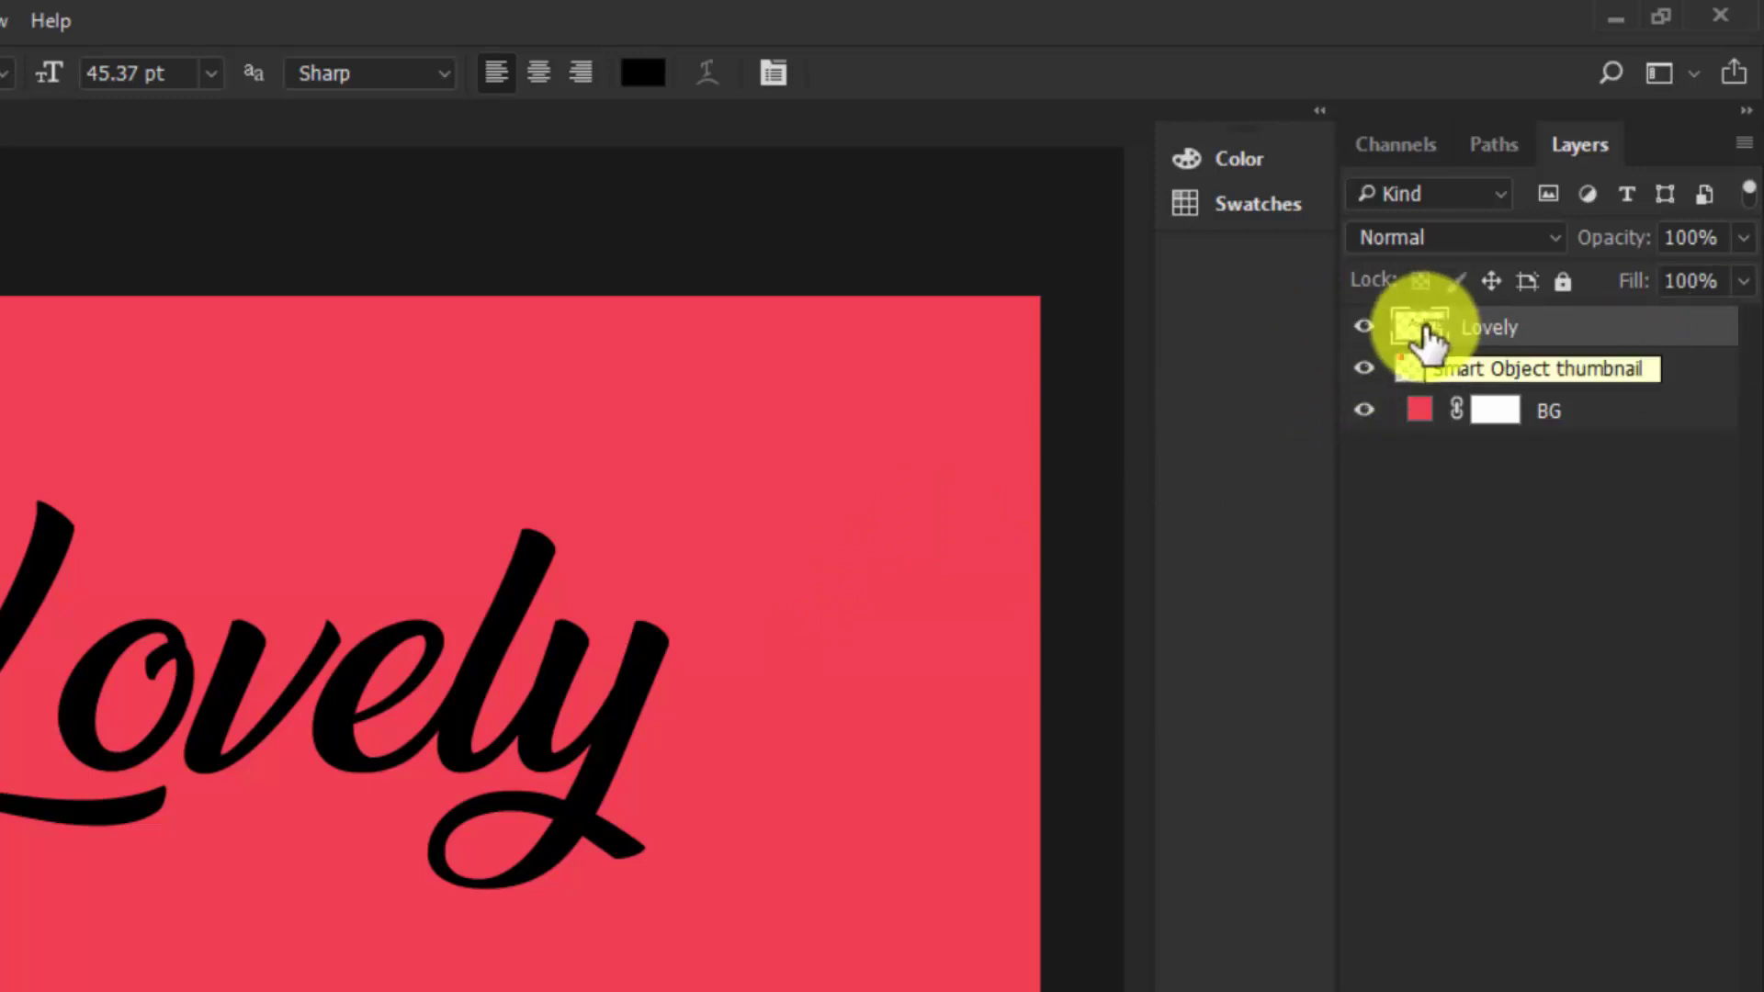
pyautogui.rightClick(1516, 329)
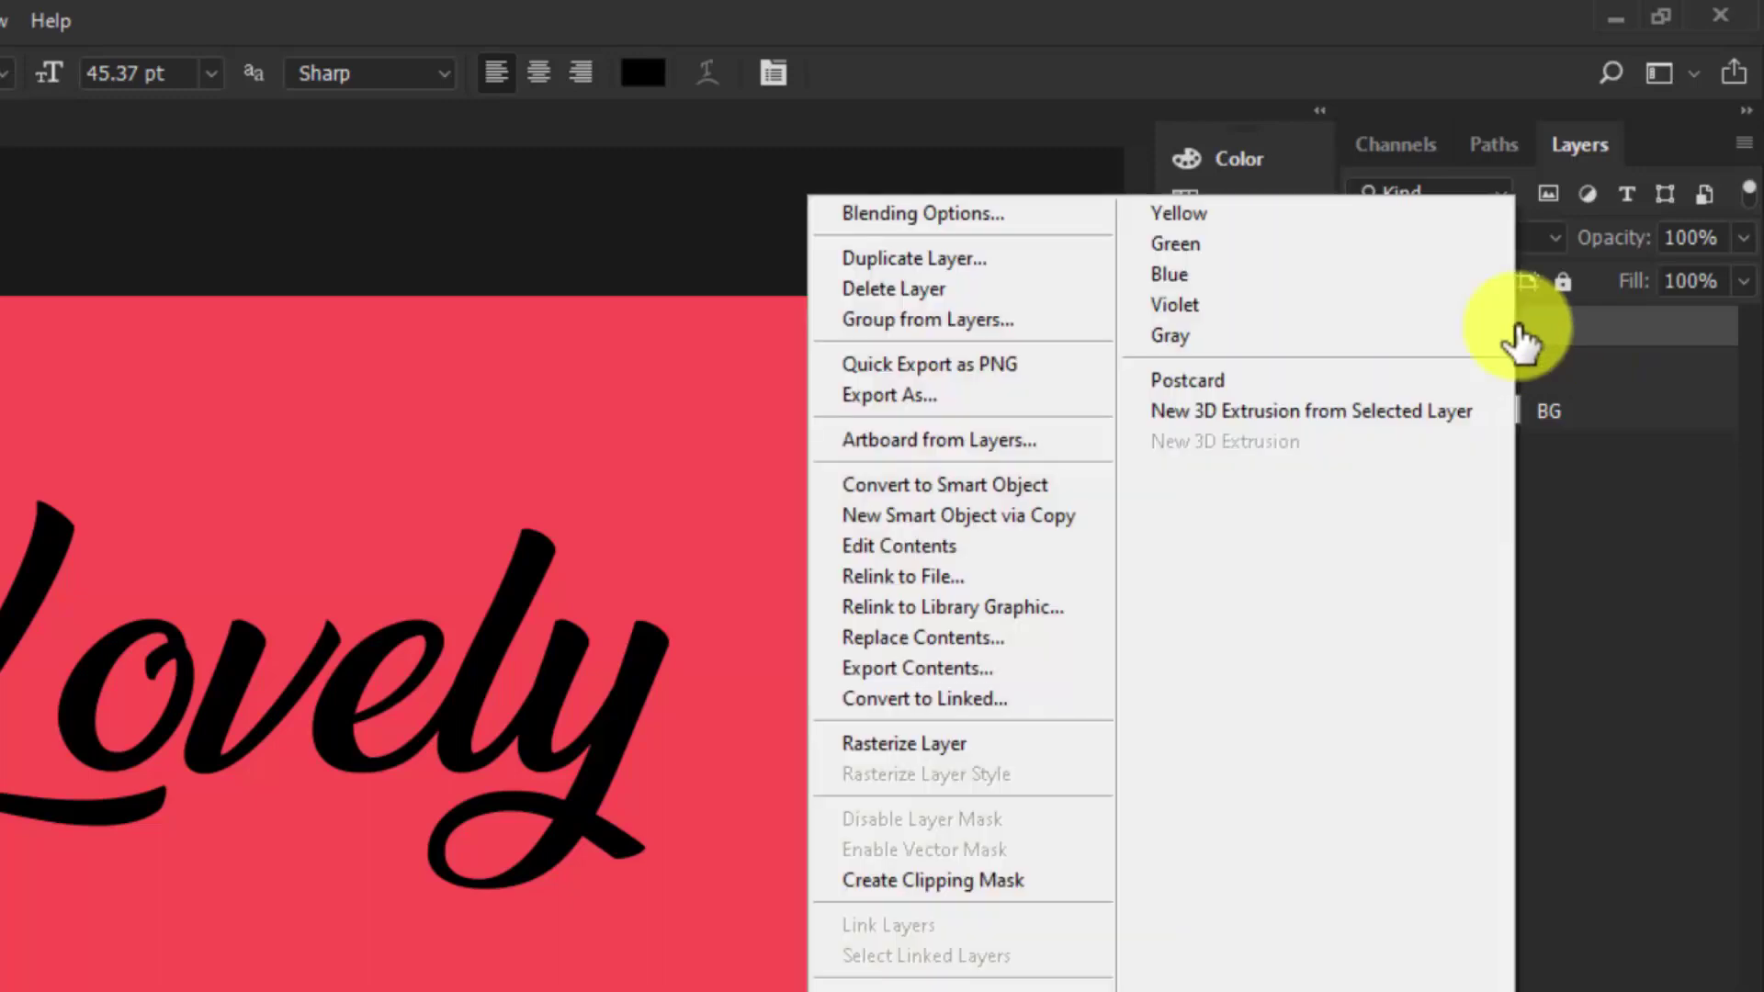
pyautogui.click(902, 213)
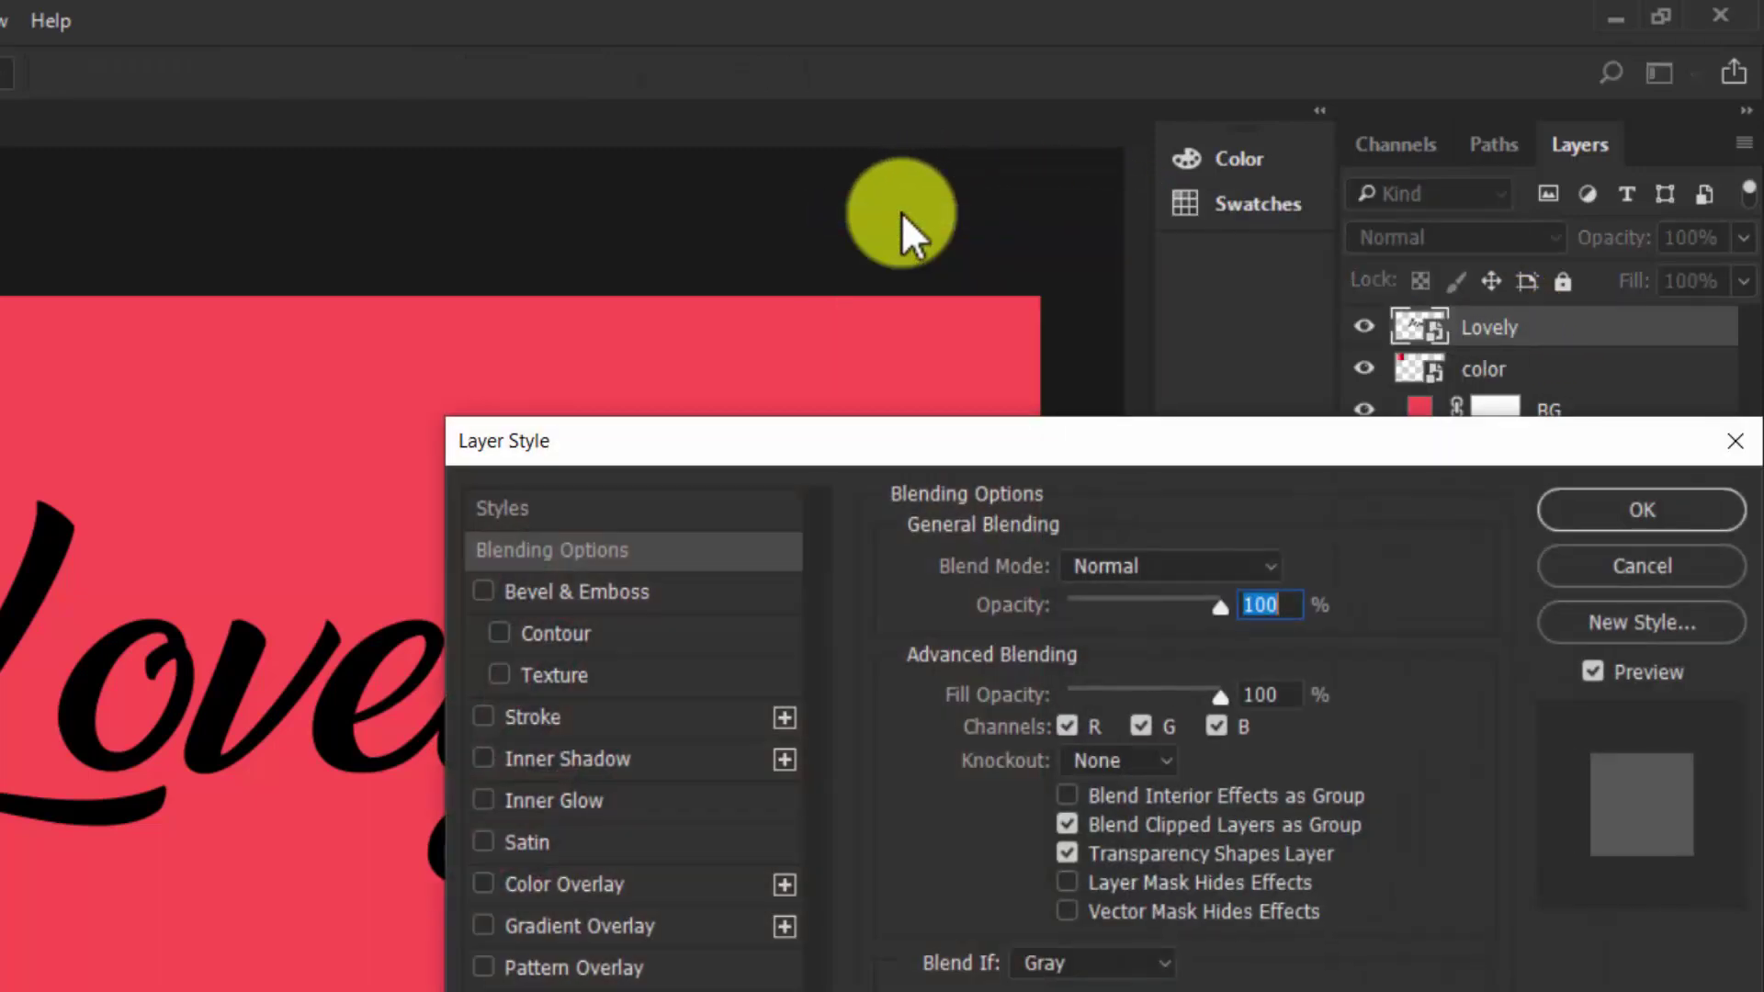
# Add a 4 px black Stroke to the Lovely layer.
pyautogui.moveTo(788, 445)
pyautogui.mouseDown()
pyautogui.moveTo(741, 382)
pyautogui.moveTo(720, 185)
pyautogui.moveTo(690, 147)
pyautogui.mouseUp()
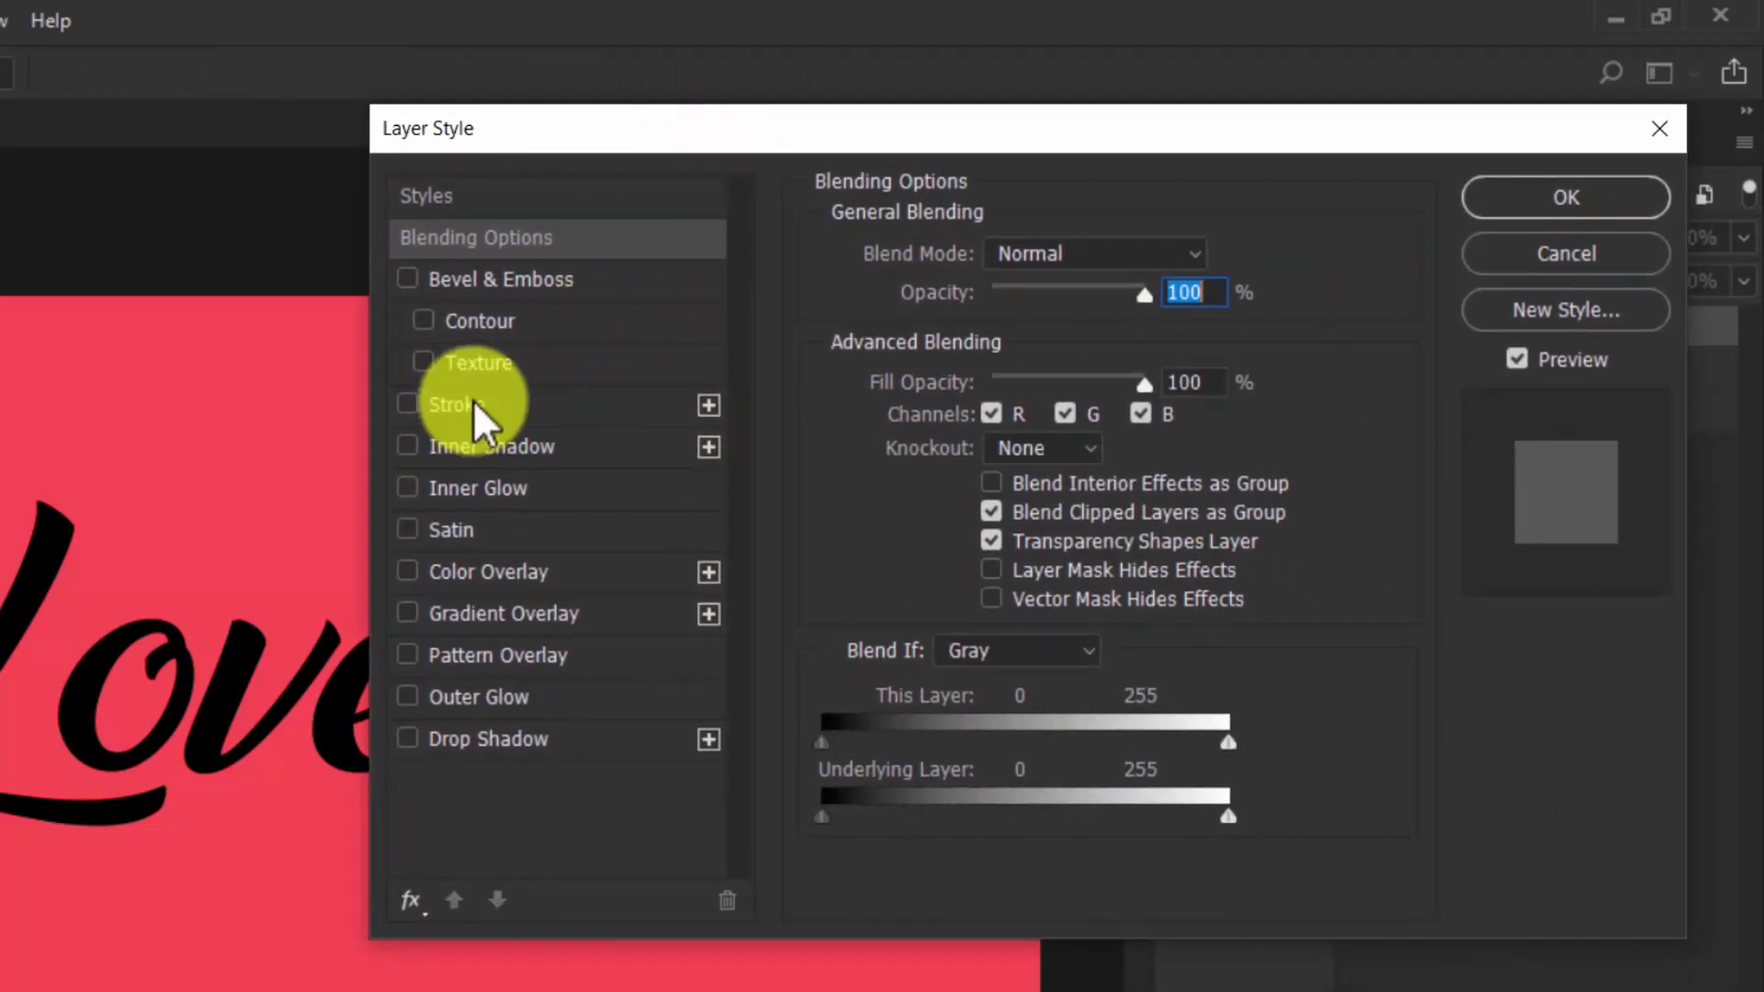
pyautogui.click(433, 408)
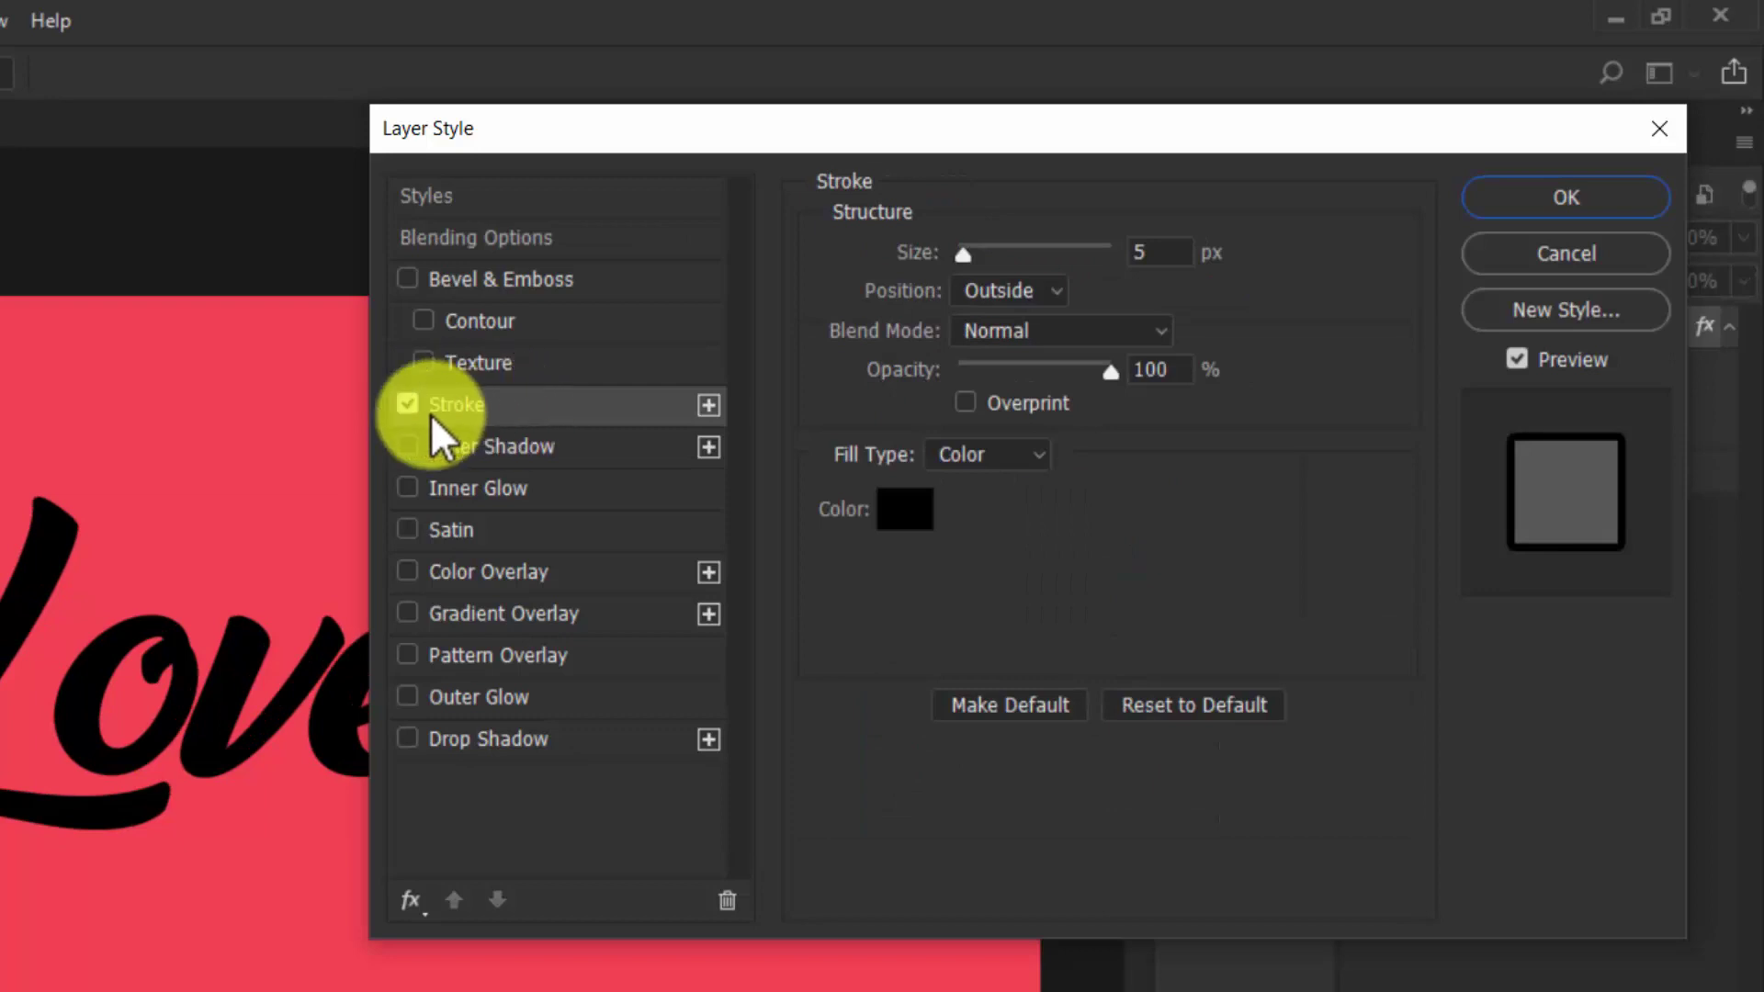
pyautogui.click(908, 516)
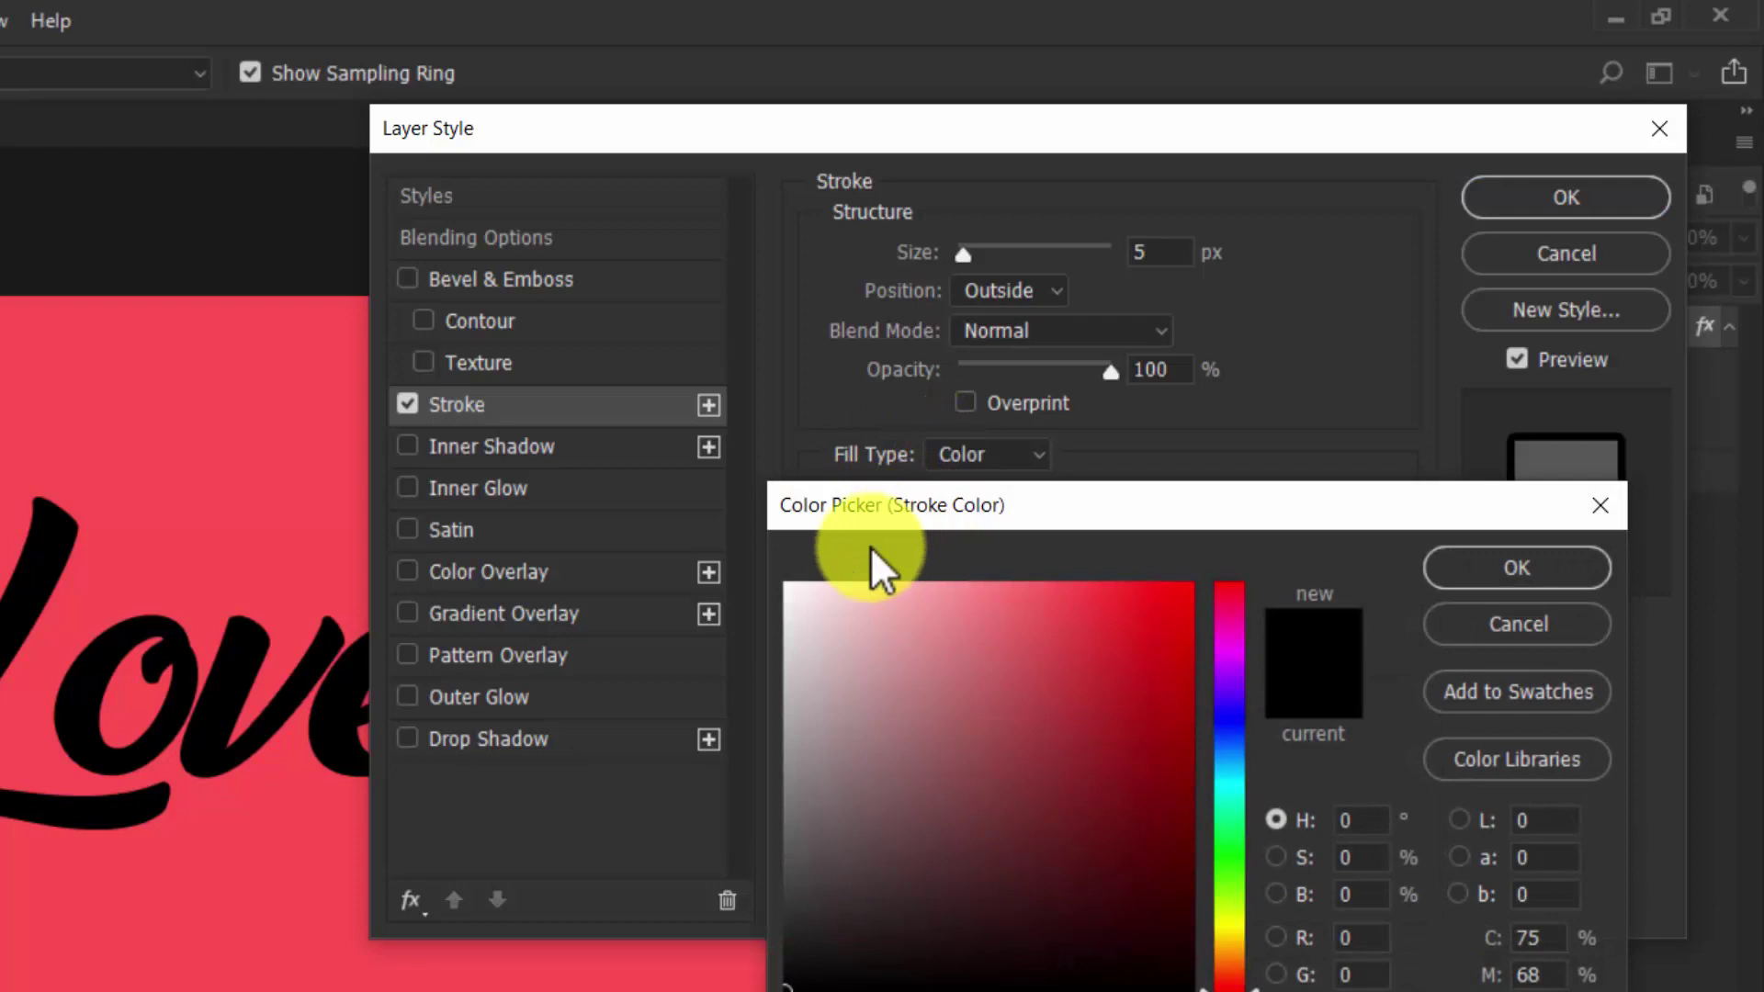
pyautogui.click(1501, 555)
pyautogui.doubleClick(1162, 251)
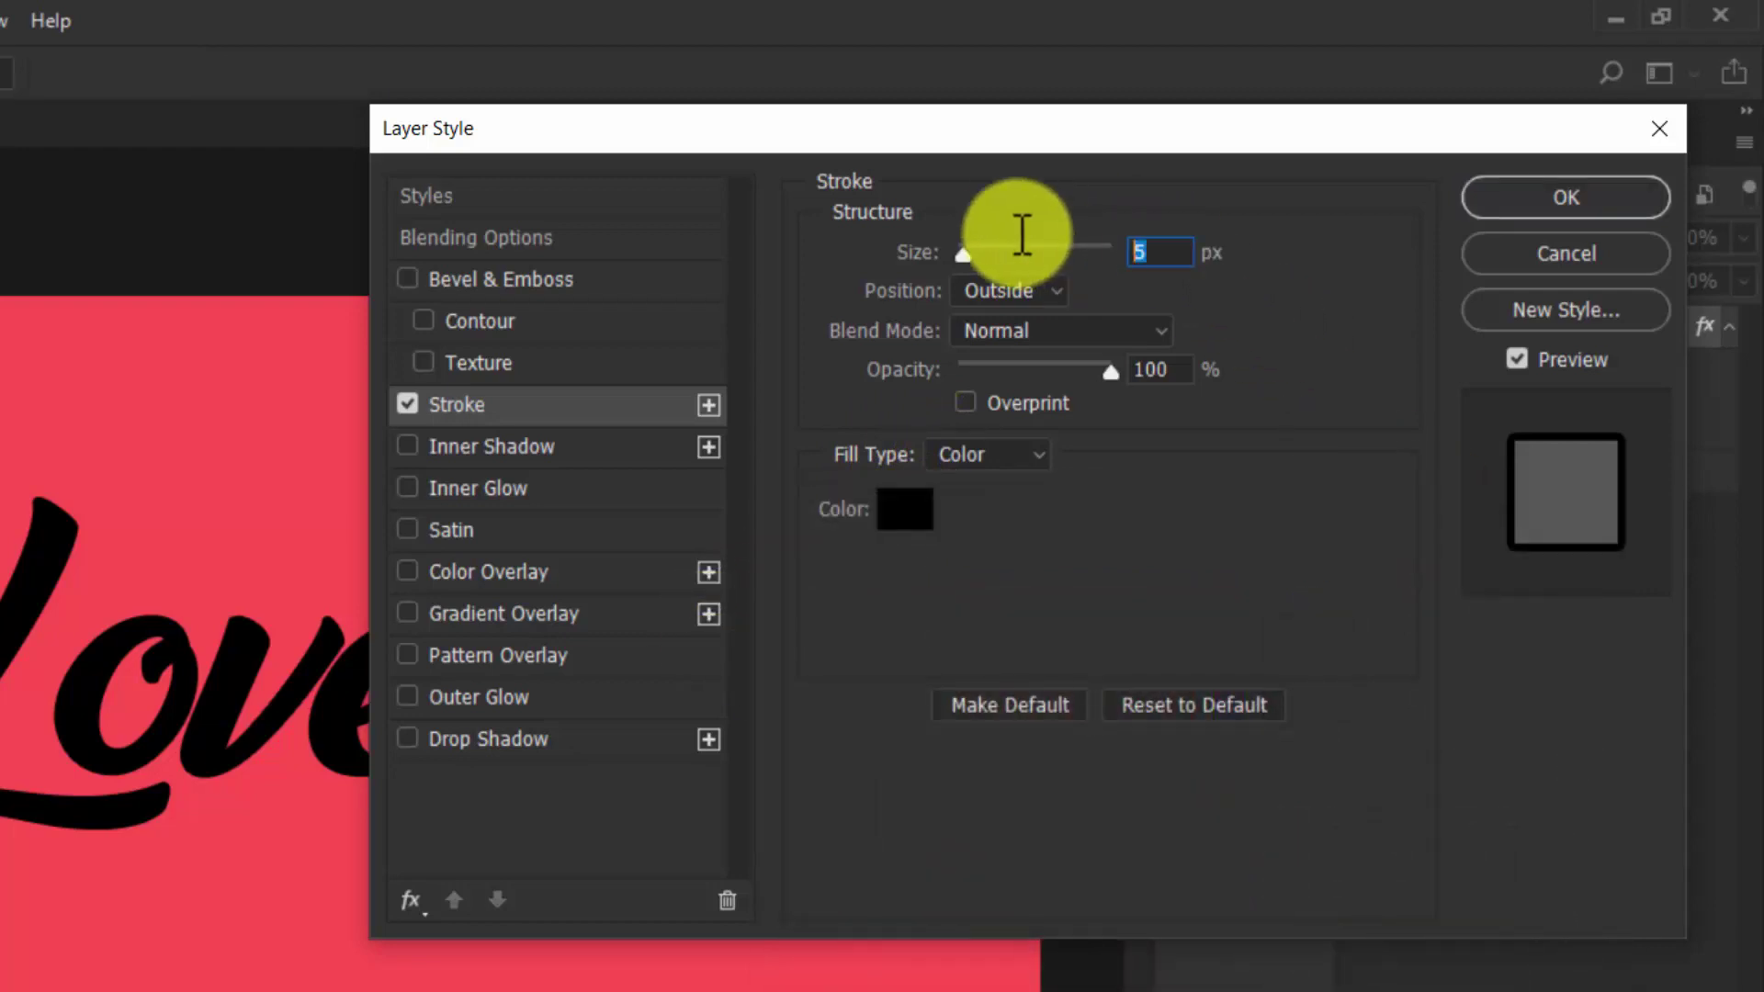
pyautogui.write('4')
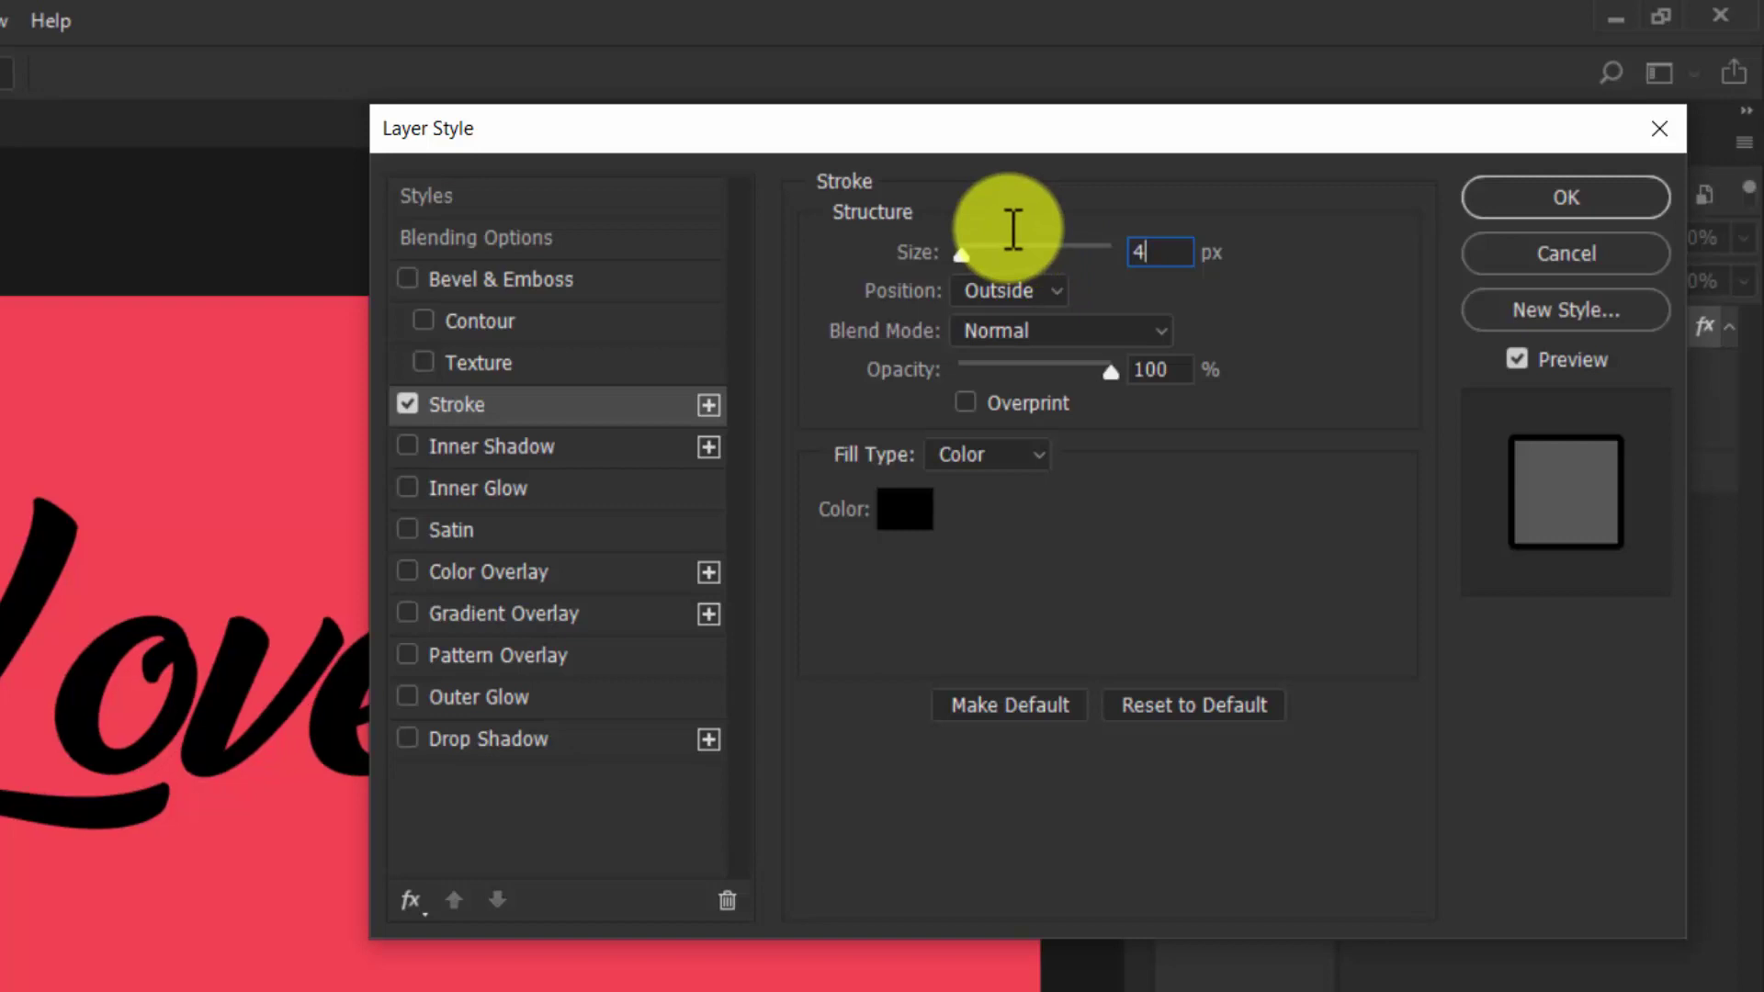
# Add an ff7b7b light-pink Color Overlay sampled from the swatches and apply the style.
pyautogui.click(520, 568)
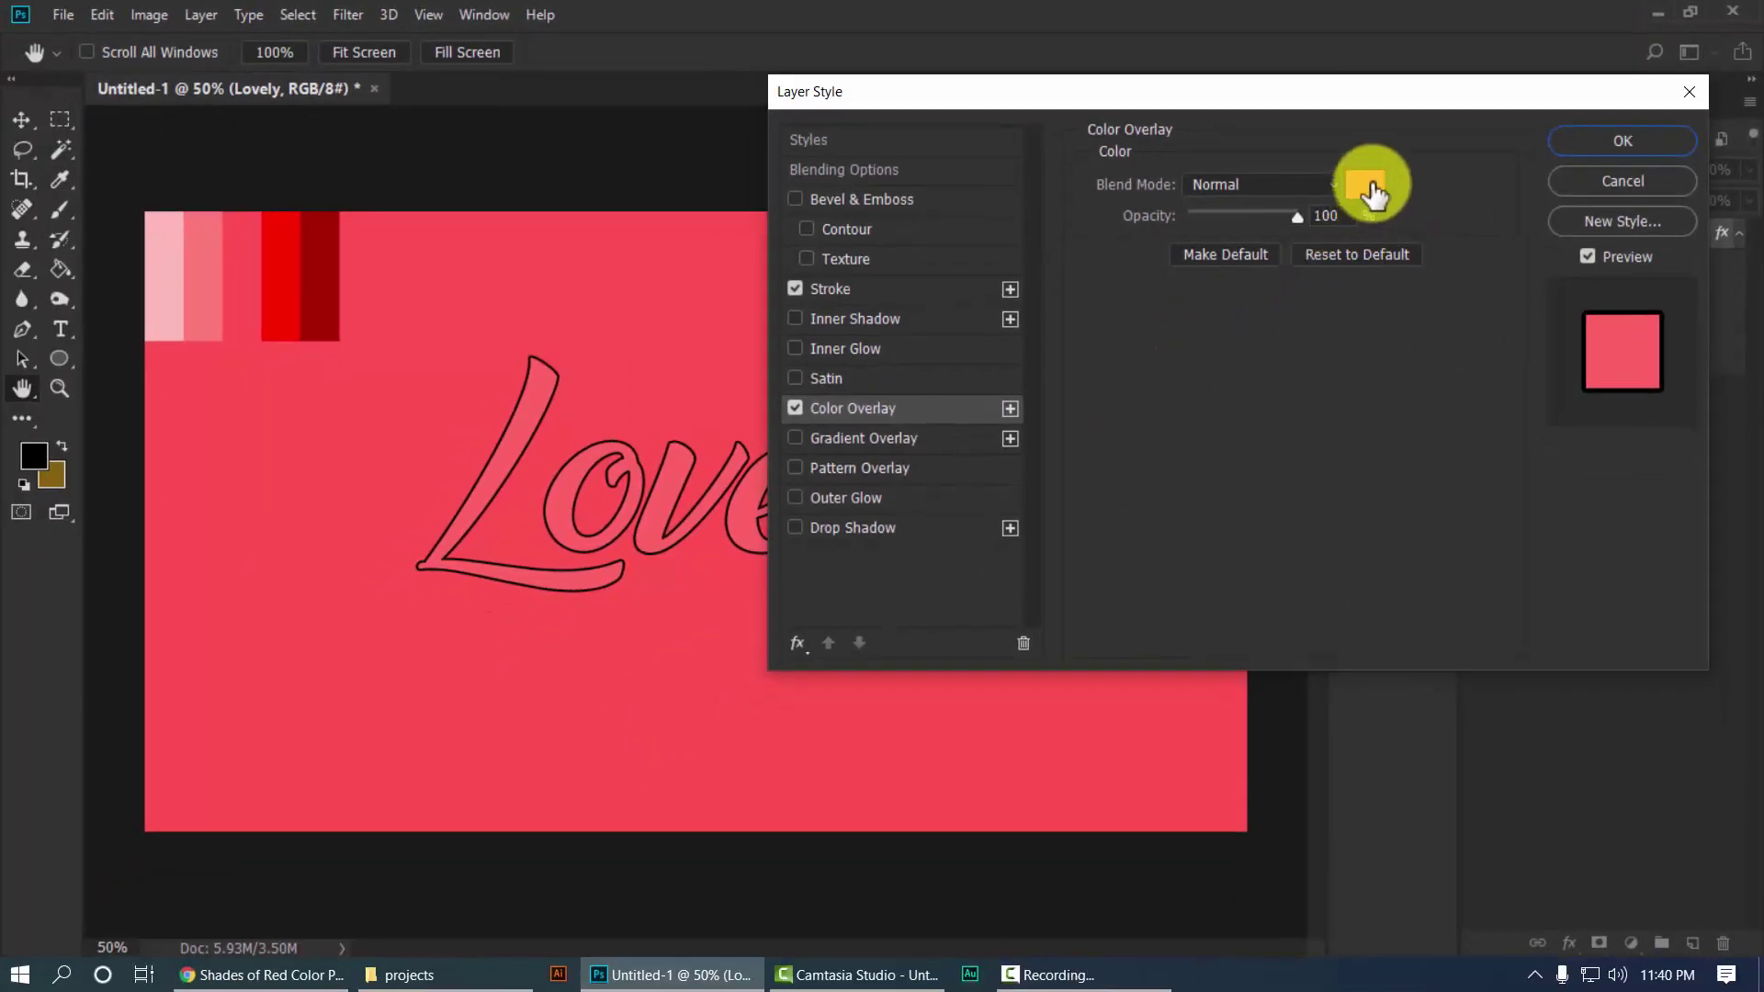
pyautogui.click(1365, 184)
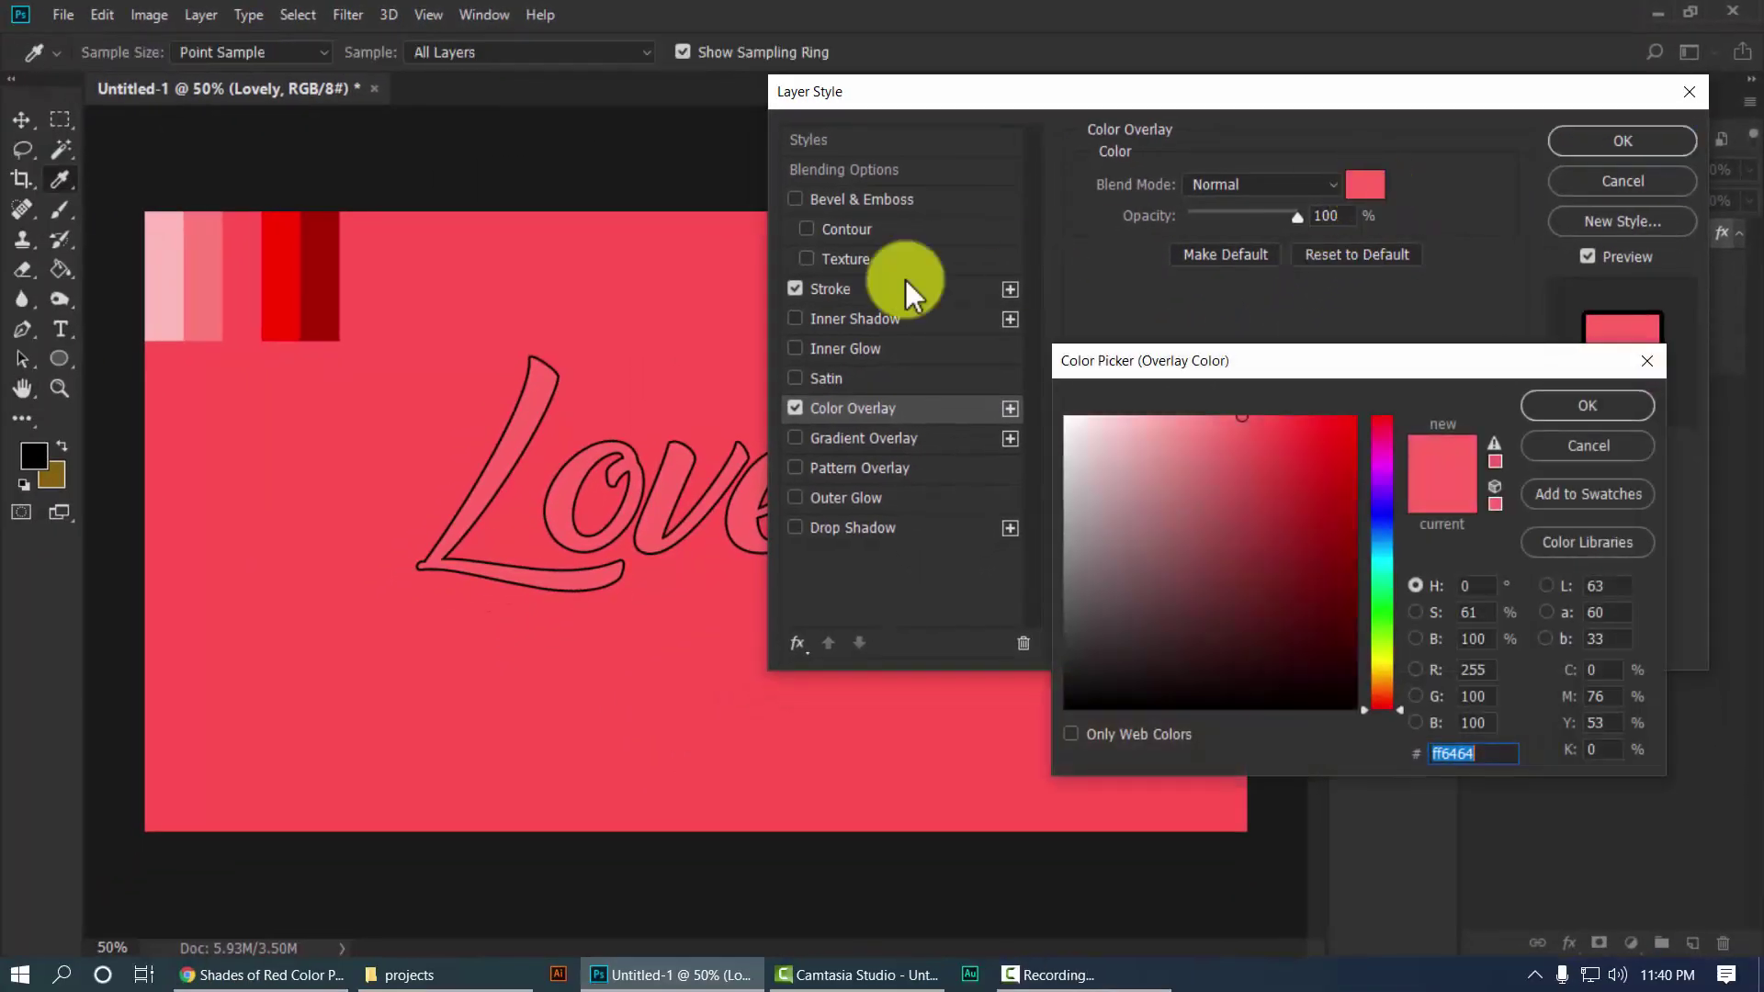
pyautogui.click(205, 292)
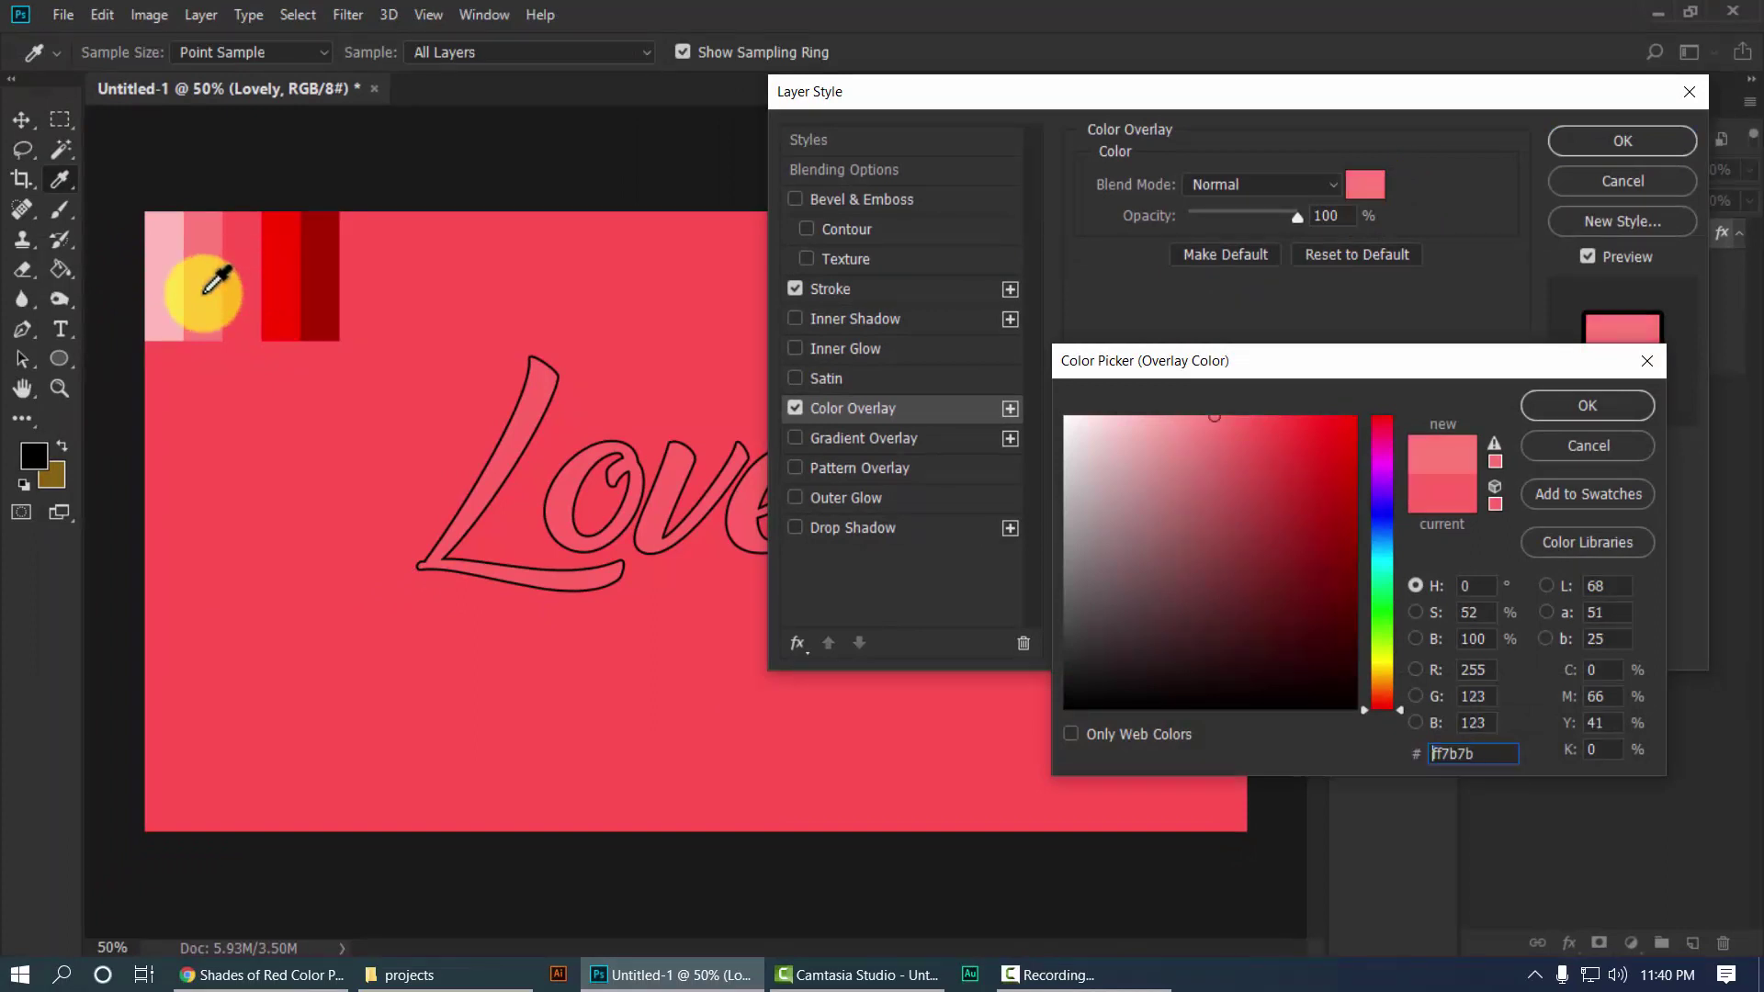
pyautogui.click(1549, 400)
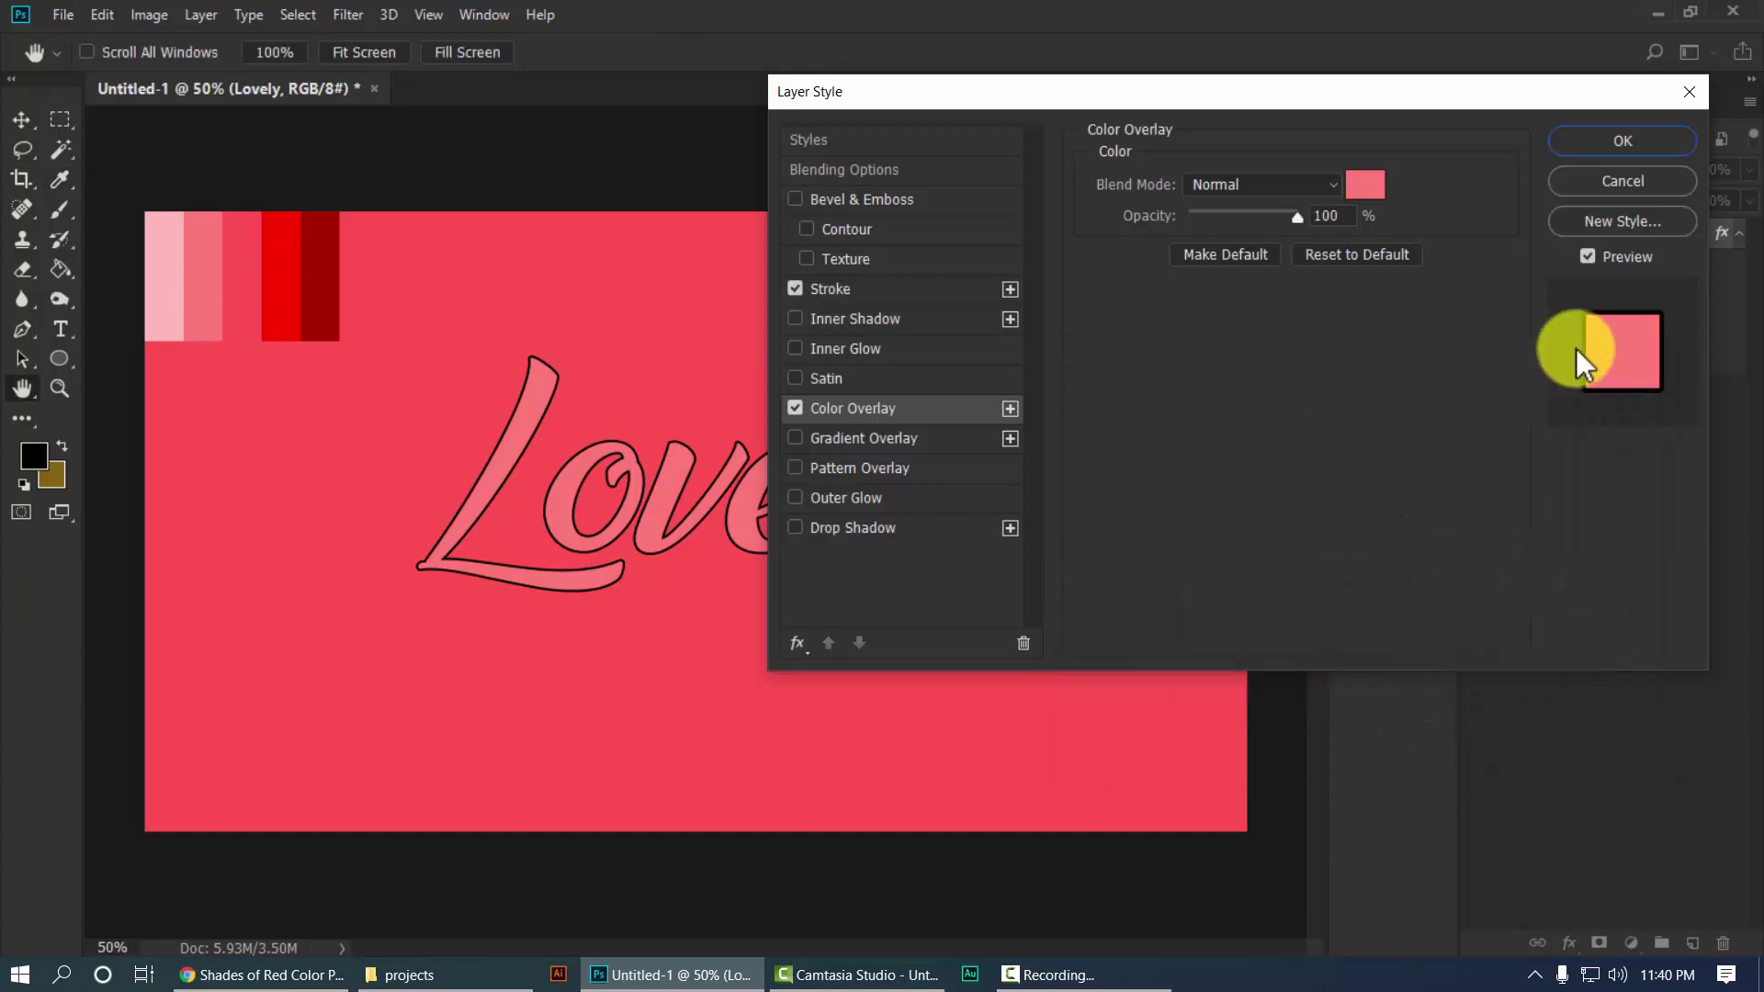
pyautogui.click(1643, 141)
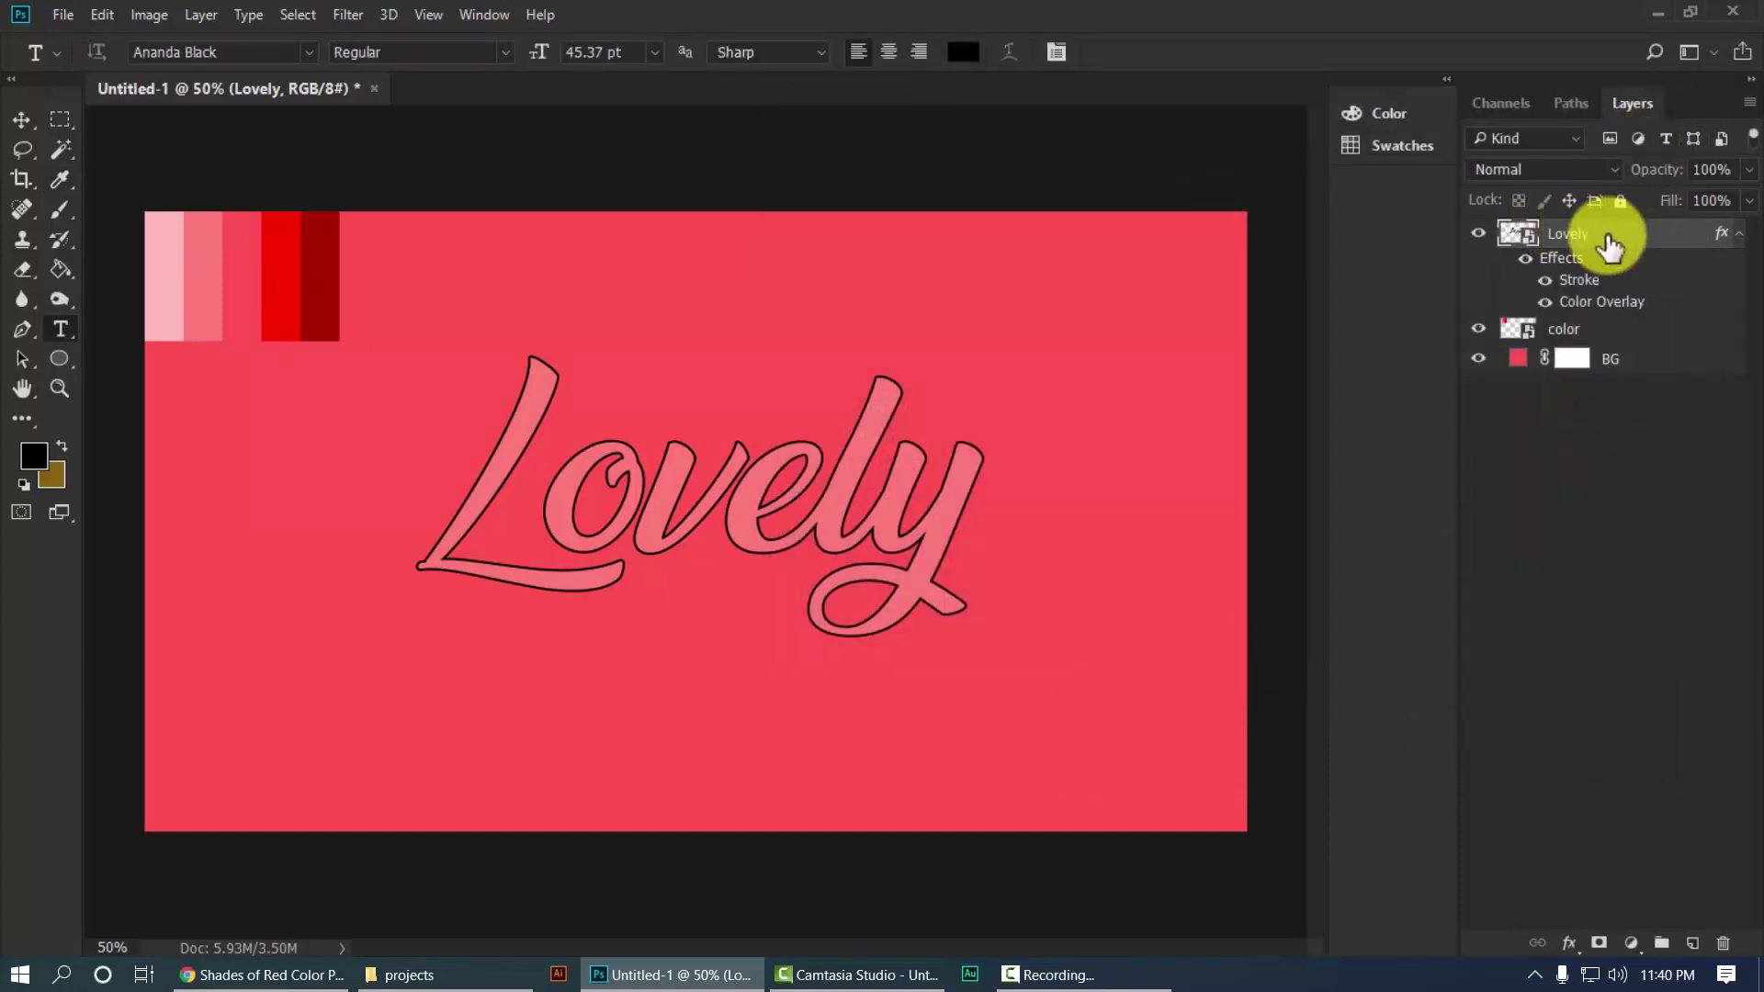
# Duplicate the Lovely layer with Ctrl+J and rasterize the Lovely copy.
pyautogui.click(1479, 234)
pyautogui.click(1478, 234)
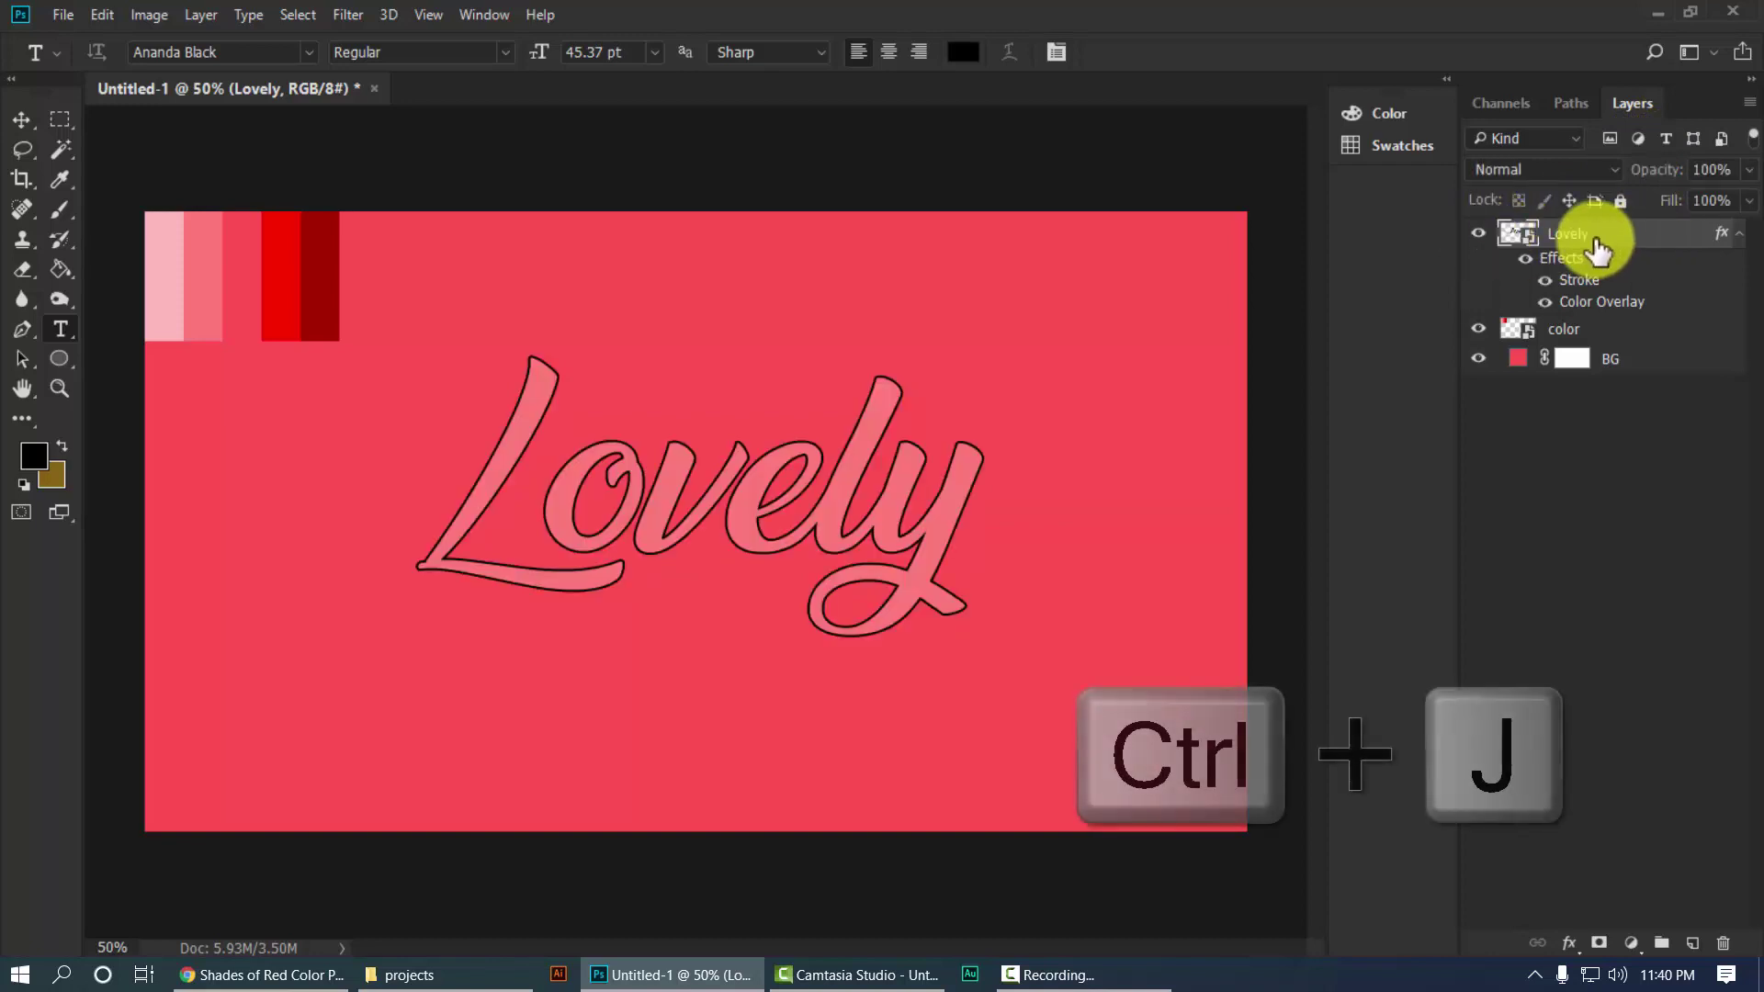
pyautogui.hotkey('ctrl', 'j')
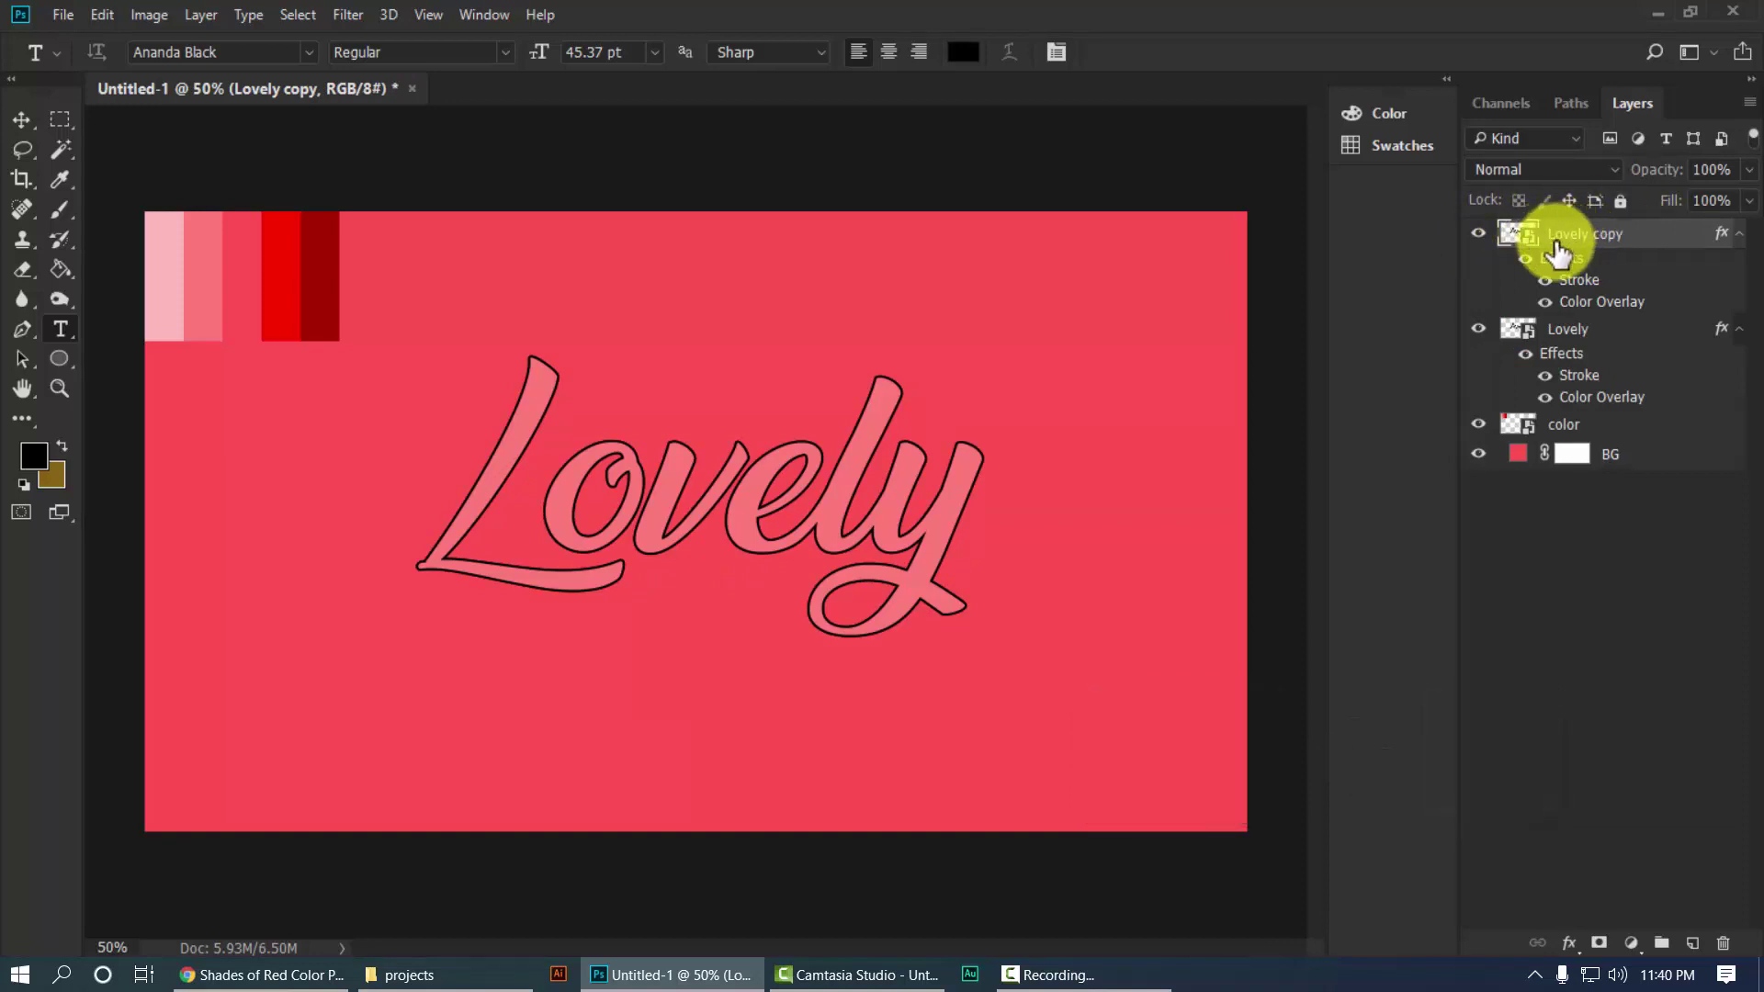
pyautogui.rightClick(1571, 240)
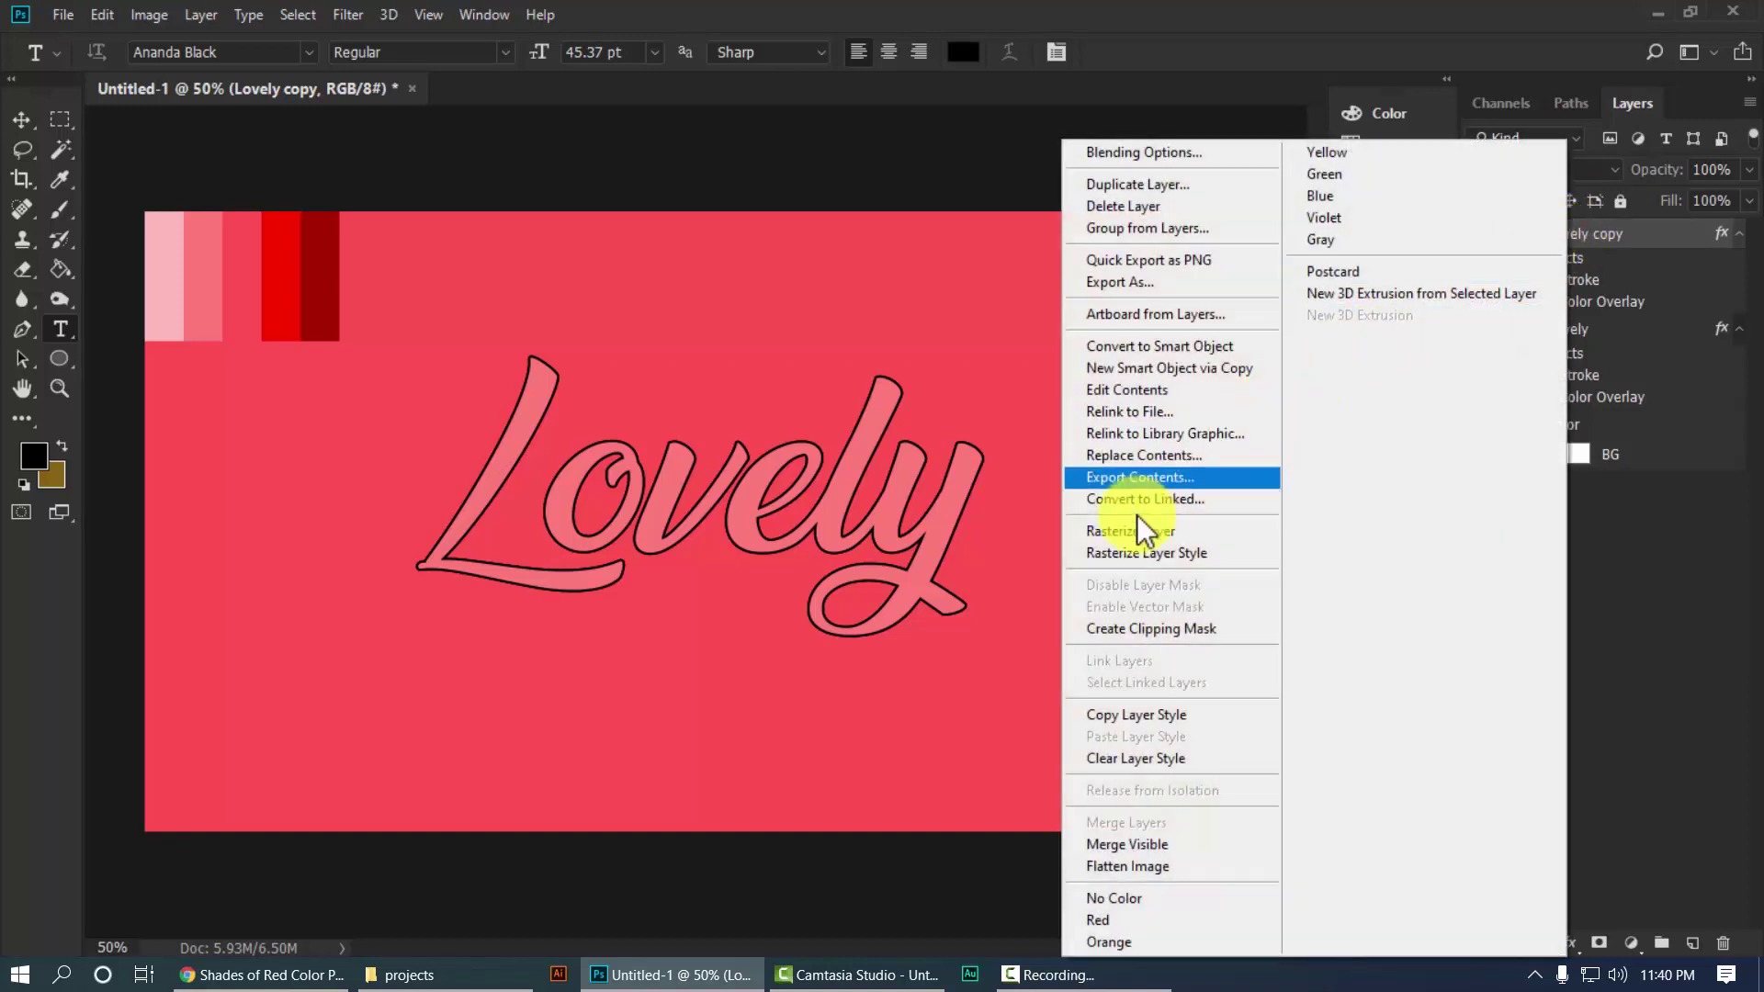
pyautogui.click(1131, 531)
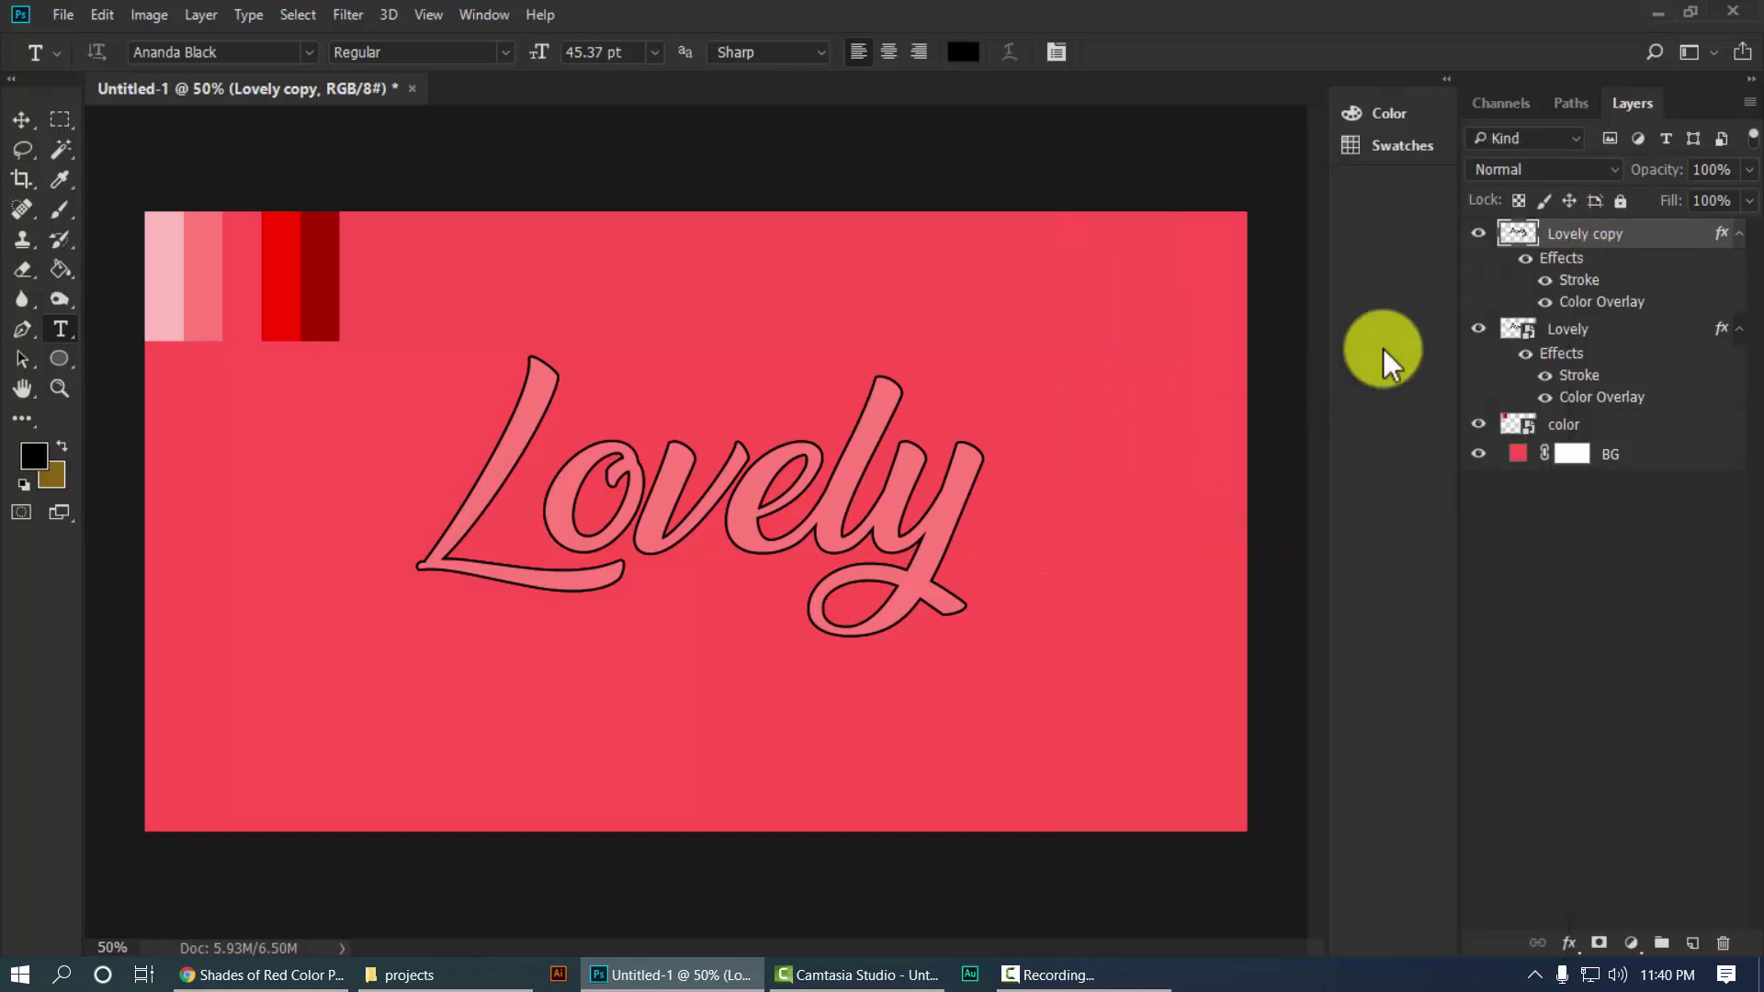
# Free-transform Lovely copy, nudging it up and right by 10 px, and commit the offset.
pyautogui.hotkey('ctrl', 't')
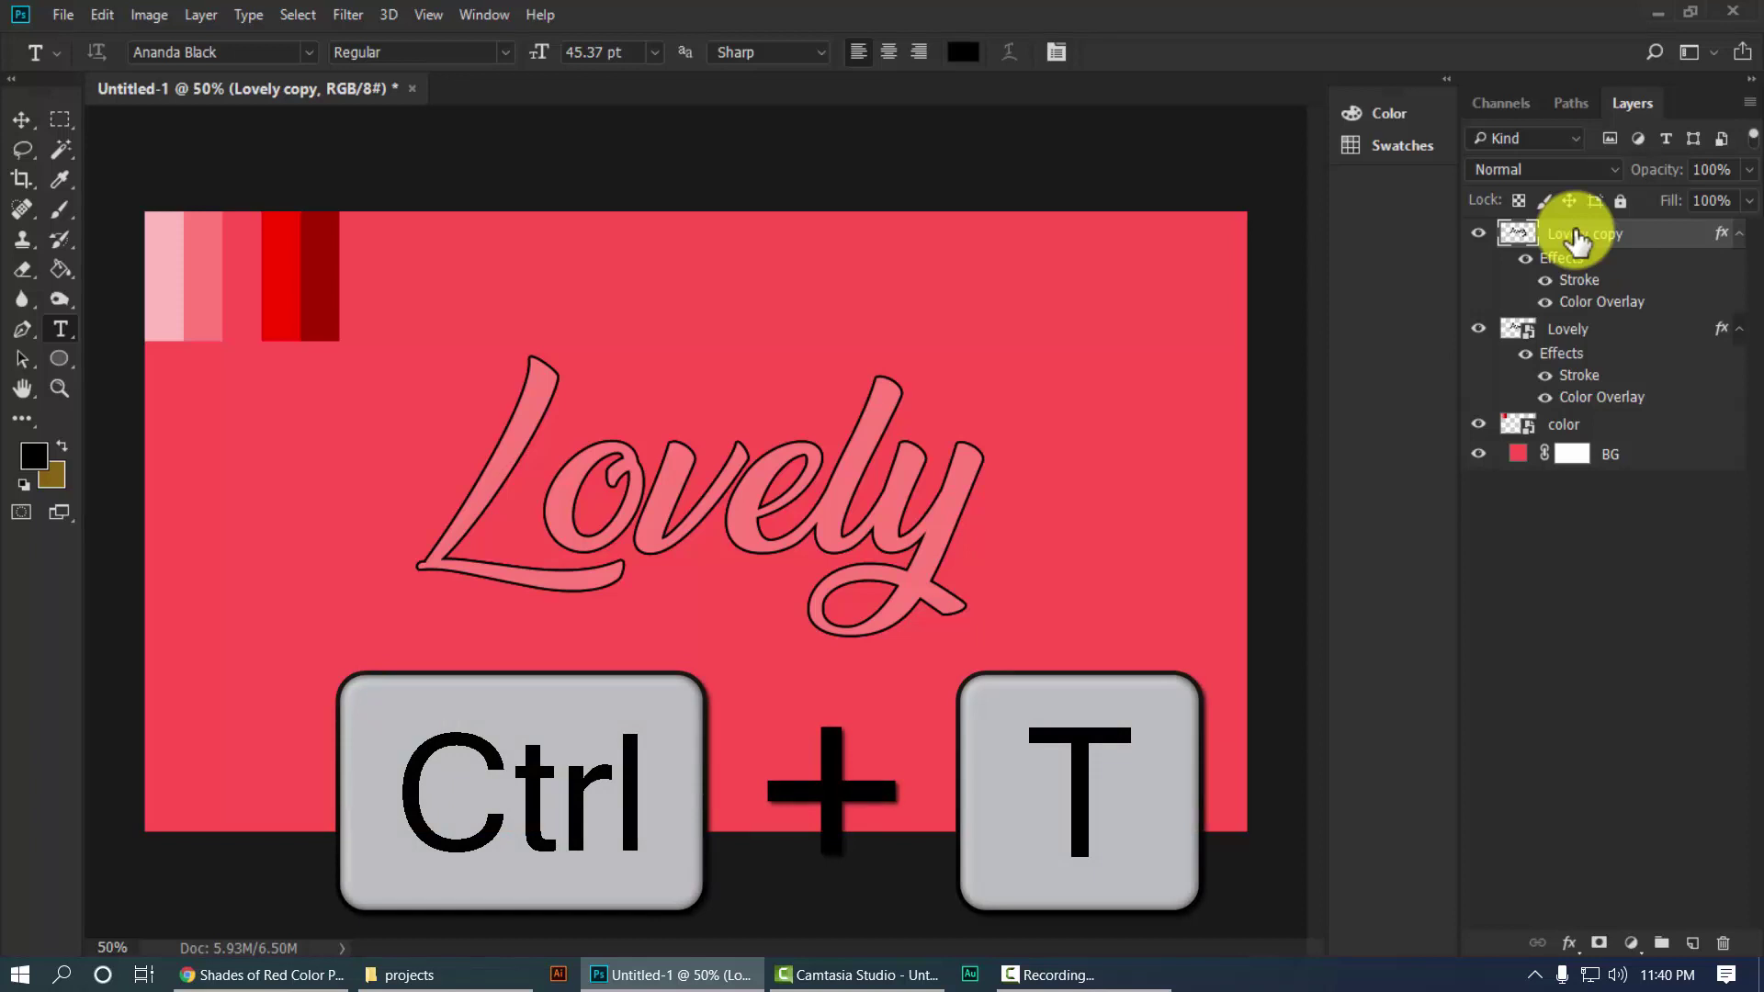
pyautogui.hotkey('ctrl', 't')
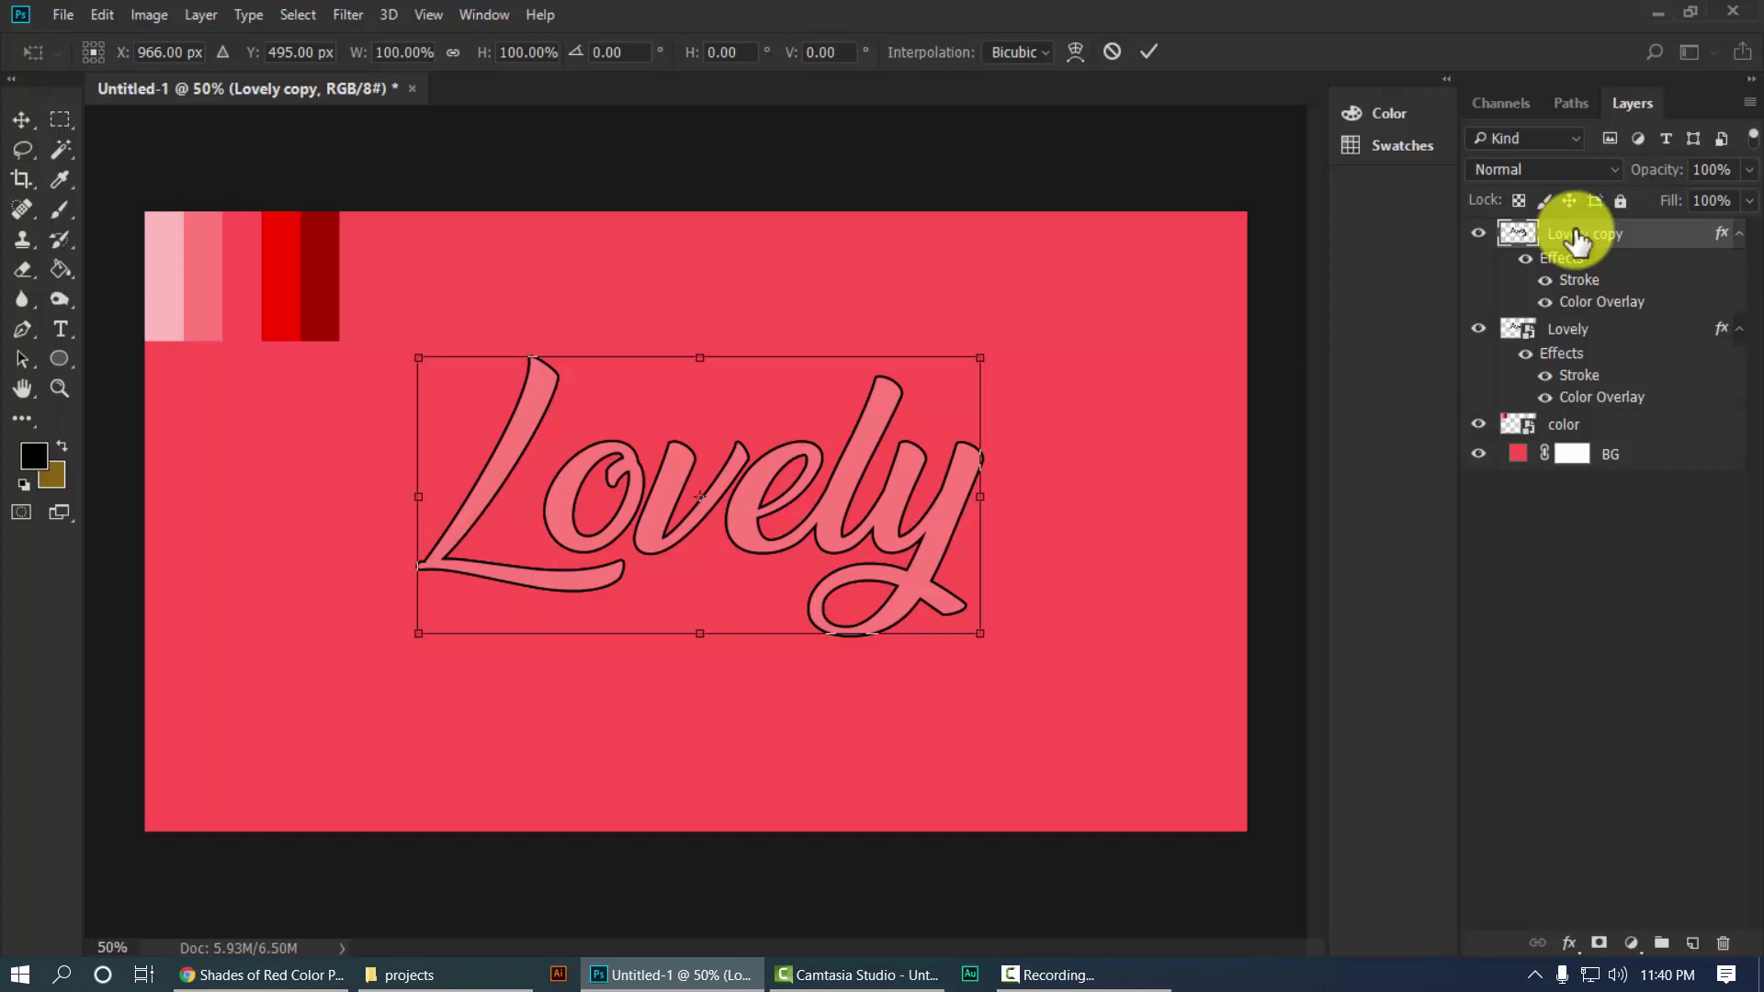
pyautogui.press('Up')
pyautogui.press('Up')
pyautogui.press('Up')
pyautogui.press('Up')
pyautogui.press('Up')
pyautogui.press('Up')
pyautogui.press('Up')
pyautogui.press('Up')
pyautogui.press('Up')
pyautogui.press('Up')
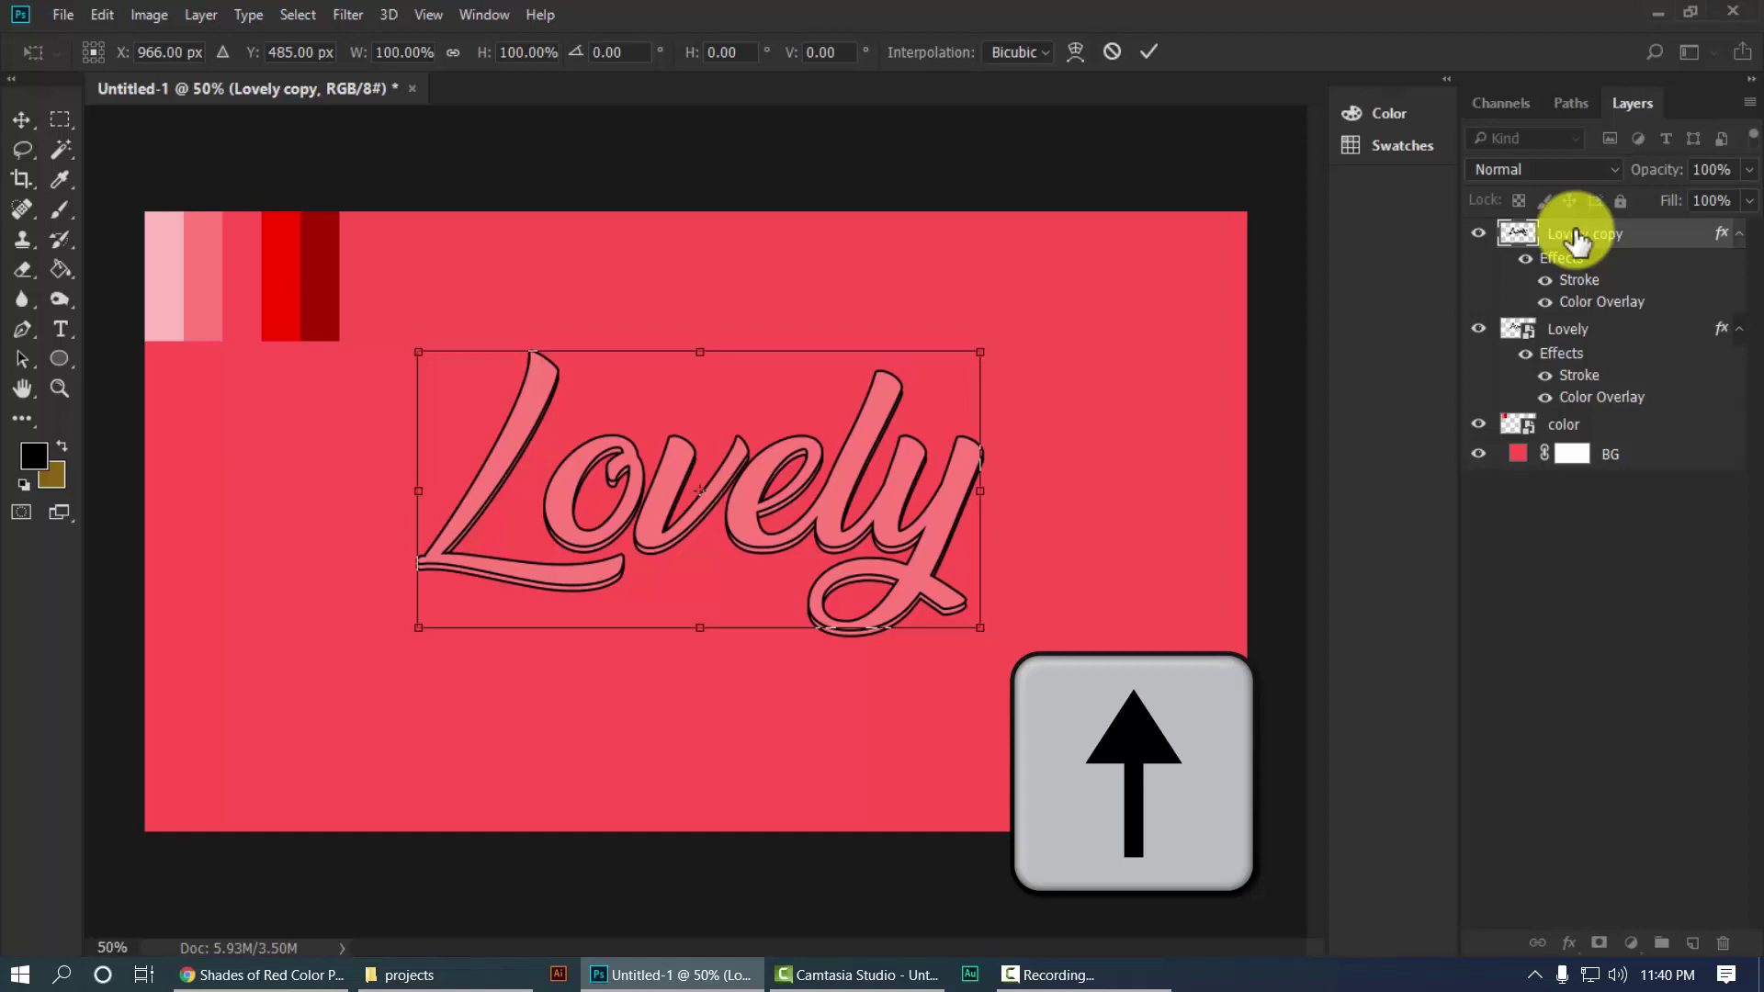
pyautogui.press('Right')
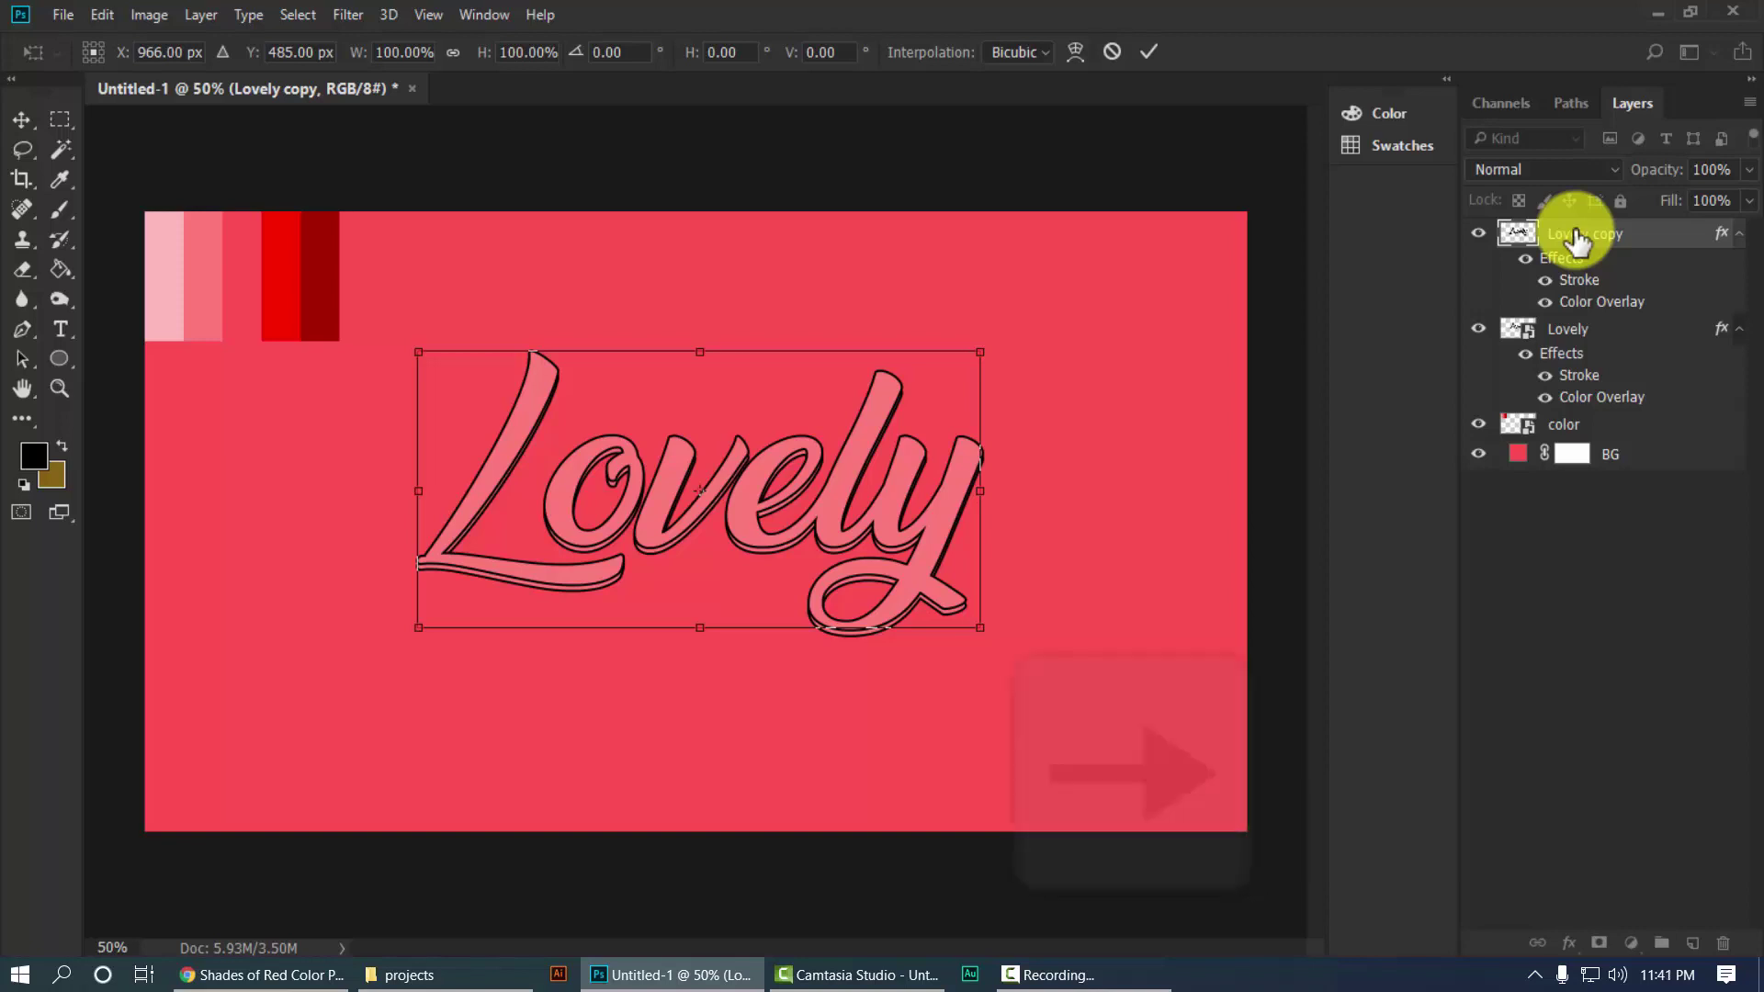
pyautogui.press('Right')
pyautogui.press('Right')
pyautogui.press('Right')
pyautogui.press('Right')
pyautogui.press('Right')
pyautogui.press('Right')
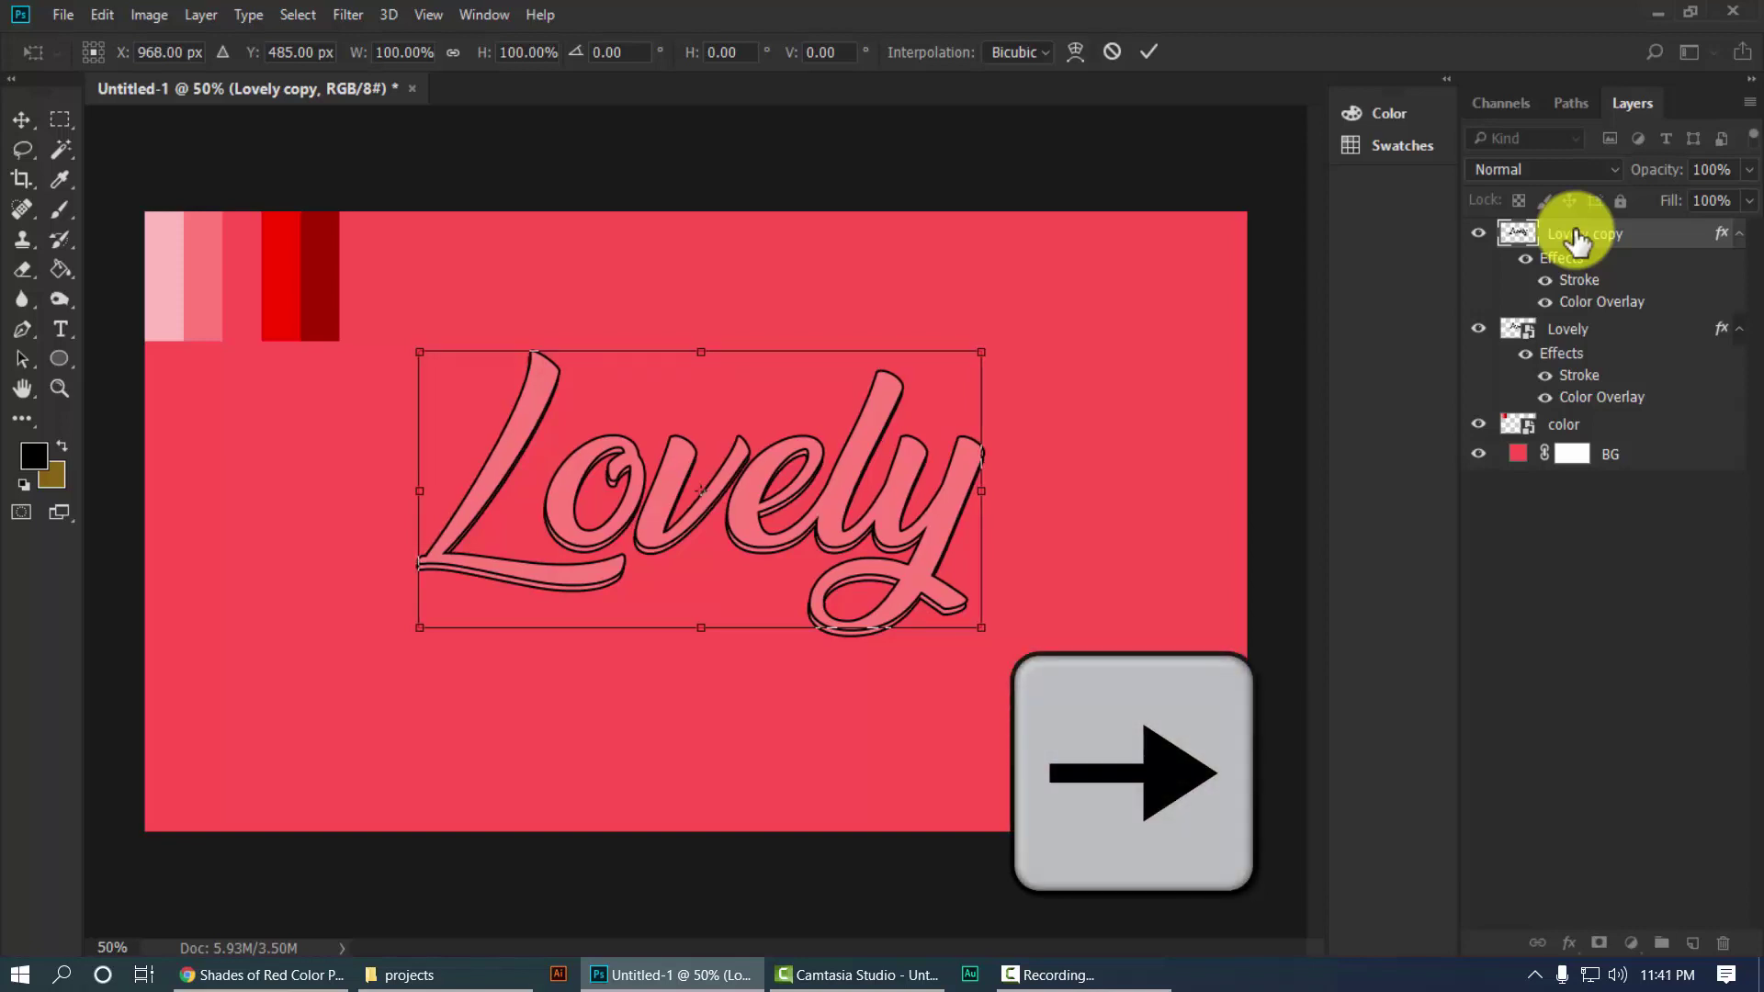
pyautogui.press('Right')
pyautogui.press('Right')
pyautogui.press('Right')
pyautogui.press('Right')
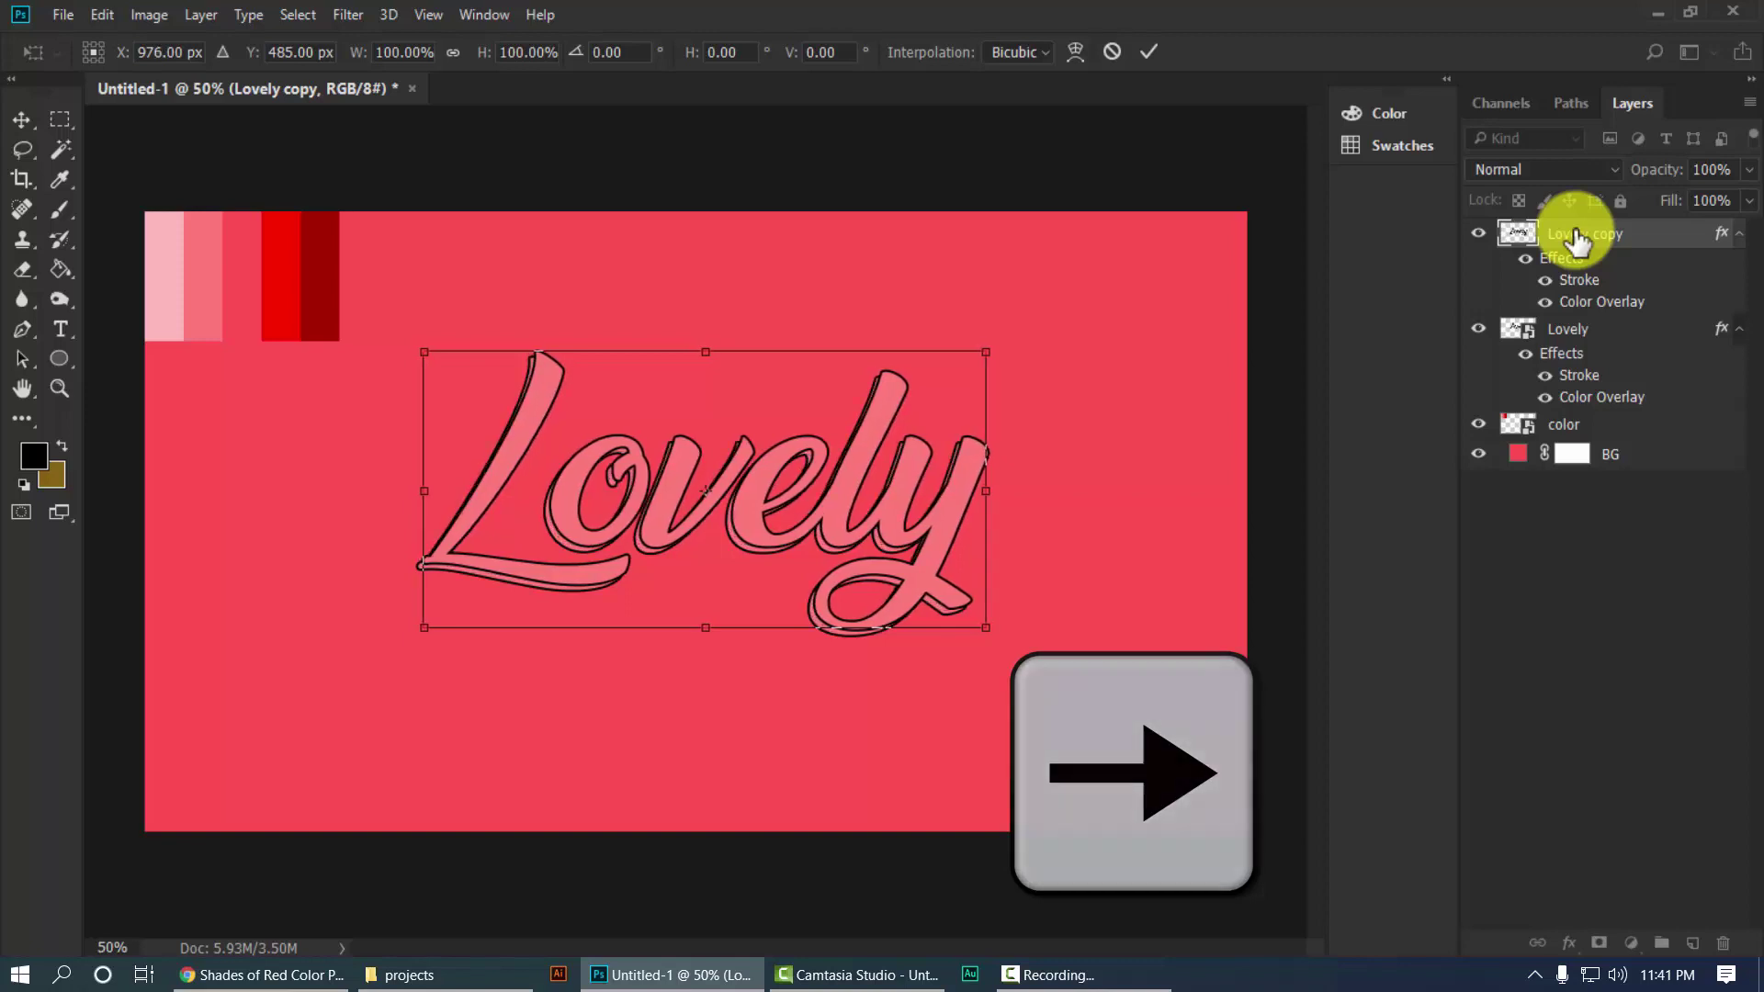
pyautogui.click(1147, 50)
# Repeat the offset transform to stack extra Lovely copies, then delete all the copies.
pyautogui.hotkey('ctrl', 'shift', 'alt', 't')
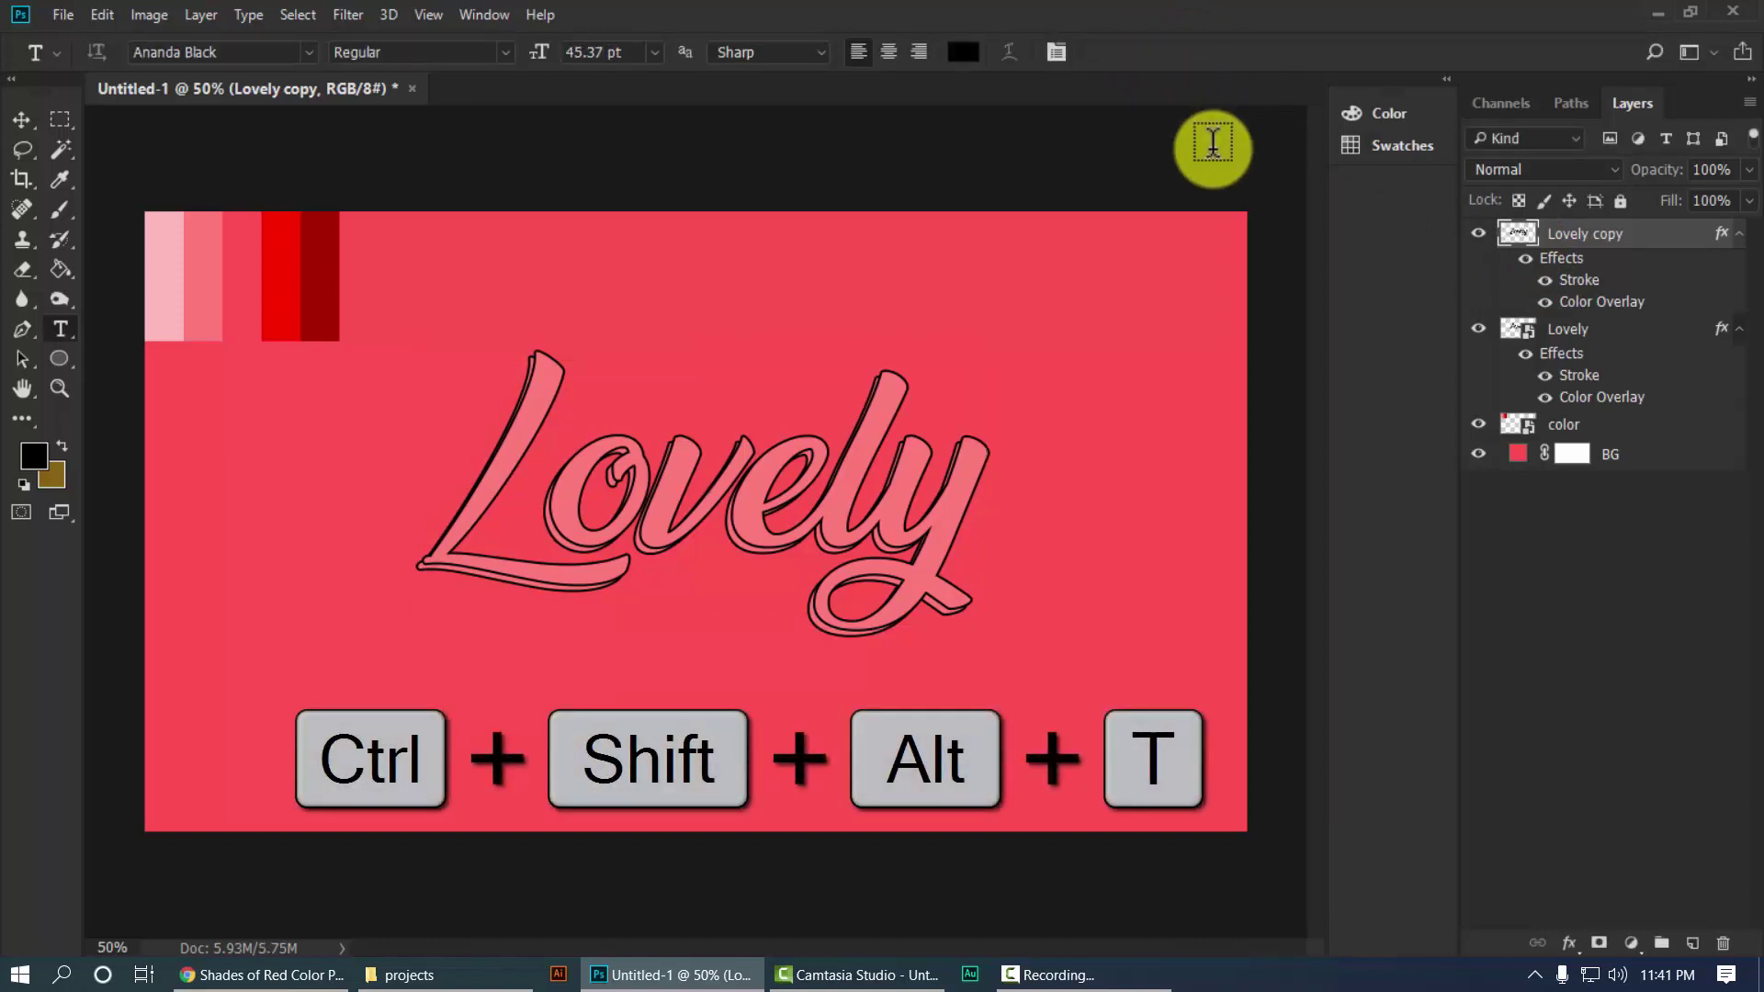
pyautogui.hotkey('ctrl', 'shift', 'alt', 't')
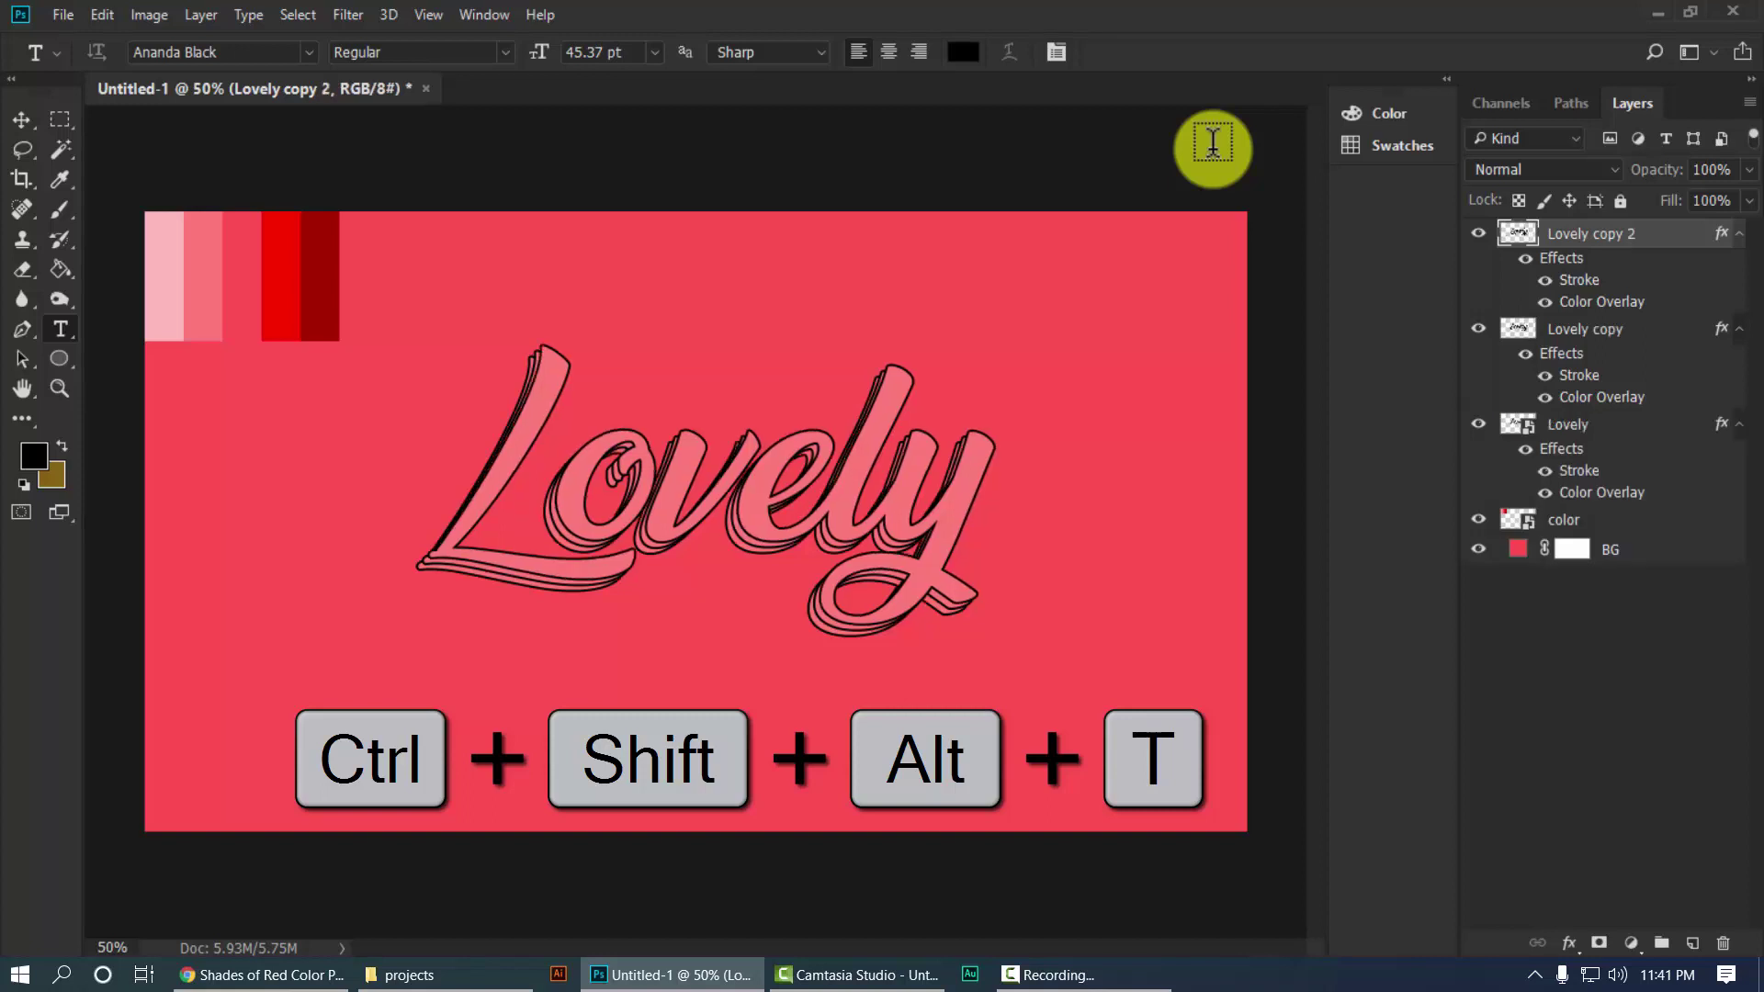
pyautogui.hotkey('ctrl', 'shift', 'alt', 't')
pyautogui.hotkey('ctrl', 'shift', 'alt', 't')
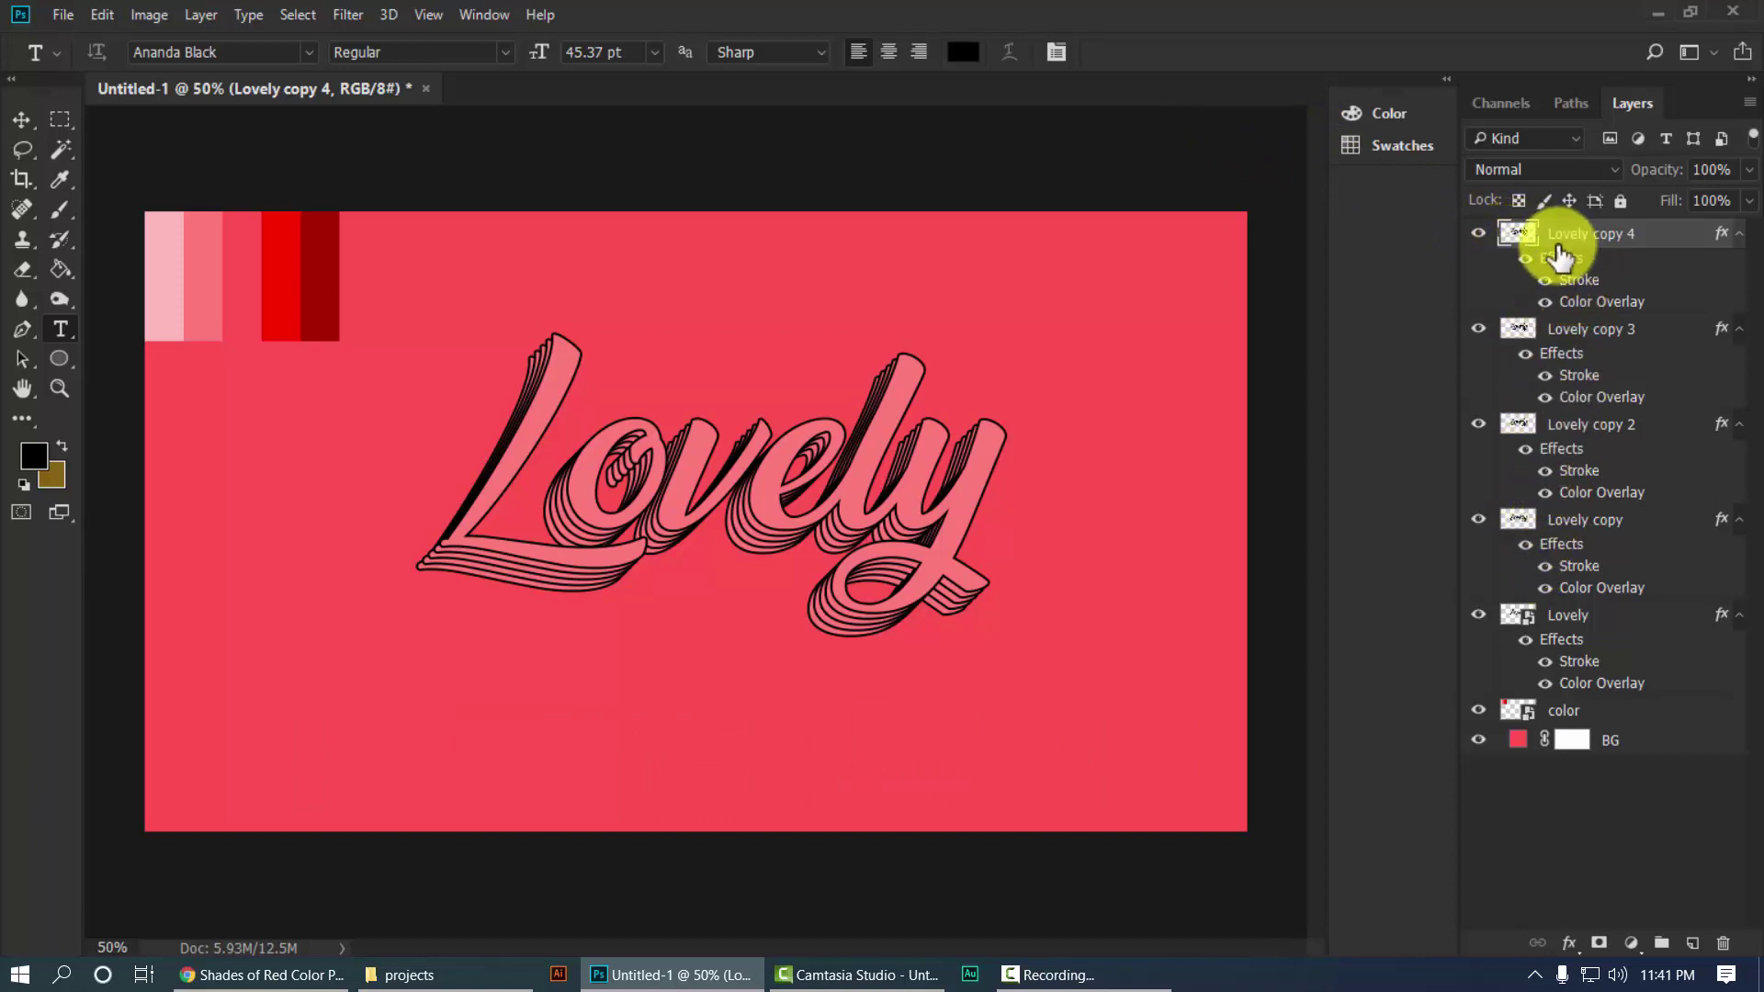
pyautogui.press('Delete')
pyautogui.press('Delete')
pyautogui.press('Delete')
pyautogui.press('Delete')
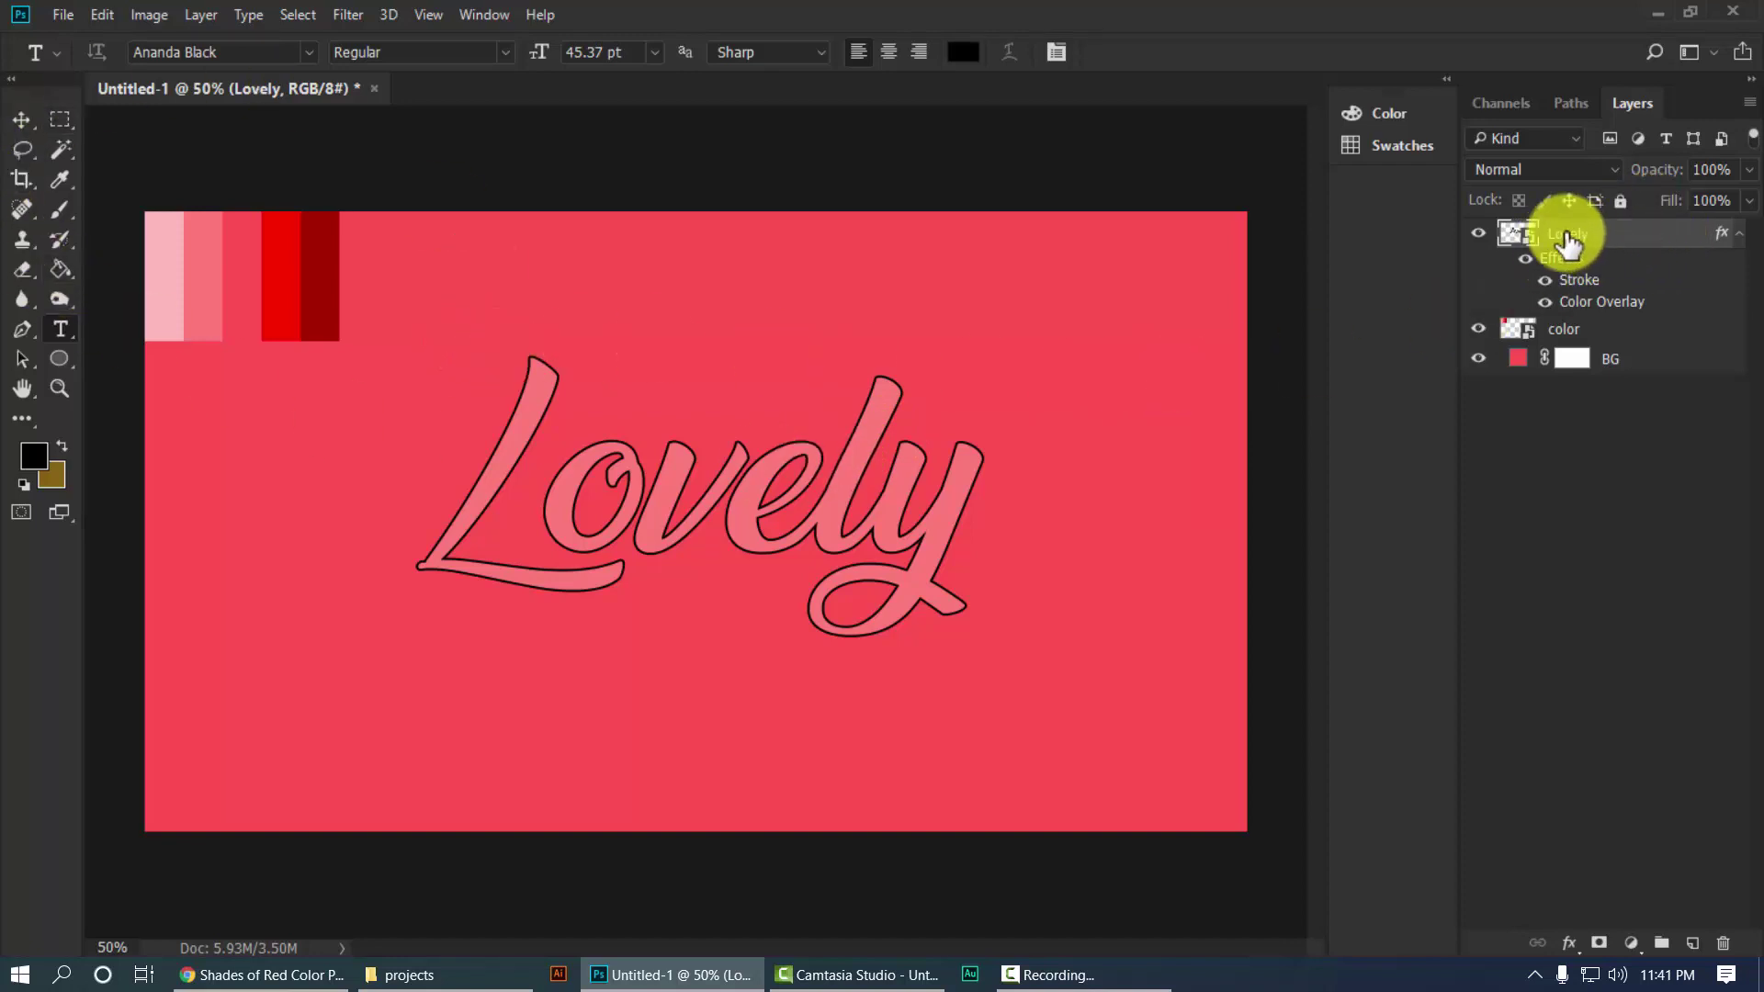
# Repeat the offset transform with Ctrl+Shift+Alt+T to add Lovely copy 3 and copy 4.
pyautogui.hotkey('ctrl', 'shift', 'alt', 't')
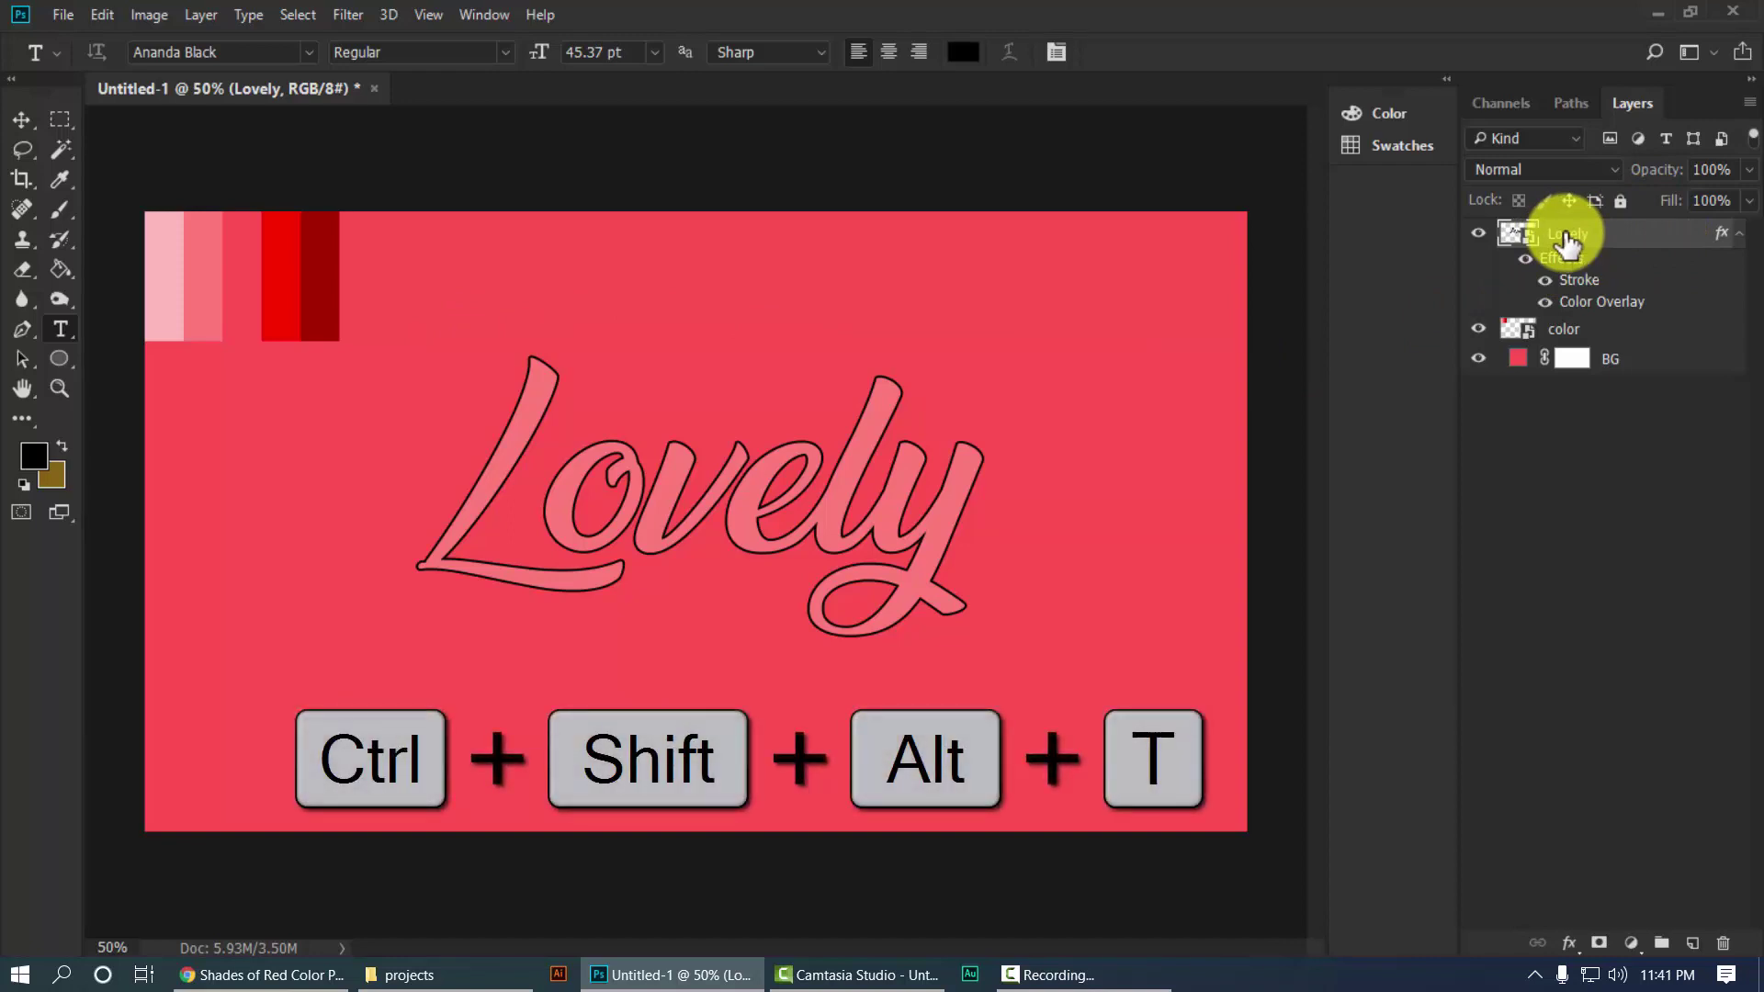
pyautogui.hotkey('ctrl', 'shift', 'alt', 't')
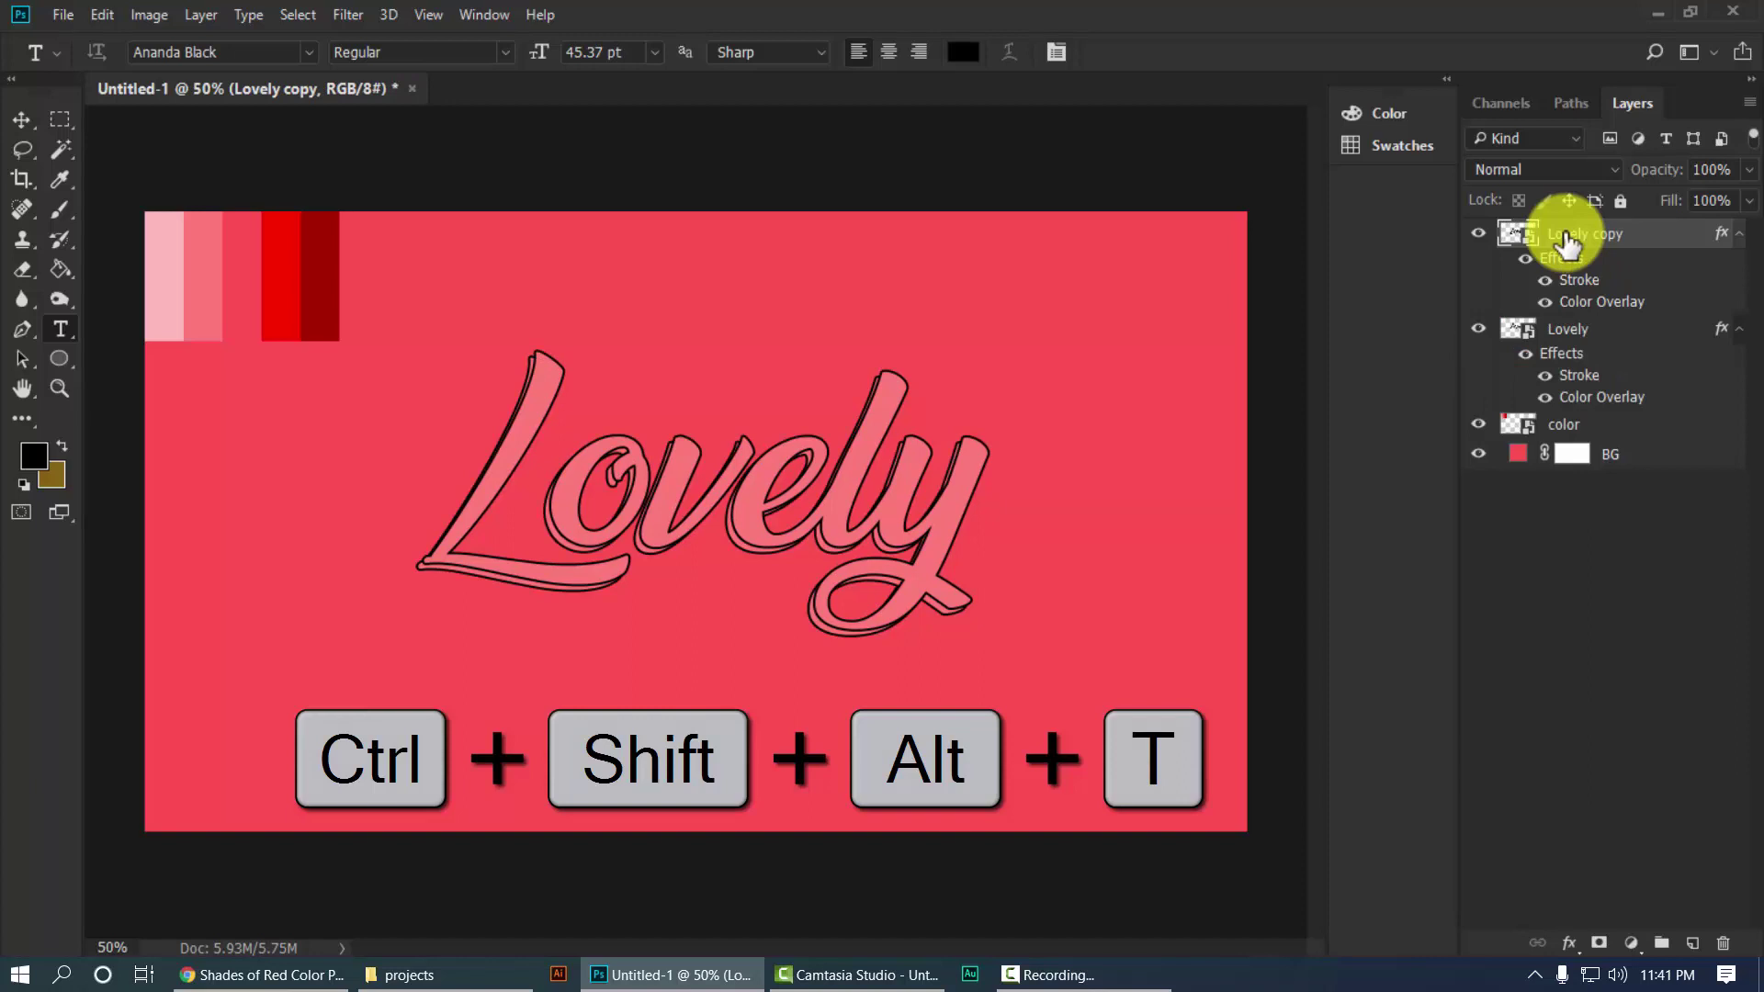
pyautogui.hotkey('ctrl', 'shift', 'alt', 't')
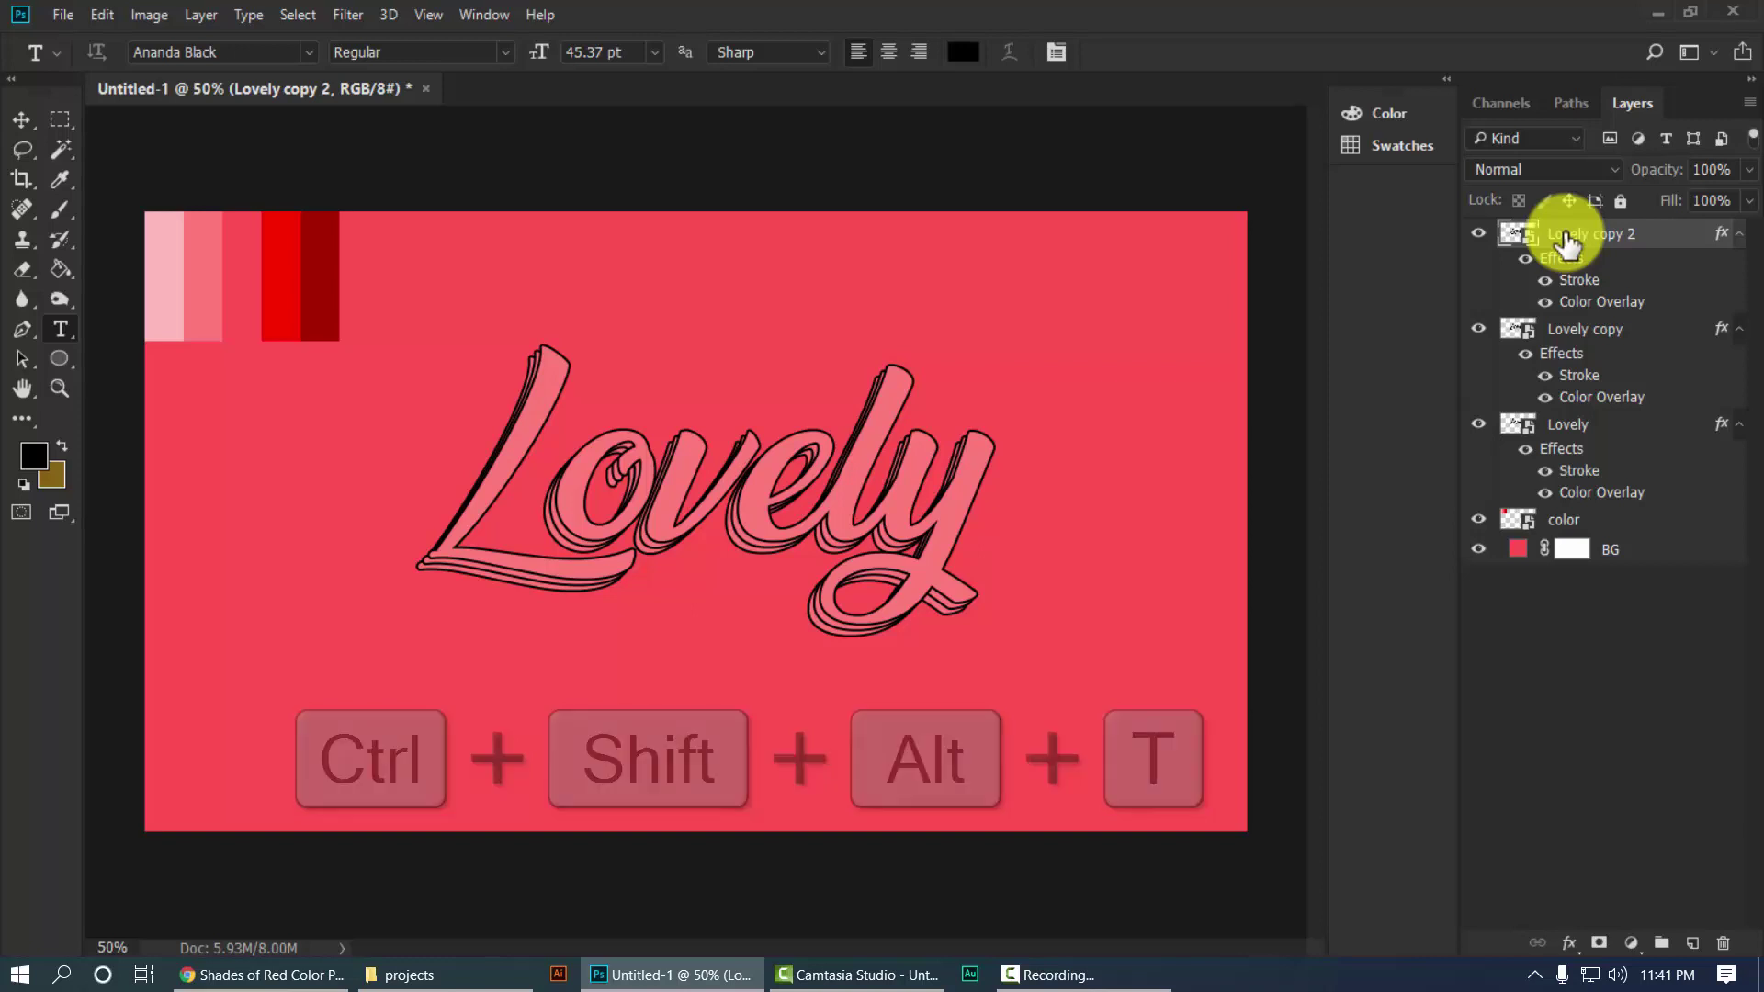
pyautogui.hotkey('ctrl', 'shift', 'alt', 't')
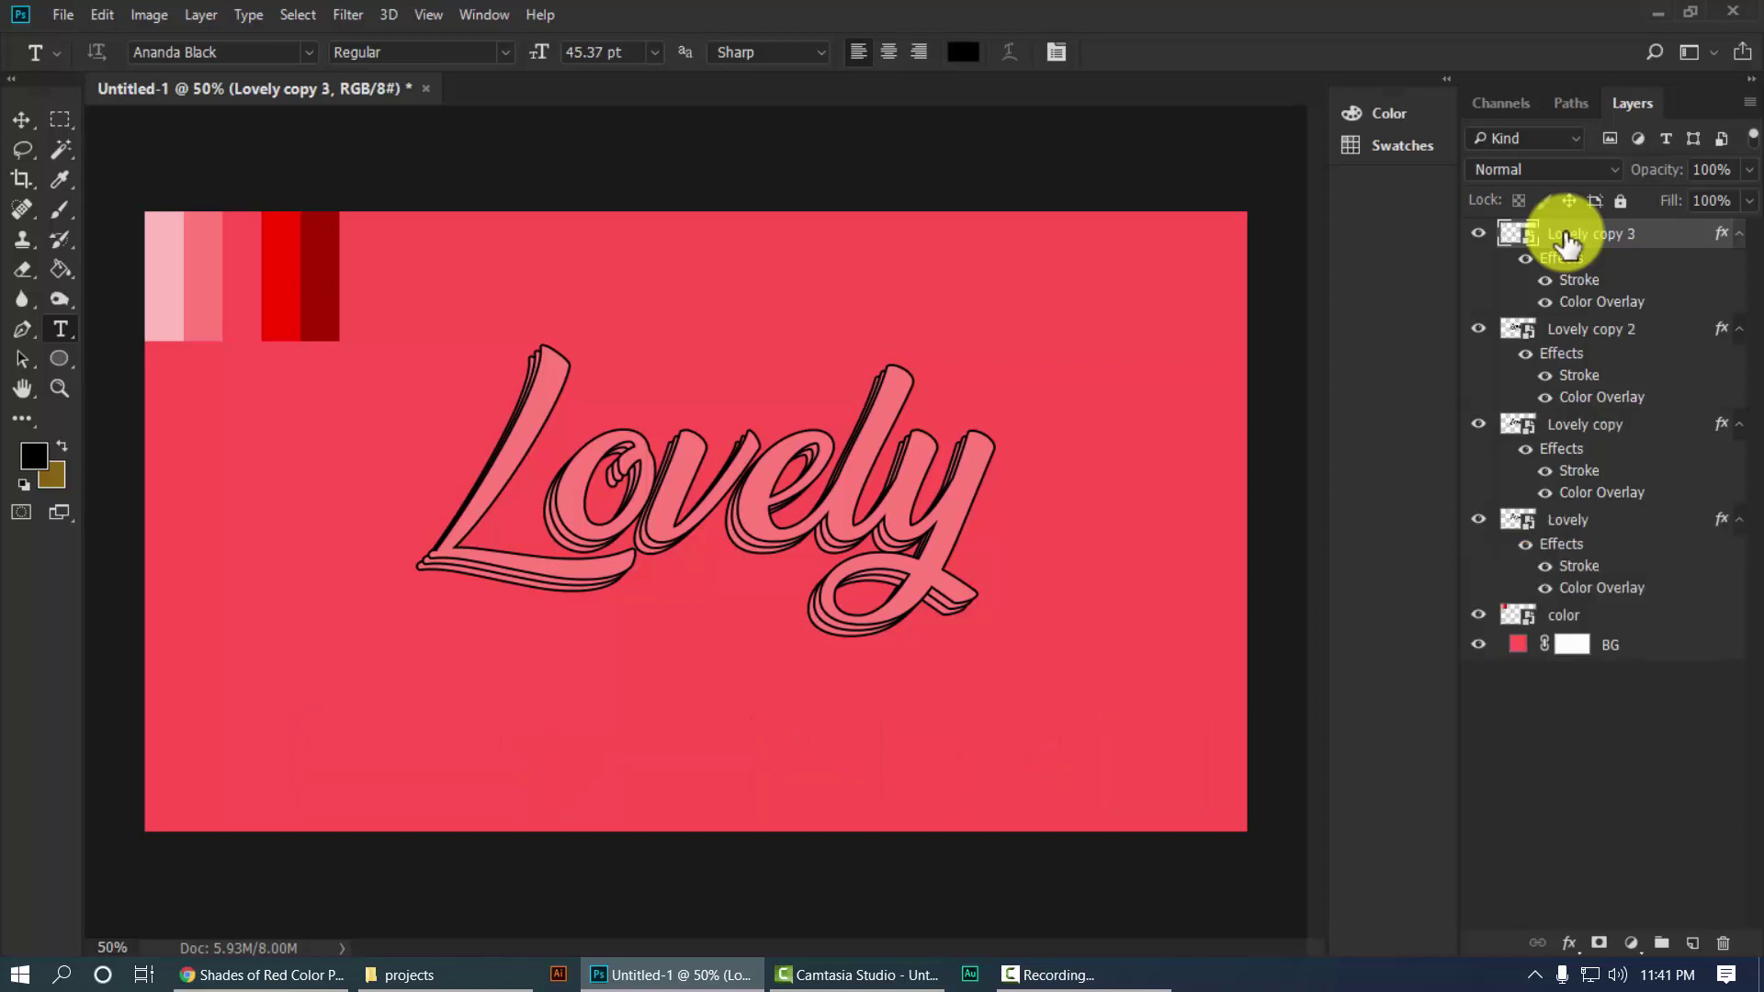
pyautogui.hotkey('ctrl', 'shift', 'alt', 't')
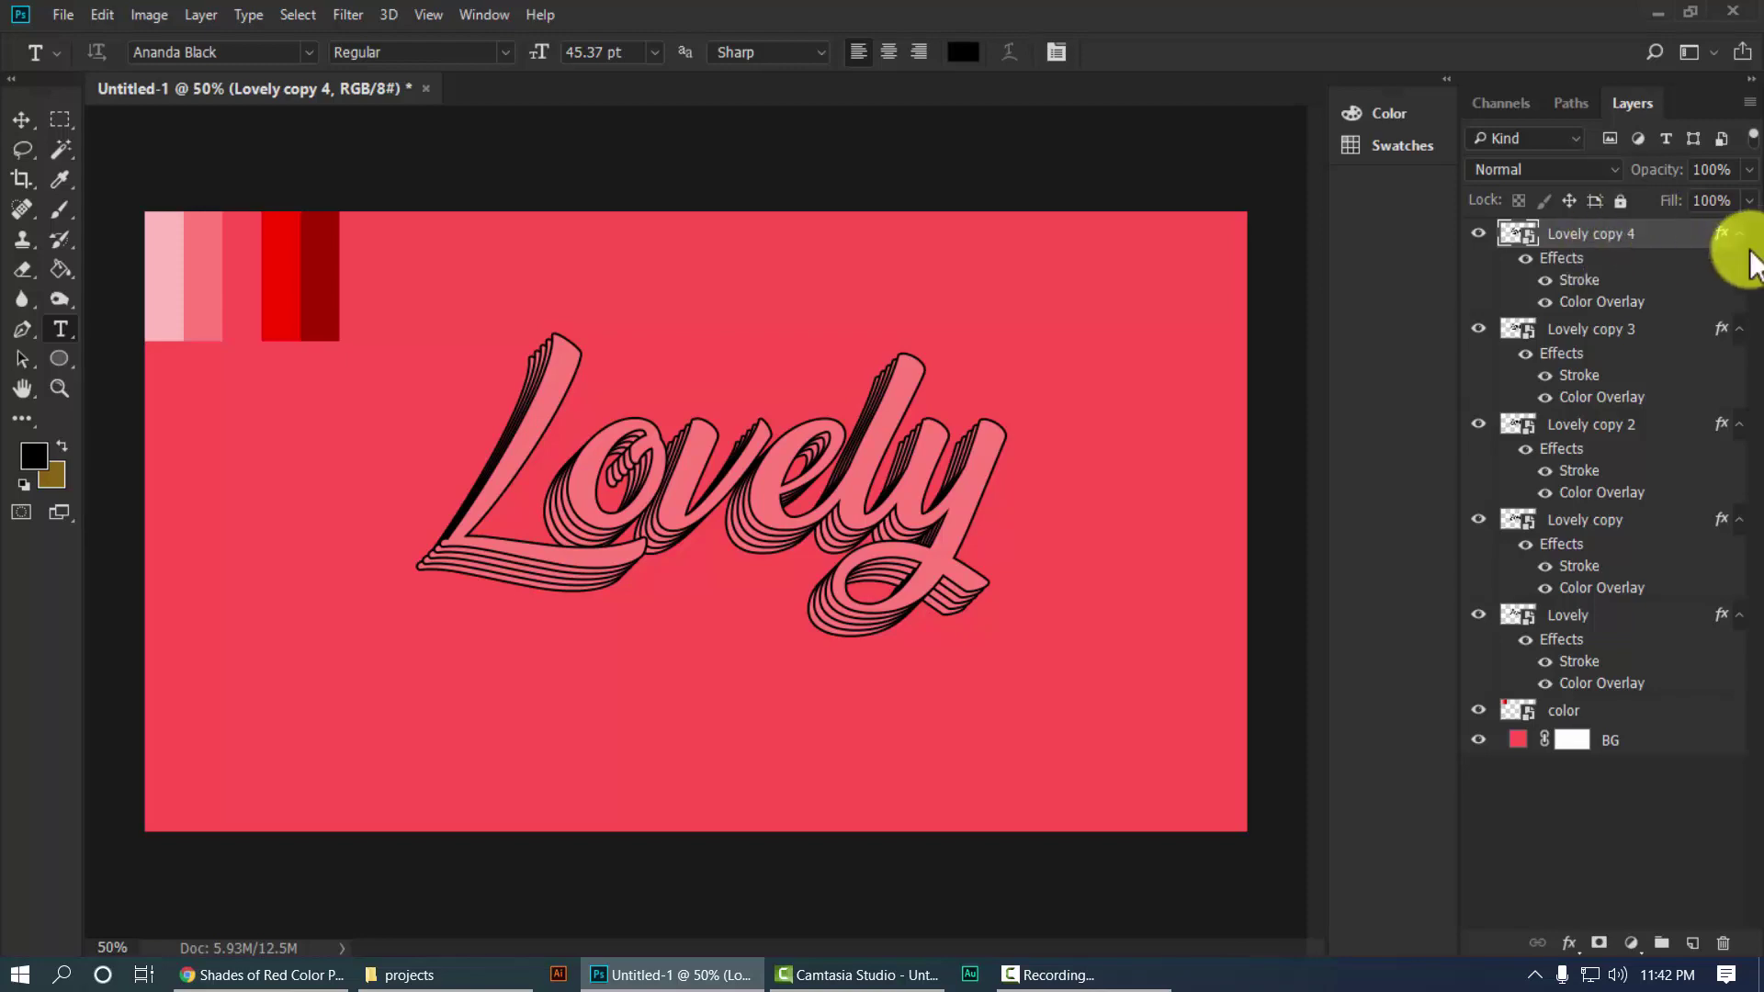
# Give Lovely copy 4 a pale pink Color Overlay sampled from the lightest swatch.
pyautogui.press('space')
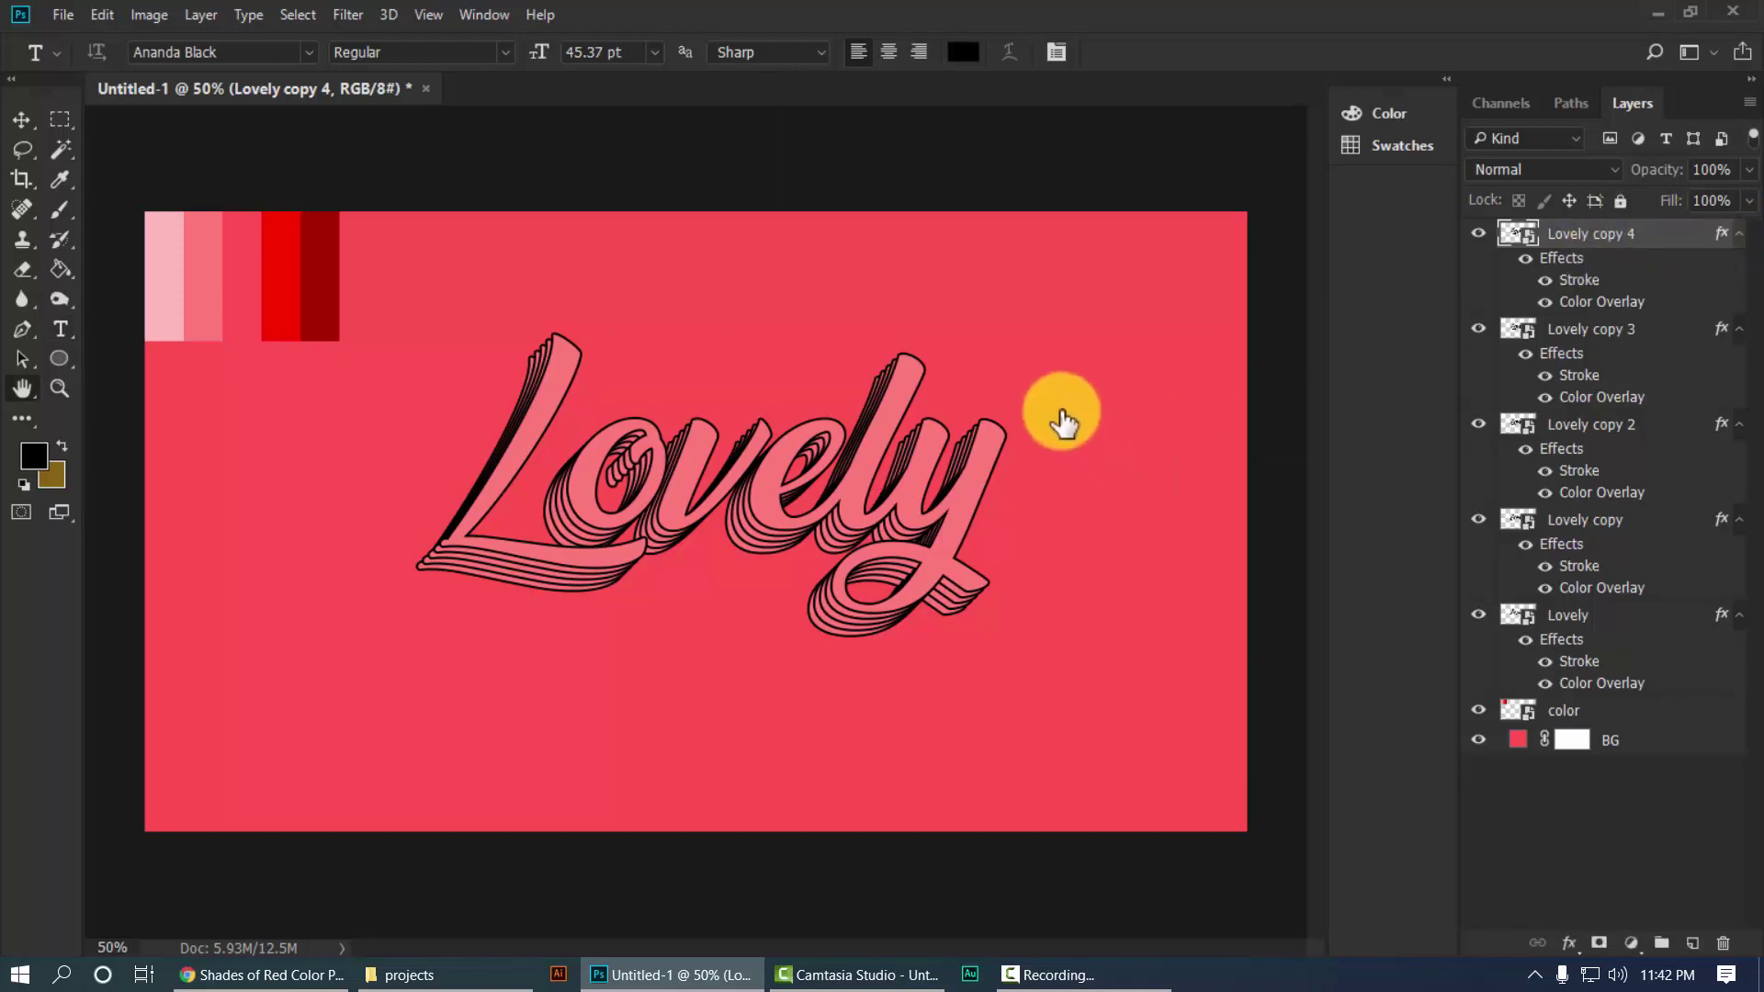
pyautogui.click(841, 410)
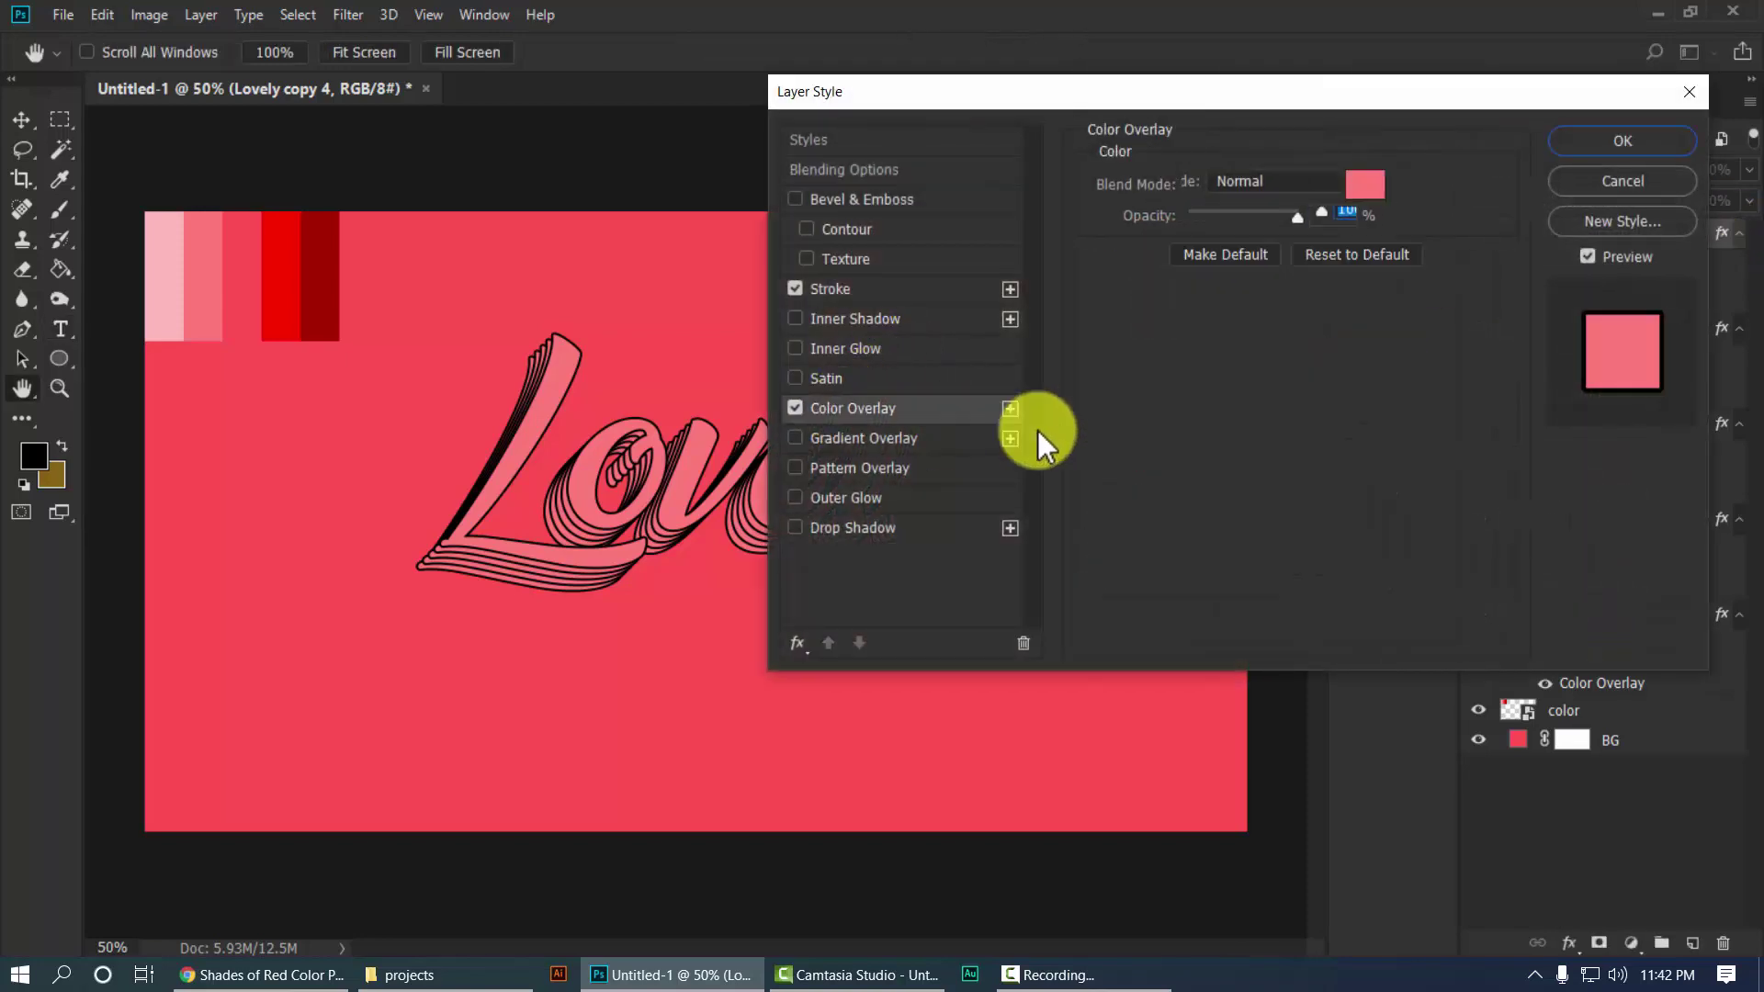
pyautogui.click(1363, 184)
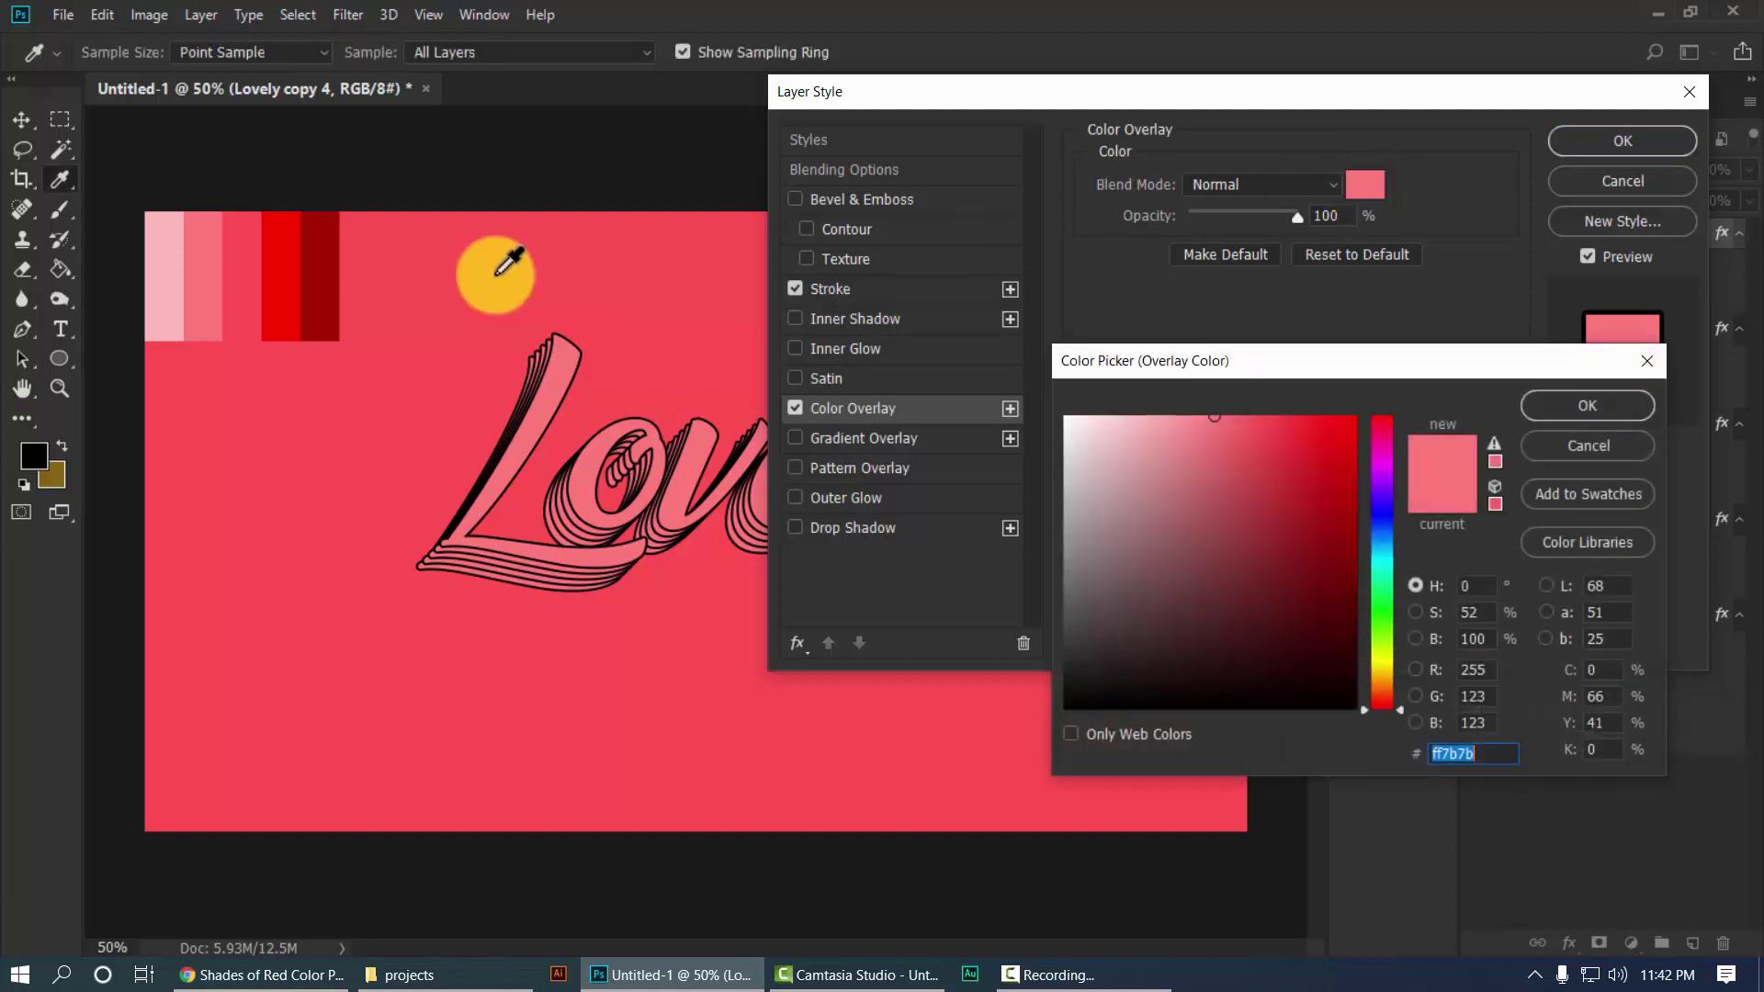
pyautogui.click(167, 283)
pyautogui.click(1586, 404)
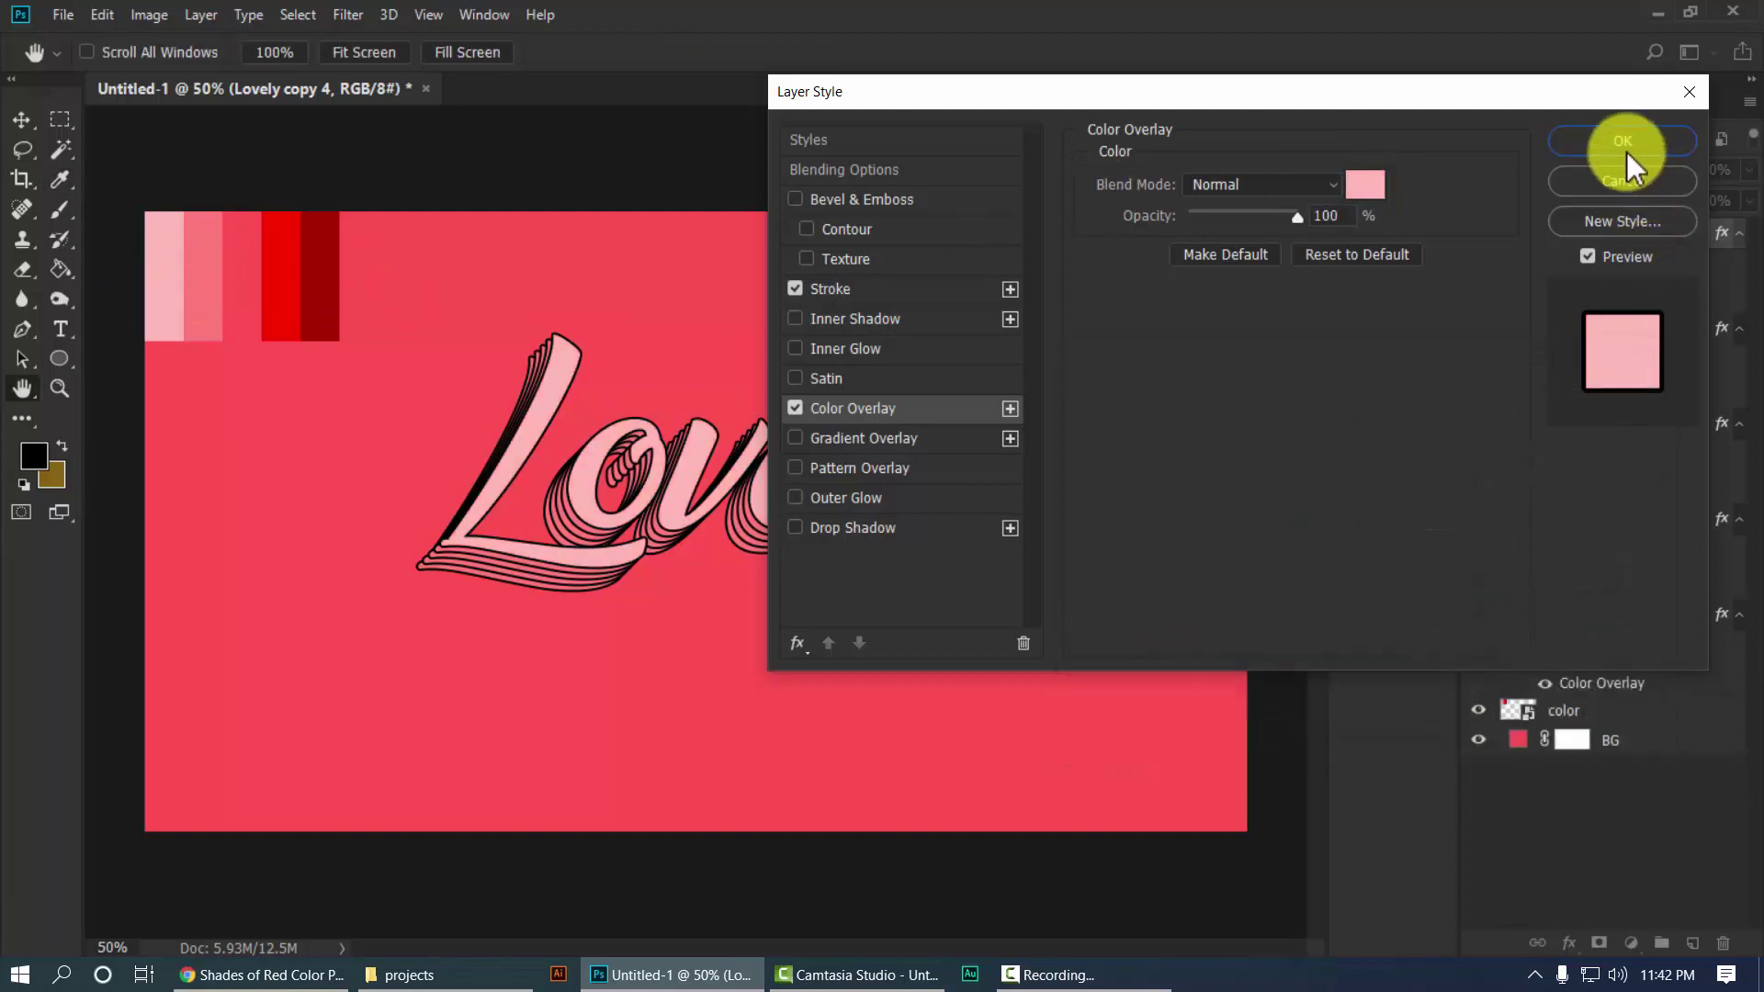
pyautogui.click(1623, 141)
# Set a new sampled Color Overlay shade on Lovely copy 3.
pyautogui.press('h')
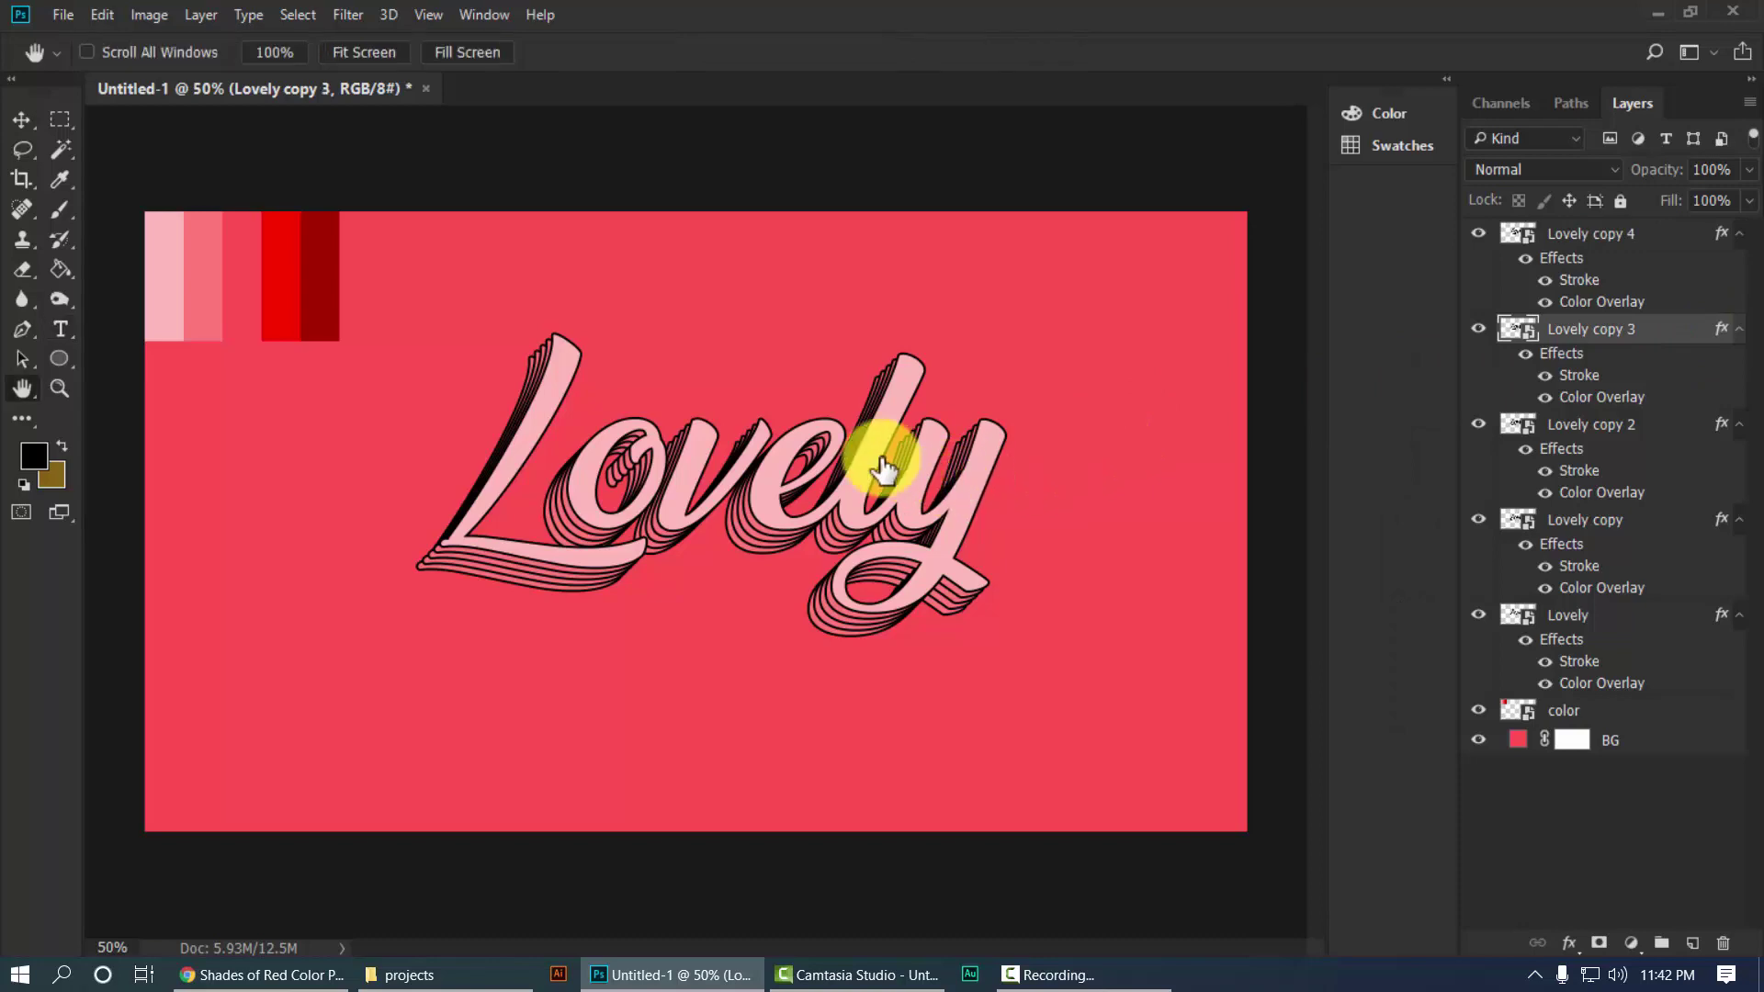
pyautogui.doubleClick(1654, 329)
pyautogui.click(843, 408)
pyautogui.click(1333, 188)
pyautogui.click(1367, 193)
pyautogui.click(1367, 193)
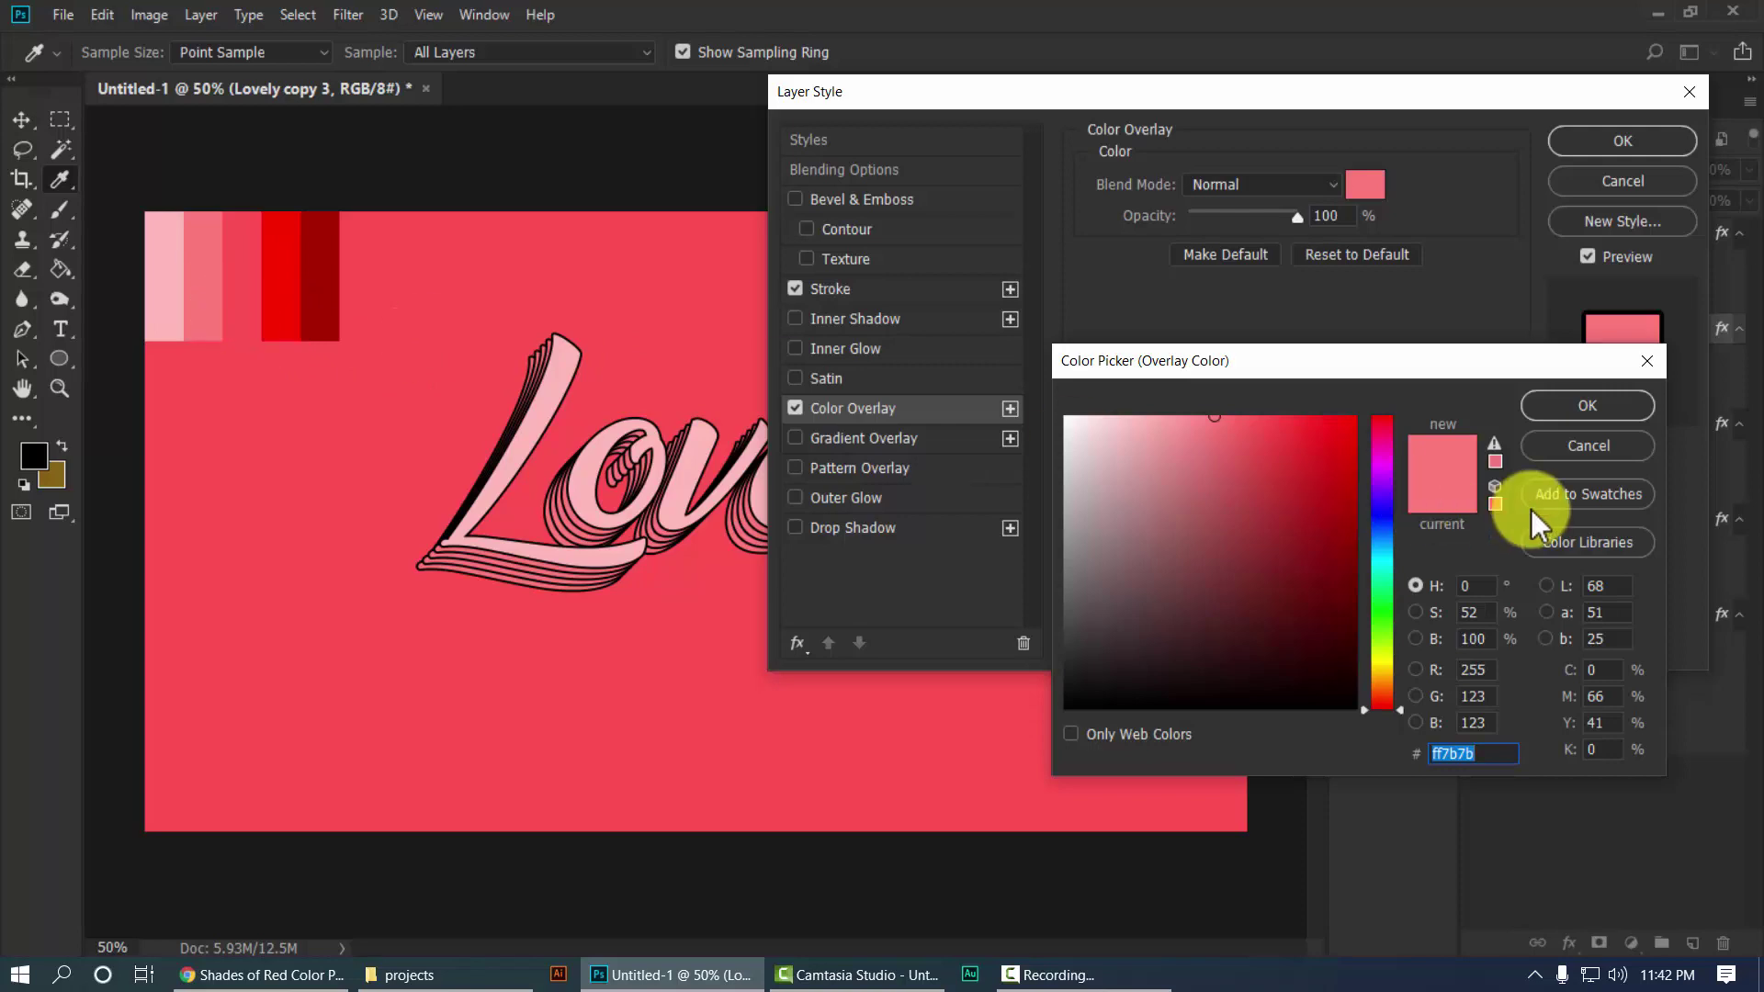
pyautogui.click(1555, 409)
pyautogui.click(1623, 145)
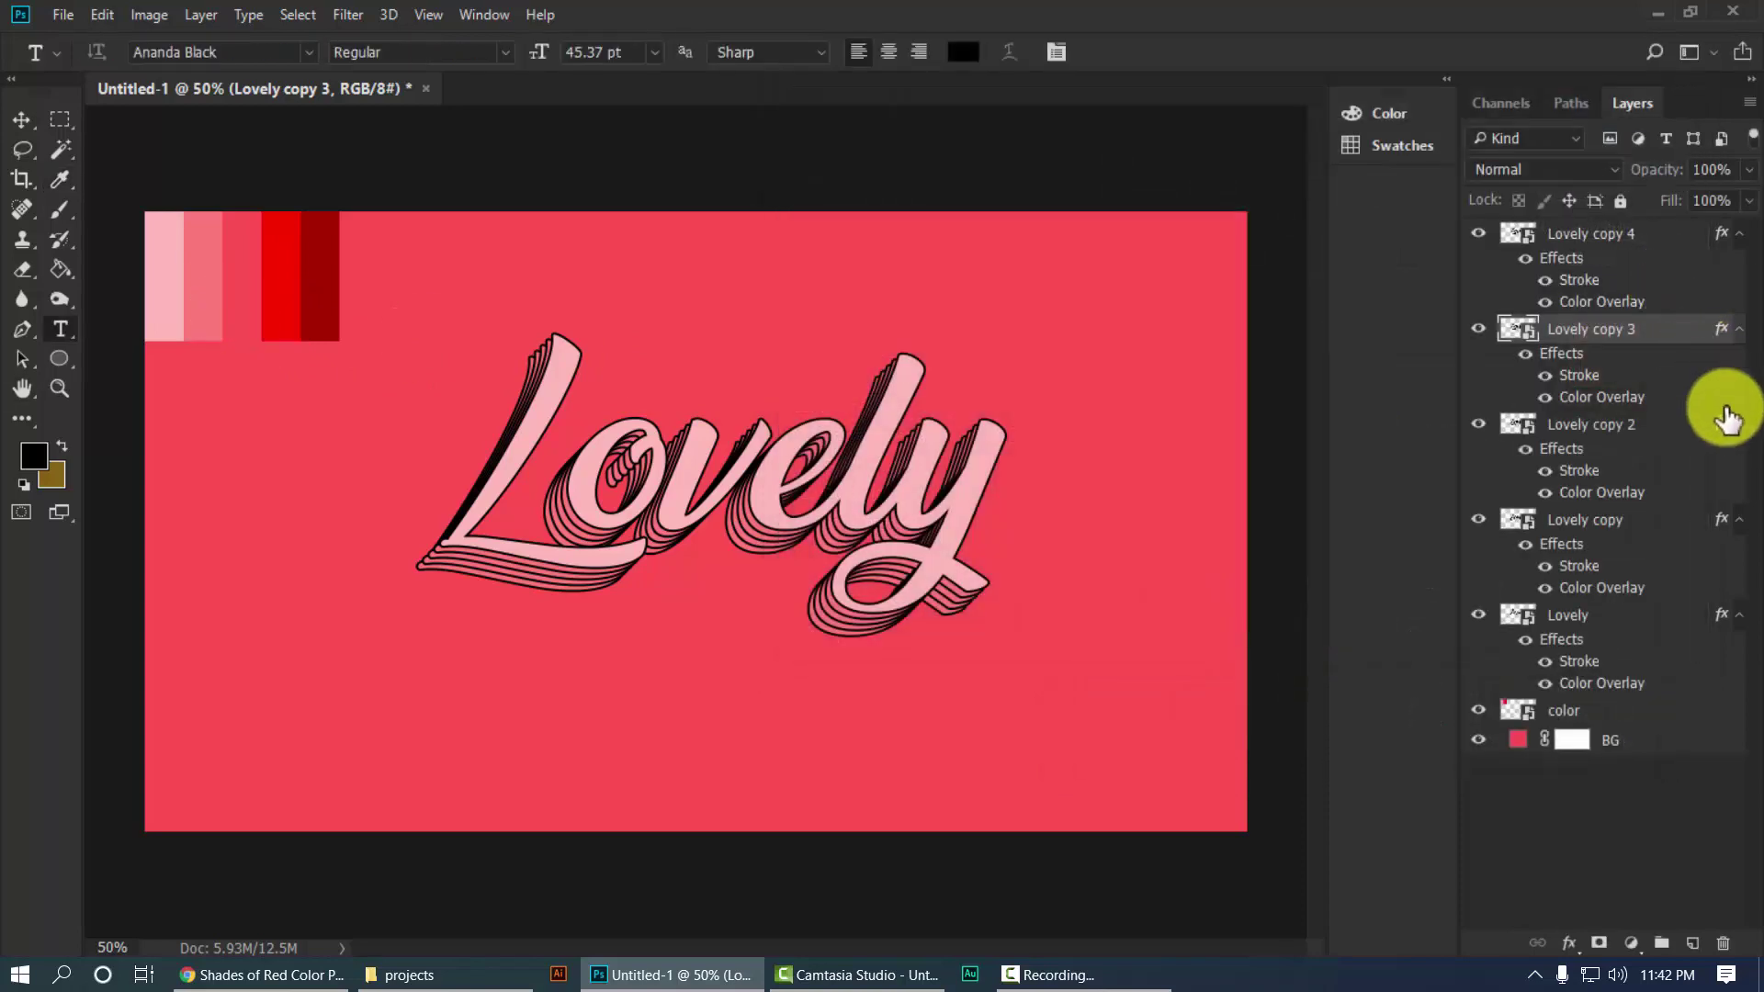
# Give Lovely copy 2 a red Color Overlay sampled from the swatch bars.
pyautogui.doubleClick(1716, 433)
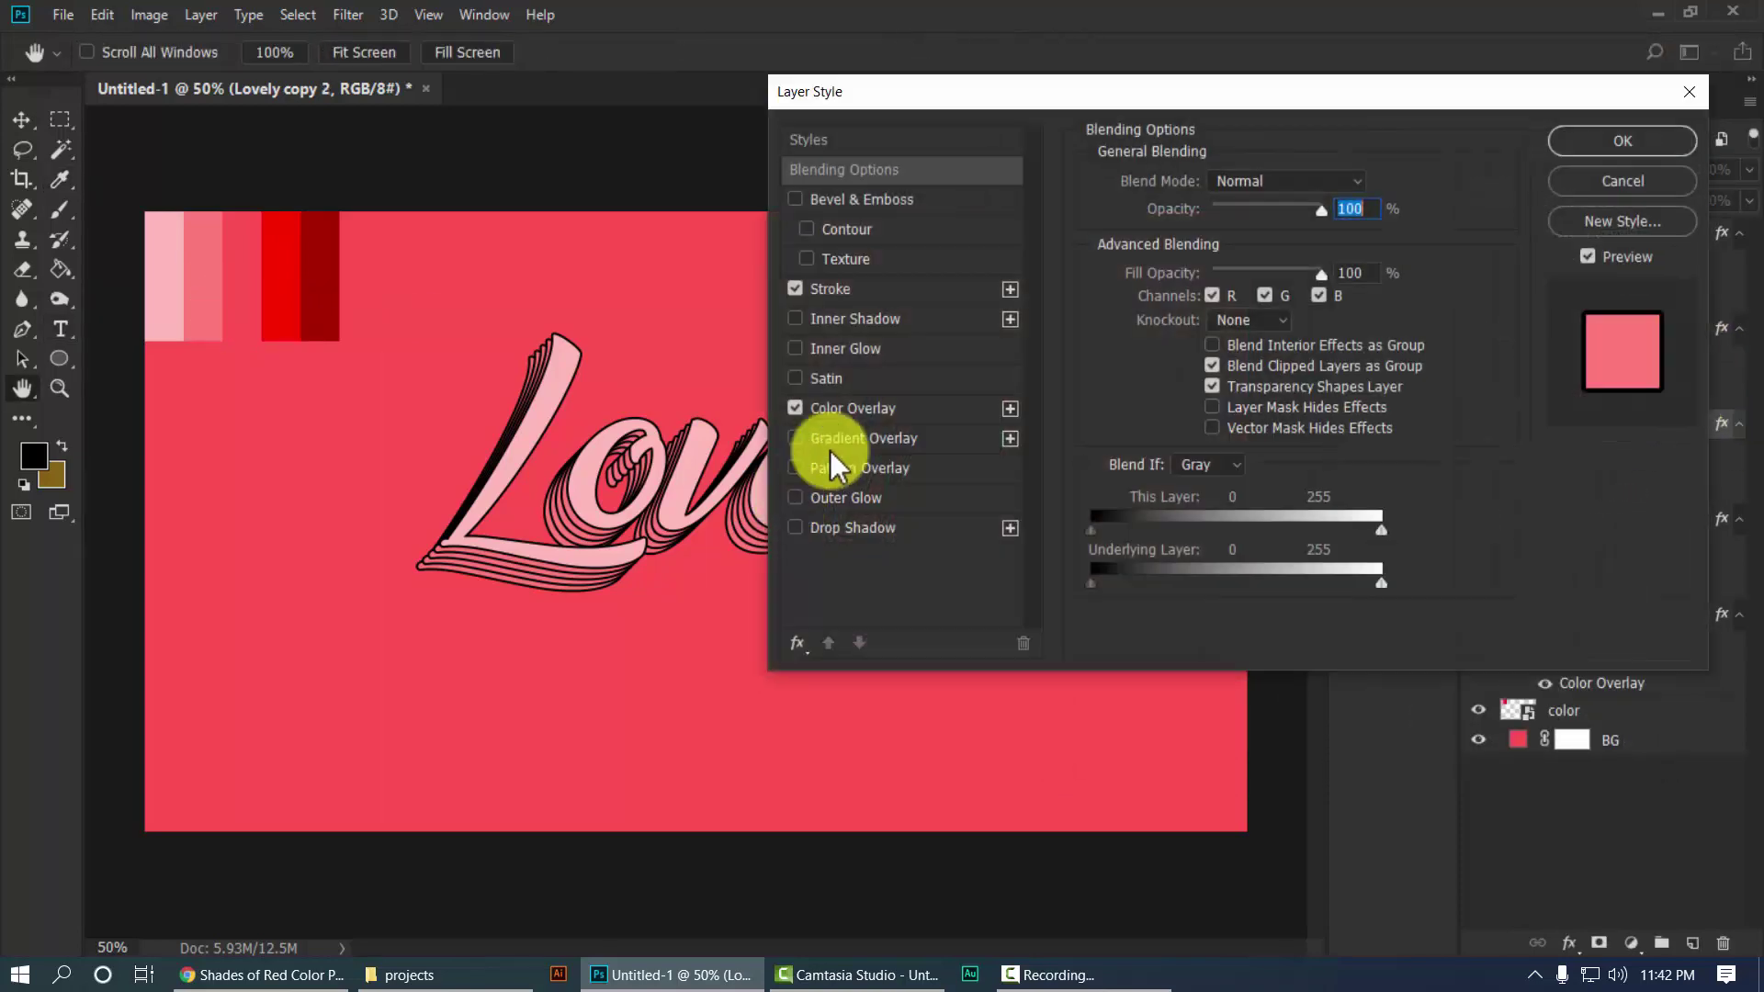
pyautogui.click(845, 408)
pyautogui.click(1364, 186)
pyautogui.click(248, 299)
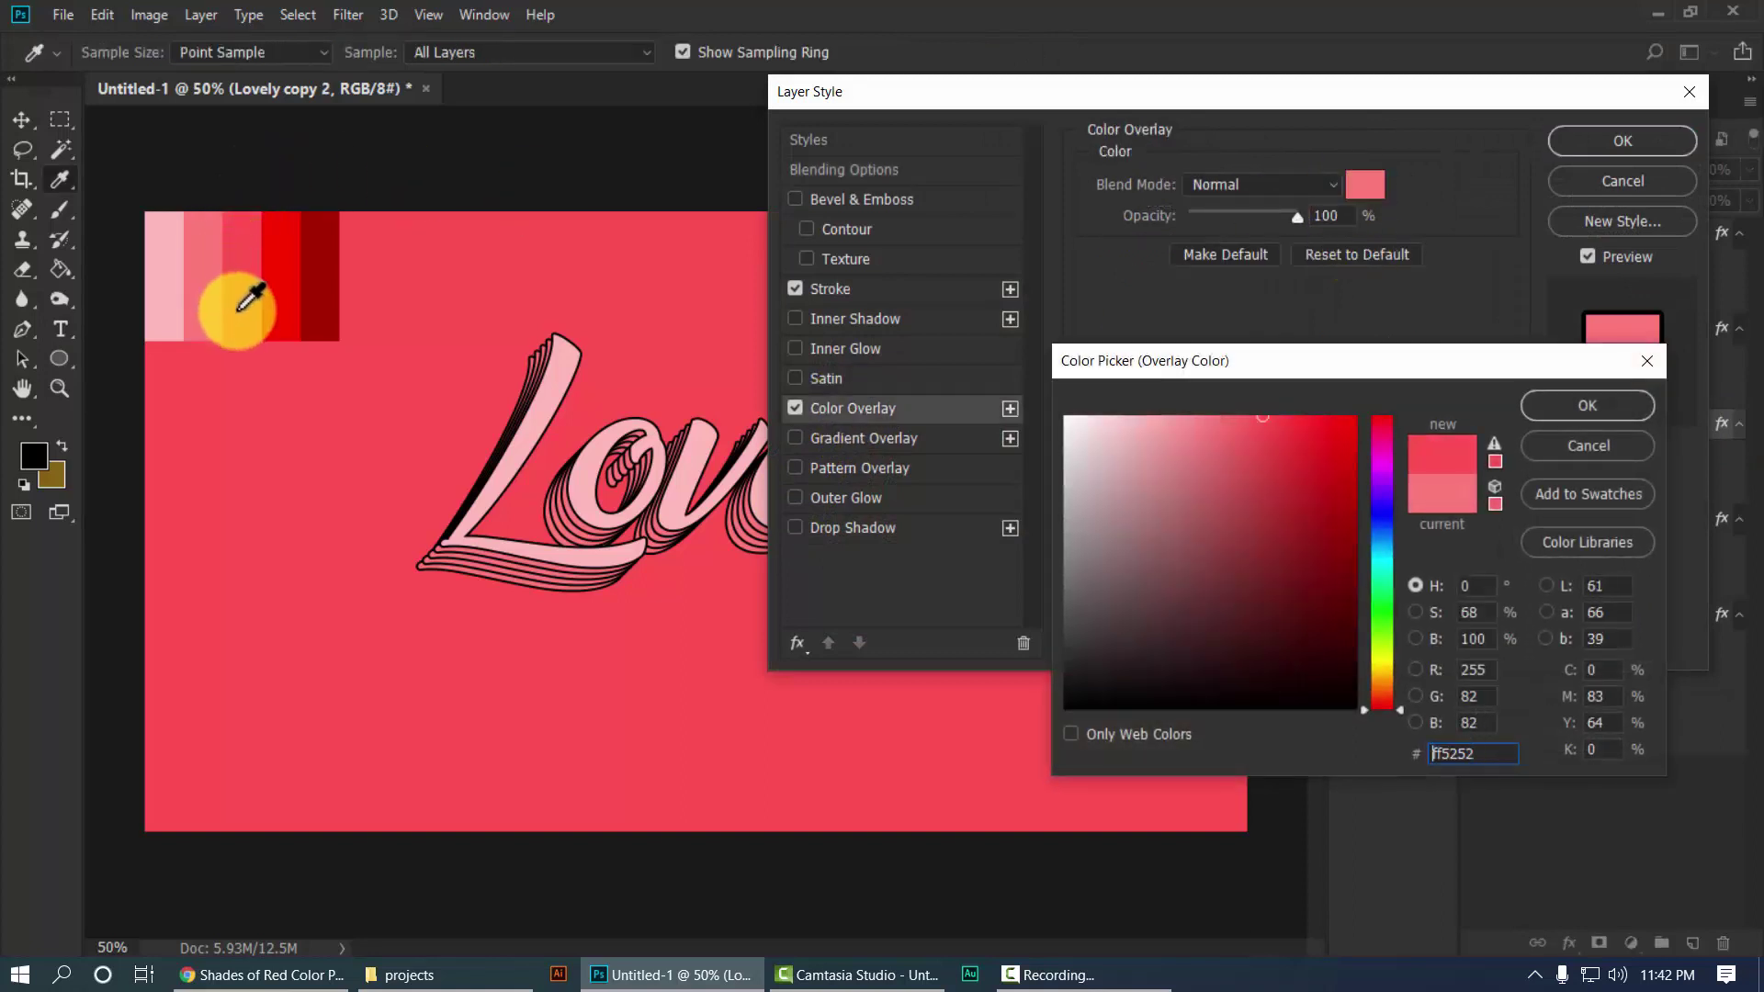
pyautogui.click(1610, 400)
pyautogui.click(1623, 140)
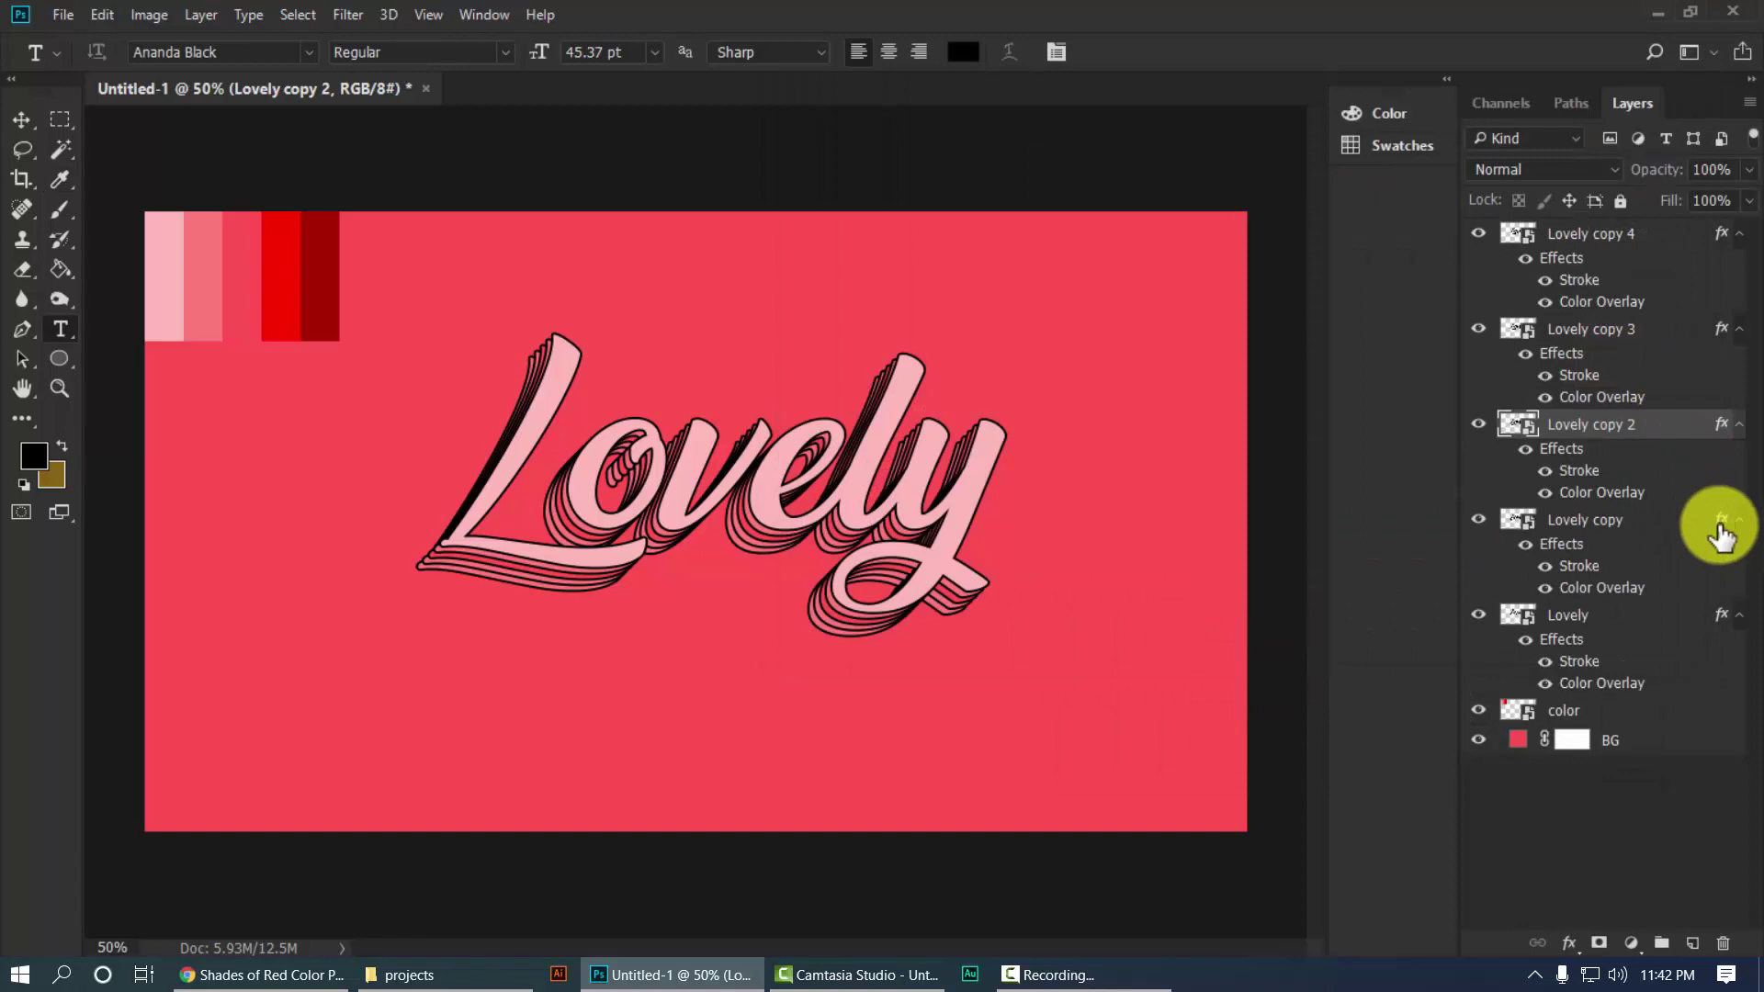
# Give Lovely copy a bright red Color Overlay sampled from the swatches.
pyautogui.click(1714, 529)
pyautogui.press('i')
pyautogui.doubleClick(1672, 520)
pyautogui.click(845, 407)
pyautogui.click(1363, 187)
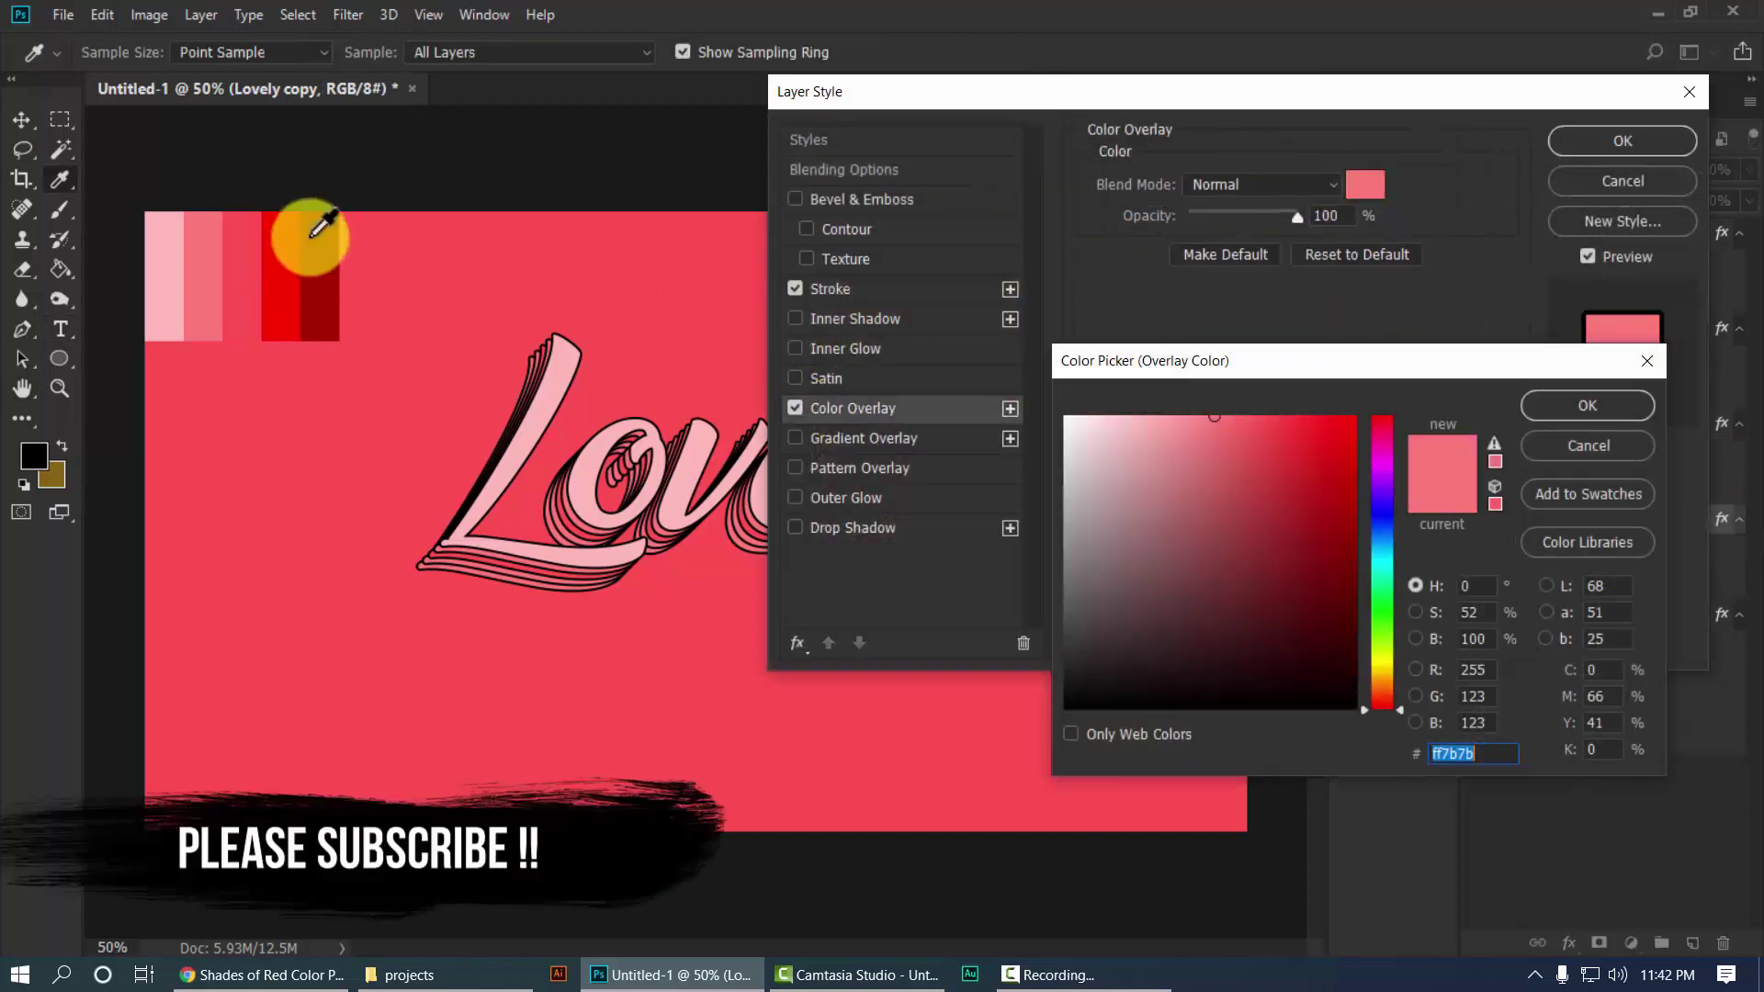
pyautogui.click(260, 293)
pyautogui.click(276, 294)
pyautogui.click(1610, 397)
pyautogui.press('Return')
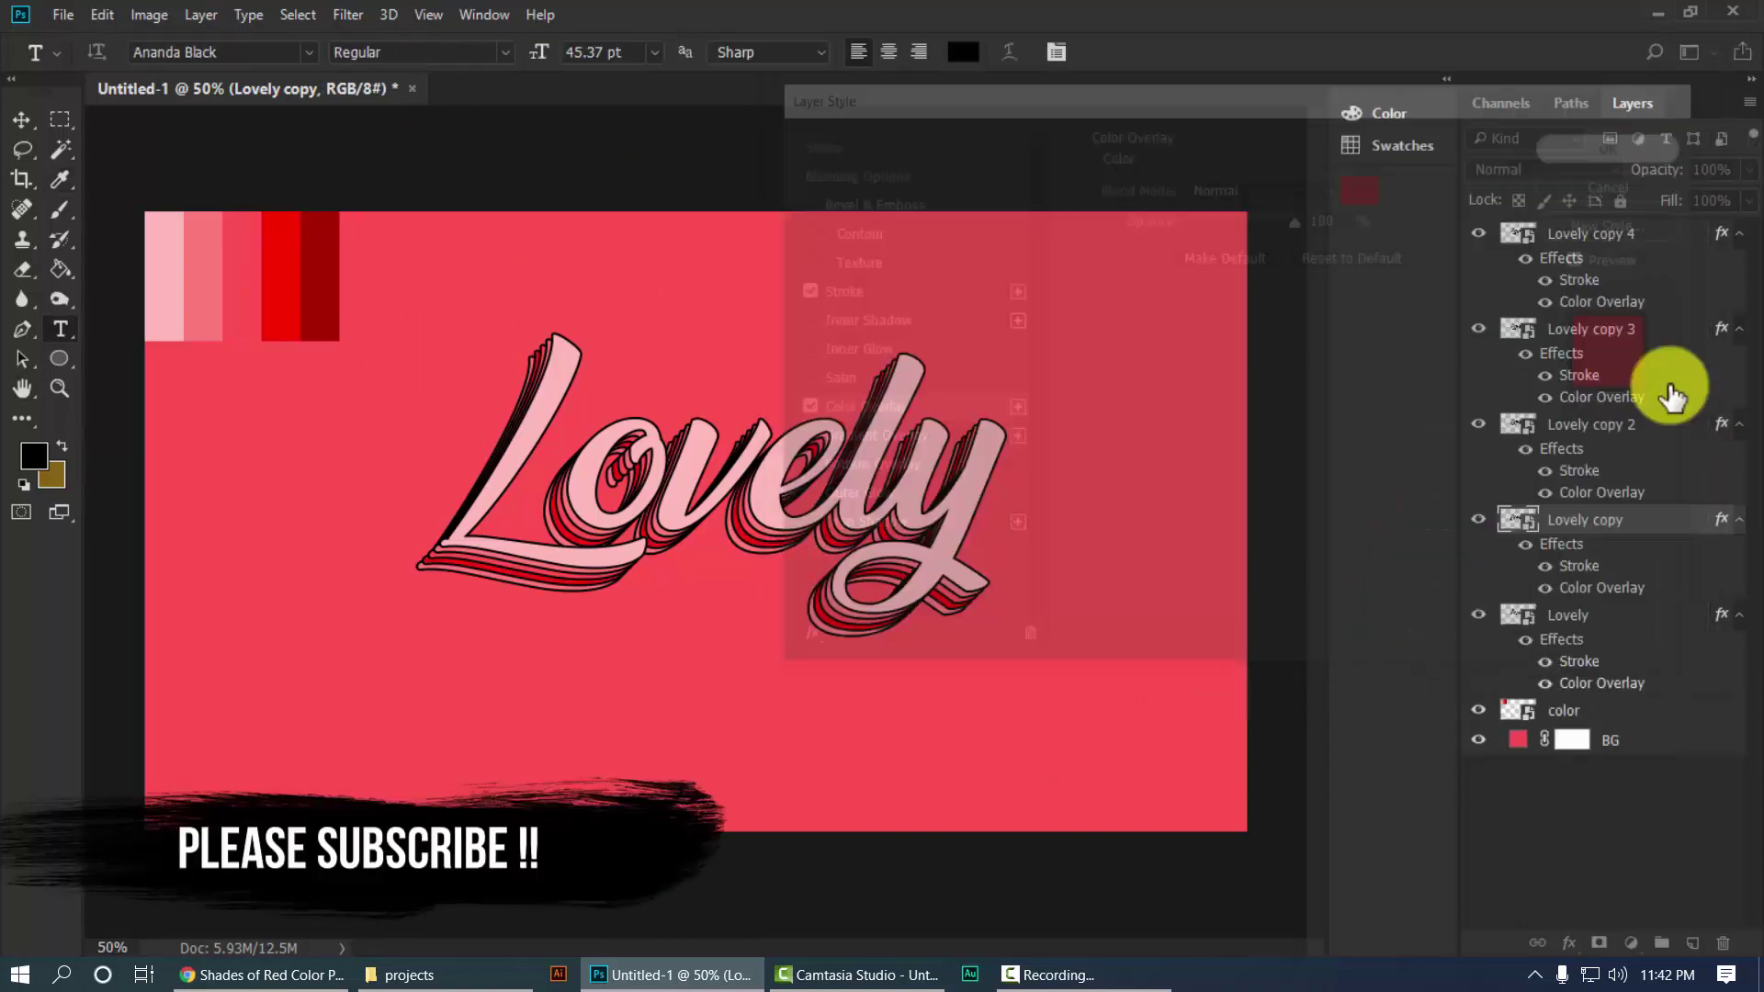
# Give the original Lovely layer a dark red a70000 Color Overlay, then deselect layers.
pyautogui.doubleClick(1718, 617)
pyautogui.click(854, 405)
pyautogui.click(1360, 184)
pyautogui.click(317, 317)
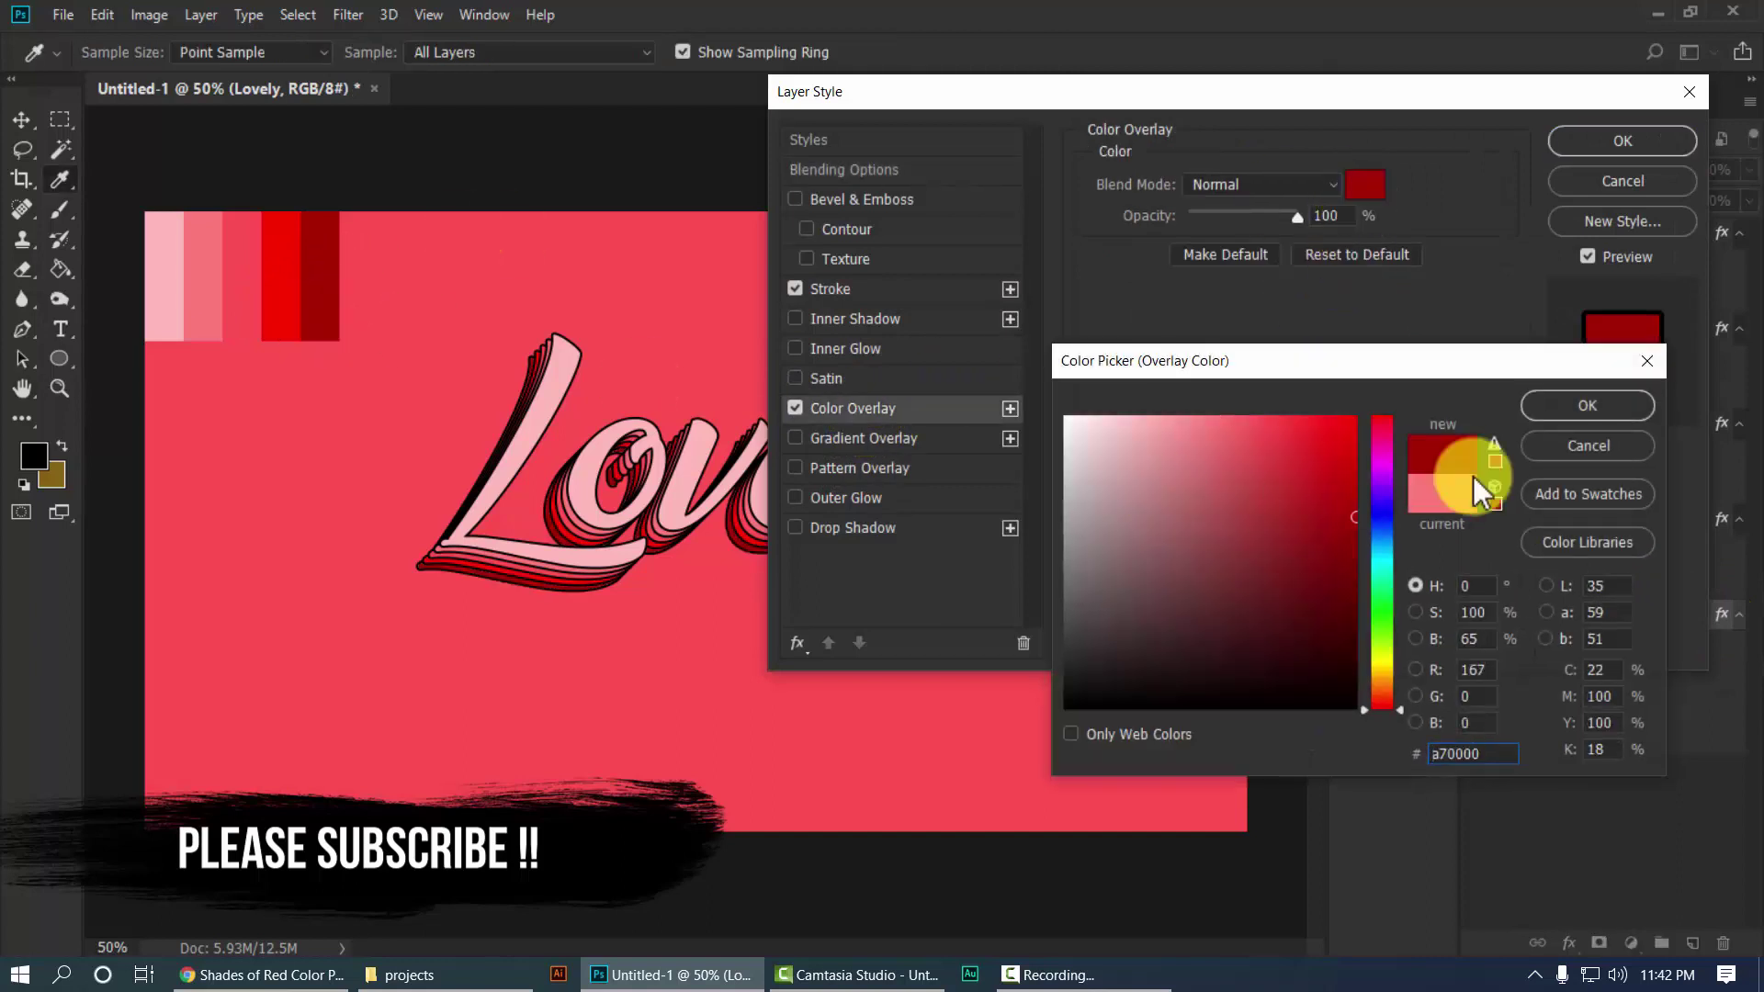
pyautogui.click(1591, 406)
pyautogui.click(1609, 142)
pyautogui.click(1602, 847)
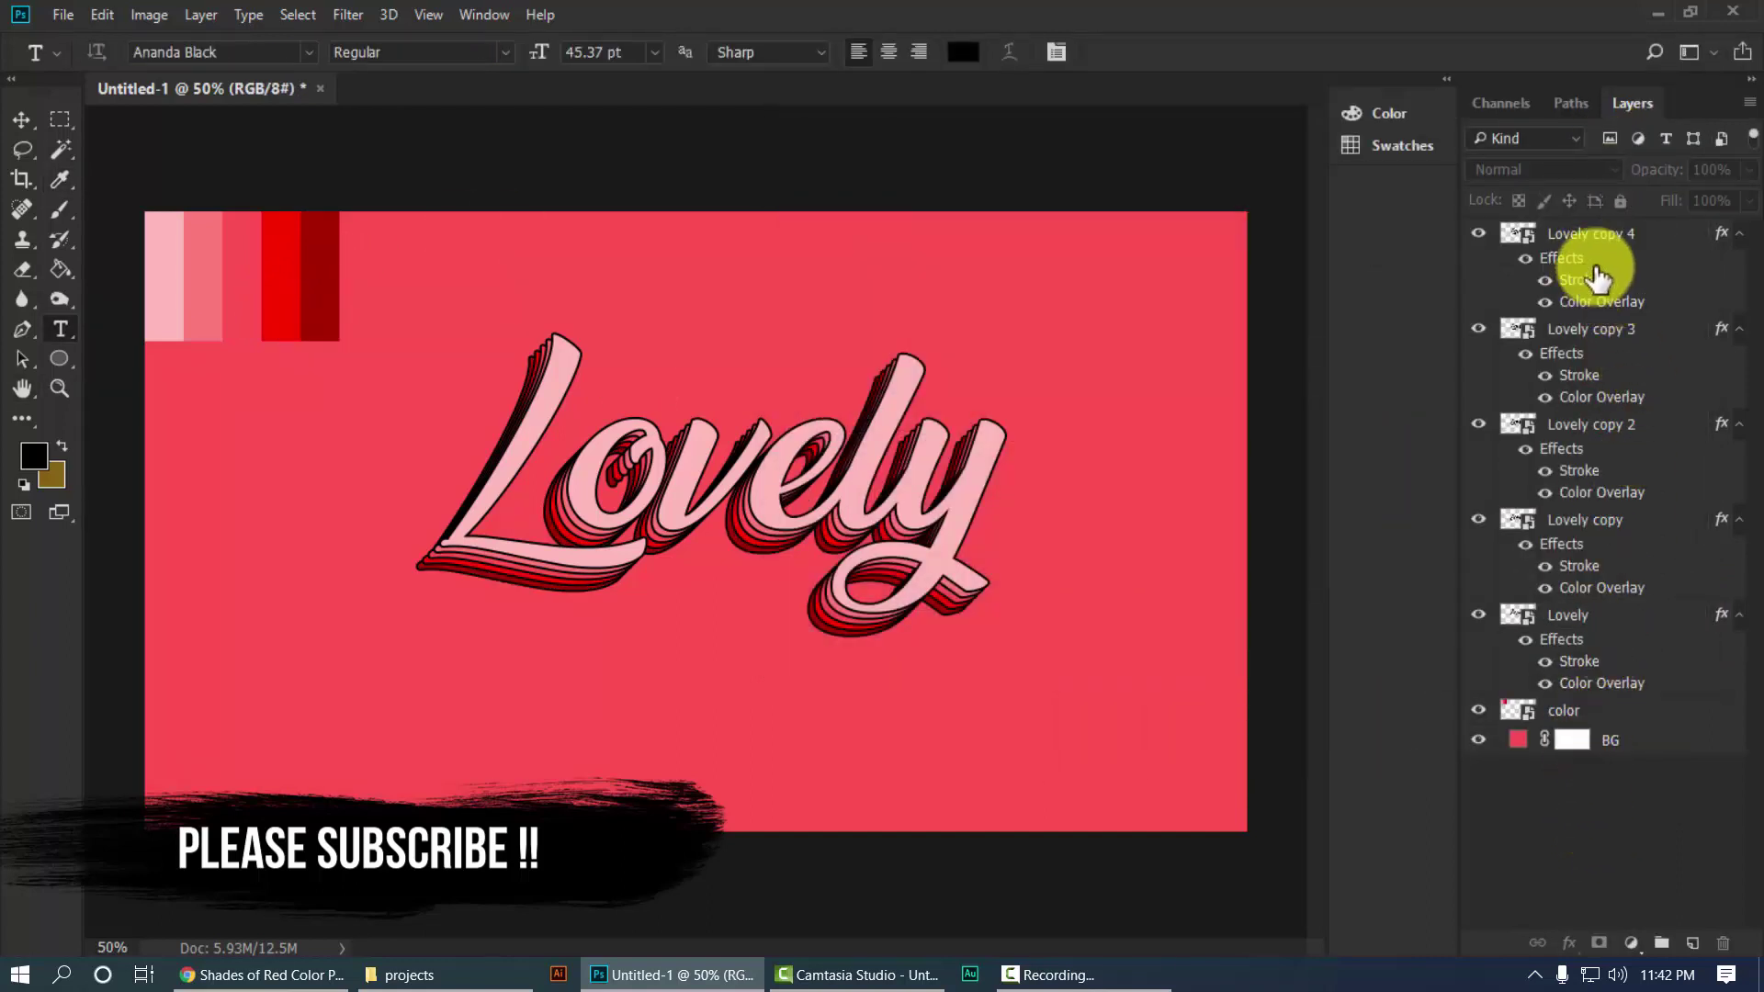
# Group Lovely copy 4 through Lovely as 'Effect' and drag the text slightly left and down.
pyautogui.click(1619, 248)
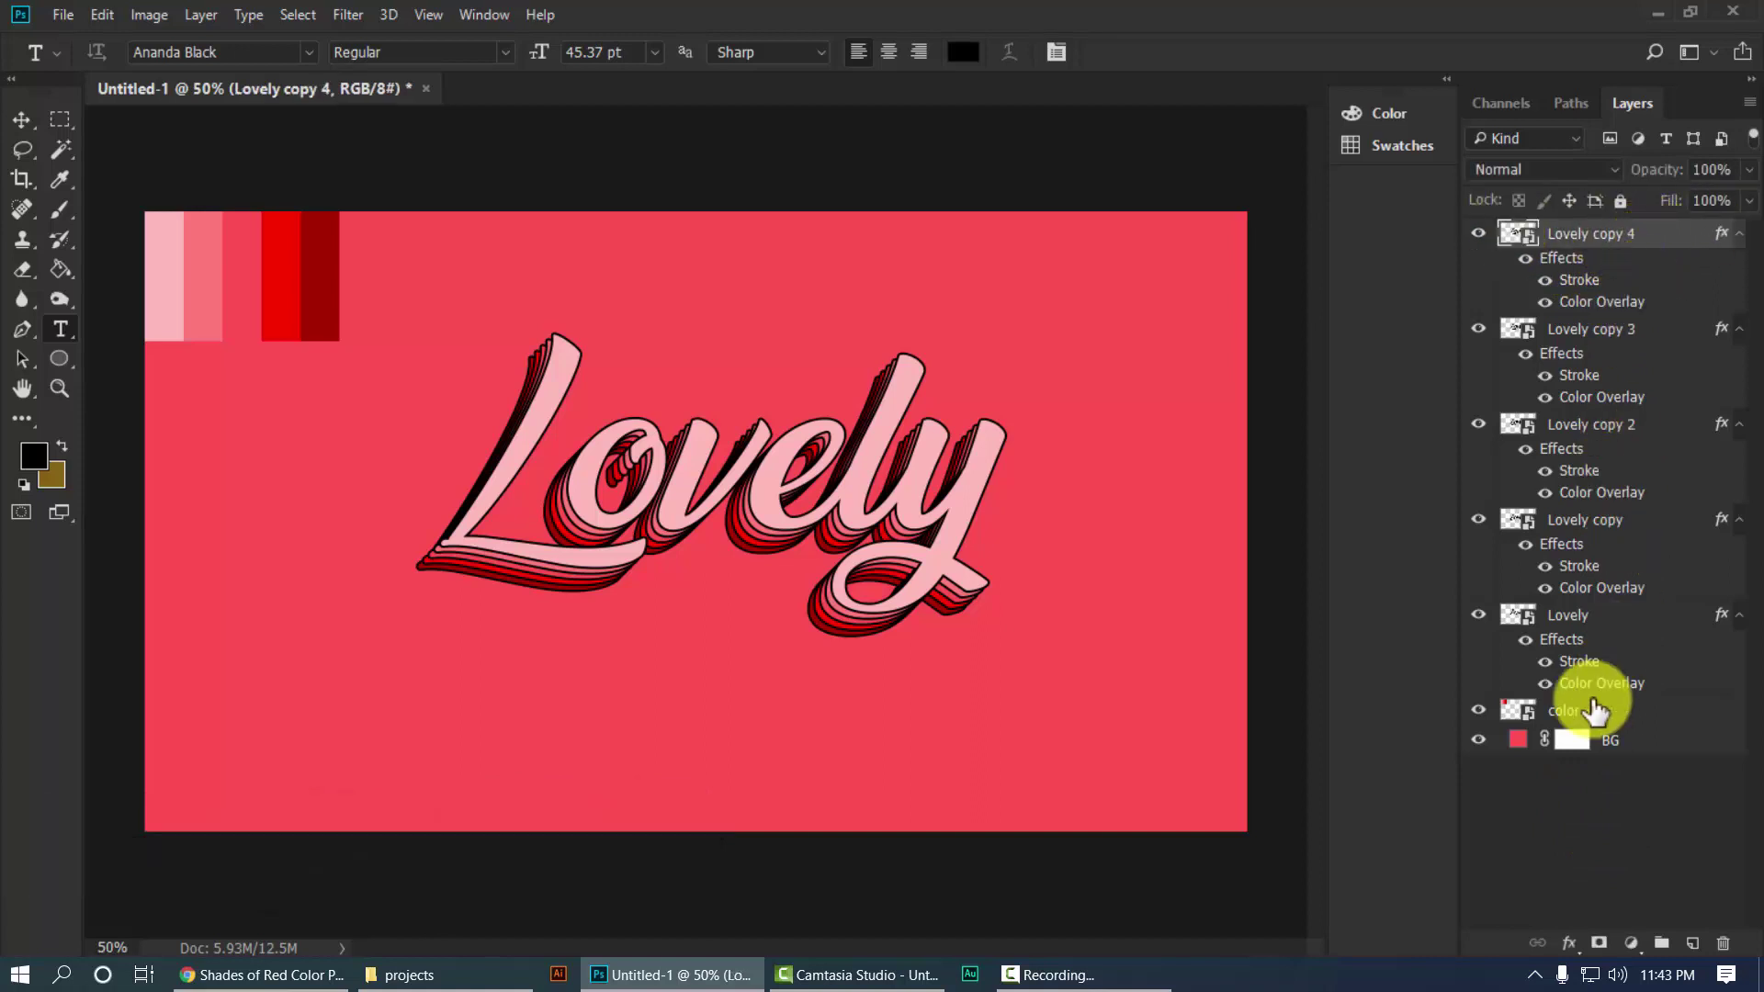
pyautogui.keyDown('shift'); pyautogui.click(1585, 627); pyautogui.keyUp('shift')
pyautogui.hotkey('ctrl', 'g')
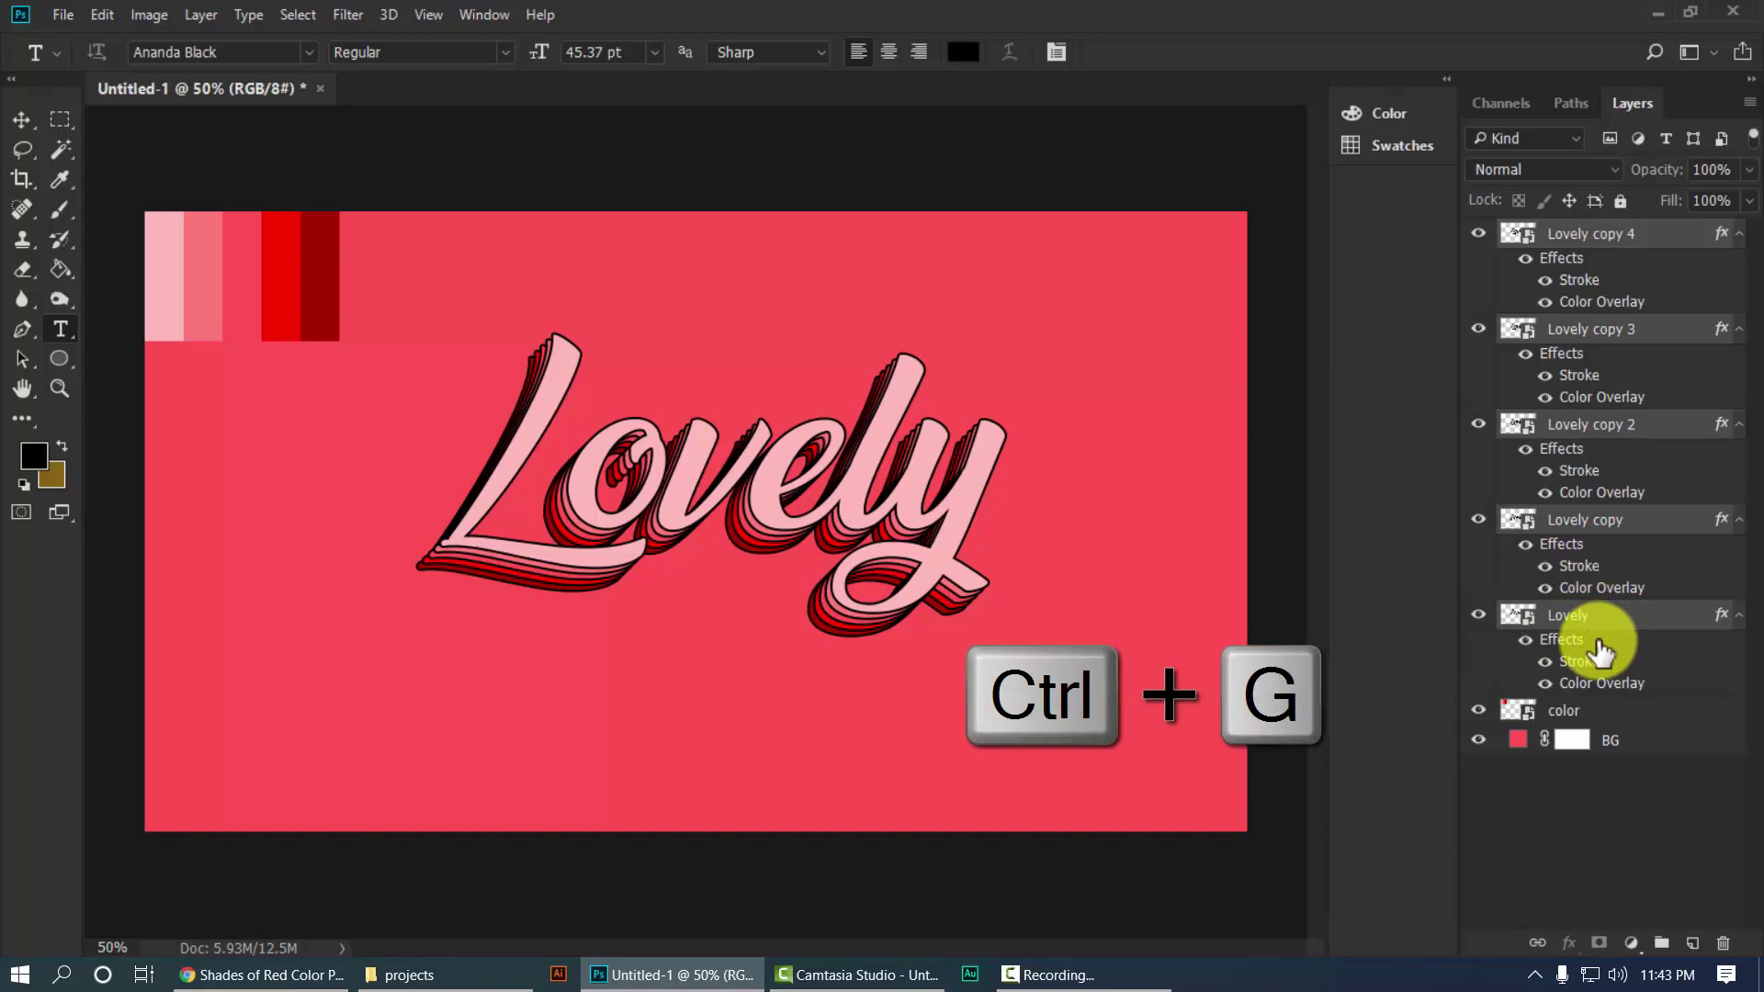
pyautogui.doubleClick(1564, 234)
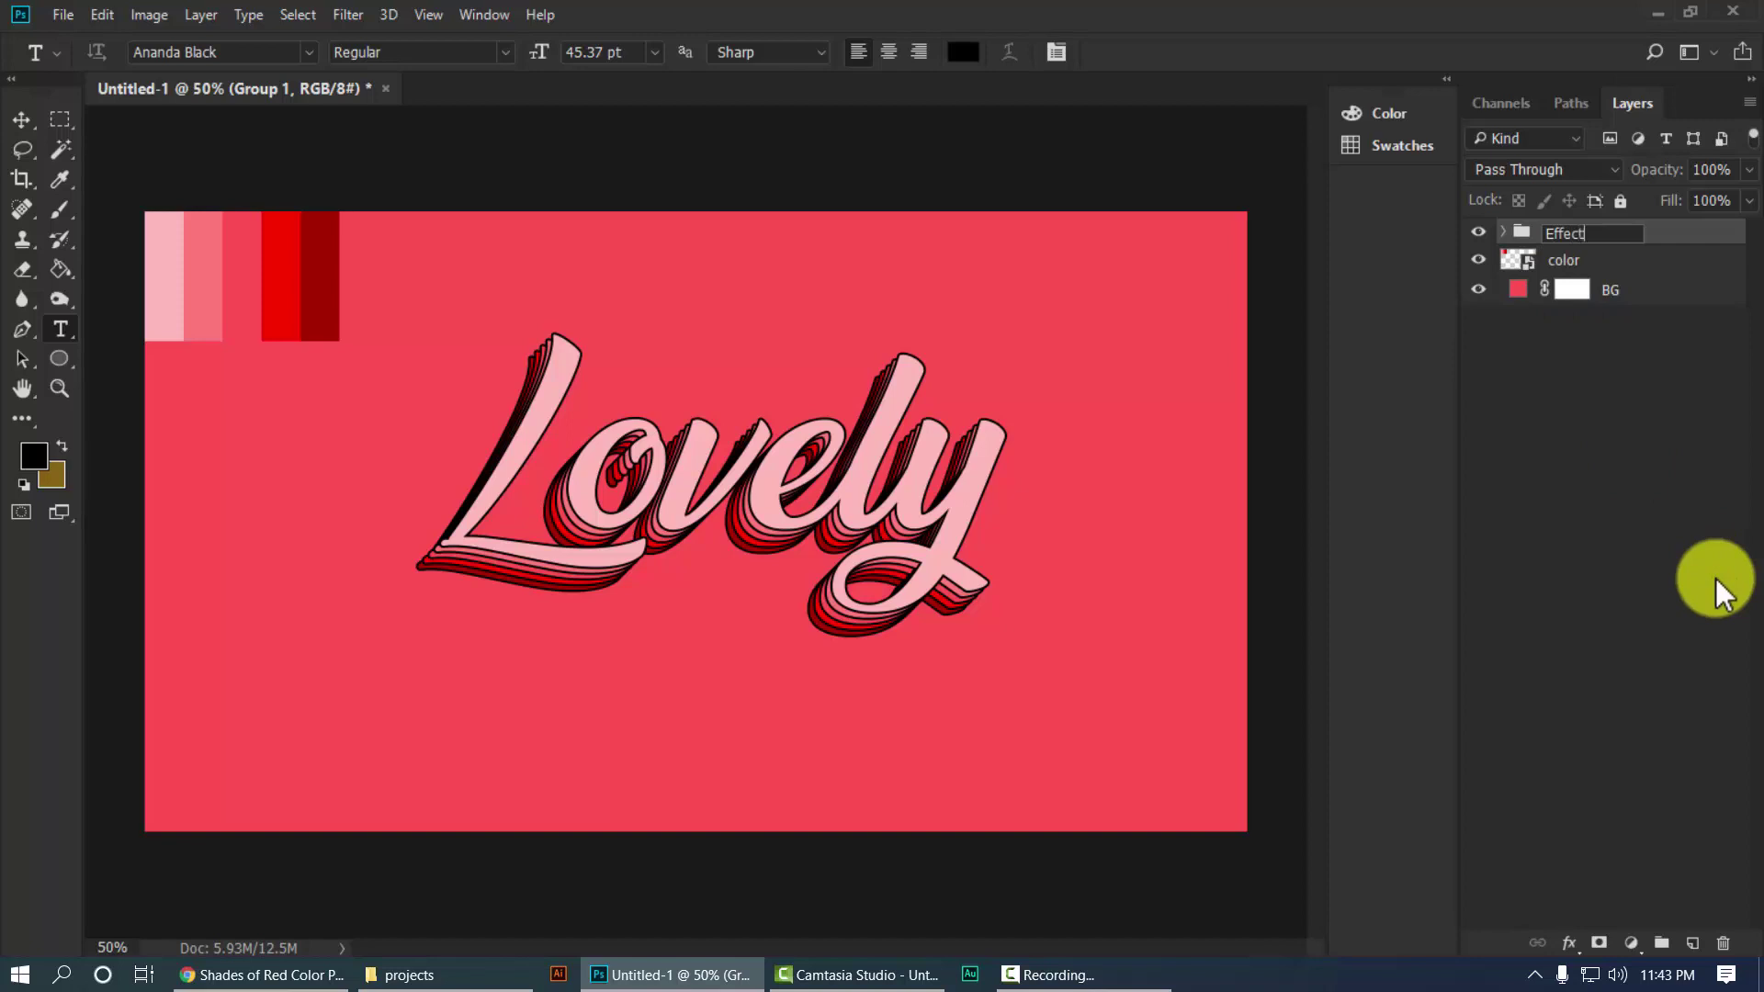
pyautogui.press('Return')
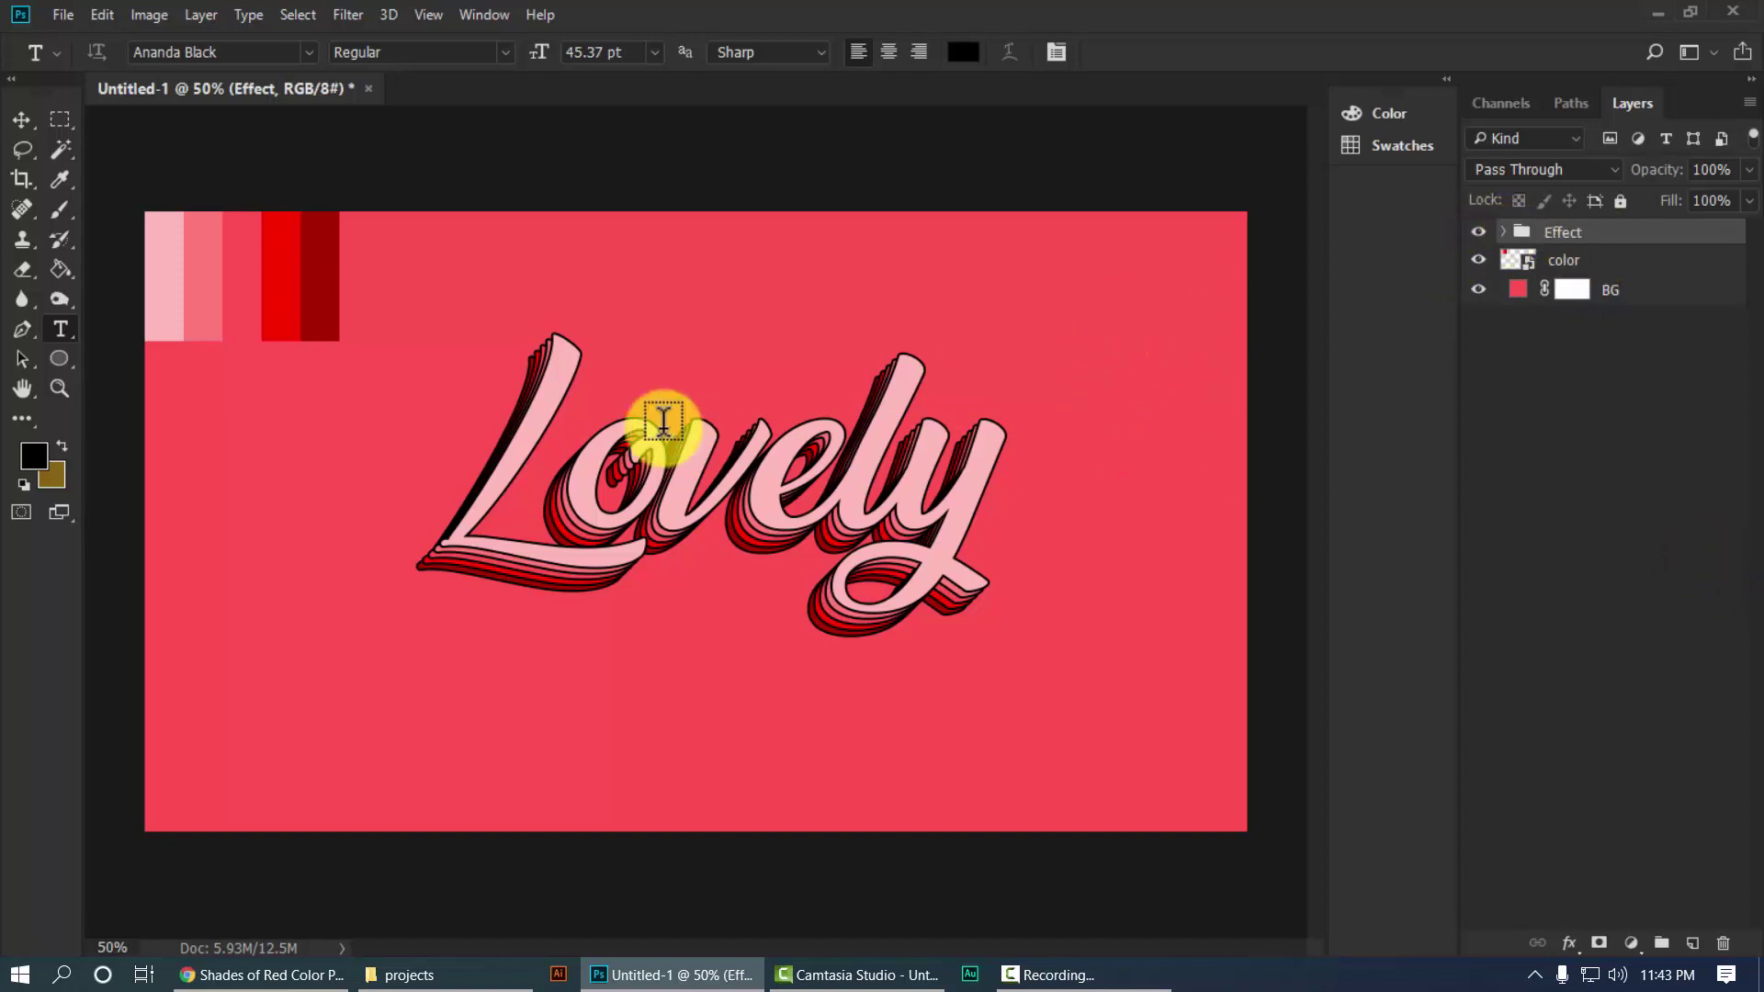
pyautogui.click(22, 120)
pyautogui.moveTo(670, 518); pyautogui.dragTo(629, 528)
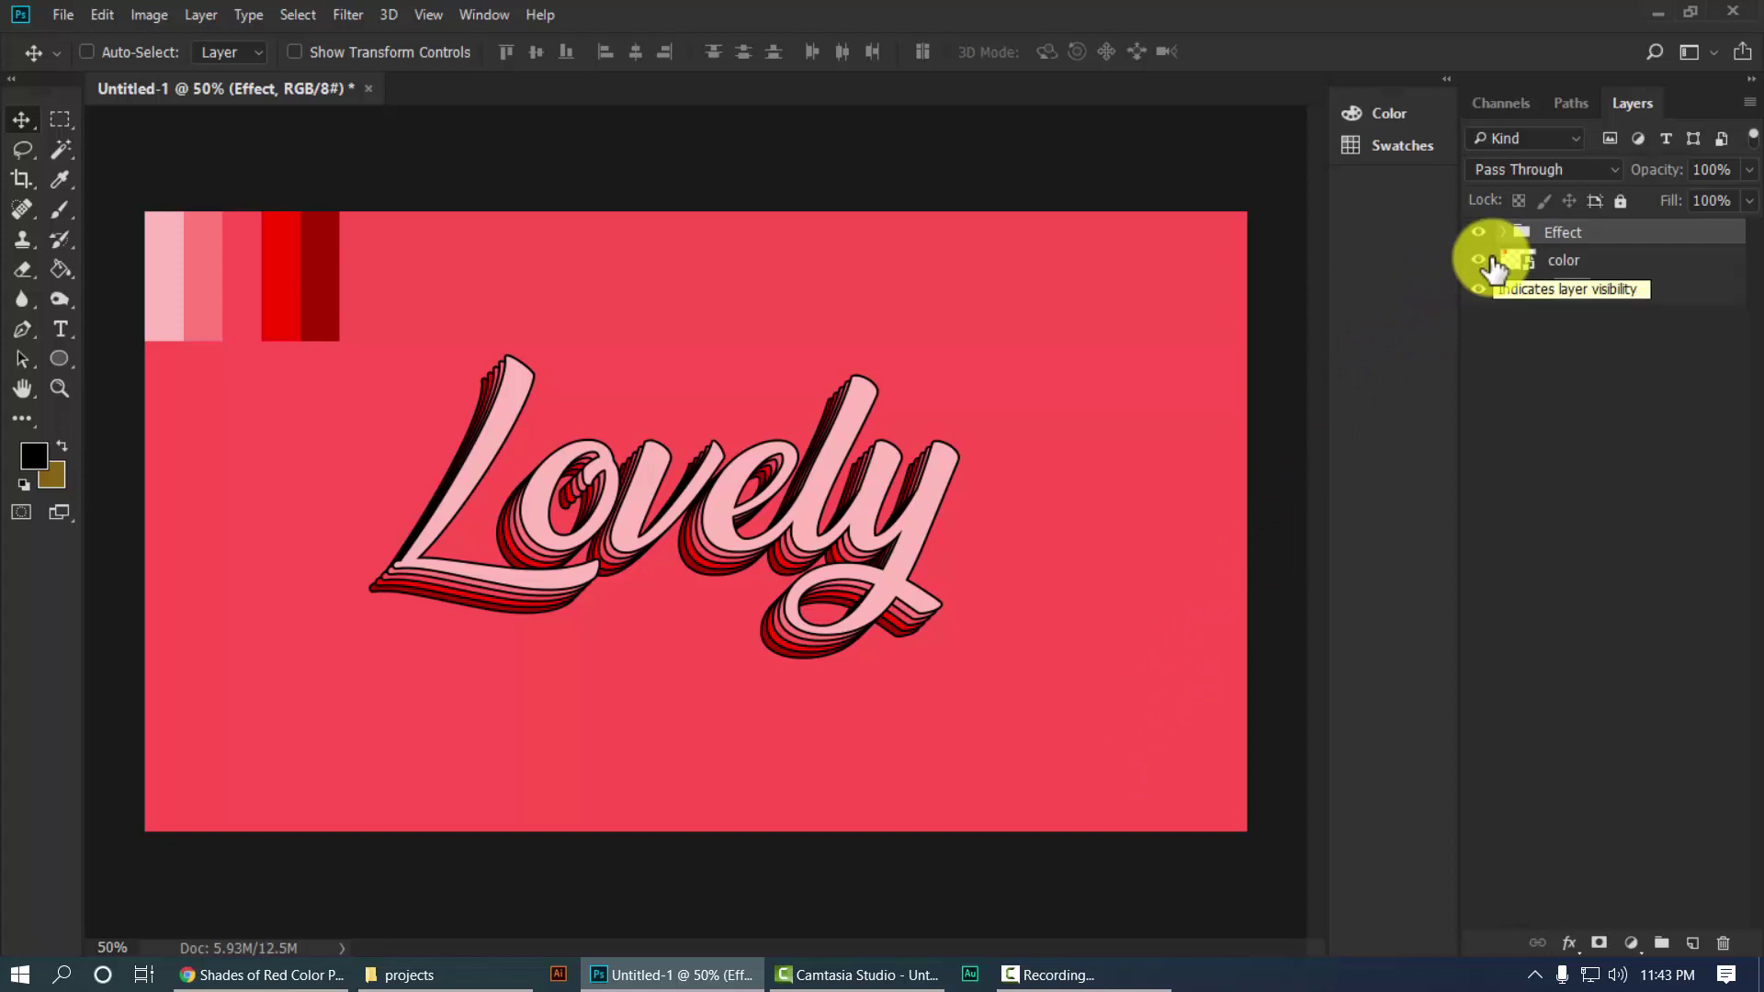
# Delete the color swatches layer from the Layers panel.
pyautogui.click(1603, 266)
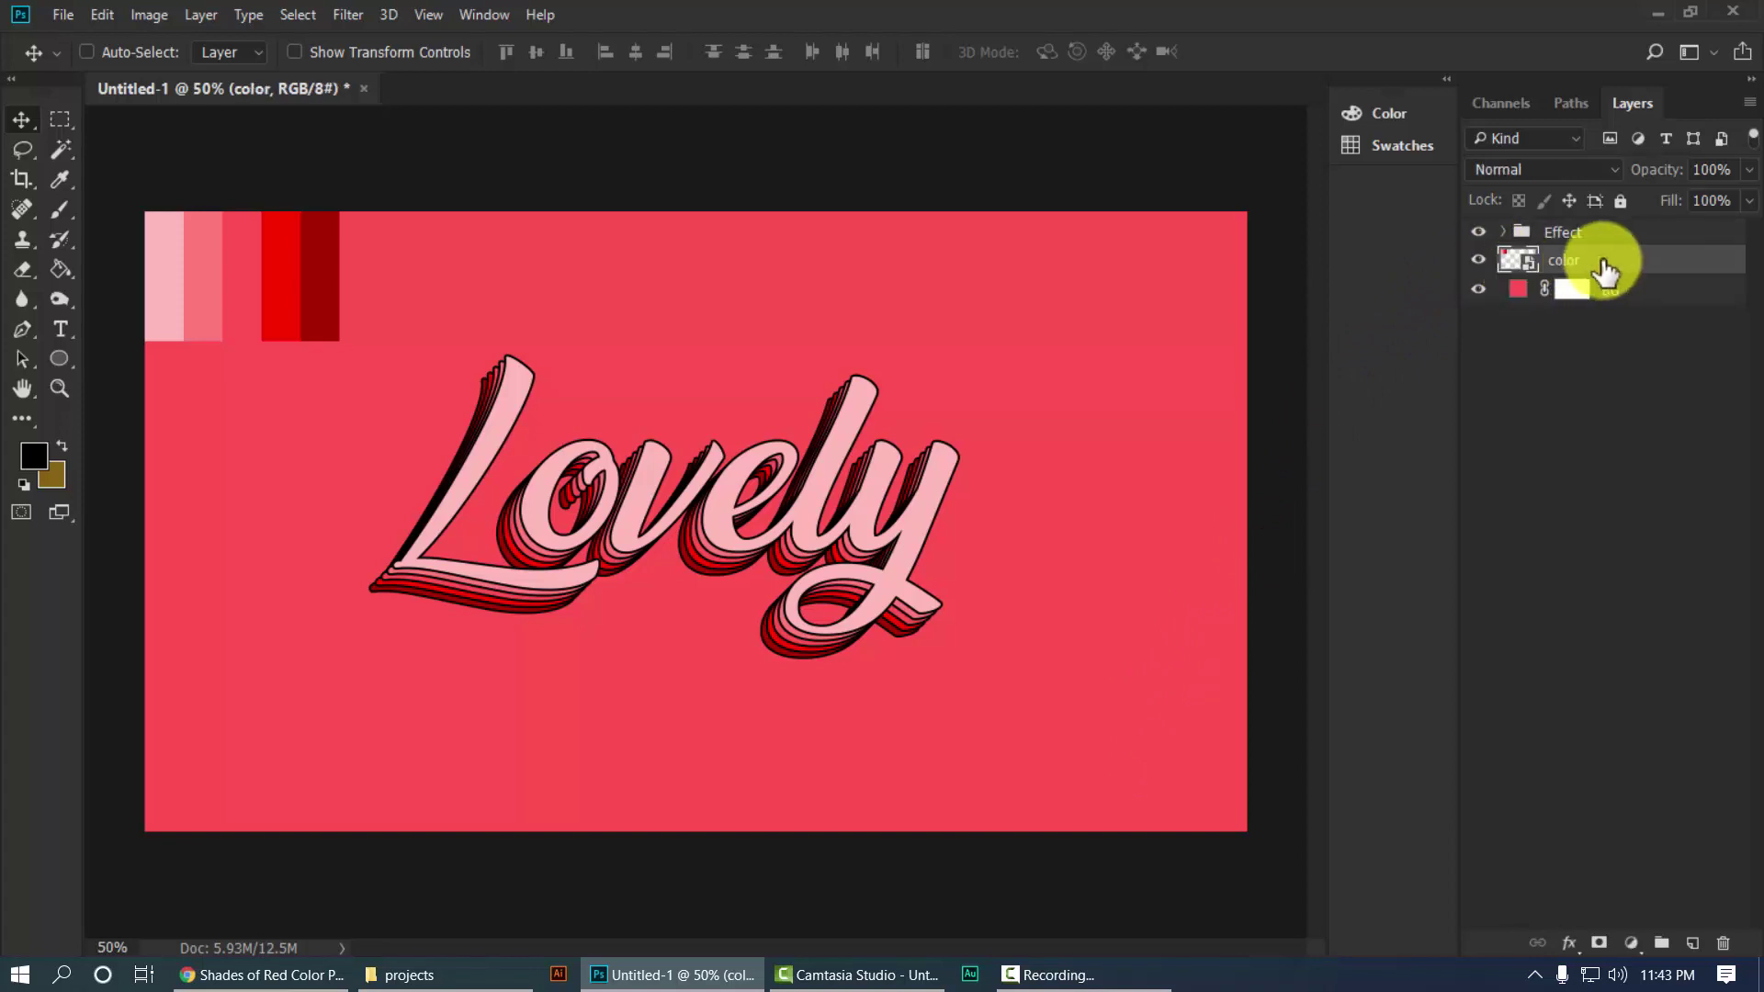
pyautogui.press('Delete')
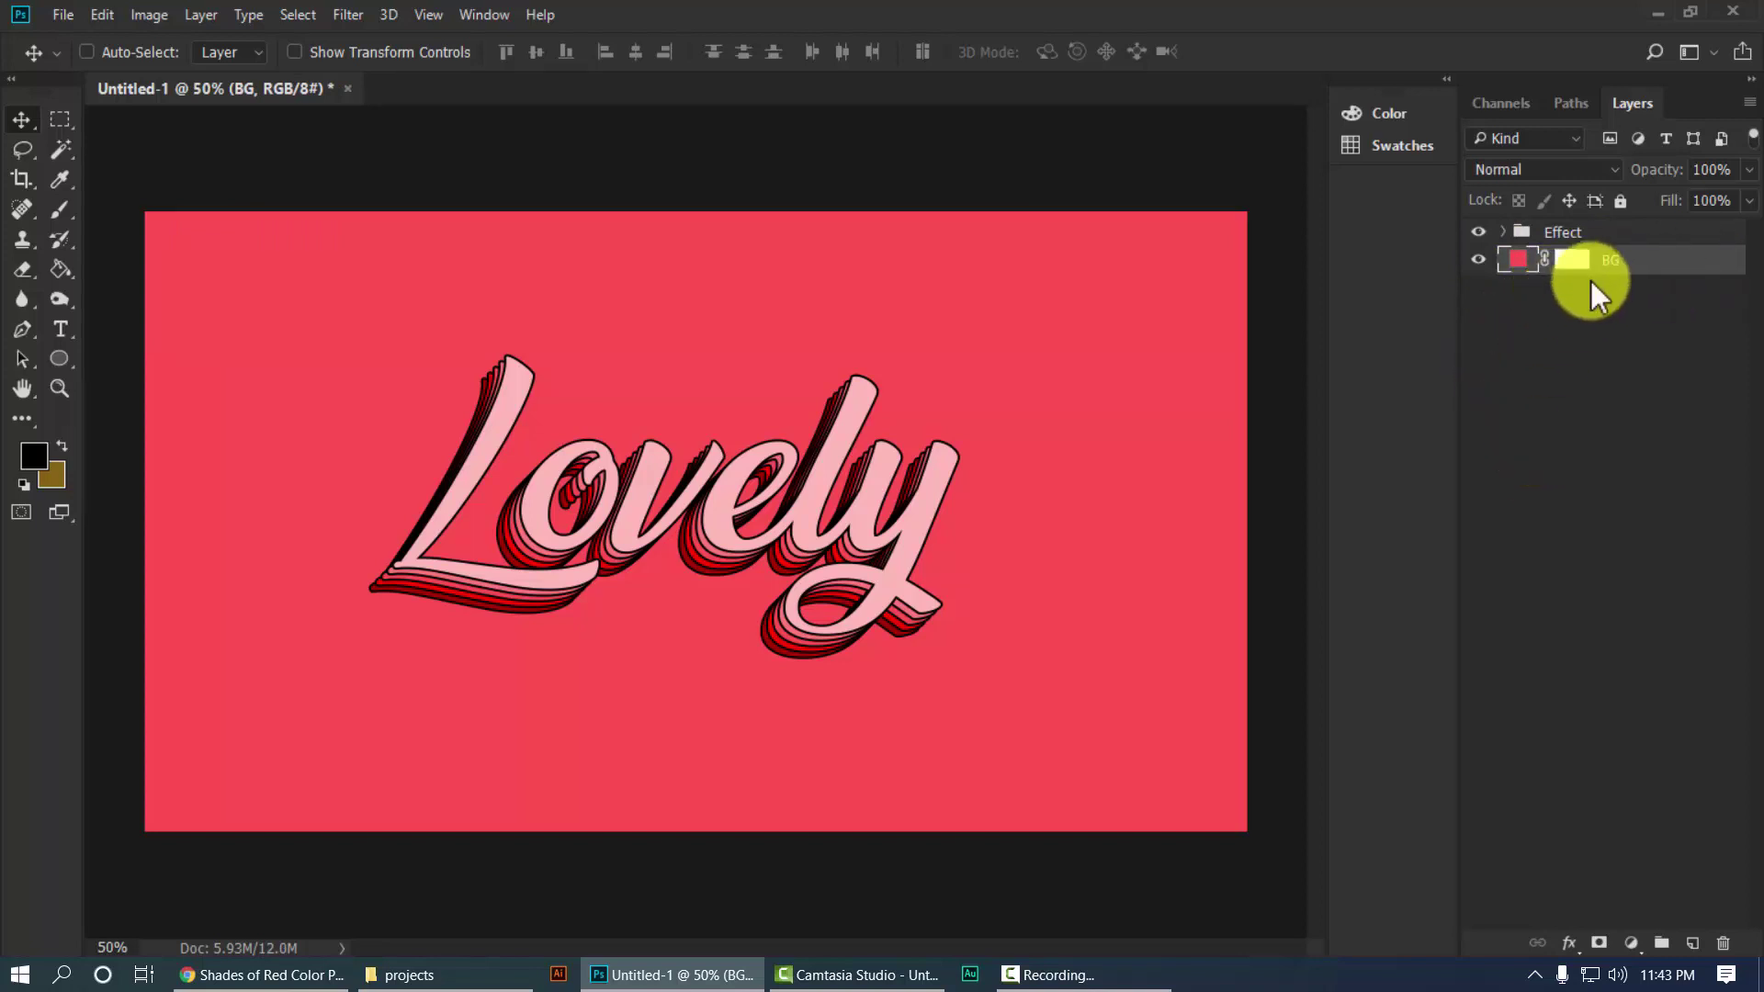
# Add a Gradient fill layer using the Black, White gradient preset.
pyautogui.click(1632, 944)
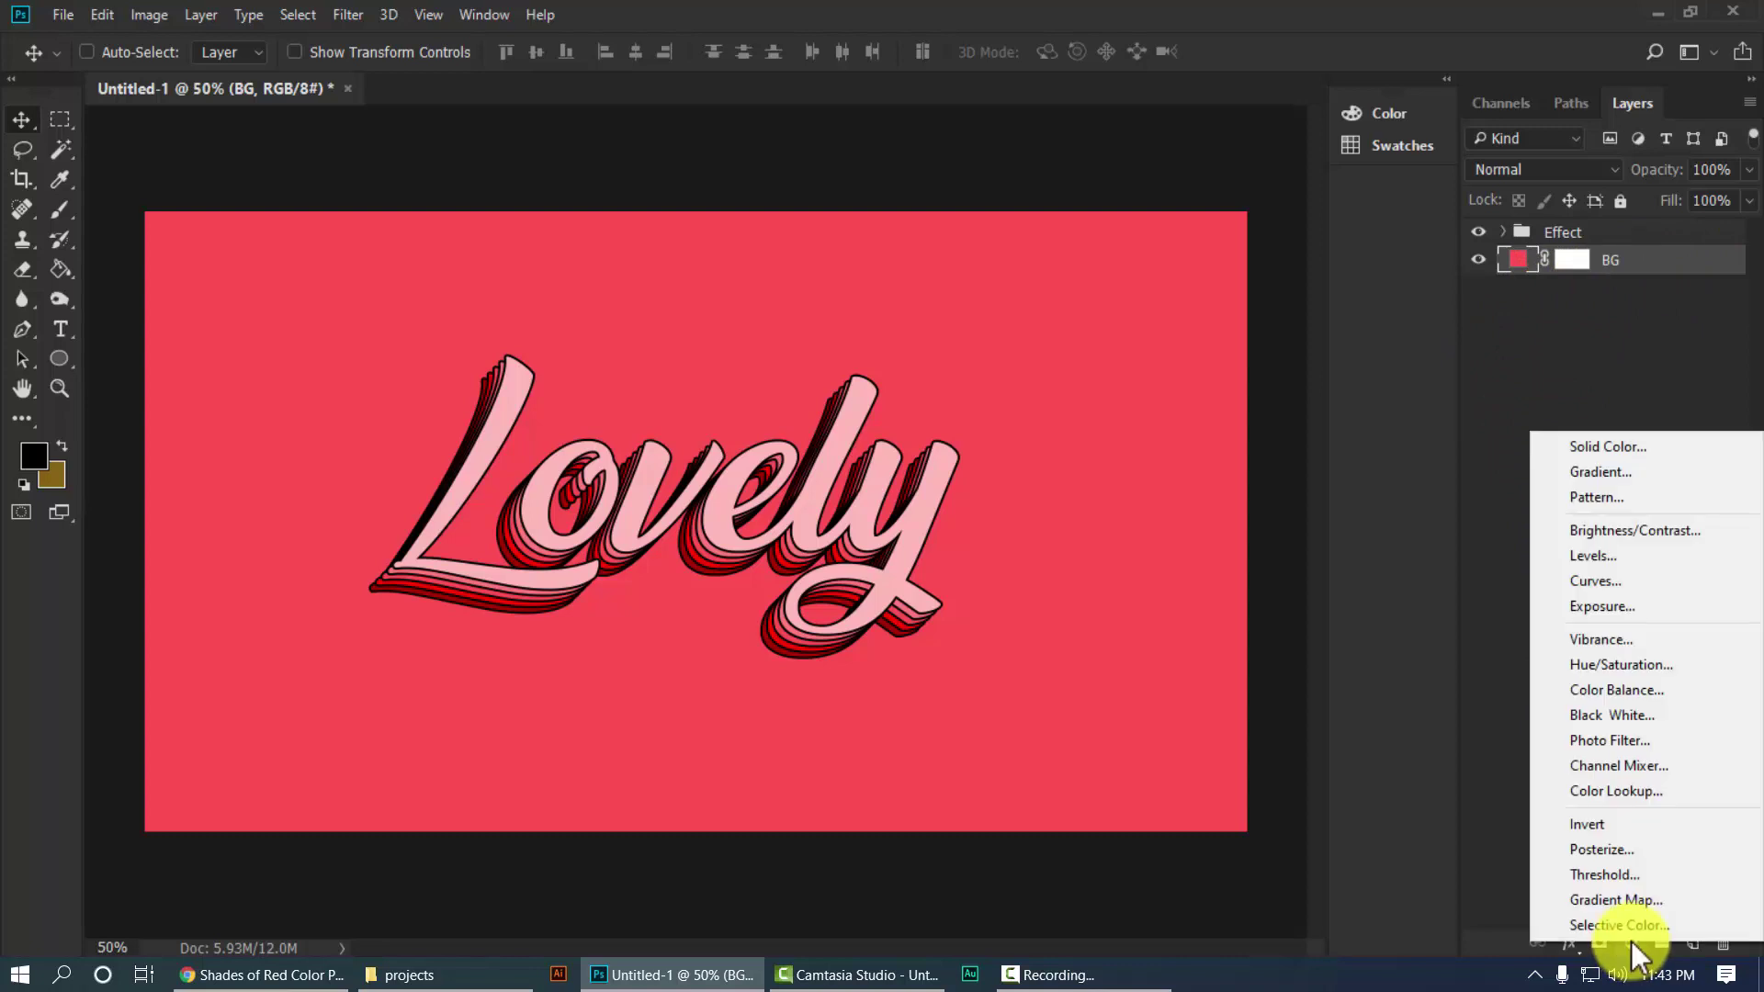
pyautogui.click(1622, 470)
pyautogui.moveTo(1154, 195); pyautogui.dragTo(955, 149)
pyautogui.click(980, 179)
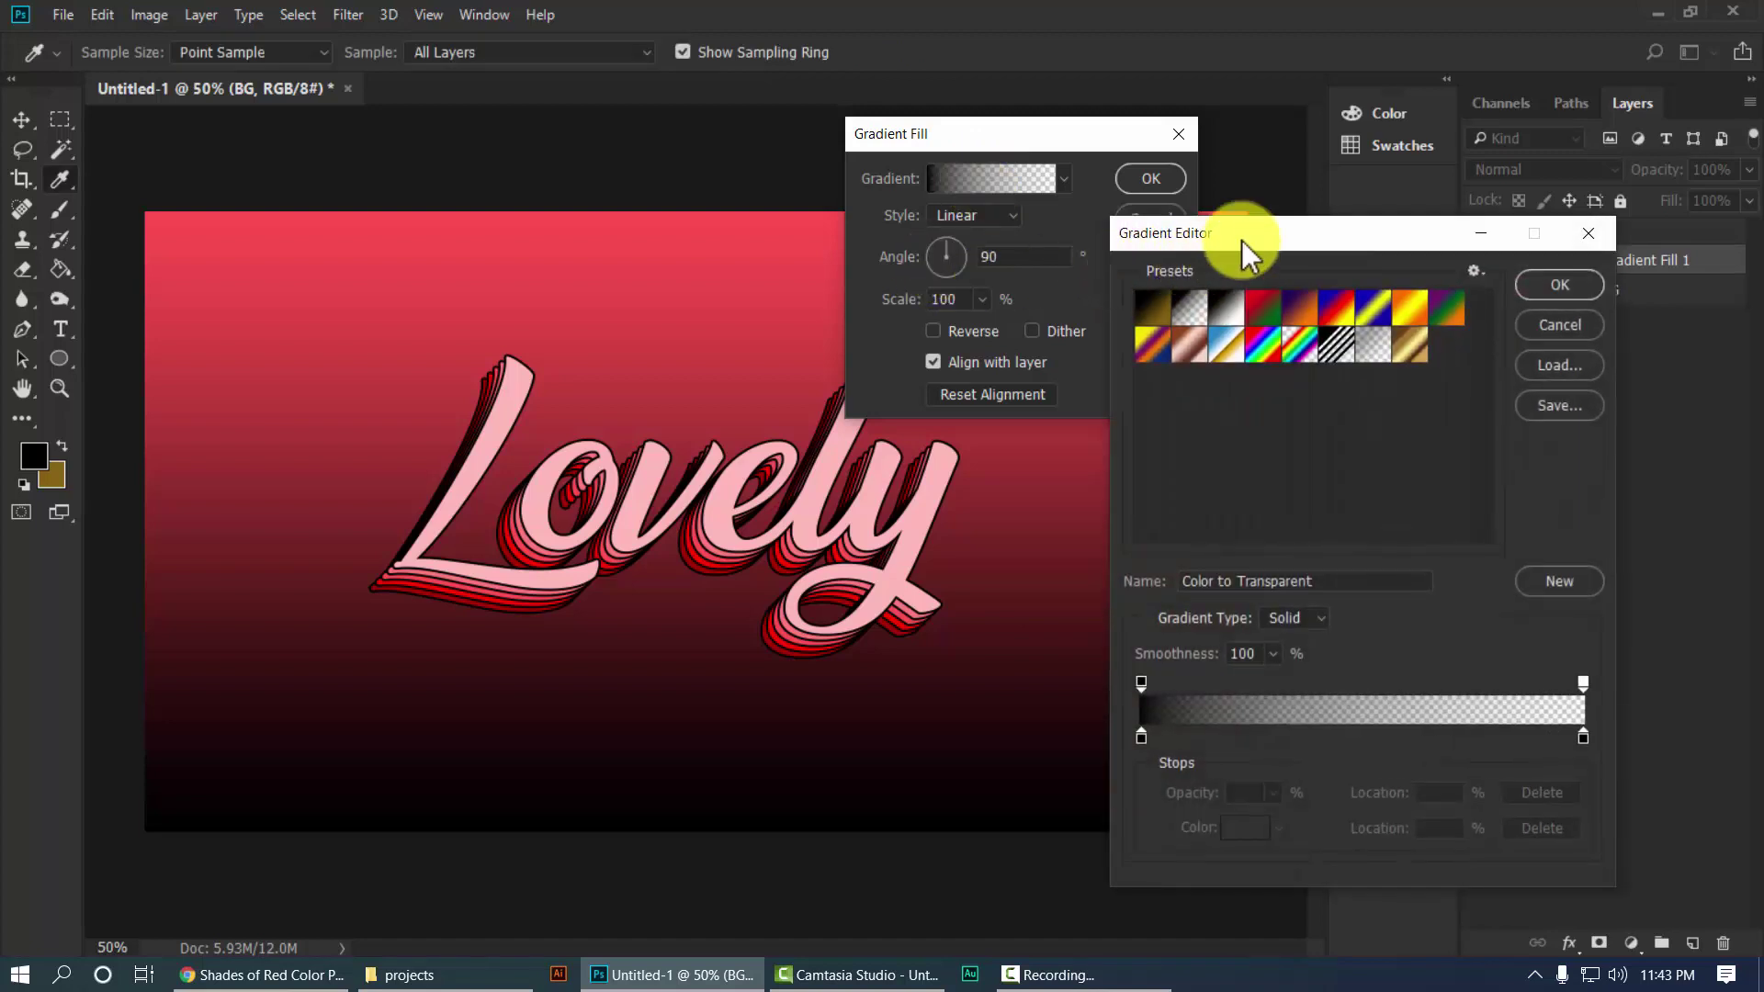
pyautogui.moveTo(1242, 240); pyautogui.dragTo(1067, 171)
pyautogui.click(1049, 243)
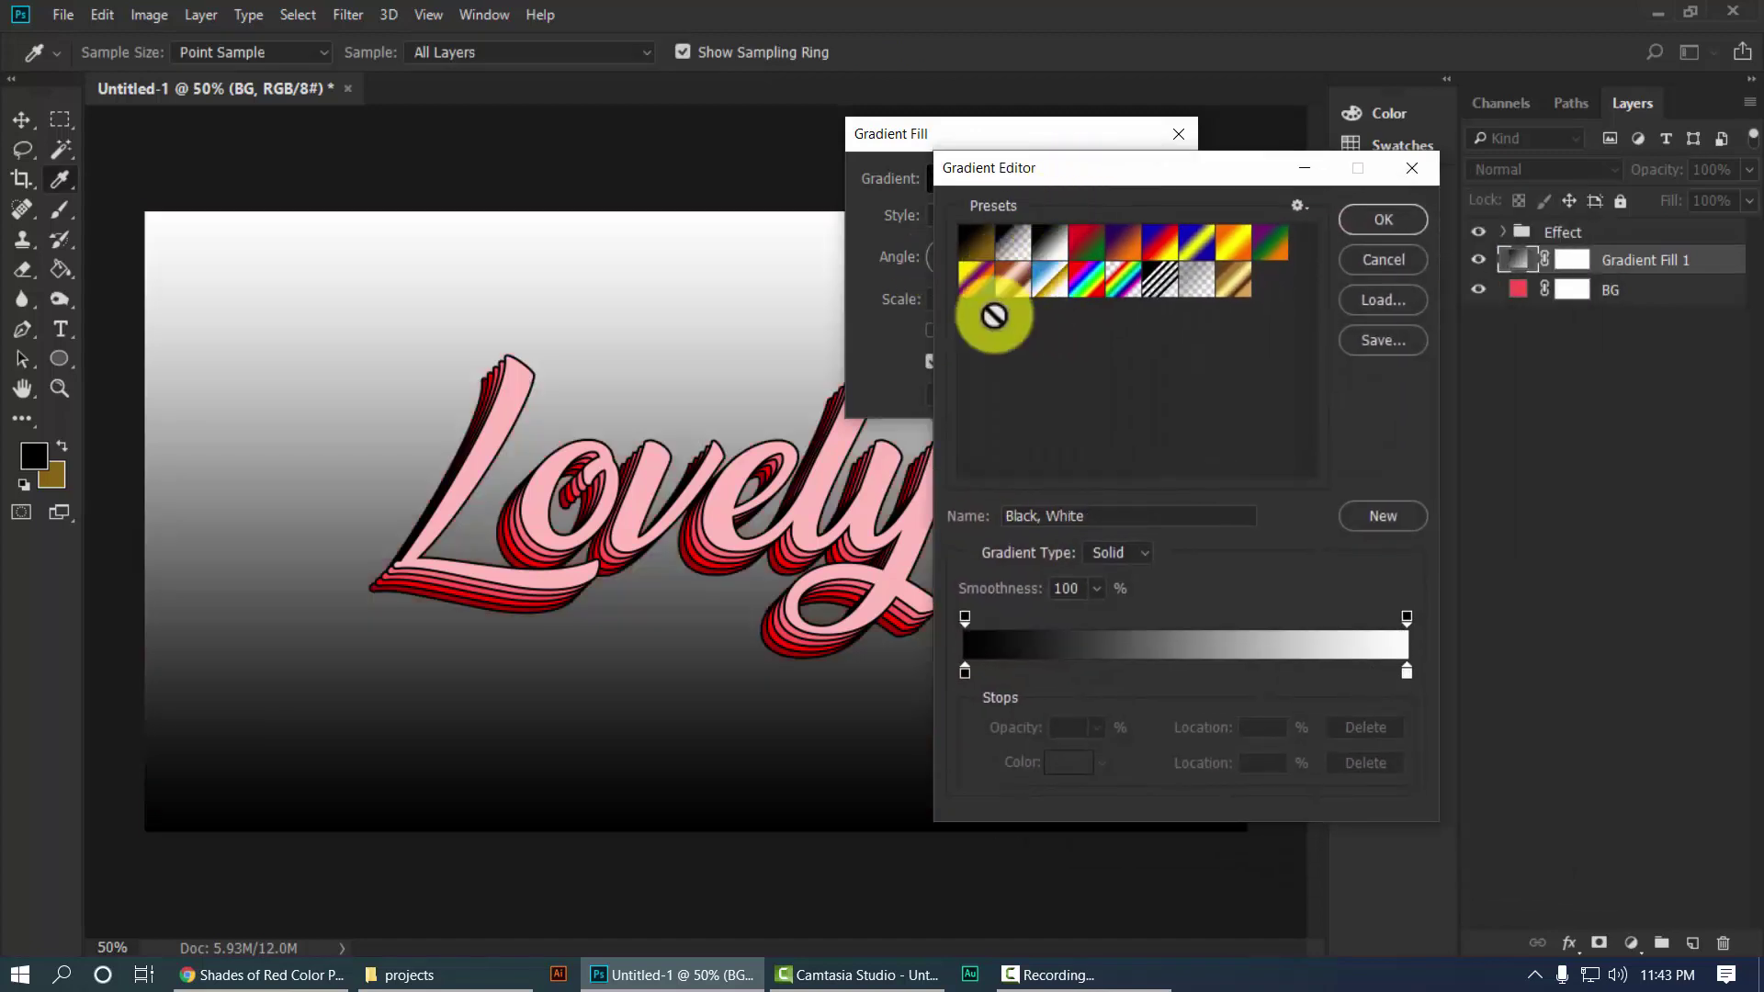
pyautogui.click(1382, 219)
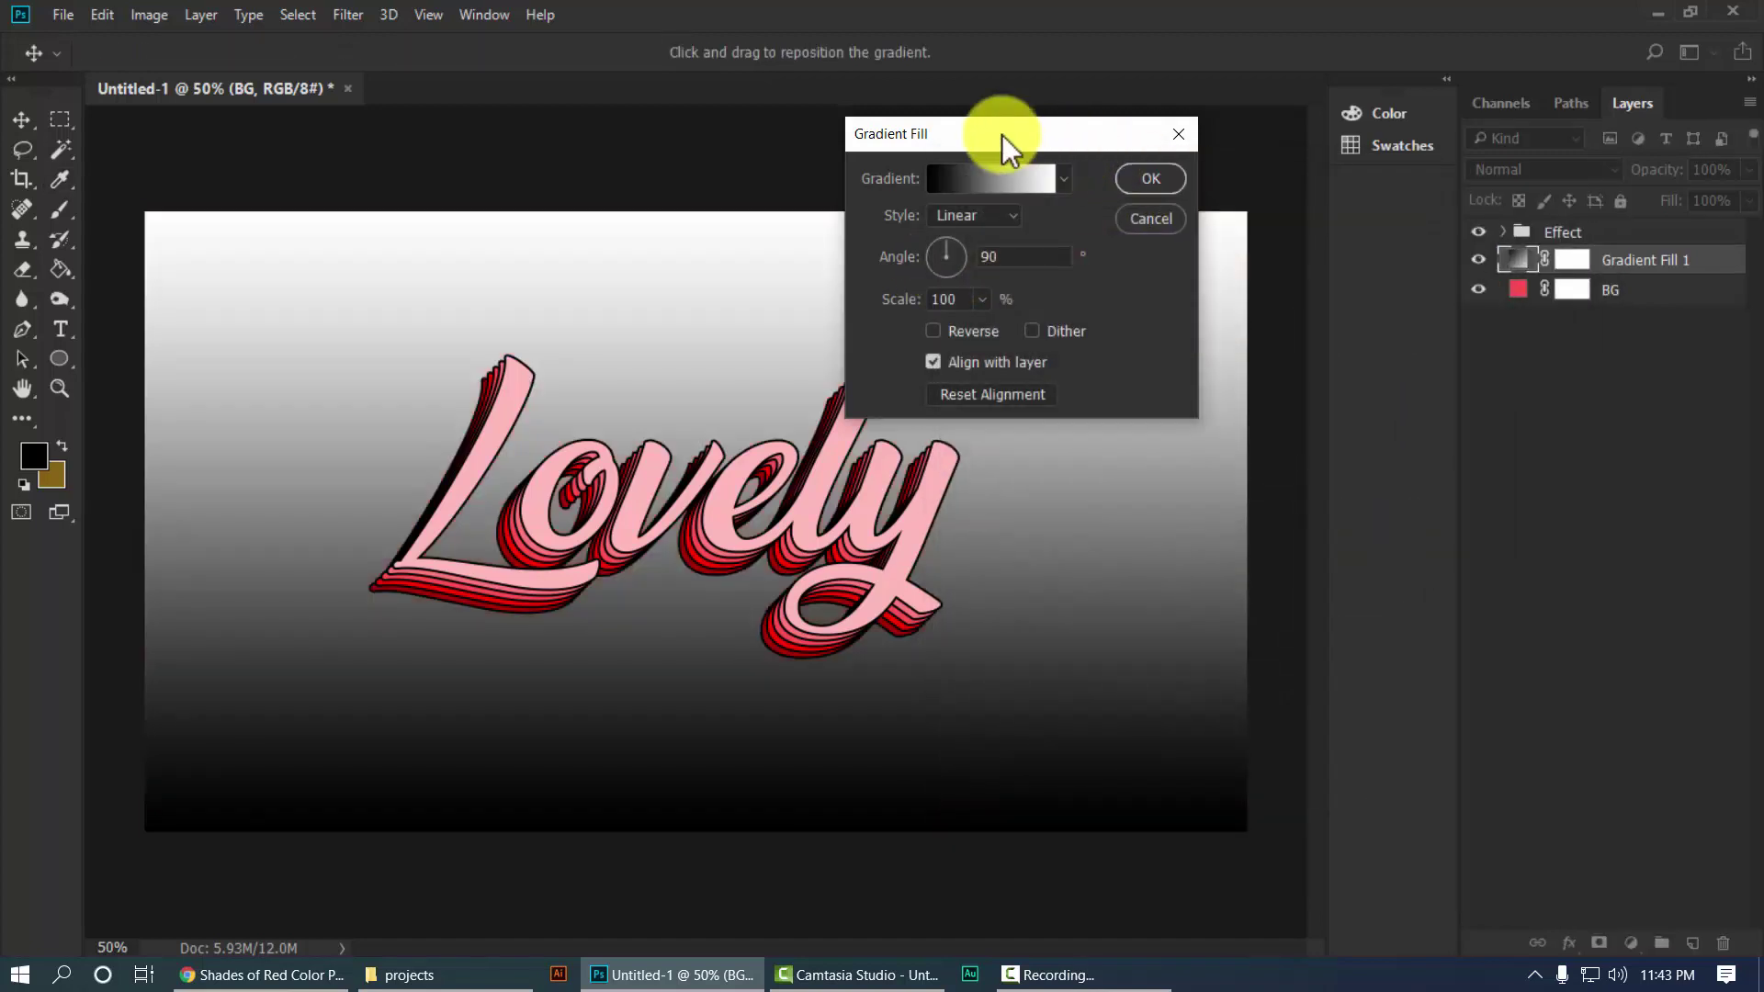
# Set the gradient fill to Linear style at a 45° angle and confirm it.
pyautogui.moveTo(1002, 134); pyautogui.dragTo(1197, 147)
pyautogui.click(1166, 228)
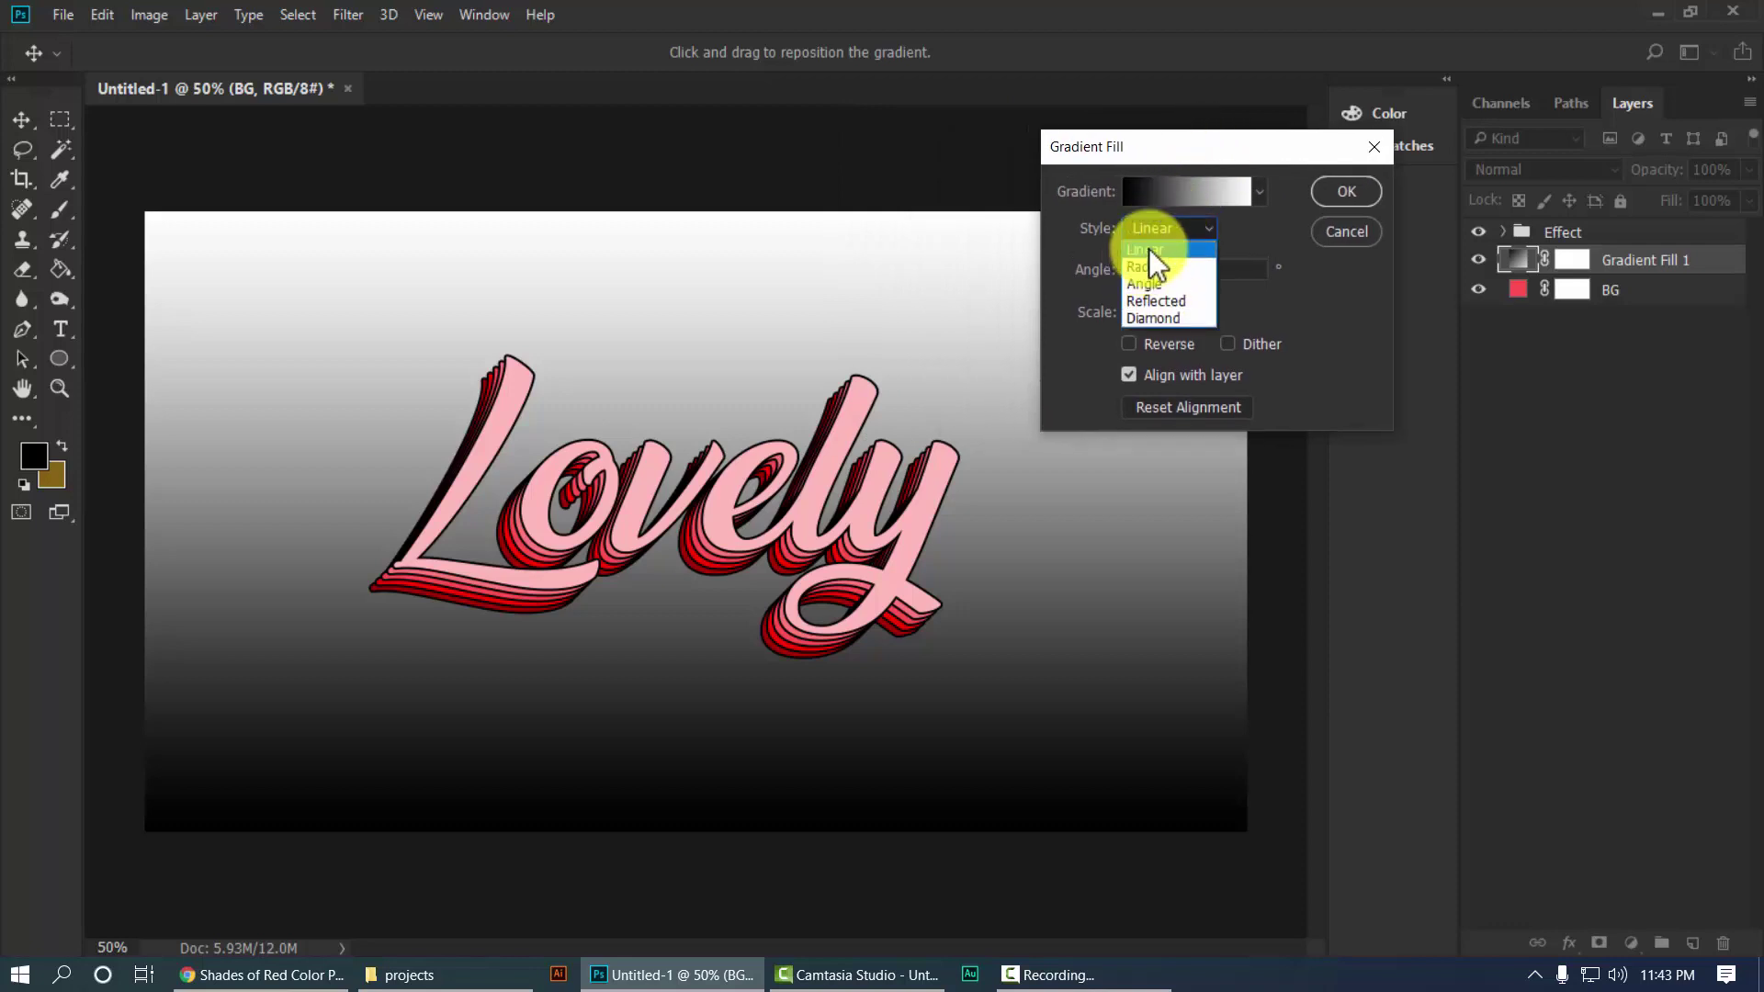
pyautogui.click(1148, 248)
pyautogui.doubleClick(1213, 268)
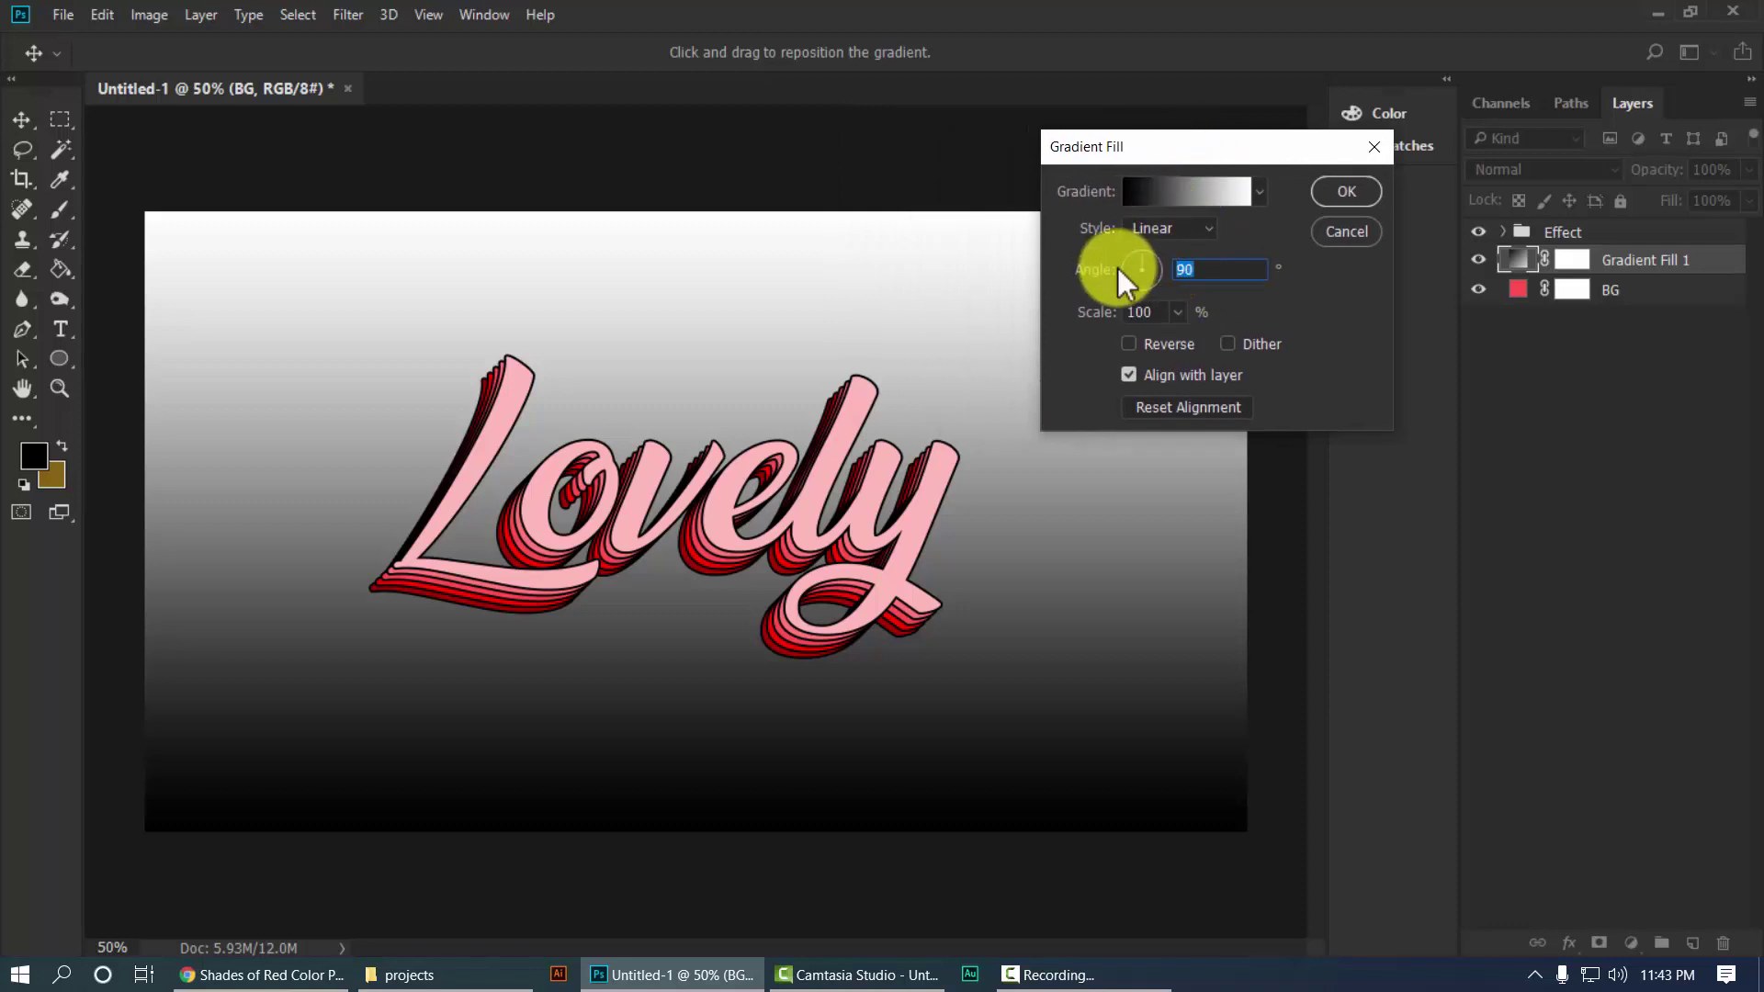
pyautogui.write('45')
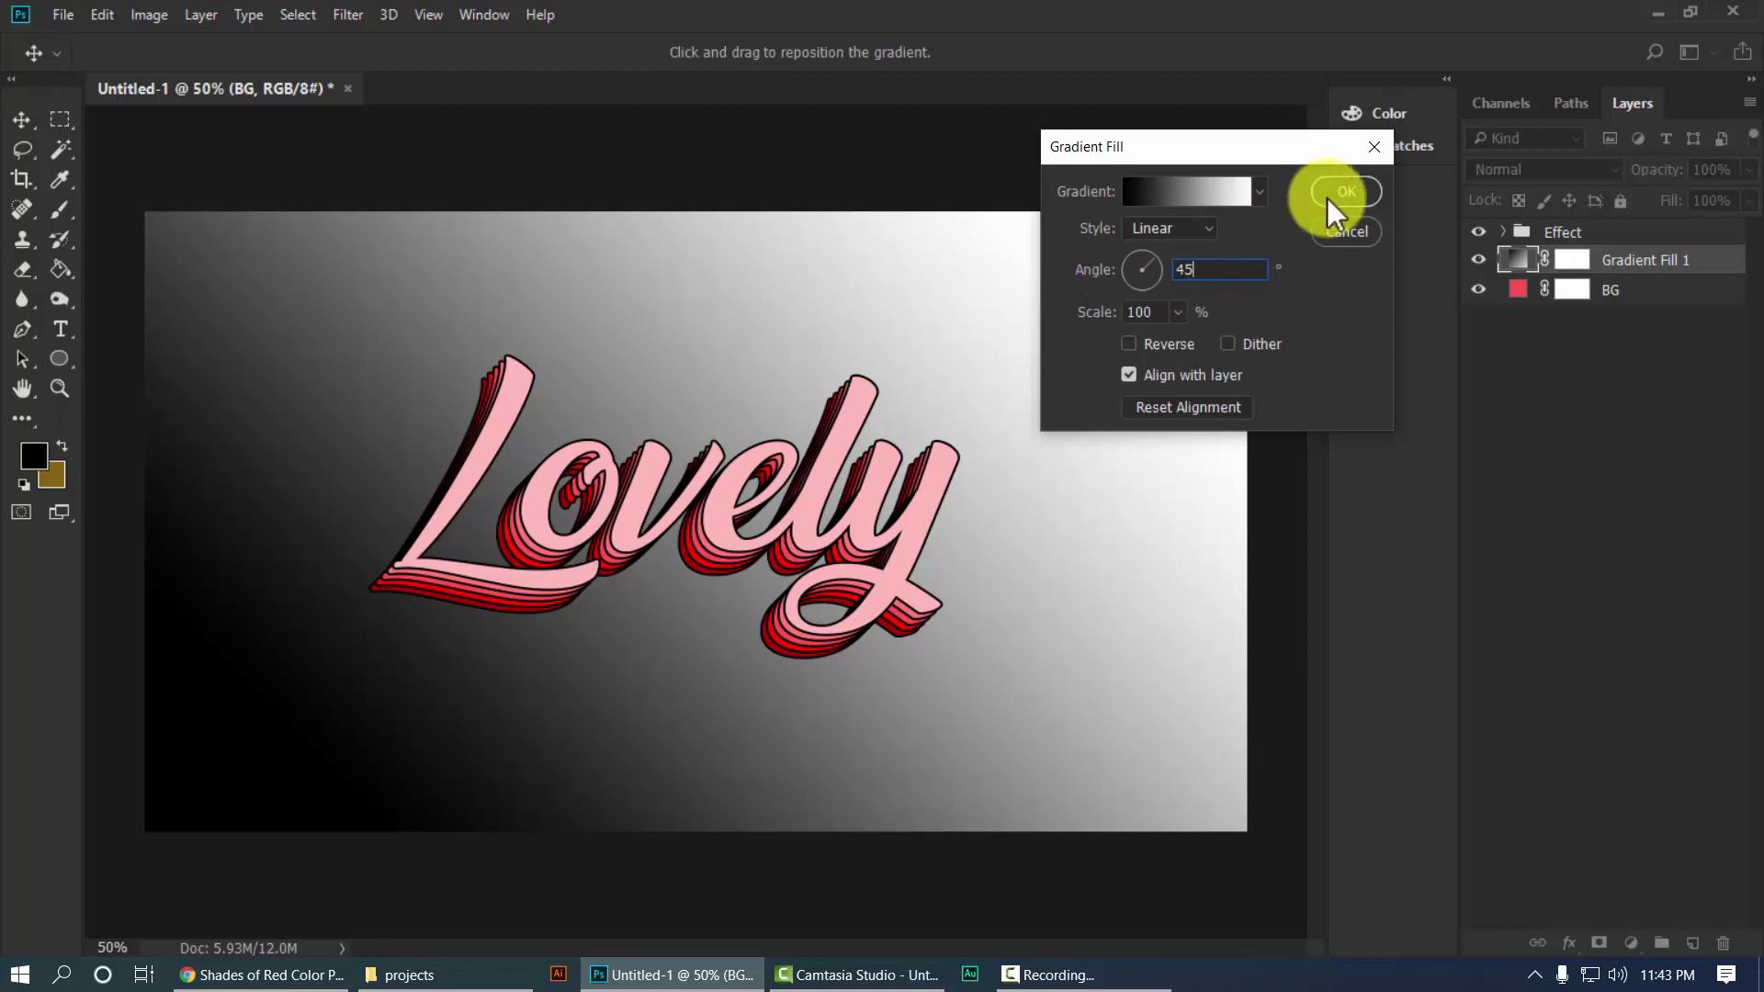
pyautogui.click(1330, 195)
pyautogui.click(1541, 169)
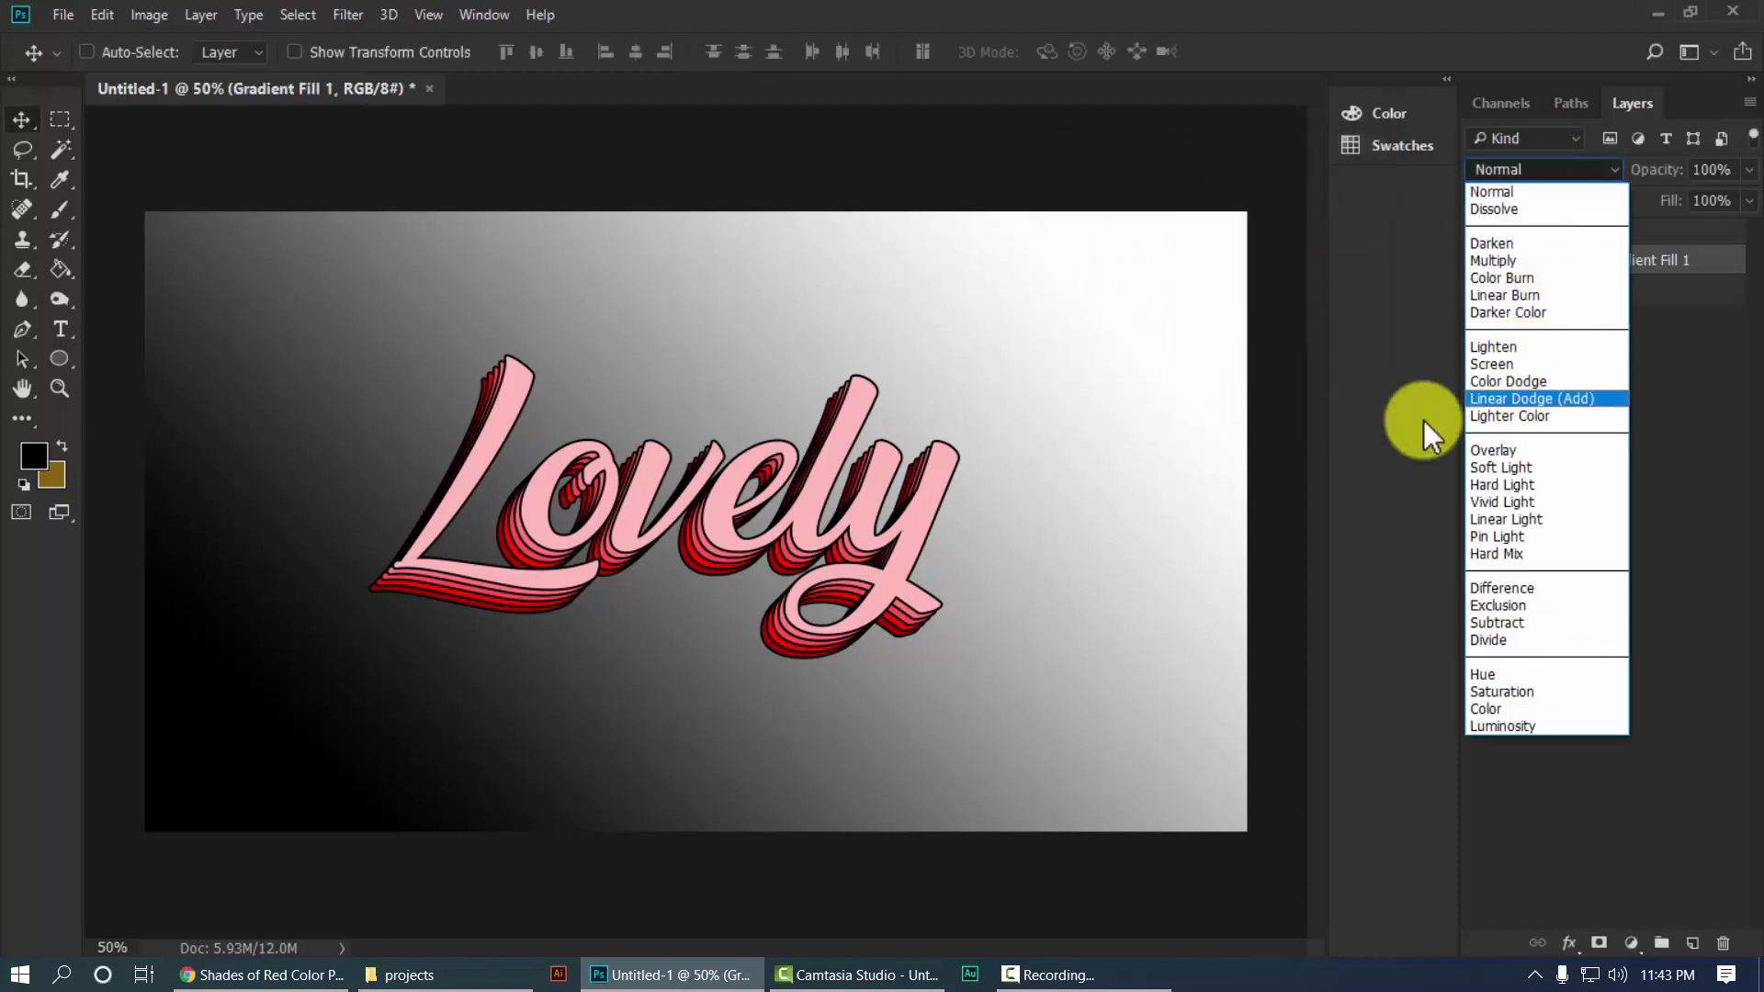
# Blend Gradient Fill 1 in Soft Light at 70% opacity and check the result.
pyautogui.click(1507, 470)
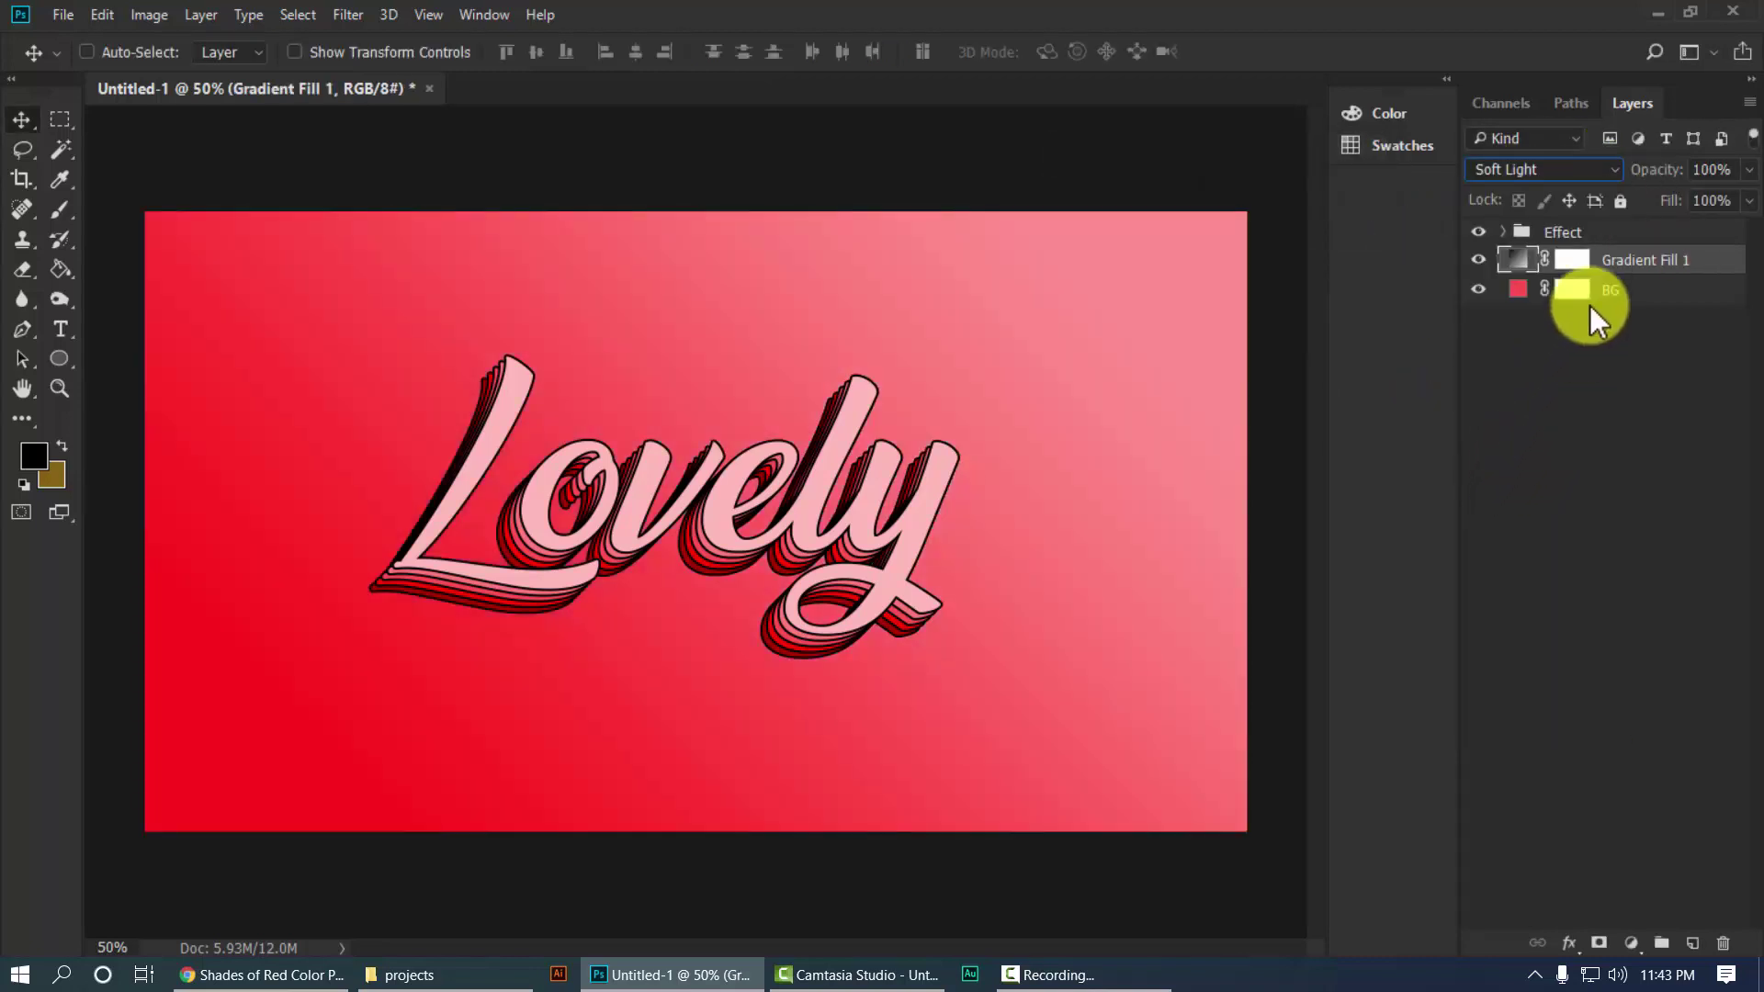
pyautogui.click(1734, 168)
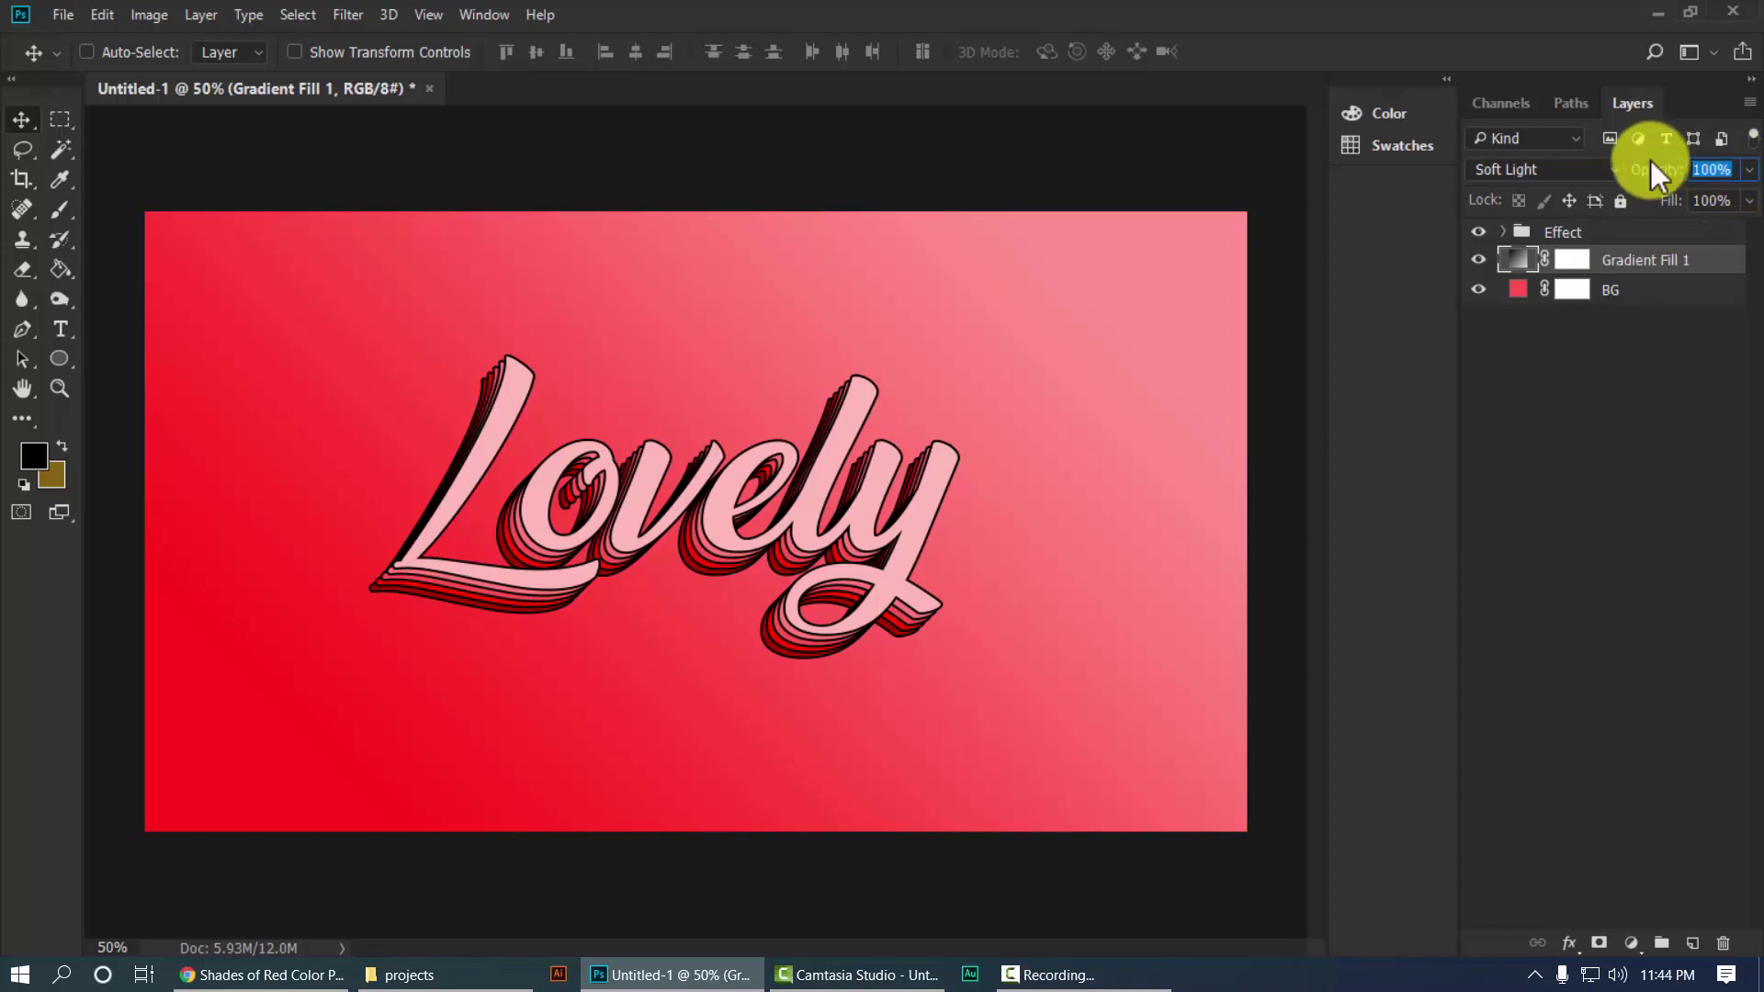
pyautogui.write('70')
pyautogui.press('Return')
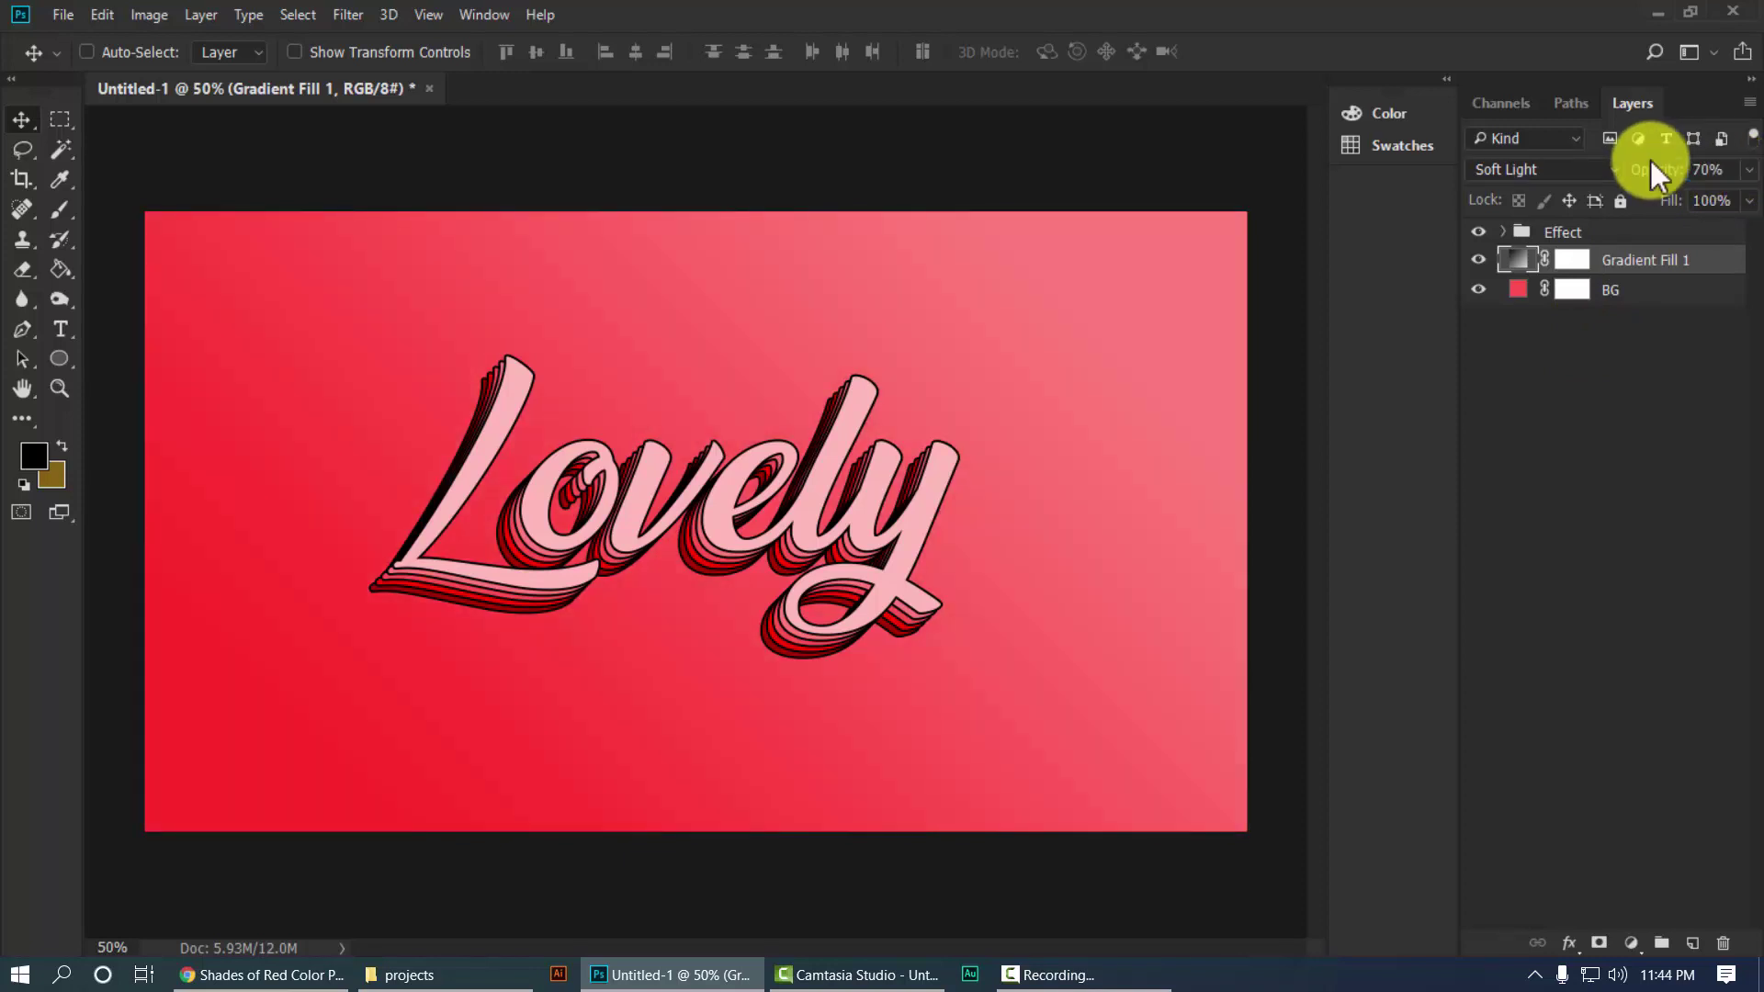
pyautogui.click(1617, 536)
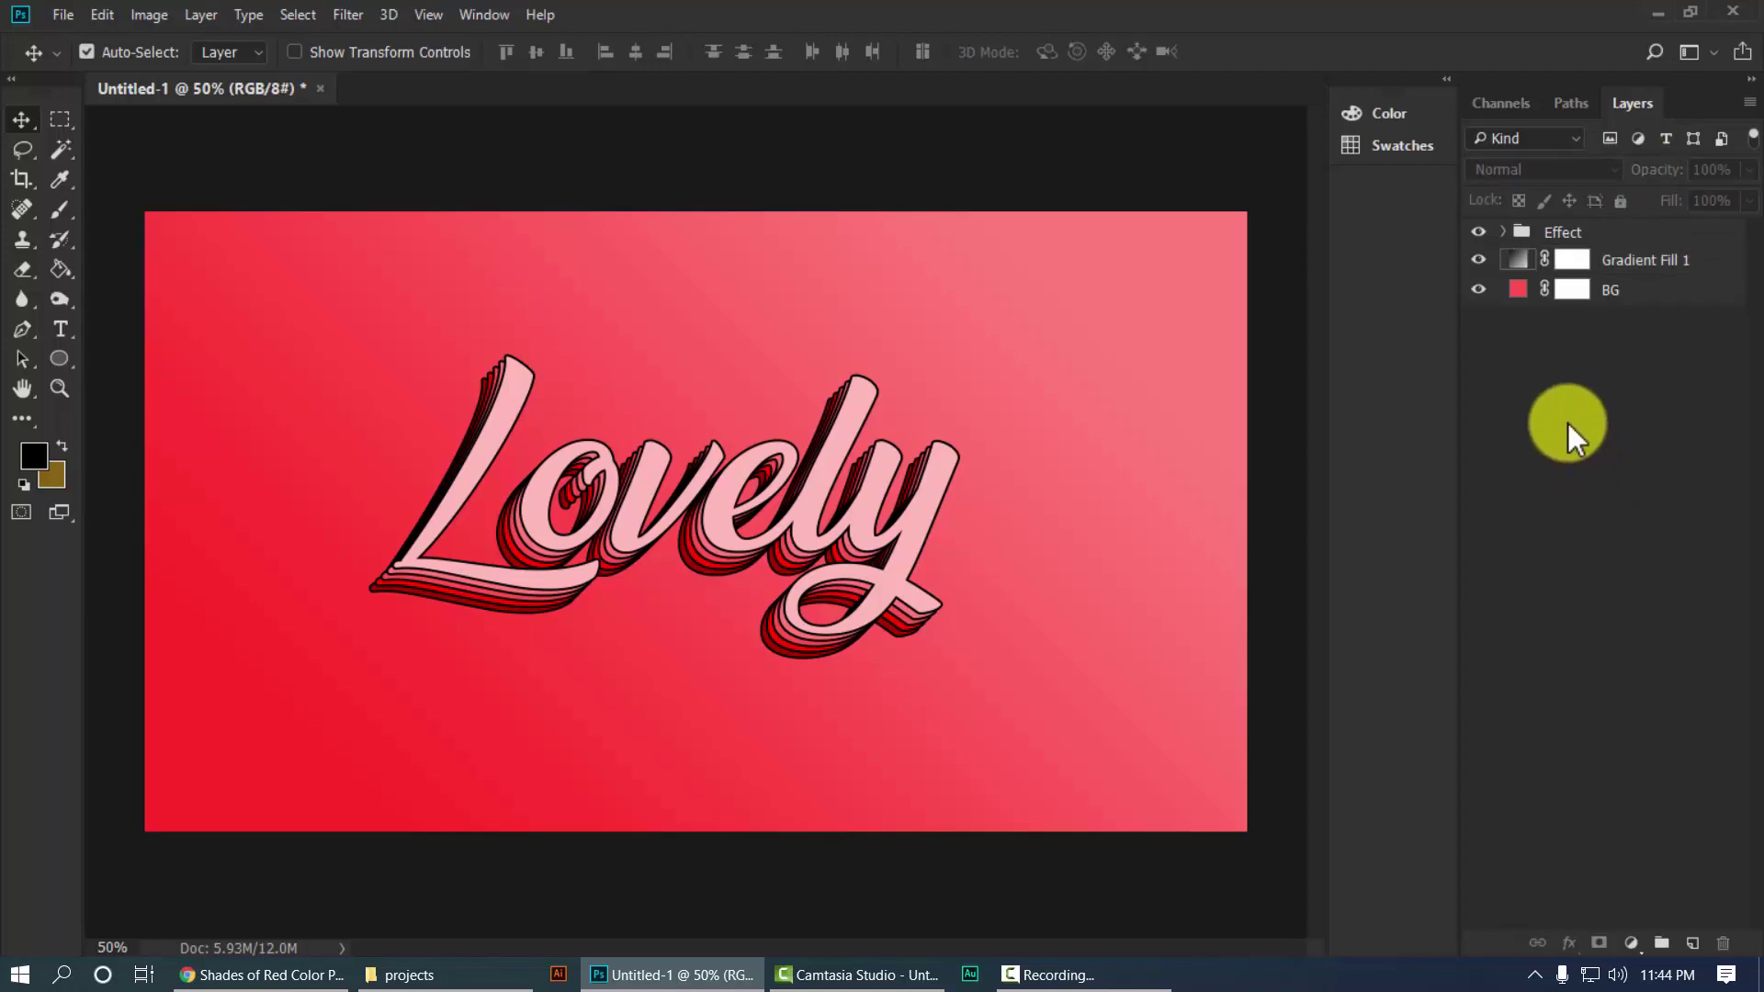
pyautogui.hotkey('ctrl', '+')
pyautogui.hotkey('ctrl', '+')
pyautogui.hotkey('ctrl', '-')
pyautogui.hotkey('ctrl', '-')
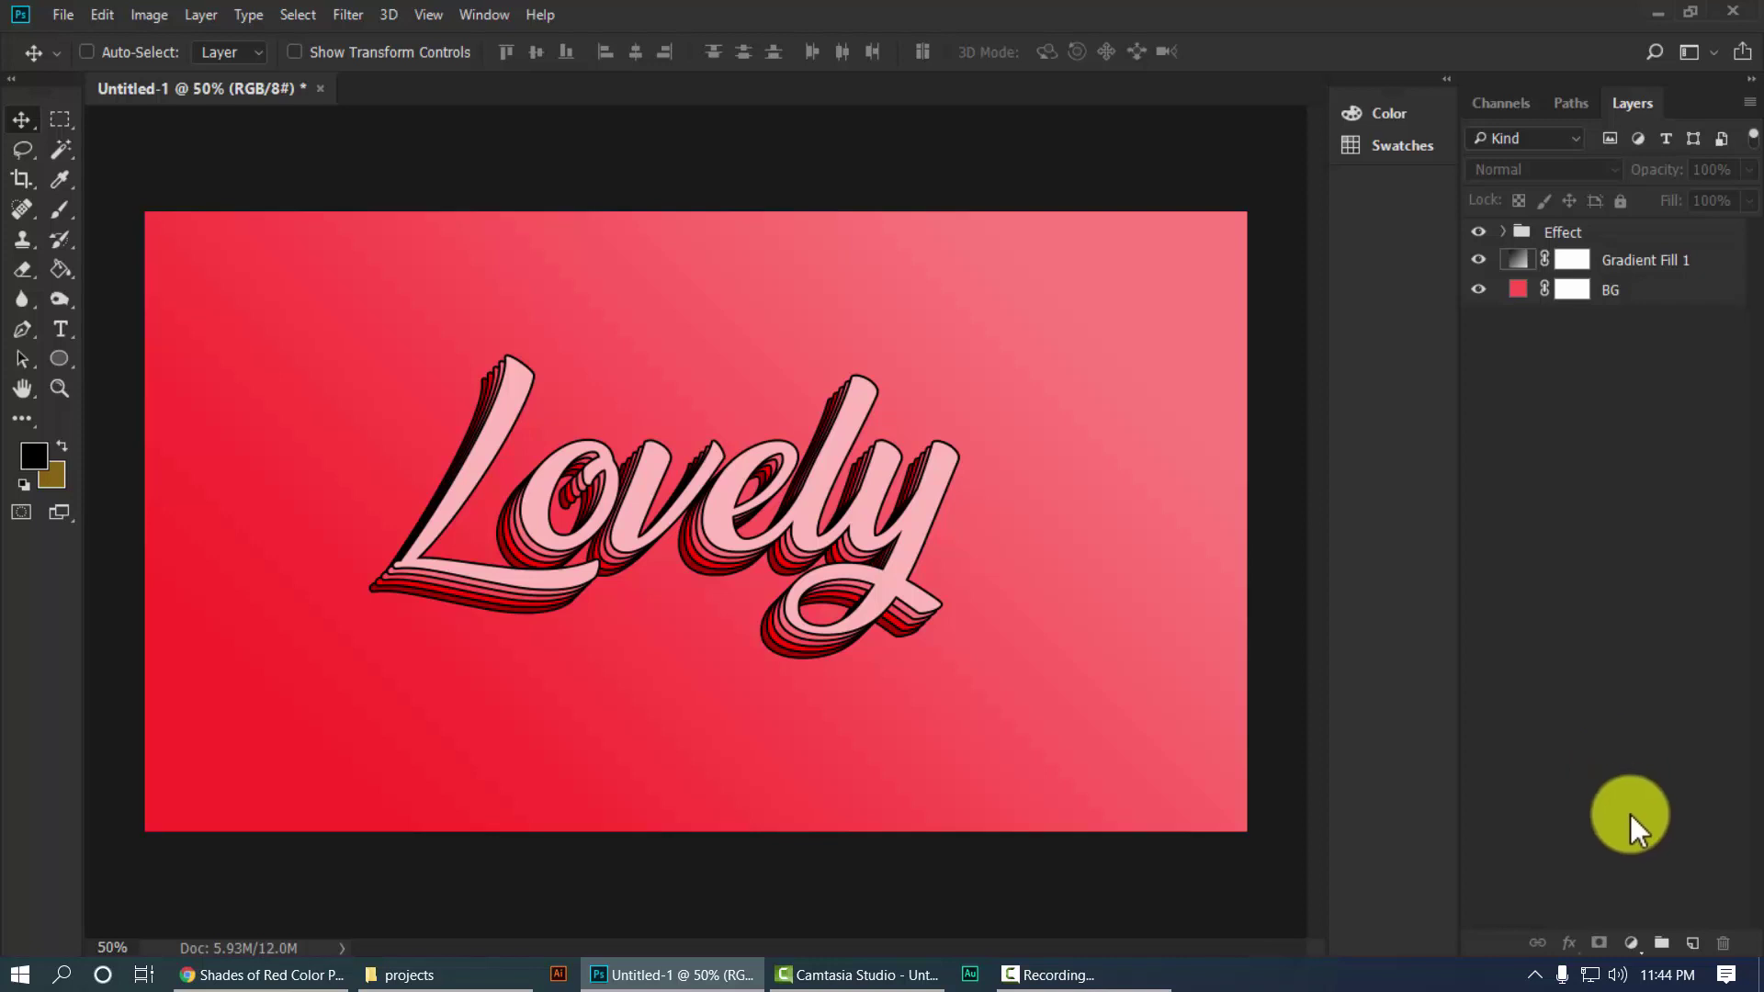
# Add a new Layer 1 and fill it with near-black using the Paint Bucket.
pyautogui.click(1692, 944)
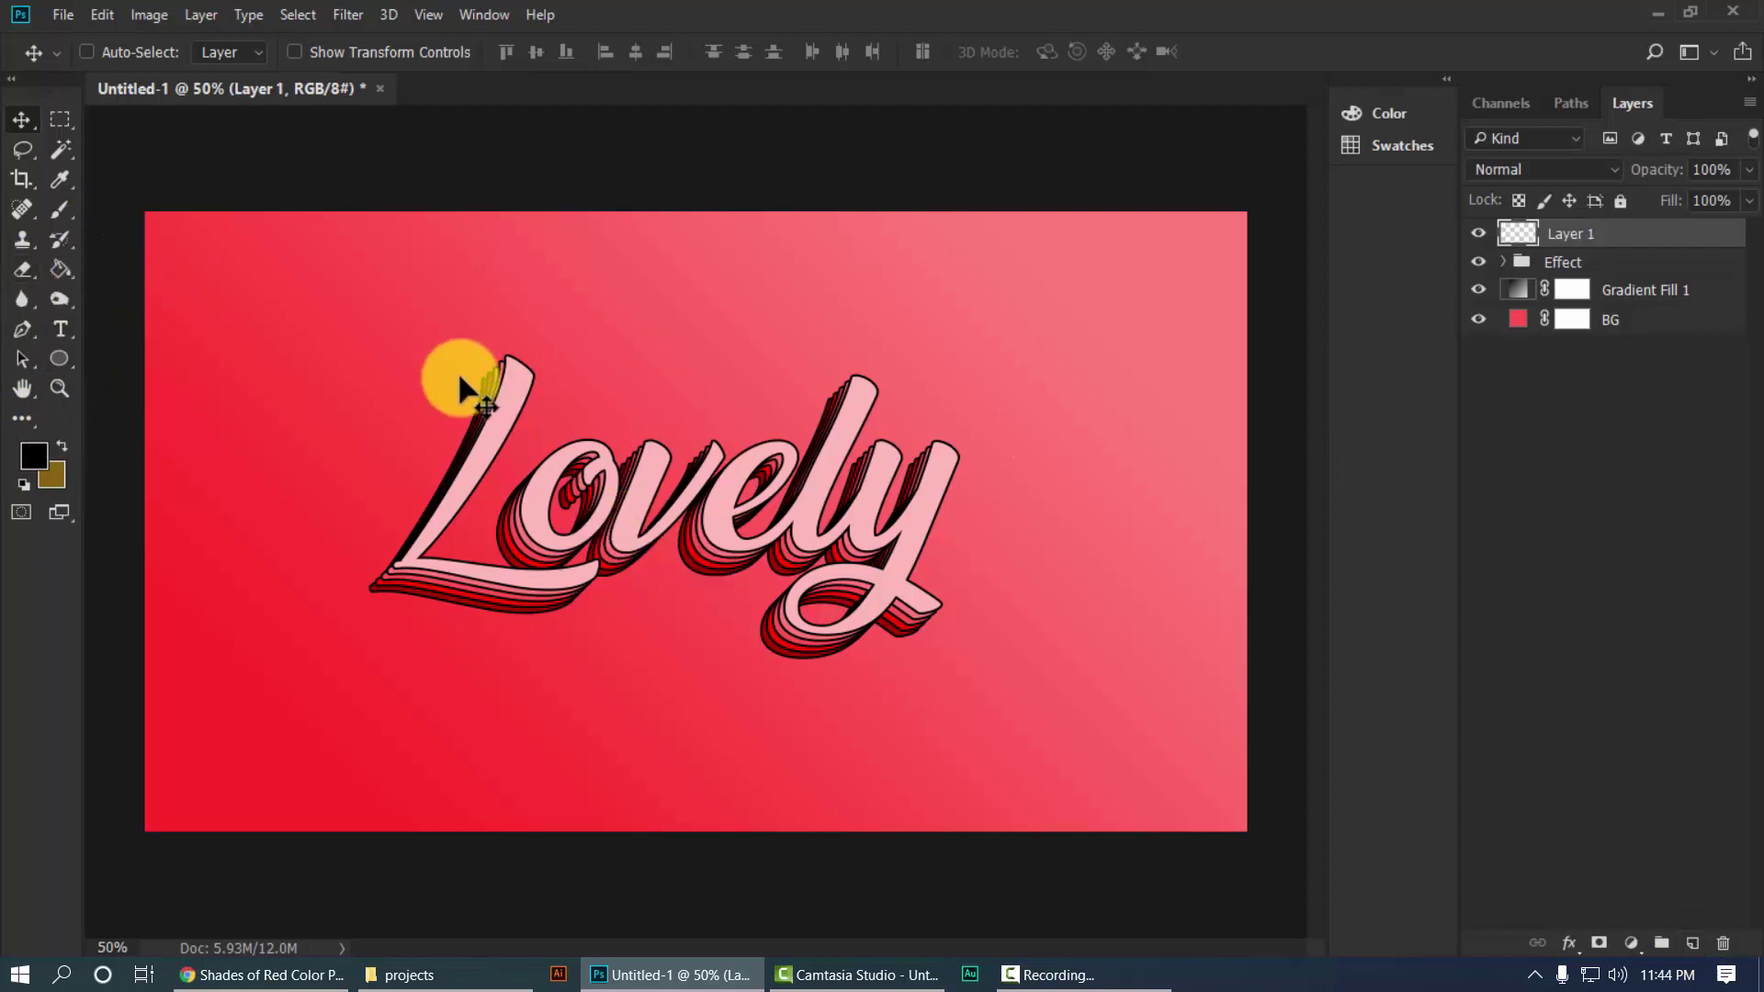
pyautogui.click(37, 455)
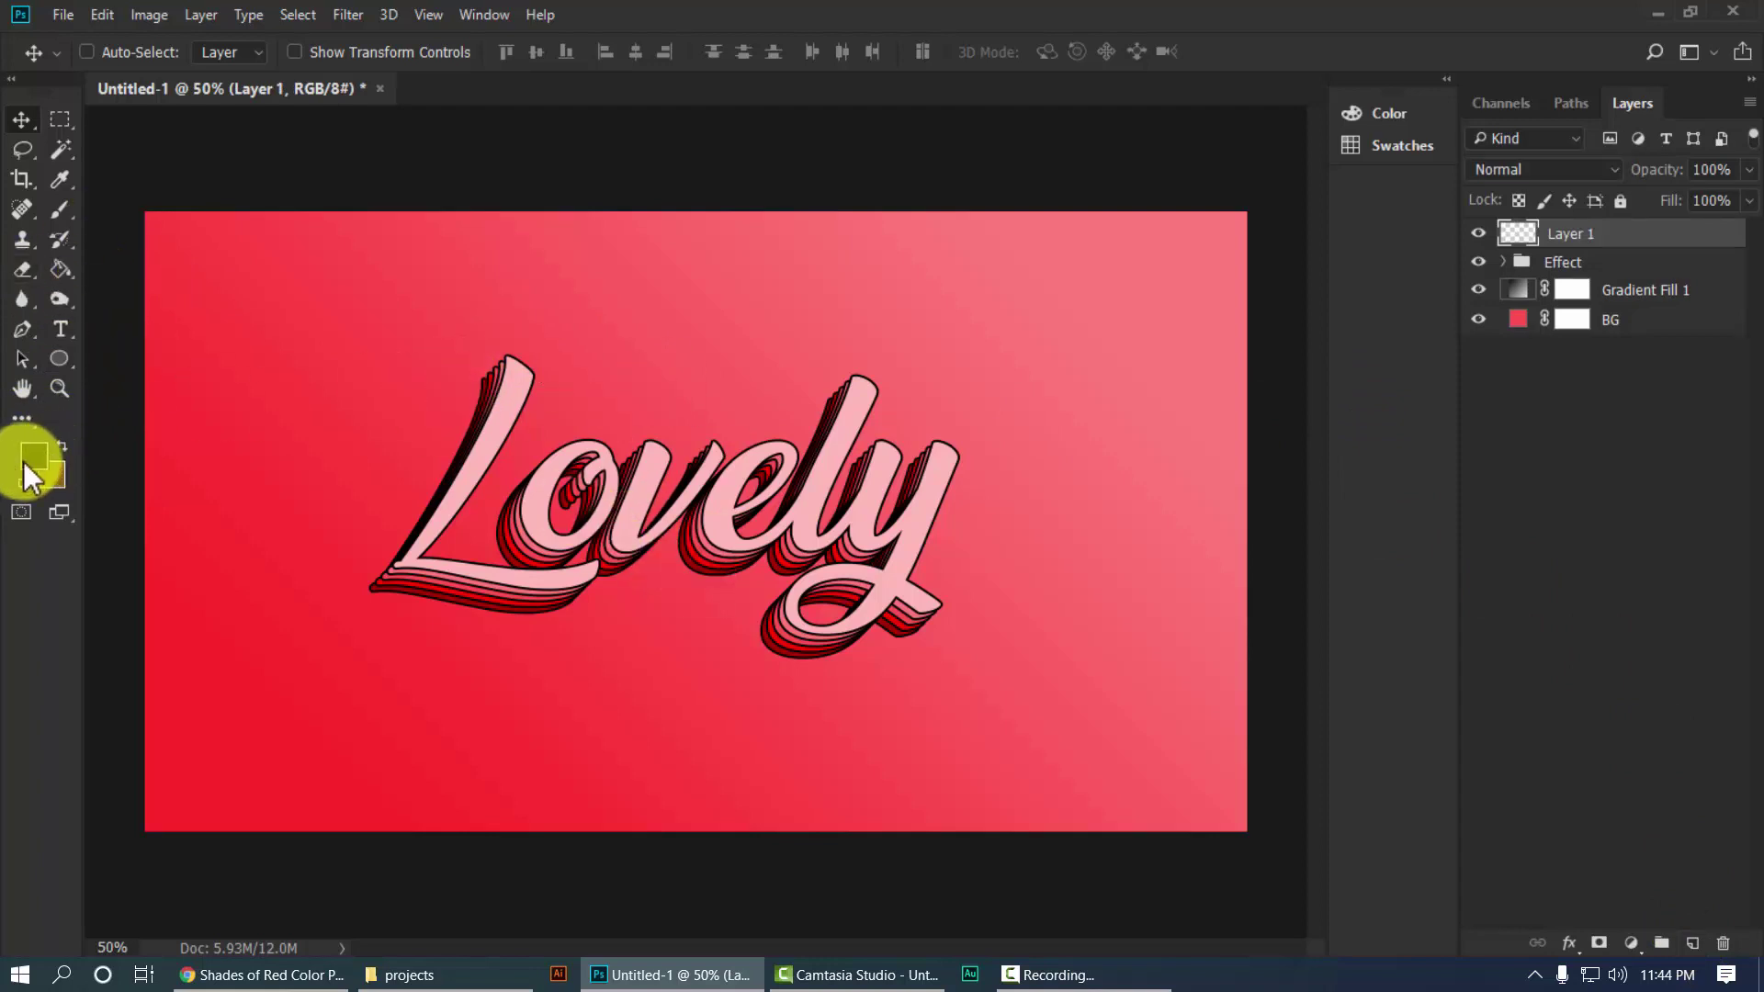
pyautogui.moveTo(1217, 374); pyautogui.dragTo(407, 207)
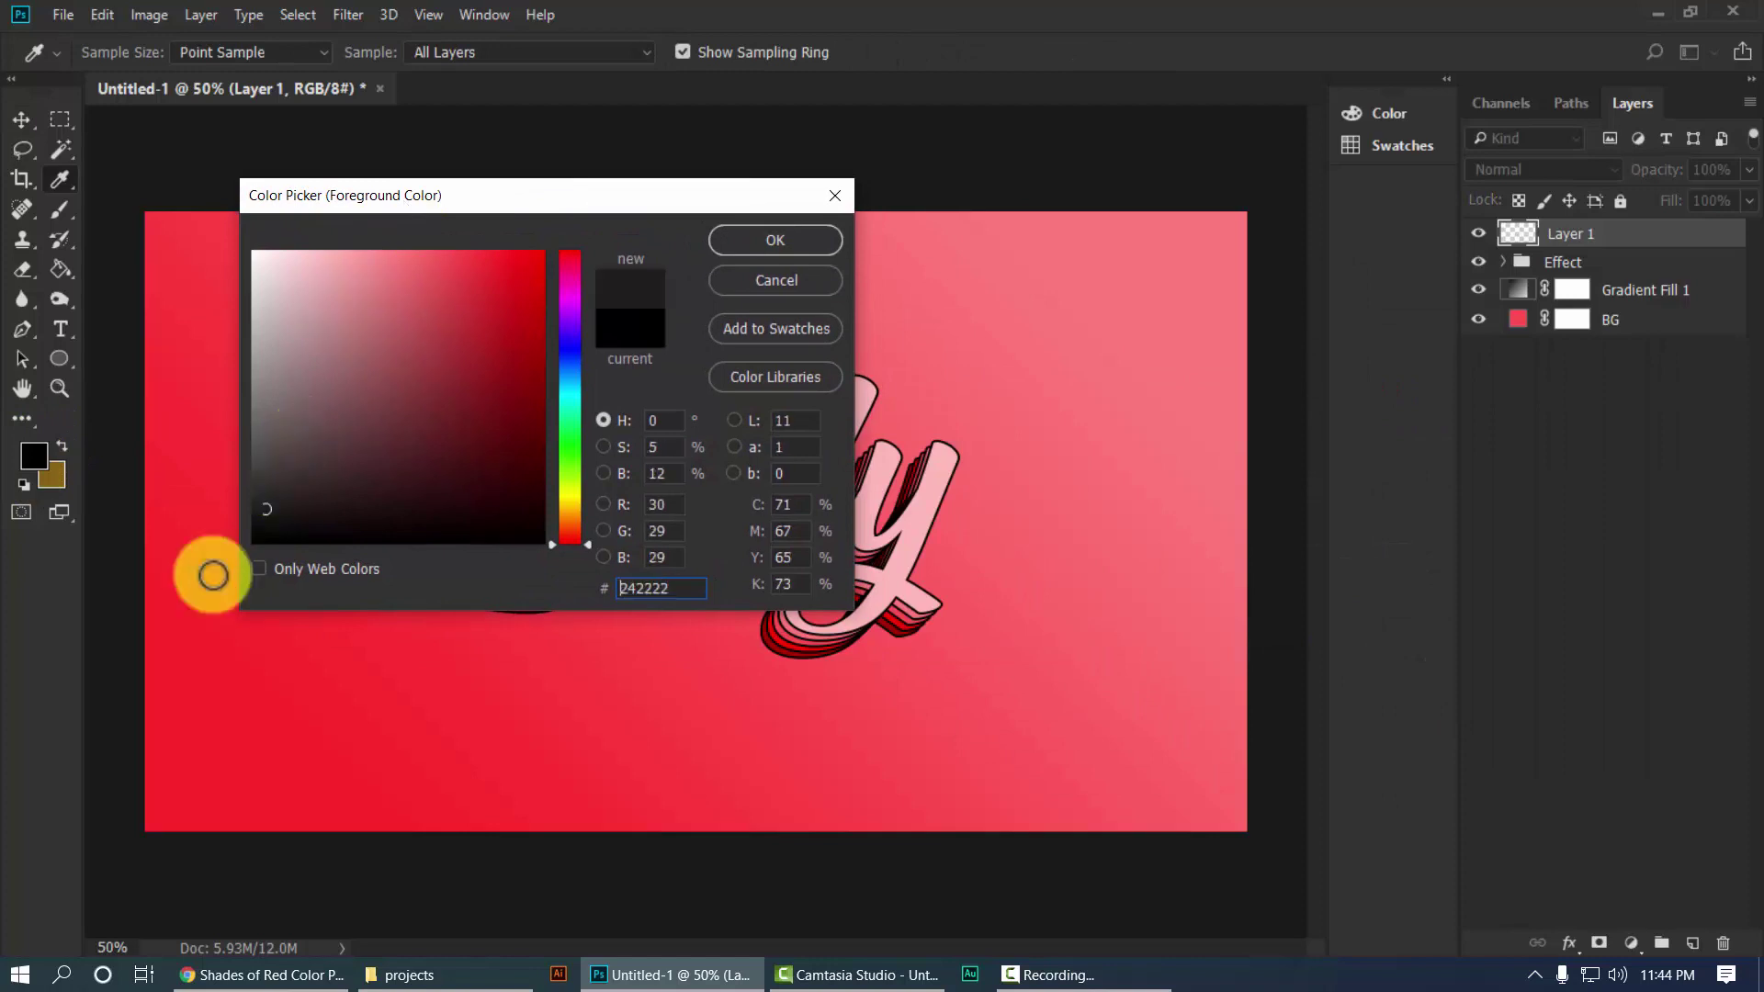
pyautogui.click(742, 241)
pyautogui.press('v')
pyautogui.moveTo(57, 273)
pyautogui.mouseDown()
pyautogui.moveTo(184, 301)
pyautogui.moveTo(200, 286)
pyautogui.mouseUp()
pyautogui.click(347, 533)
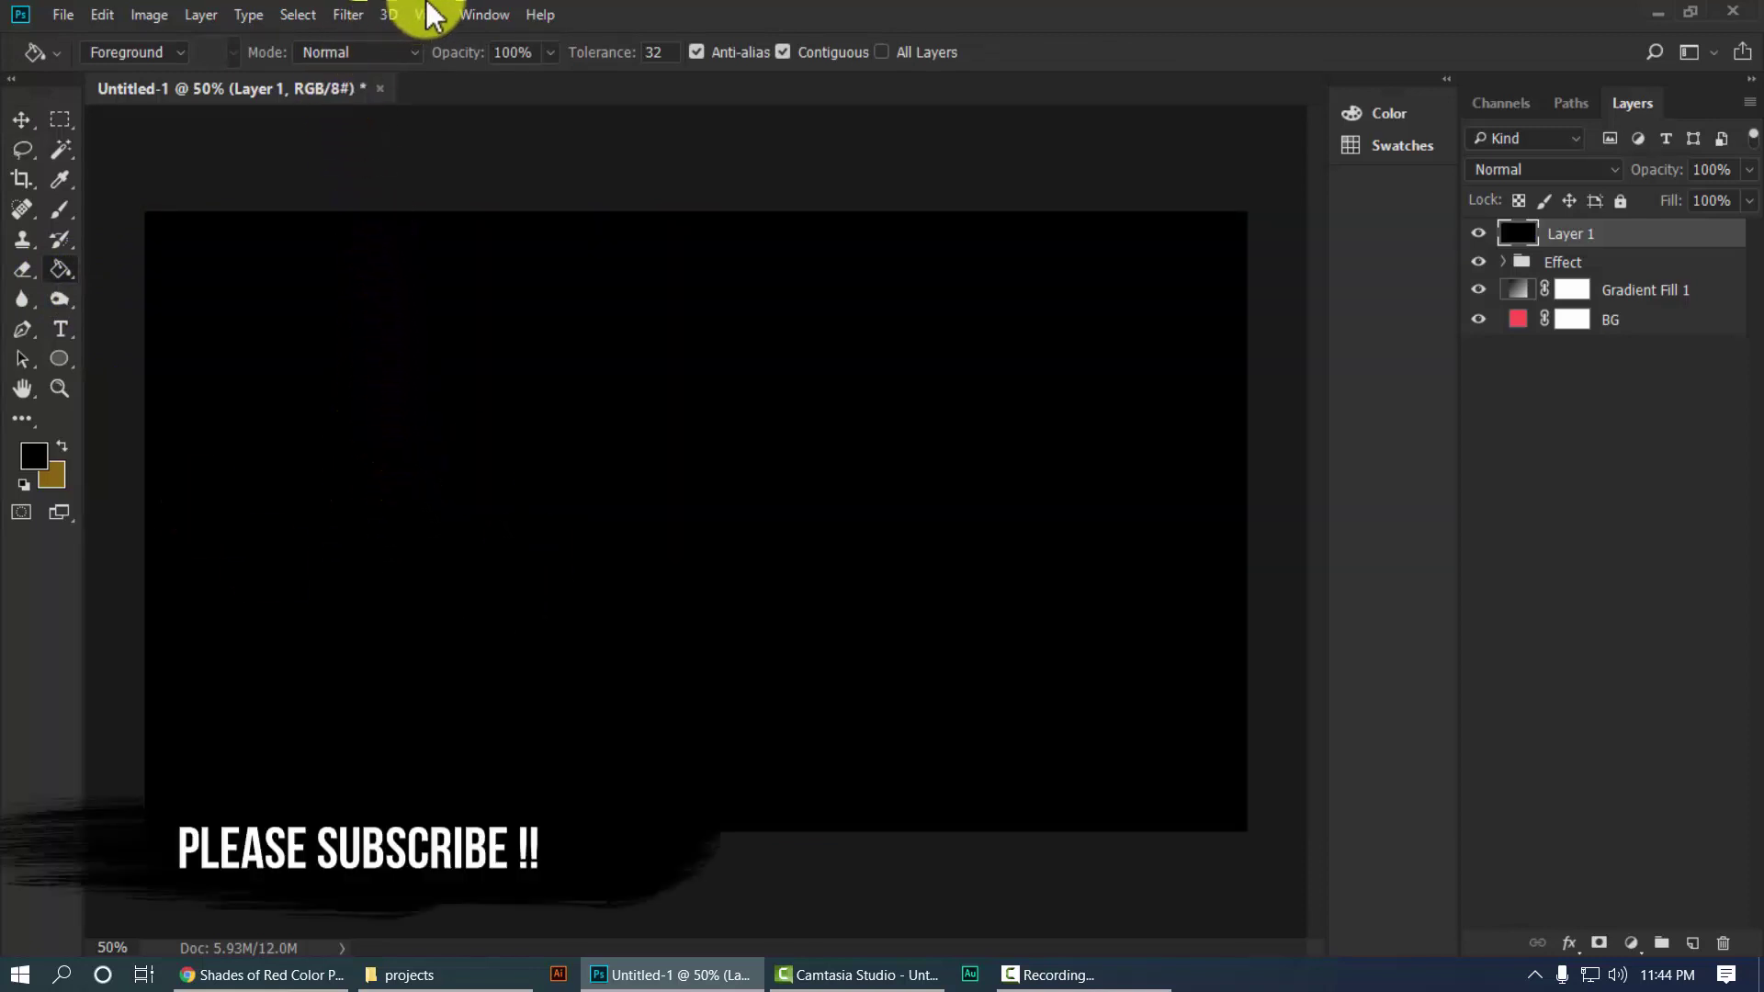
# Apply Add Noise (20.13%, Uniform, Monochromatic) to Layer 1 and blend it as Screen.
pyautogui.click(348, 14)
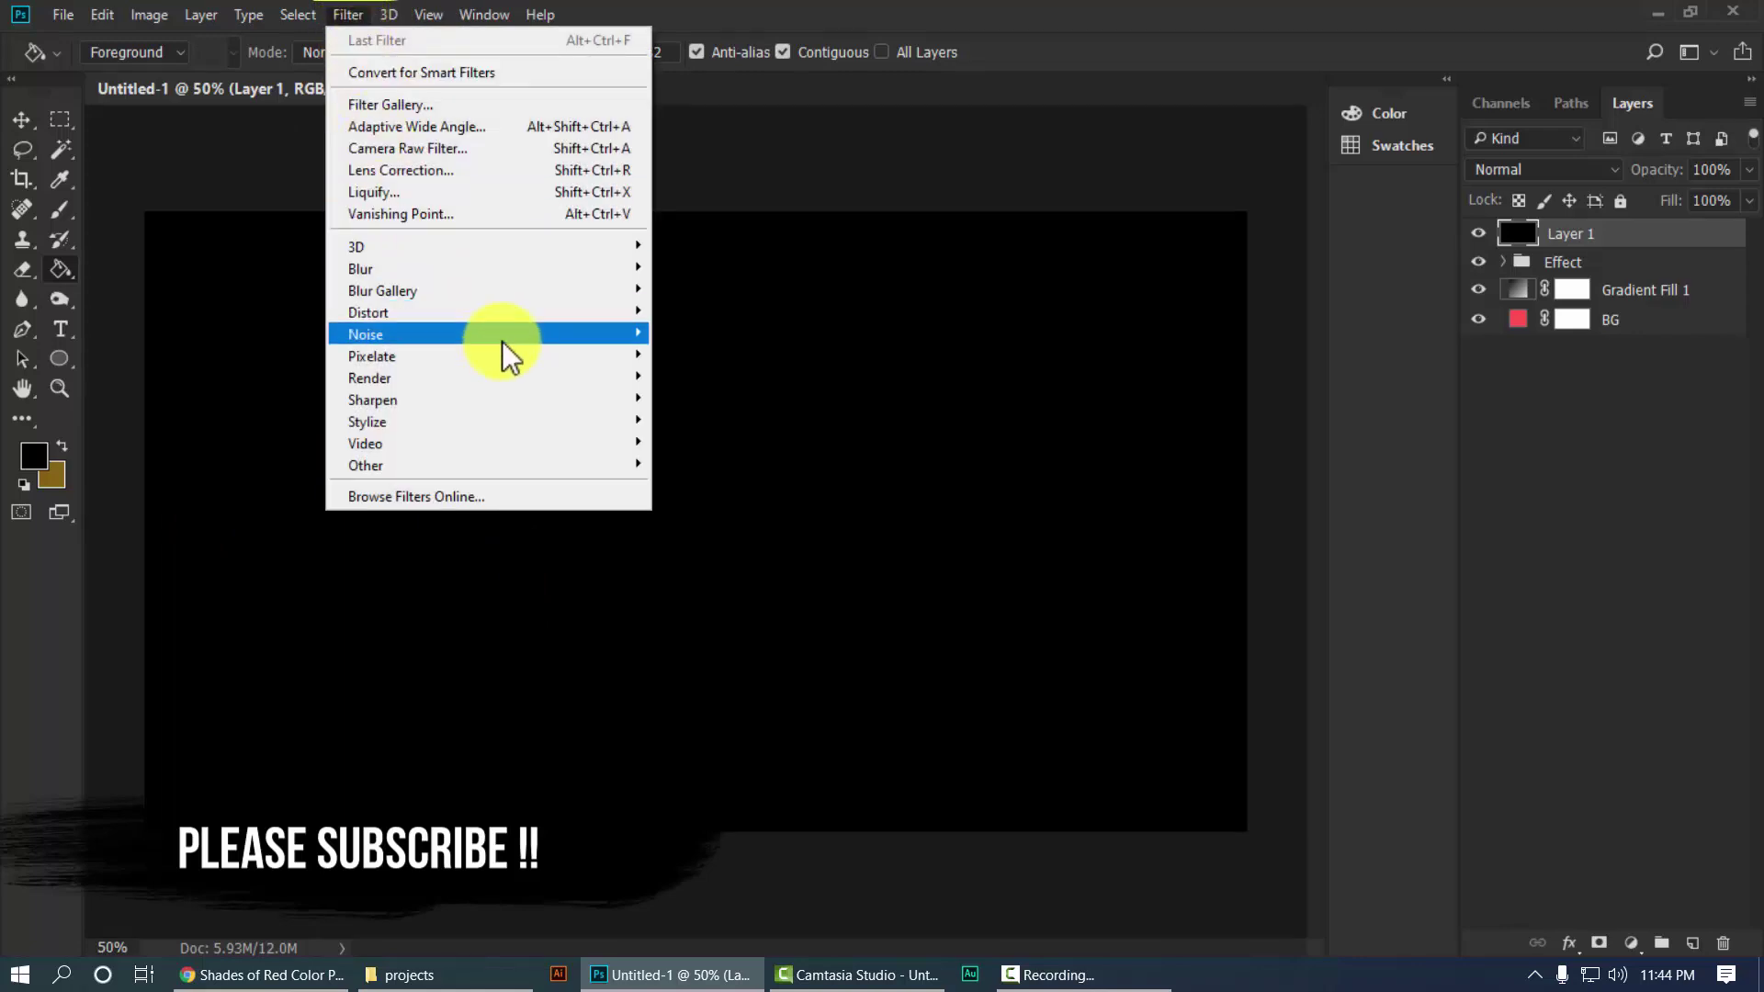
pyautogui.moveTo(502, 340)
pyautogui.click(735, 334)
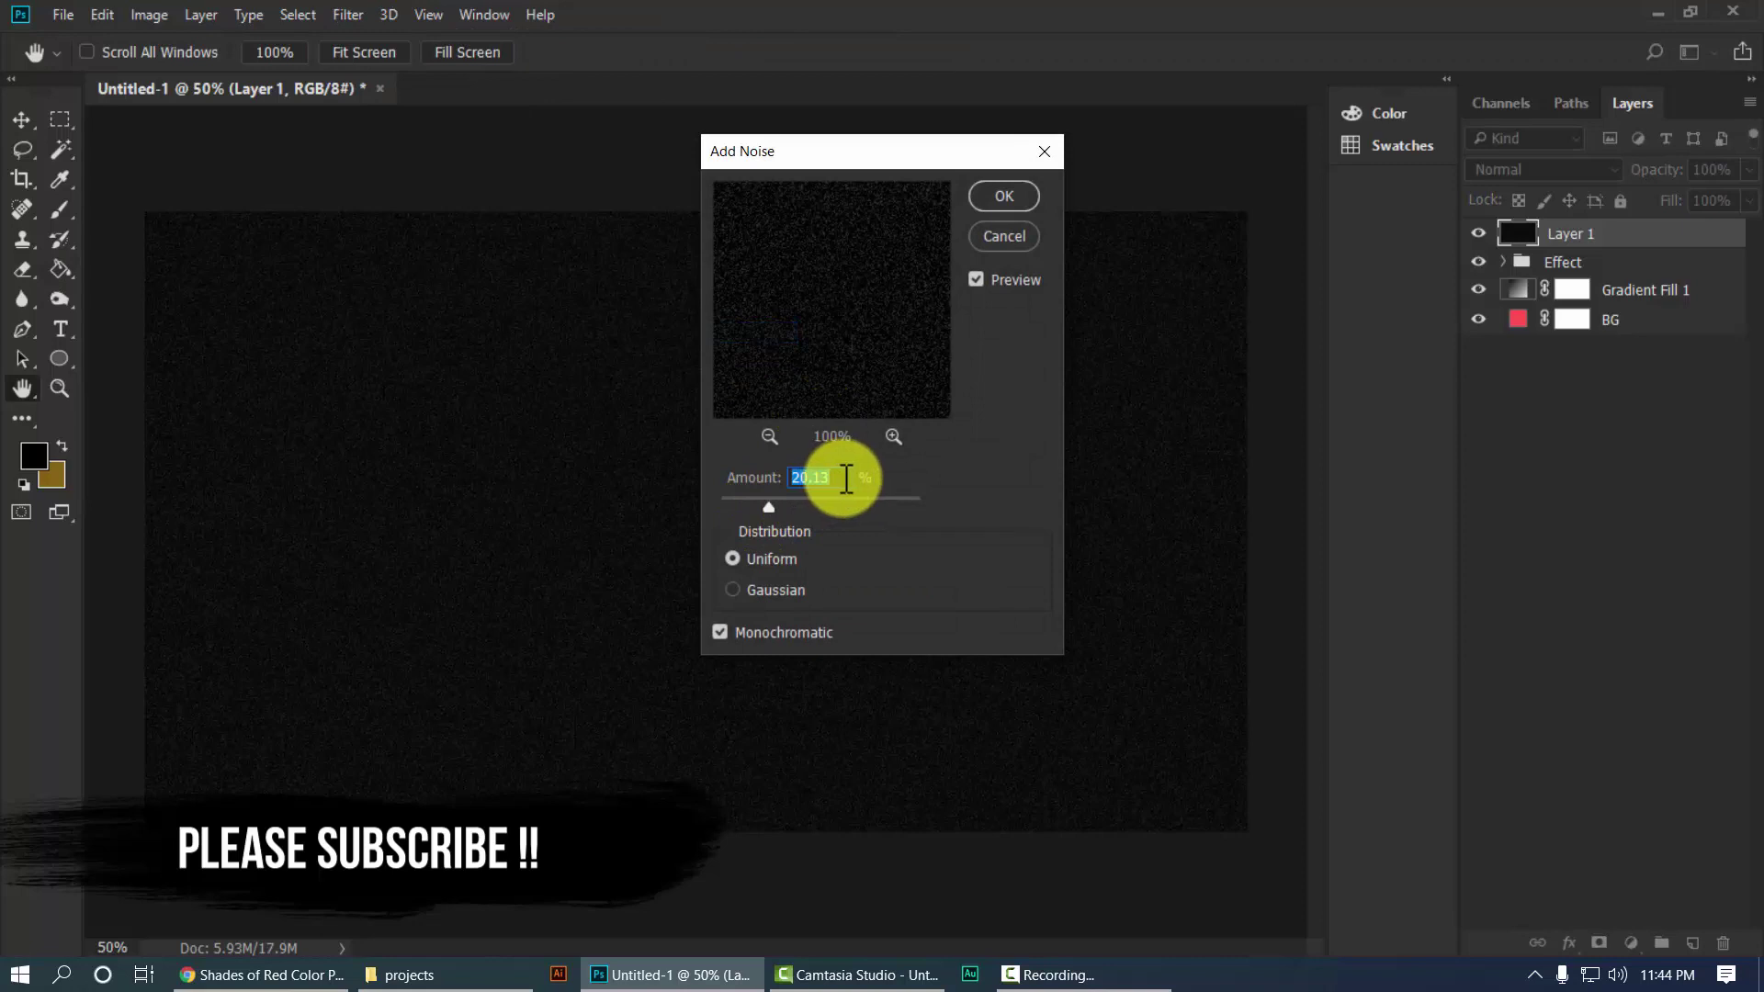
pyautogui.click(1001, 207)
pyautogui.click(1496, 167)
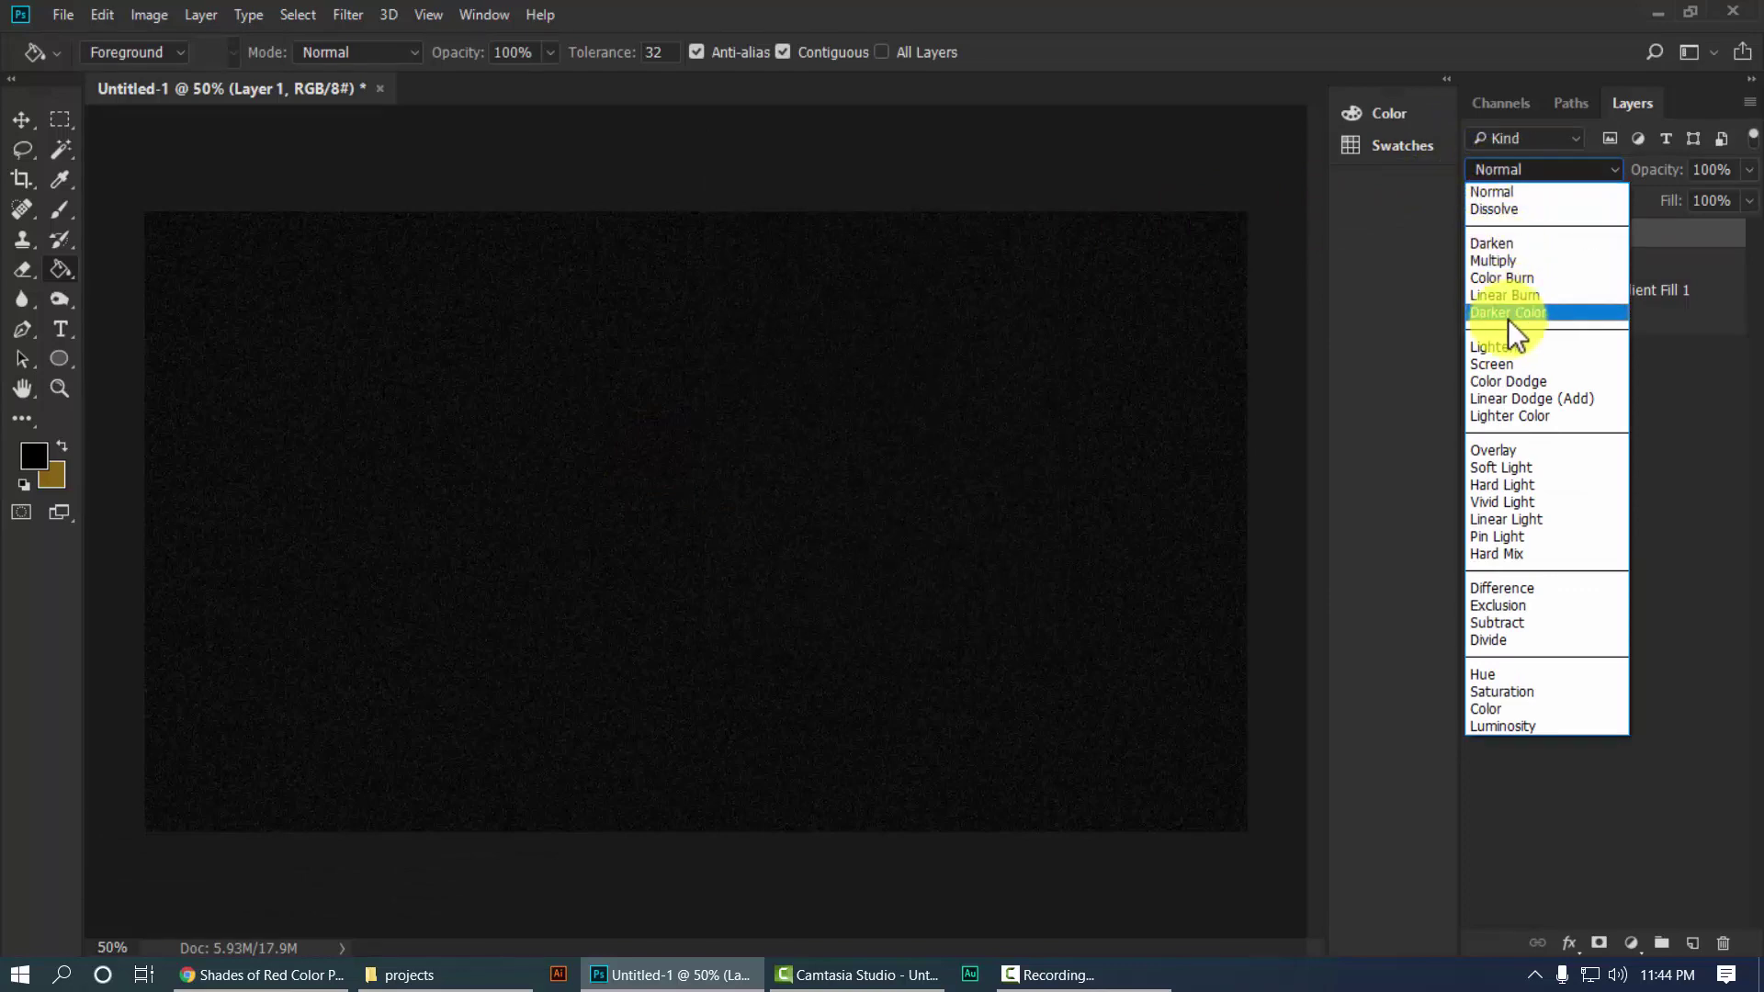
pyautogui.click(1508, 362)
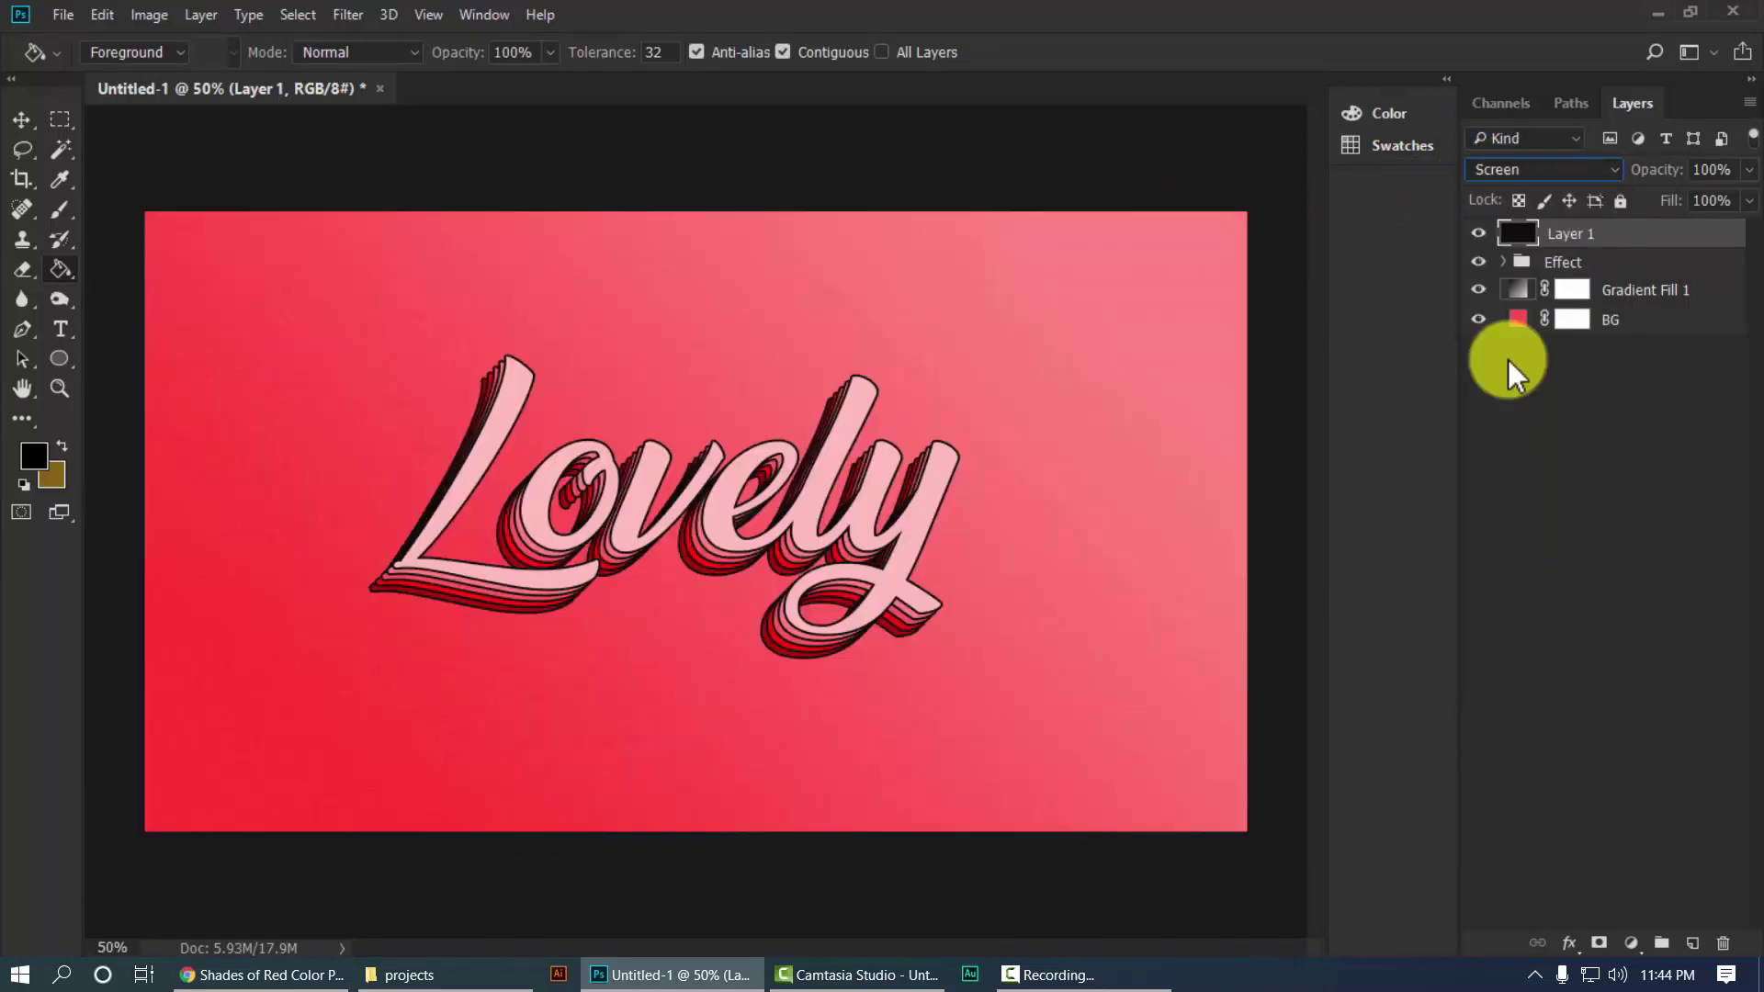
# Inspect the grain up close, return to 33.3% zoom, and expand the Effect group.
pyautogui.hotkey('ctrl', '+')
pyautogui.hotkey('ctrl', '+')
pyautogui.hotkey('ctrl', '+')
pyautogui.hotkey('ctrl', '+')
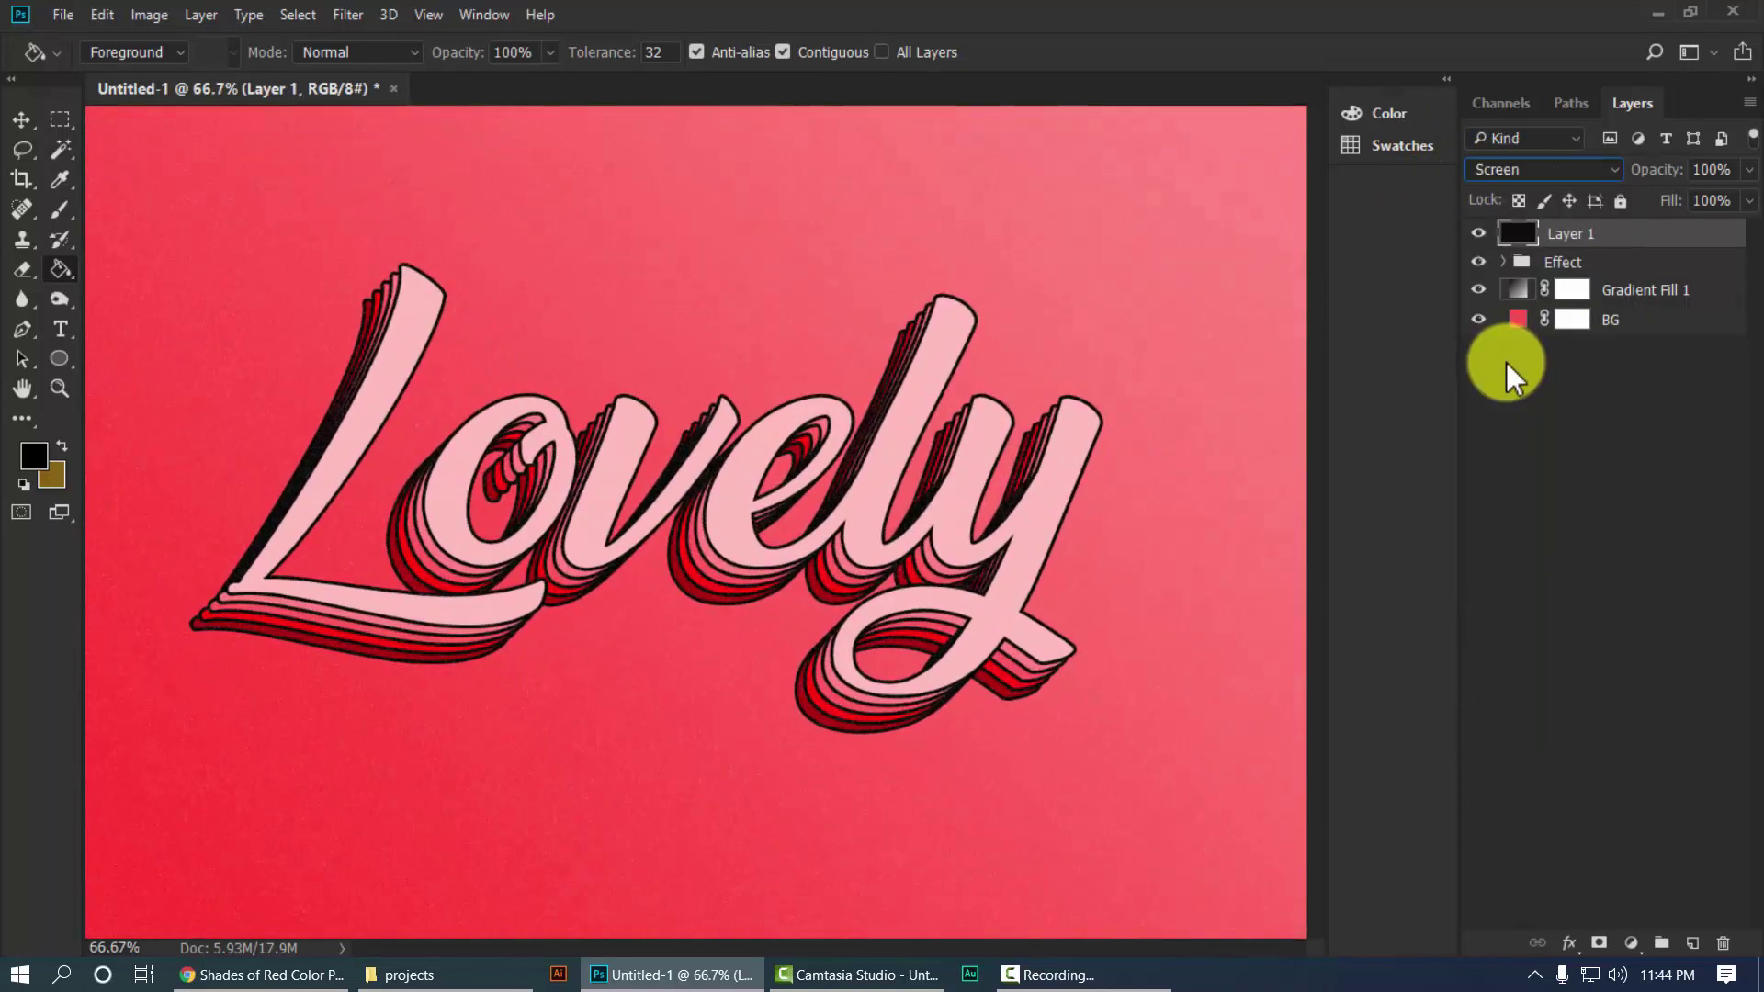
pyautogui.hotkey('ctrl', '-')
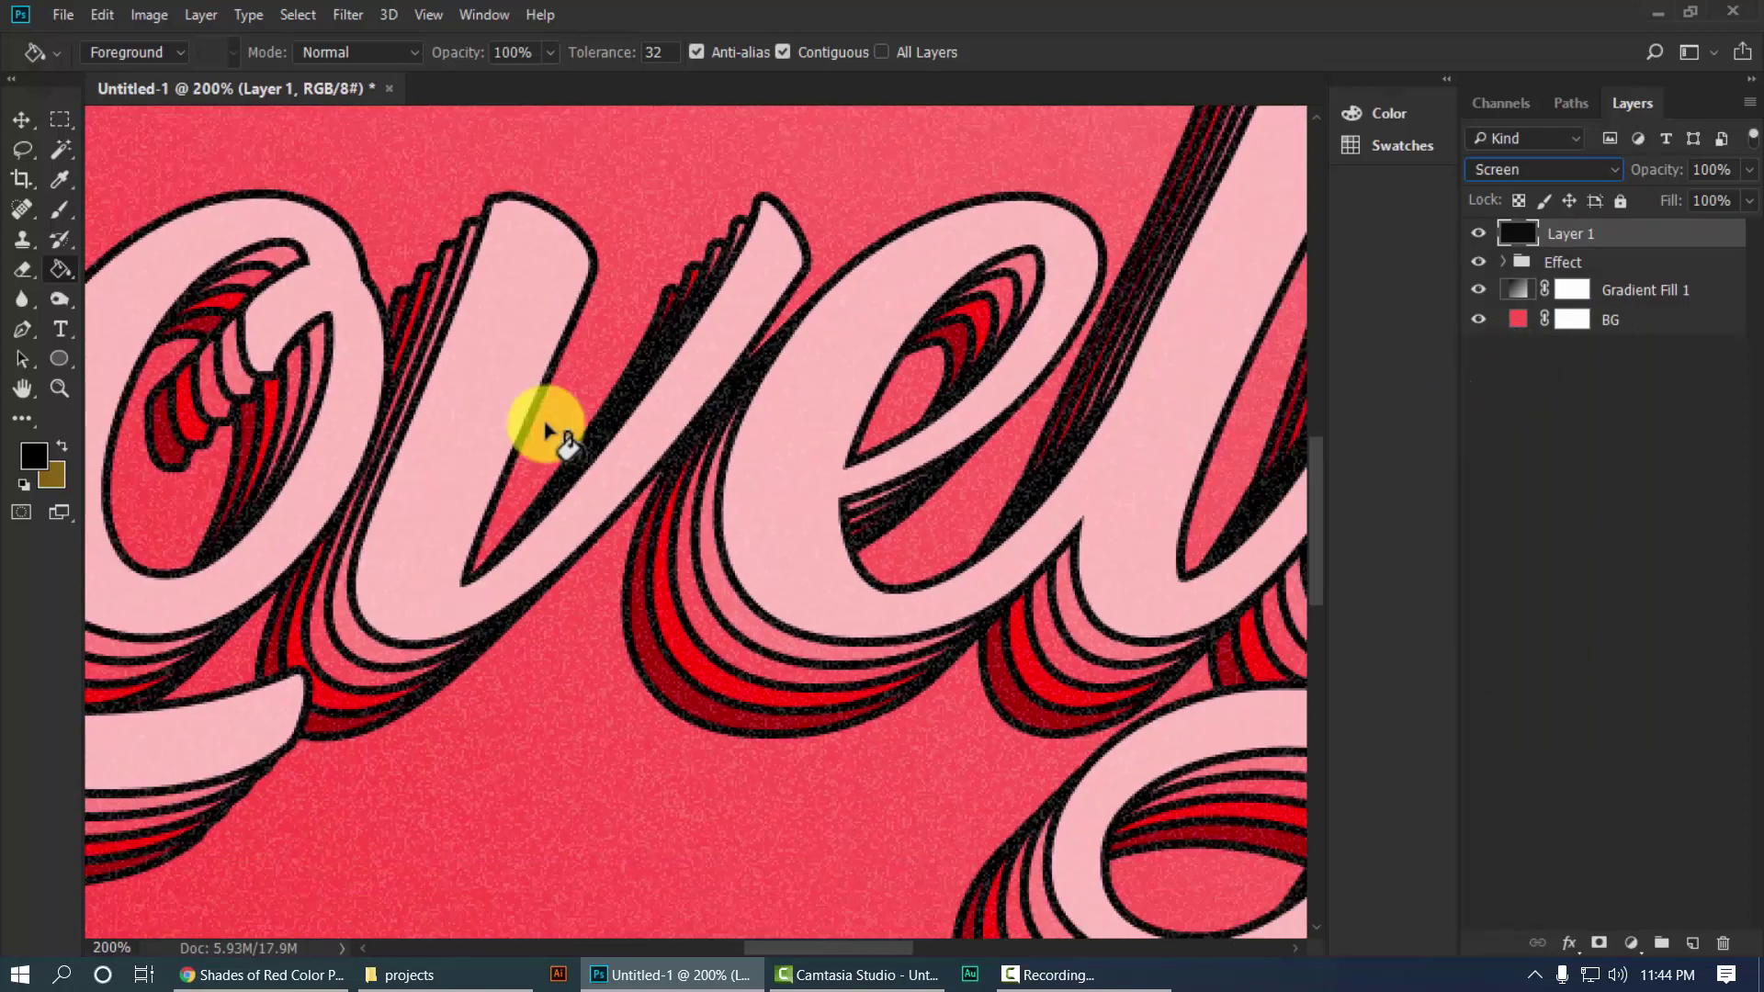
pyautogui.moveTo(422, 521); pyautogui.dragTo(896, 567)
pyautogui.hotkey('ctrl', '-')
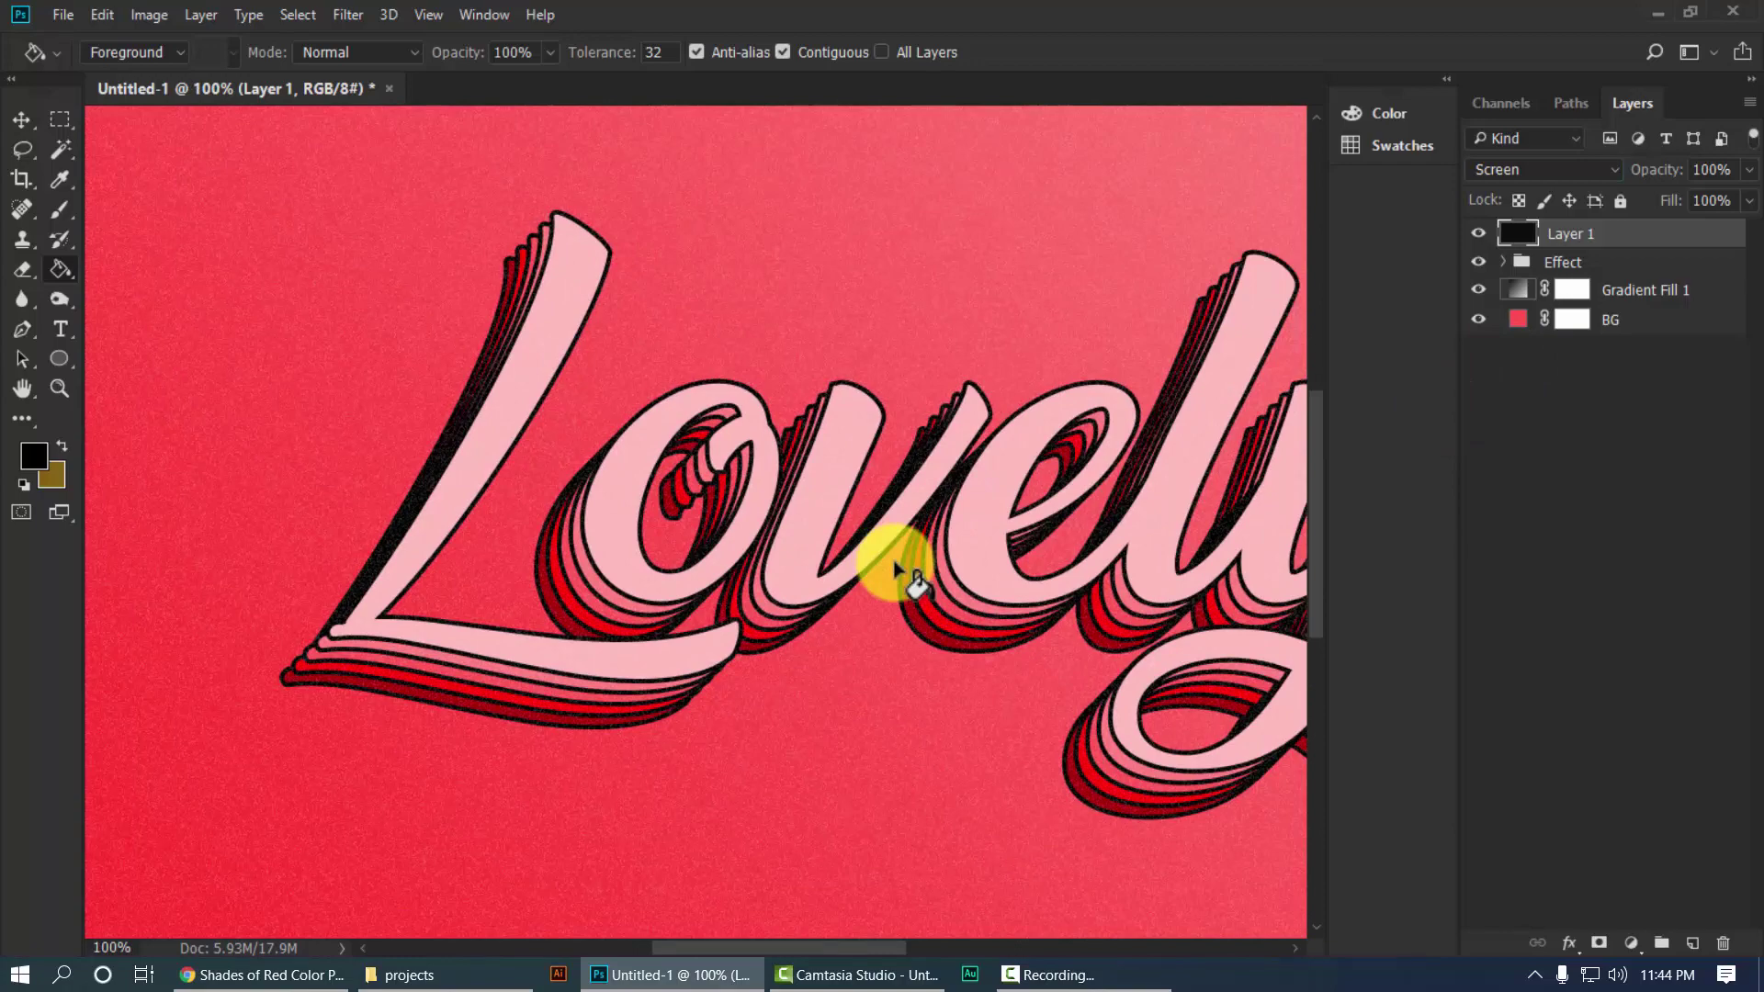
pyautogui.hotkey('ctrl', '-')
pyautogui.hotkey('ctrl', '-')
pyautogui.hotkey('ctrl', '-')
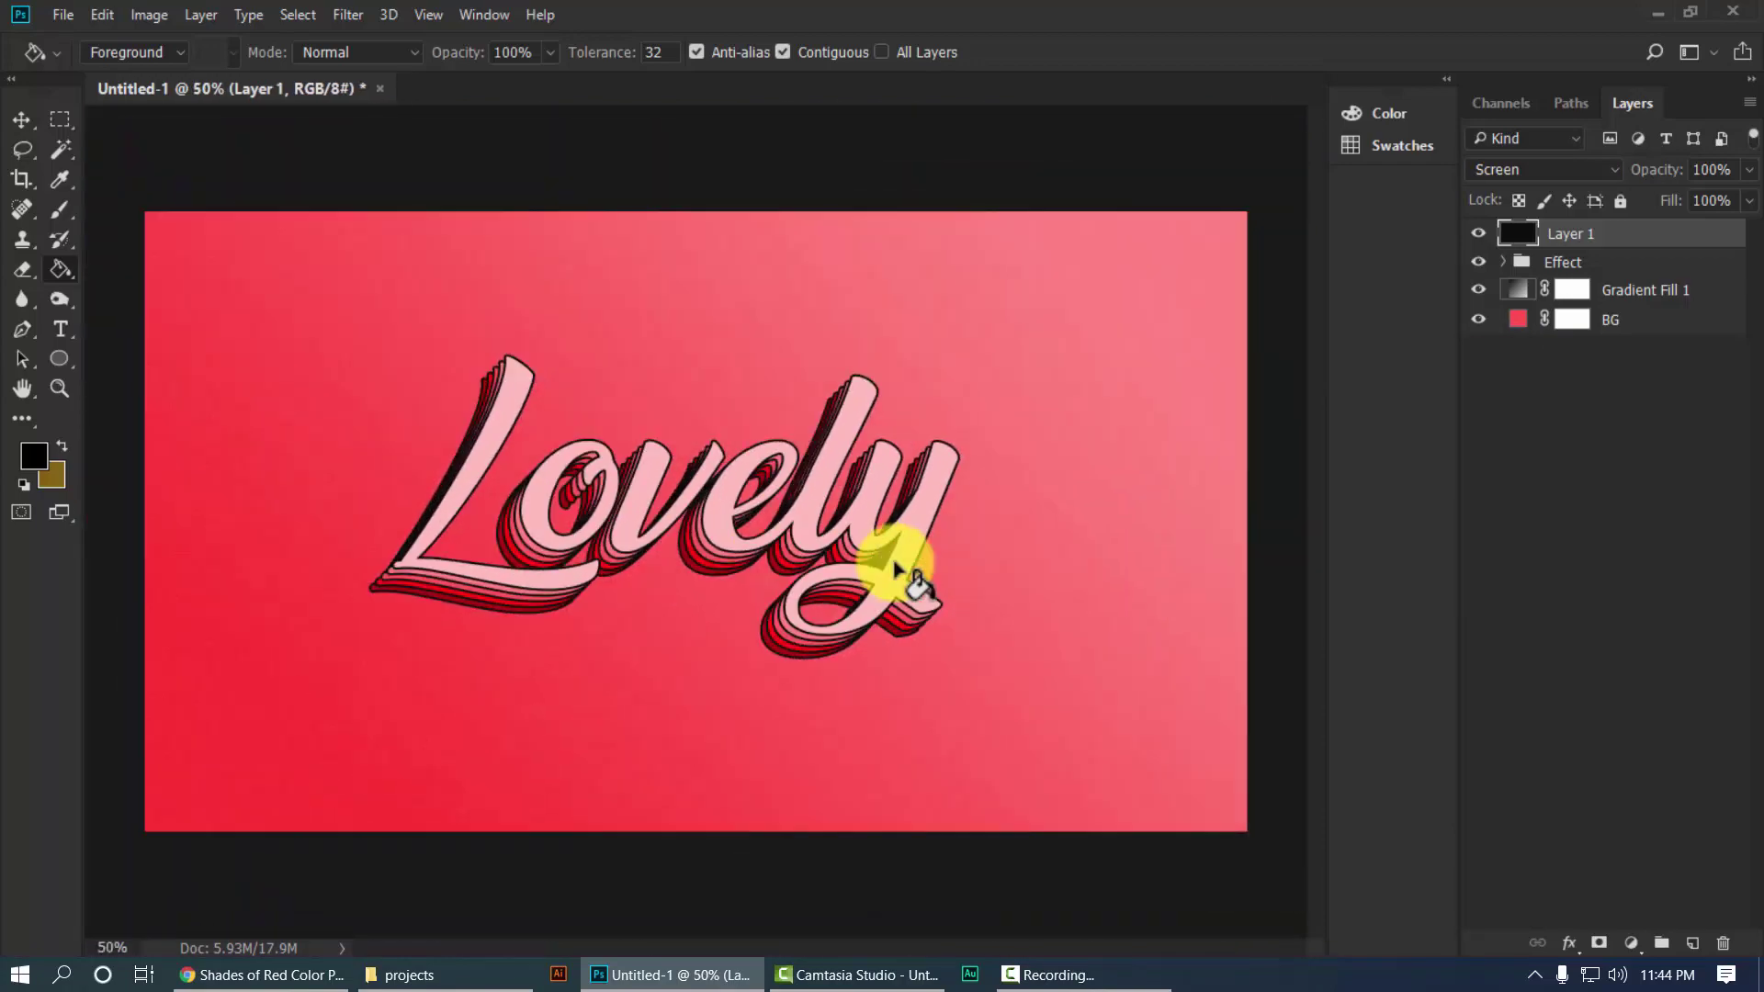
pyautogui.hotkey('ctrl', '+')
pyautogui.hotkey('ctrl', '-')
pyautogui.click(1529, 483)
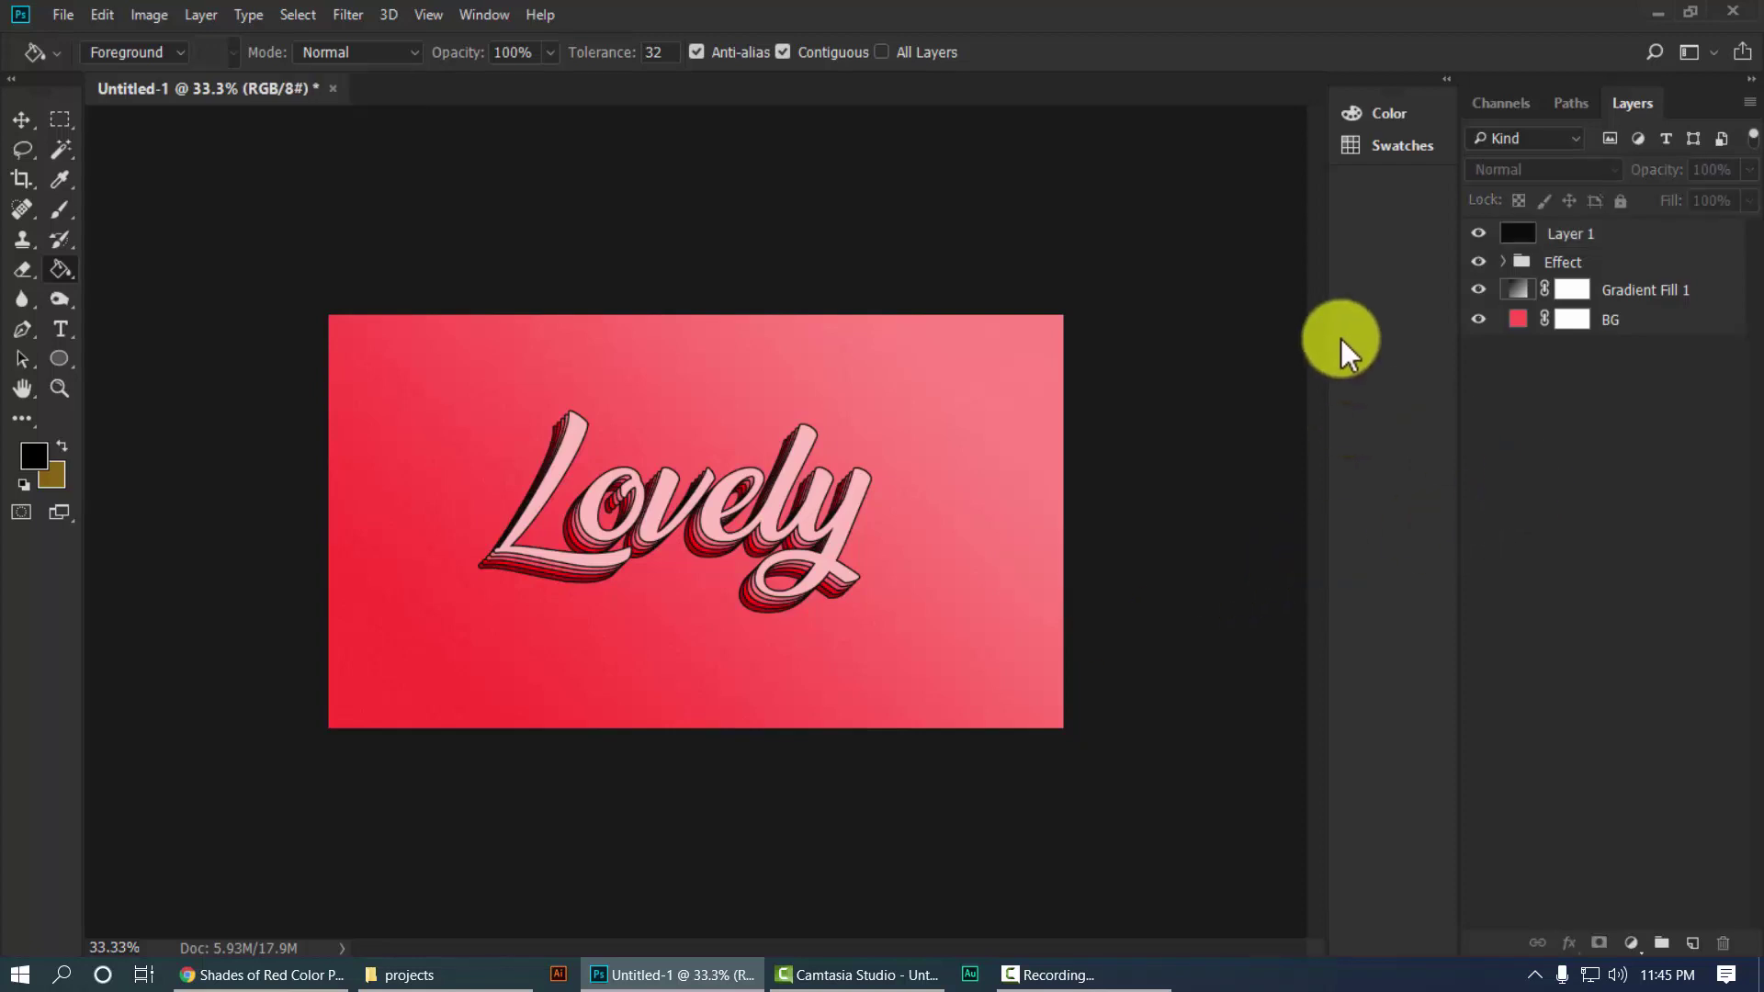
pyautogui.click(1506, 263)
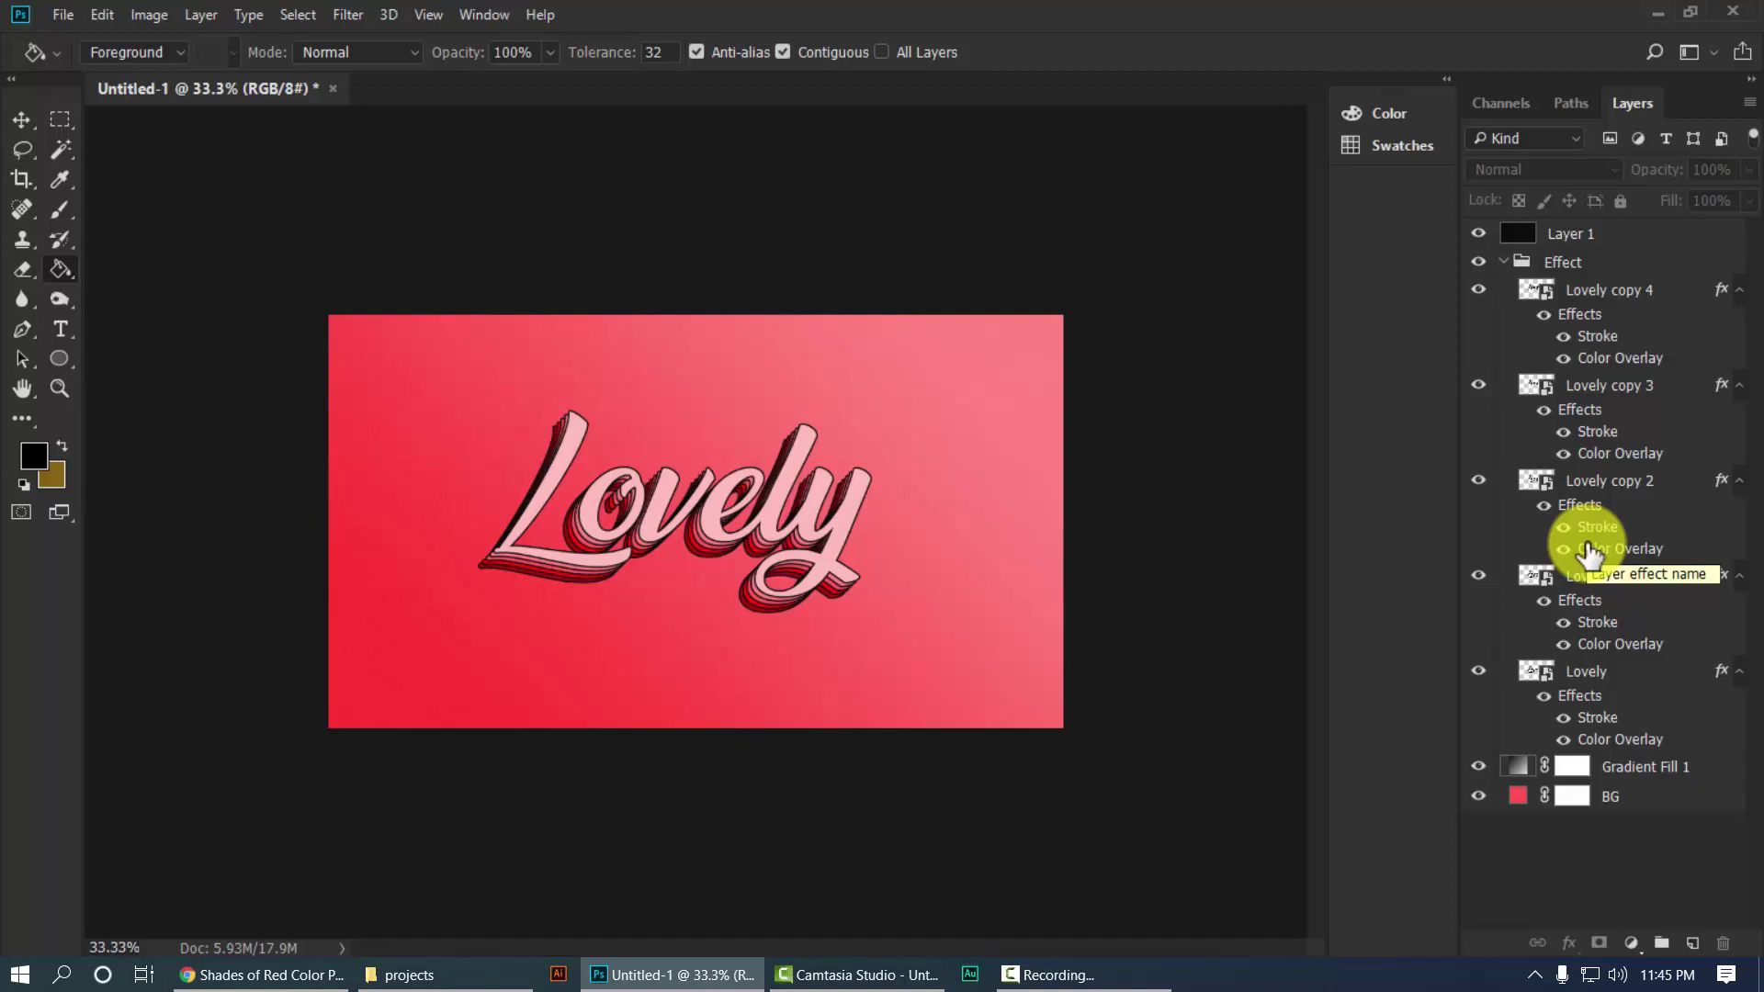
# Open the Lovely copy 4 smart object and crop outward to enlarge its canvas on all sides.
pyautogui.doubleClick(1539, 293)
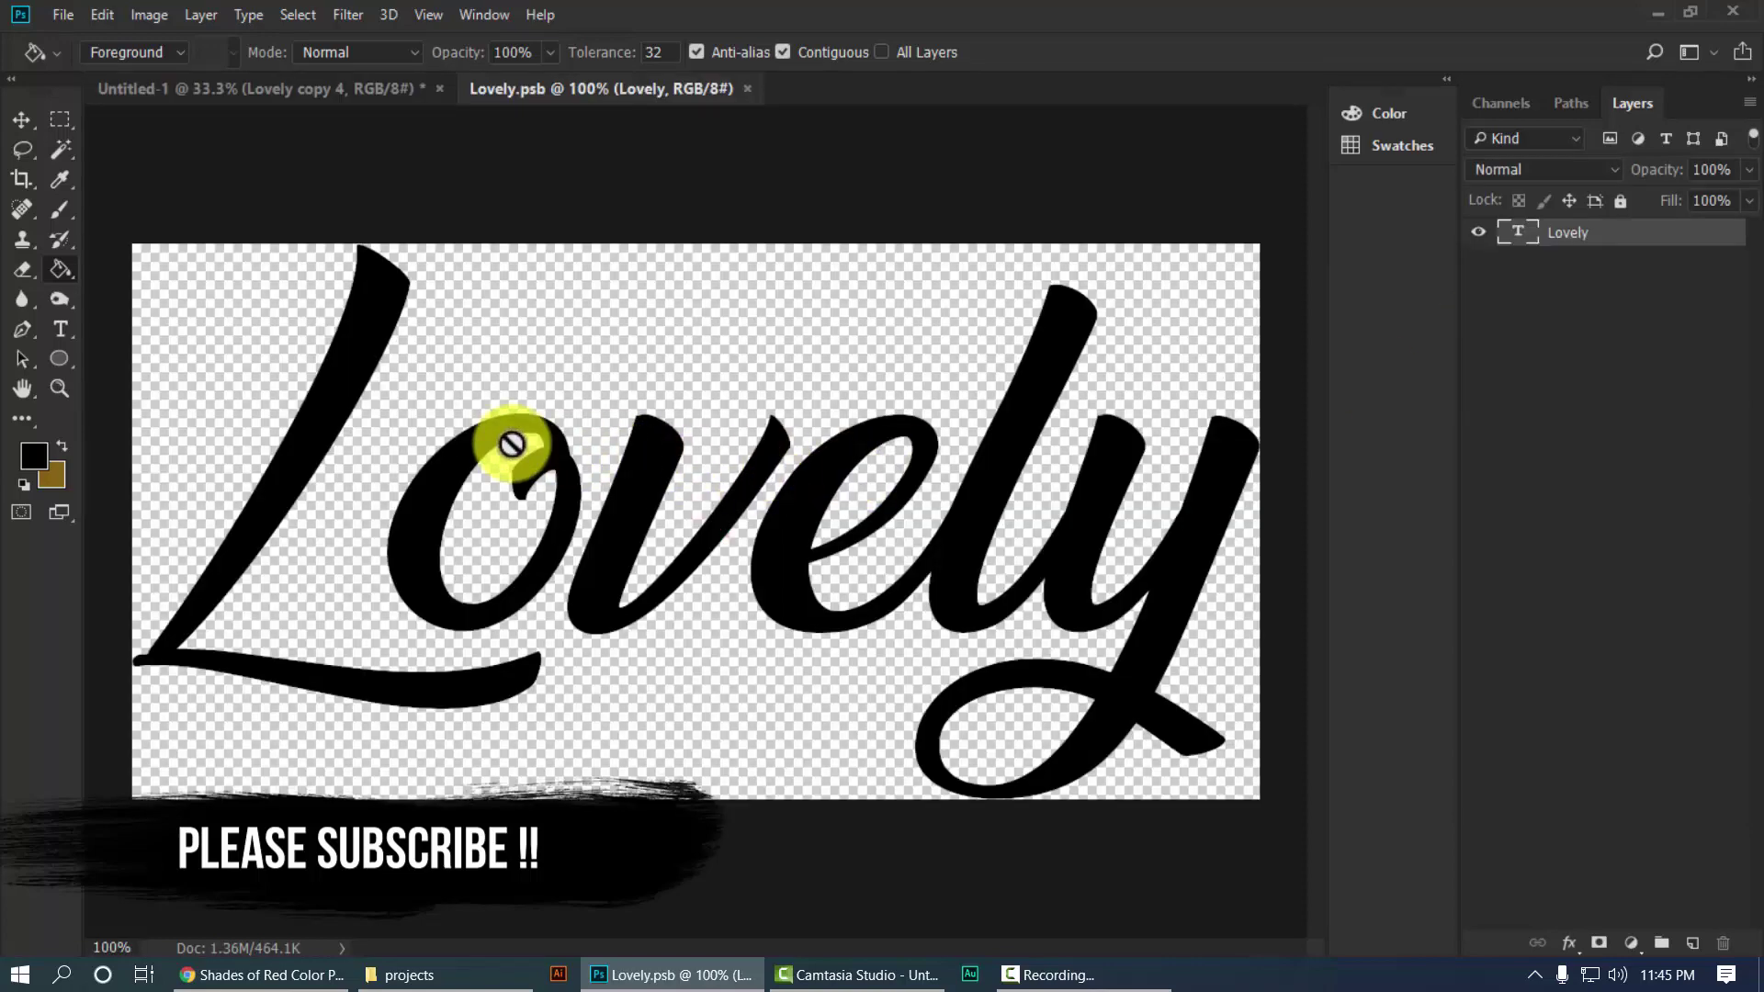
pyautogui.hotkey('ctrl', '-')
pyautogui.hotkey('ctrl', '-')
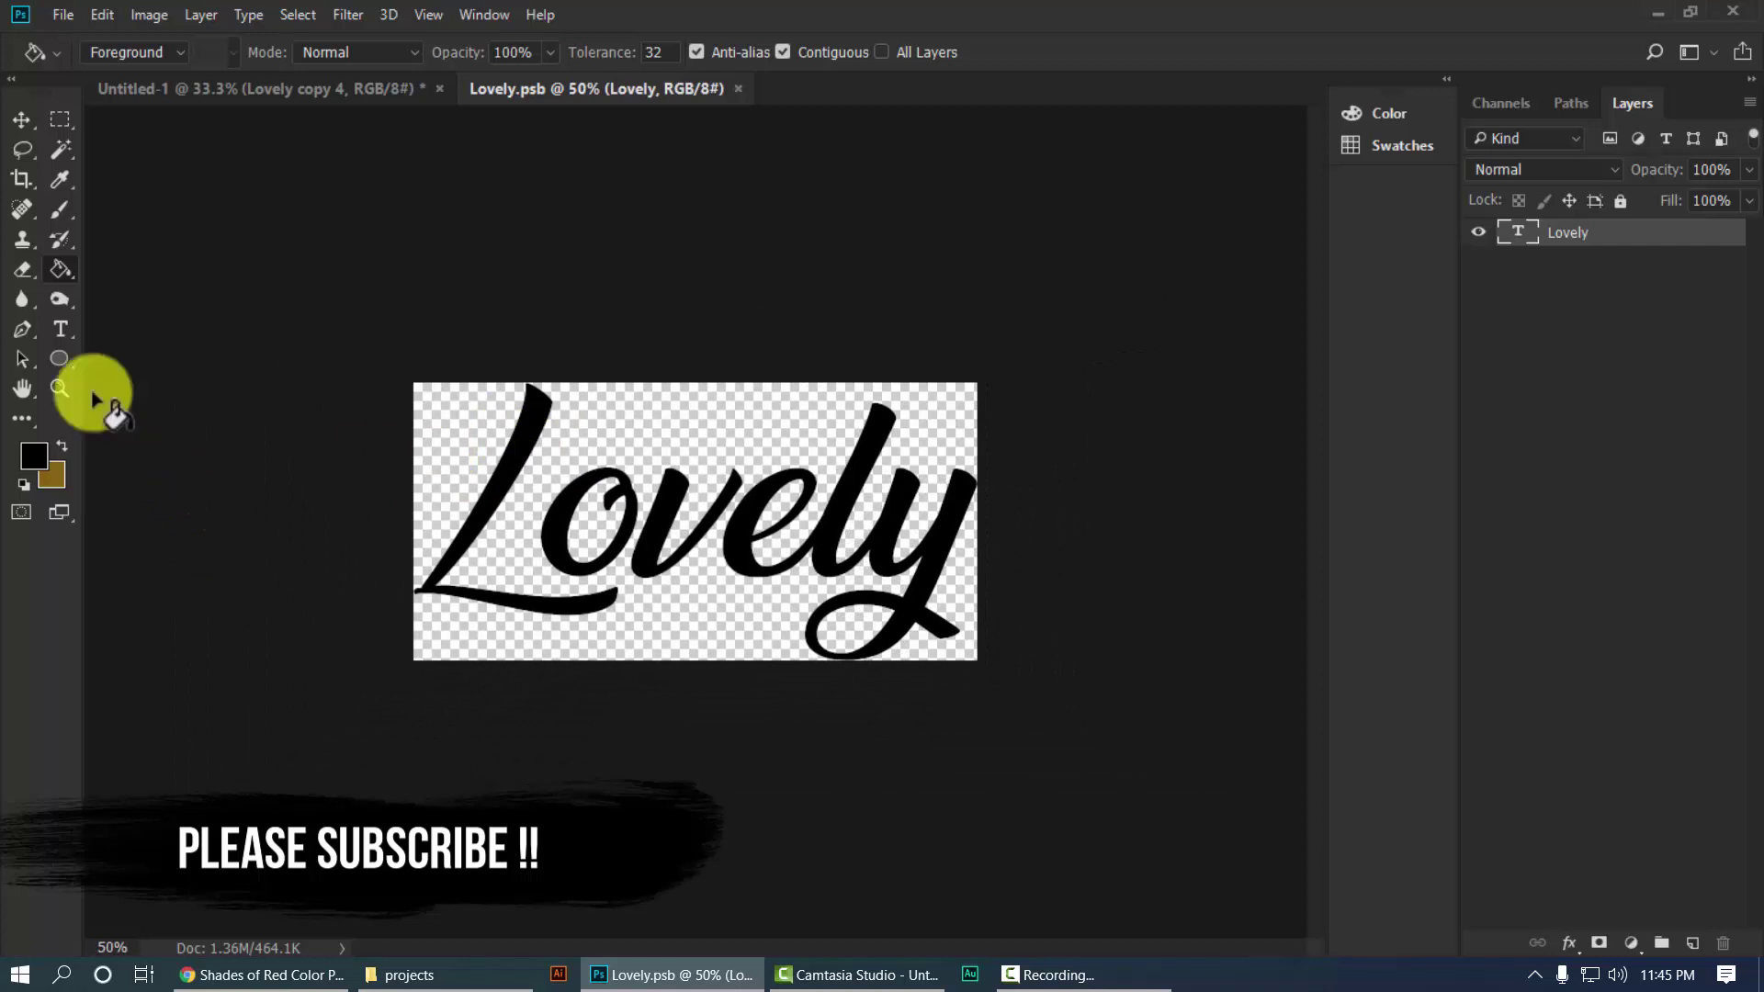
pyautogui.click(22, 178)
pyautogui.moveTo(689, 376); pyautogui.dragTo(691, 210)
pyautogui.moveTo(973, 524); pyautogui.dragTo(1105, 529)
pyautogui.moveTo(700, 755); pyautogui.dragTo(693, 815)
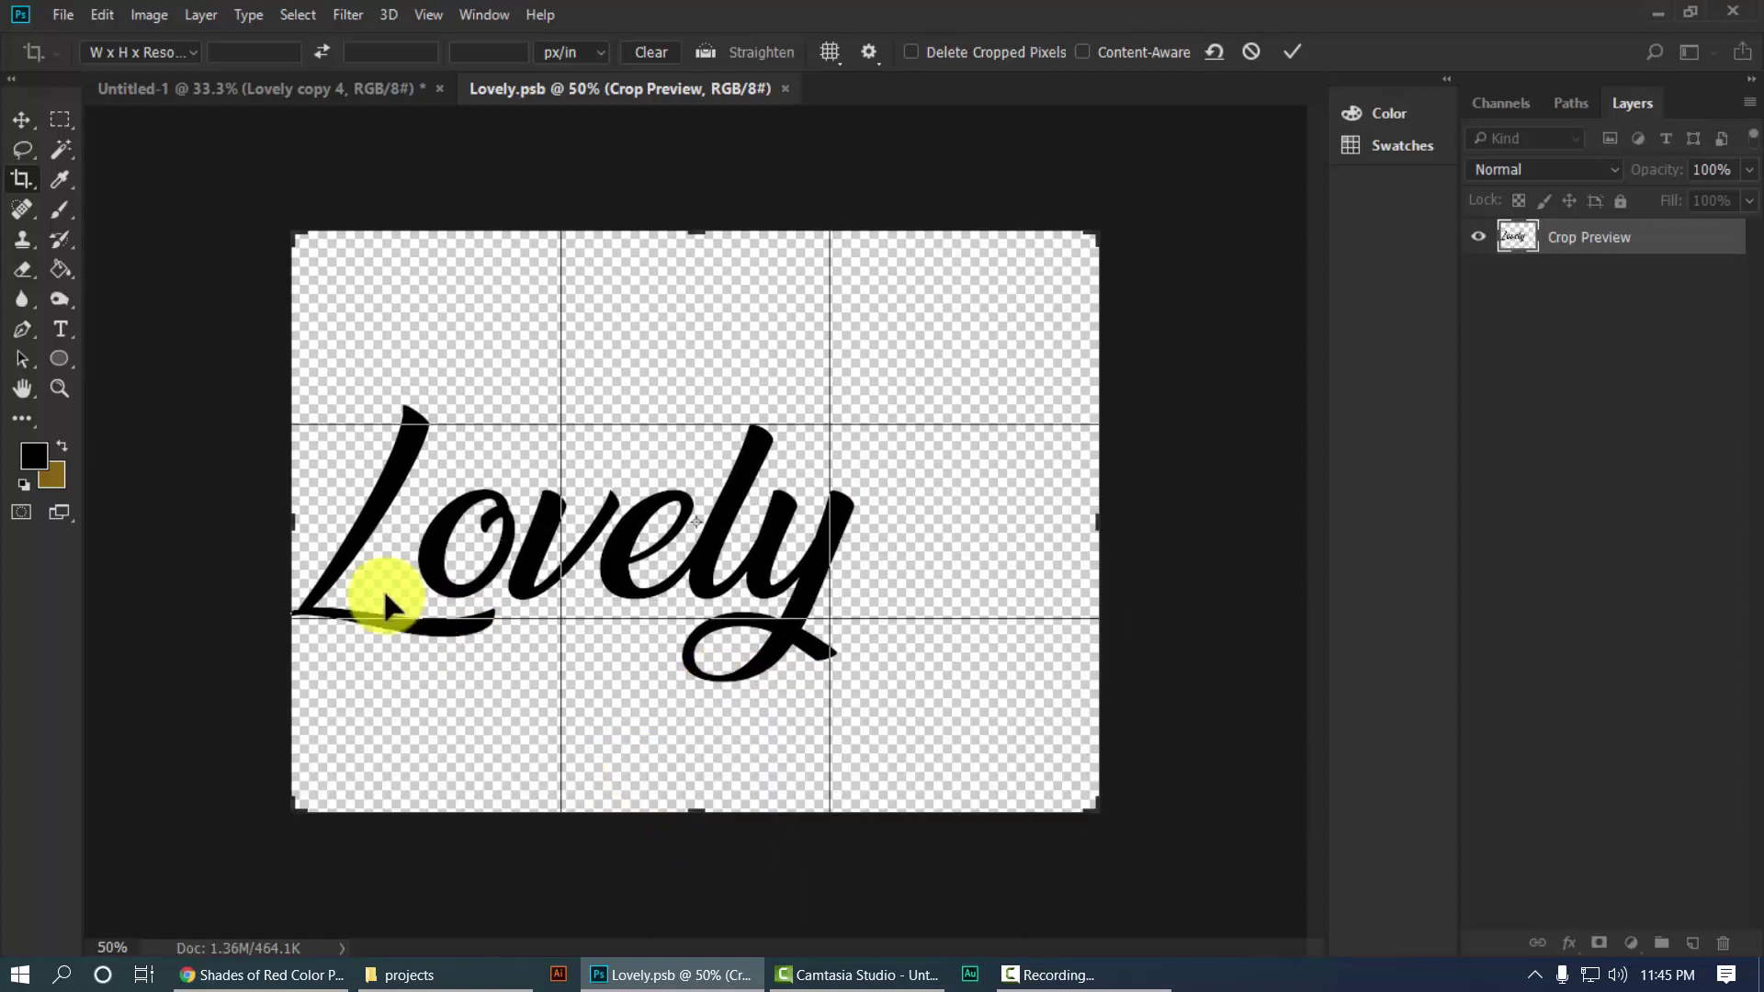
pyautogui.moveTo(293, 524); pyautogui.dragTo(189, 512)
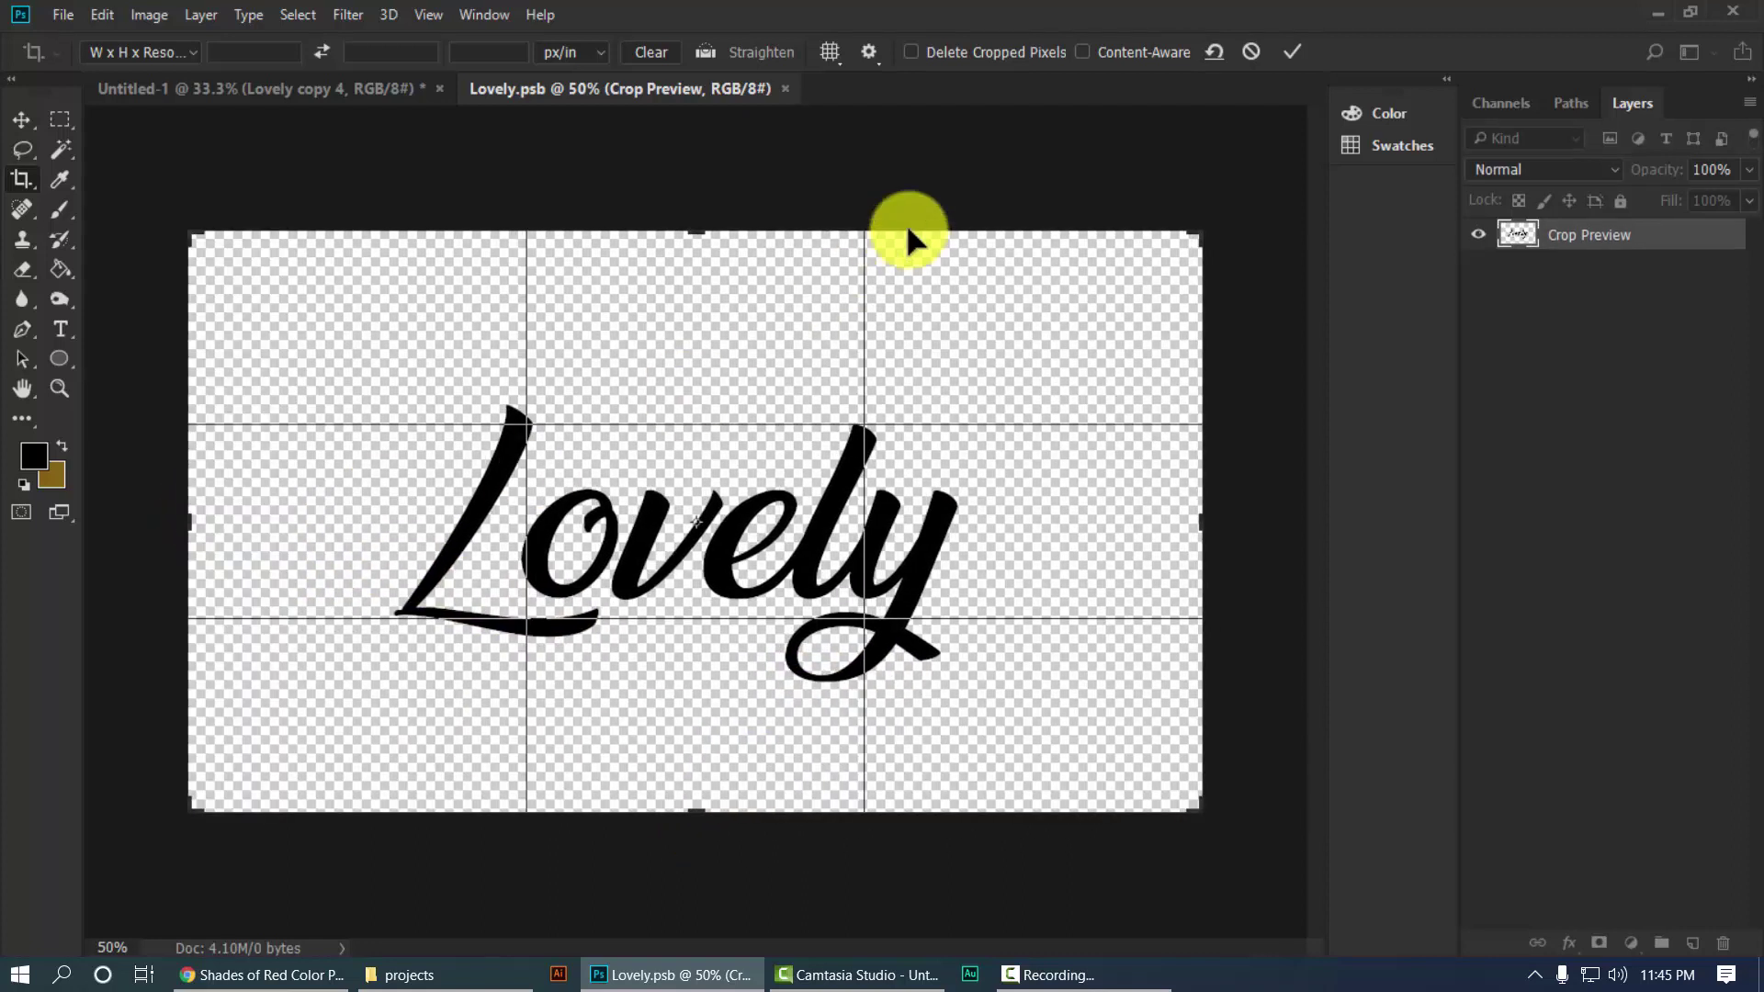
pyautogui.click(1293, 52)
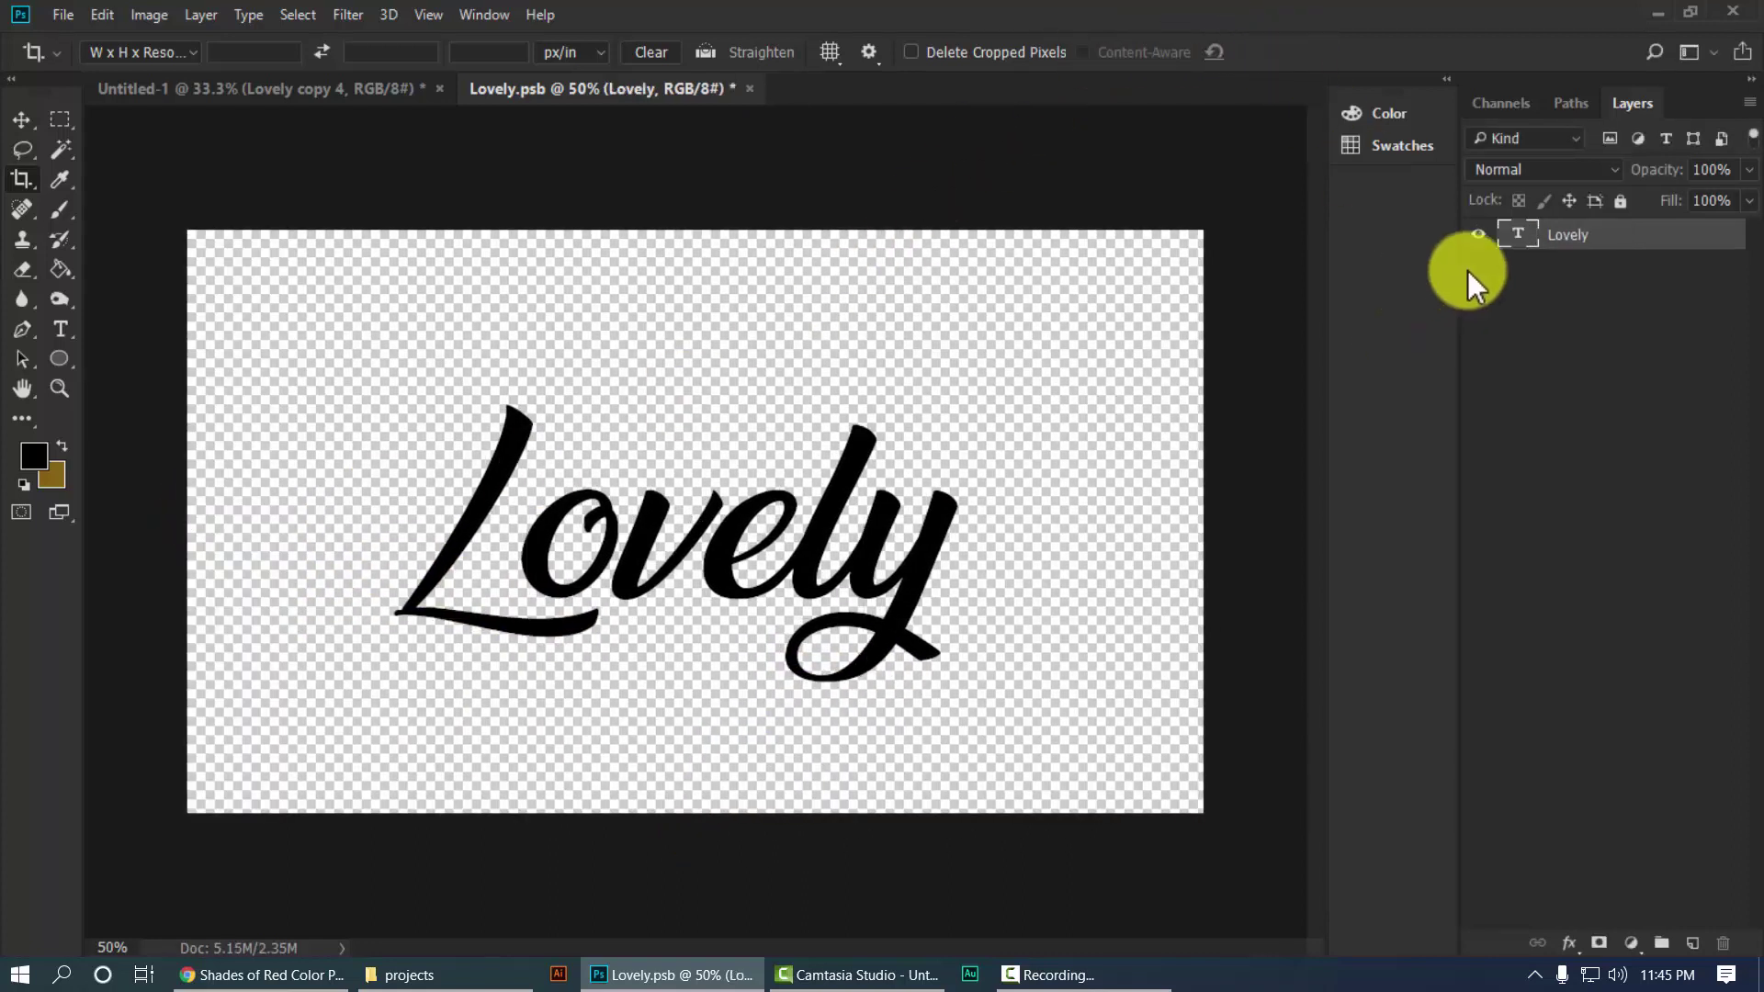
# Replace the text with 'Vibes', save Lovely.psb, and return to the Untitled-1 design.
pyautogui.doubleClick(1520, 240)
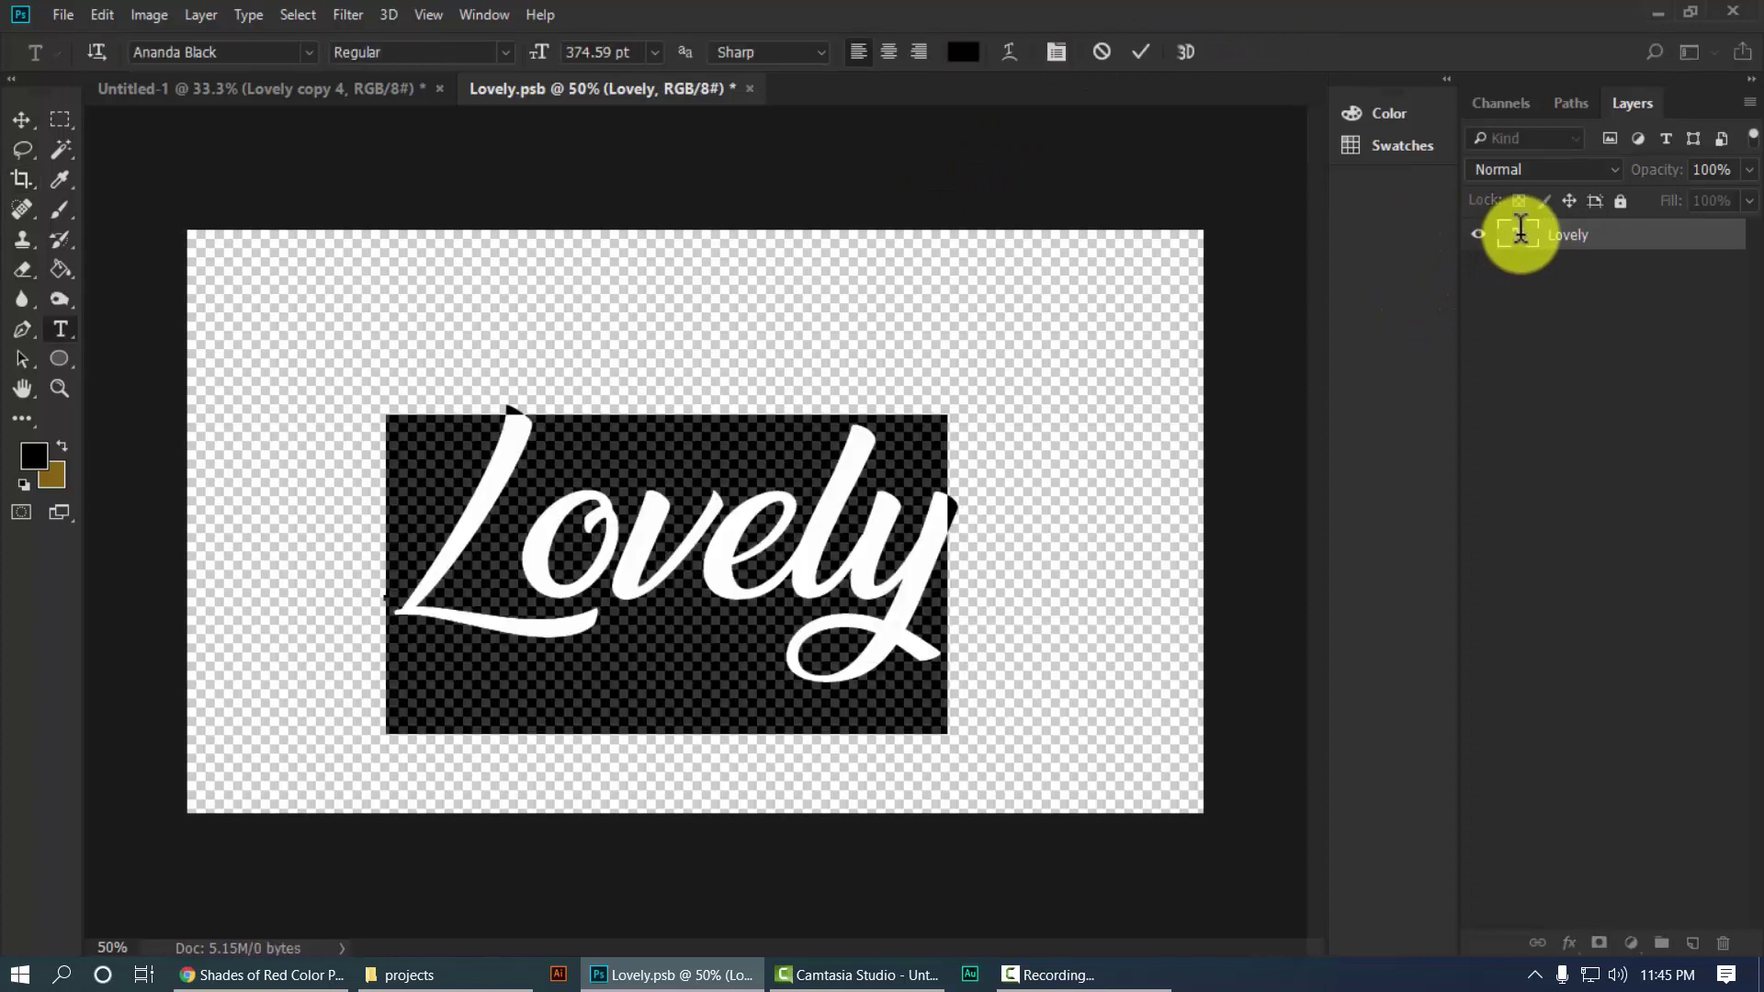
pyautogui.write('V')
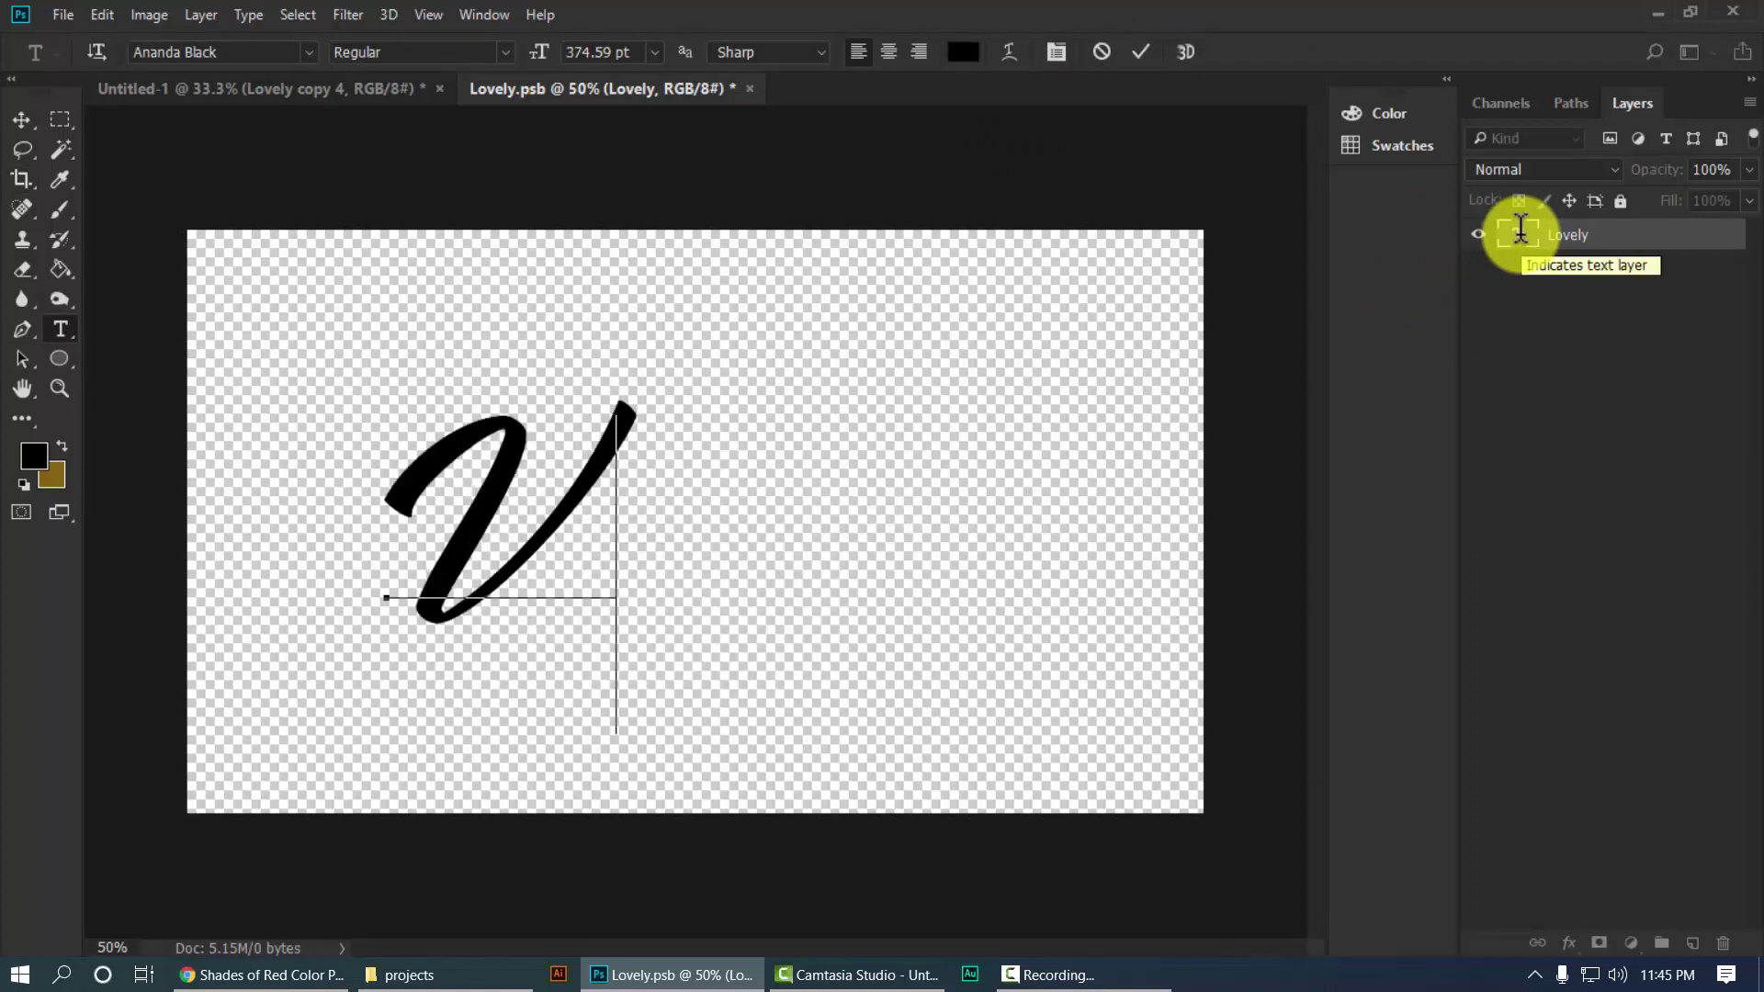
pyautogui.write('ibes')
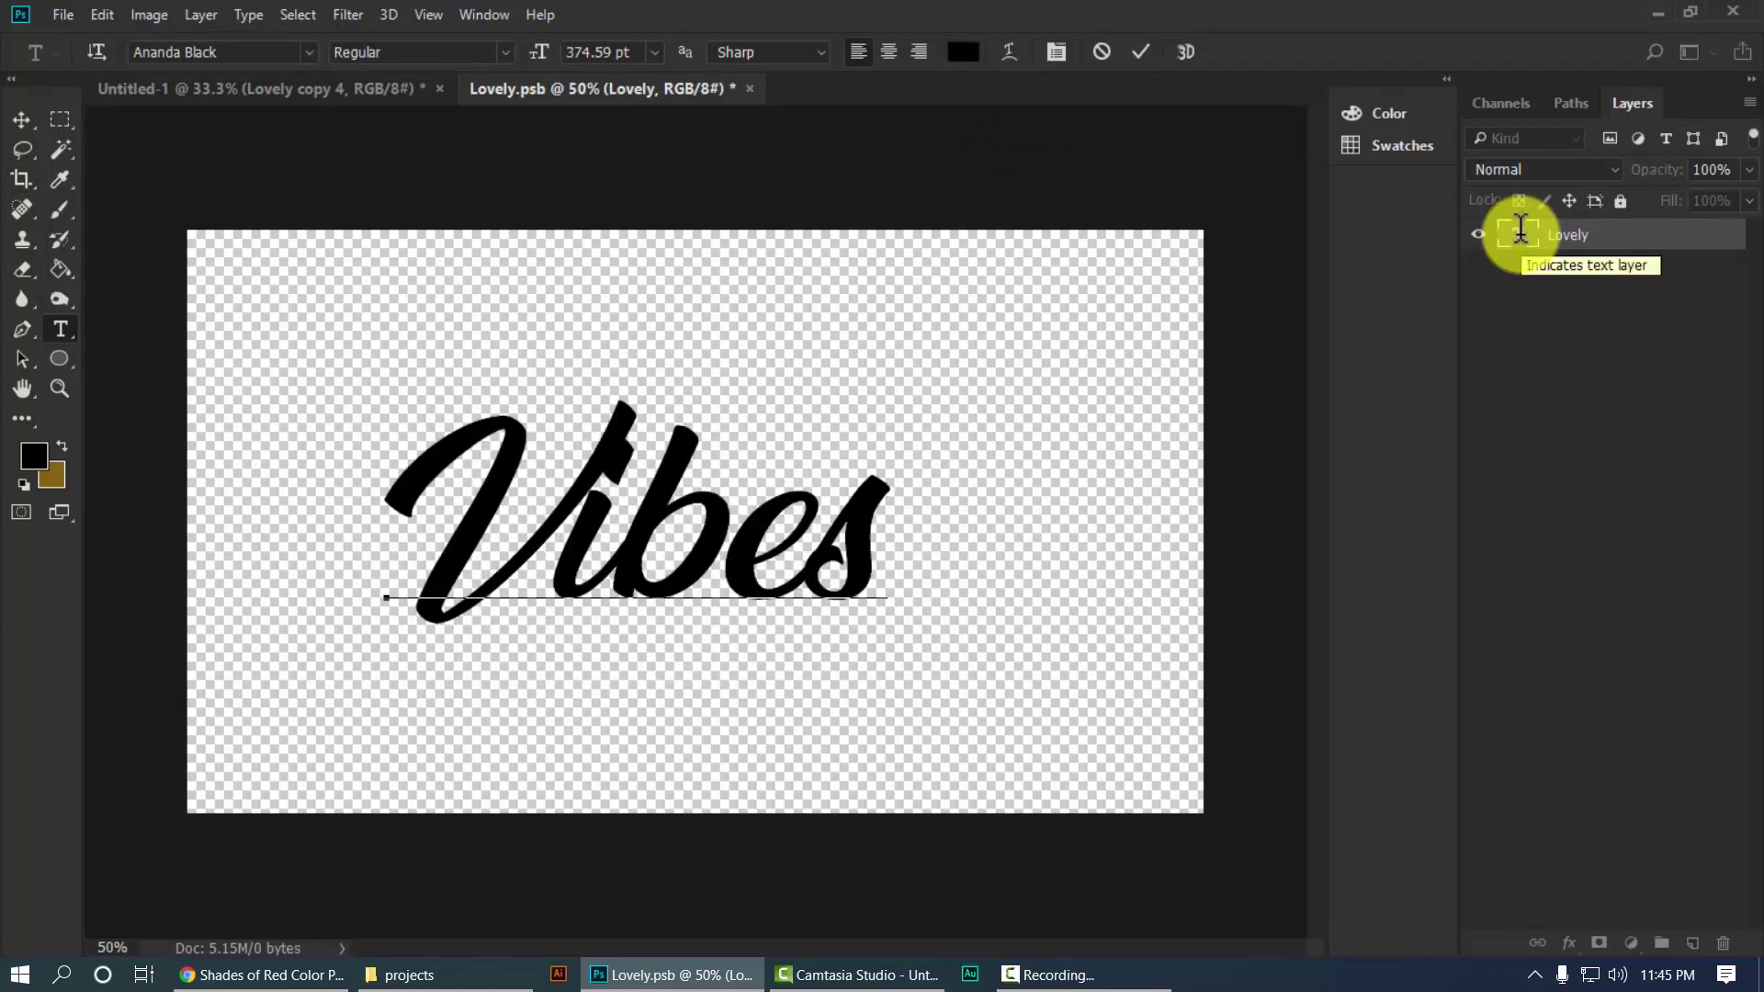
pyautogui.click(1141, 51)
pyautogui.press('c')
pyautogui.hotkey('ctrl', 's')
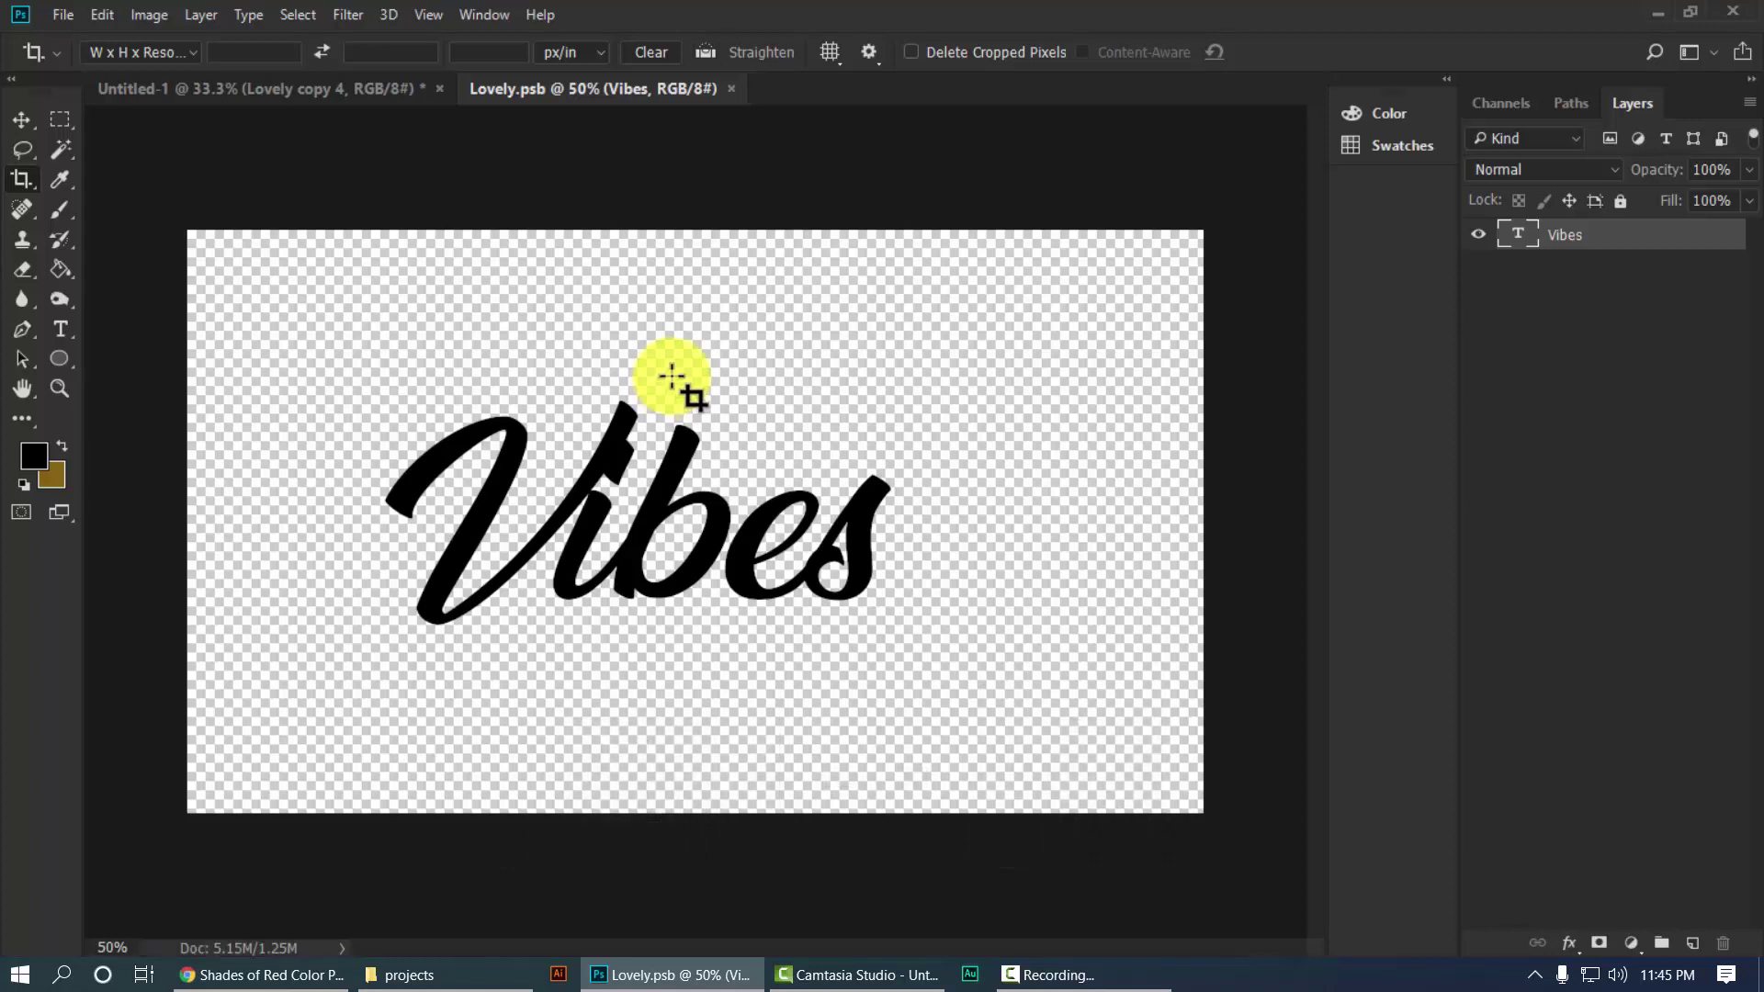
pyautogui.click(336, 90)
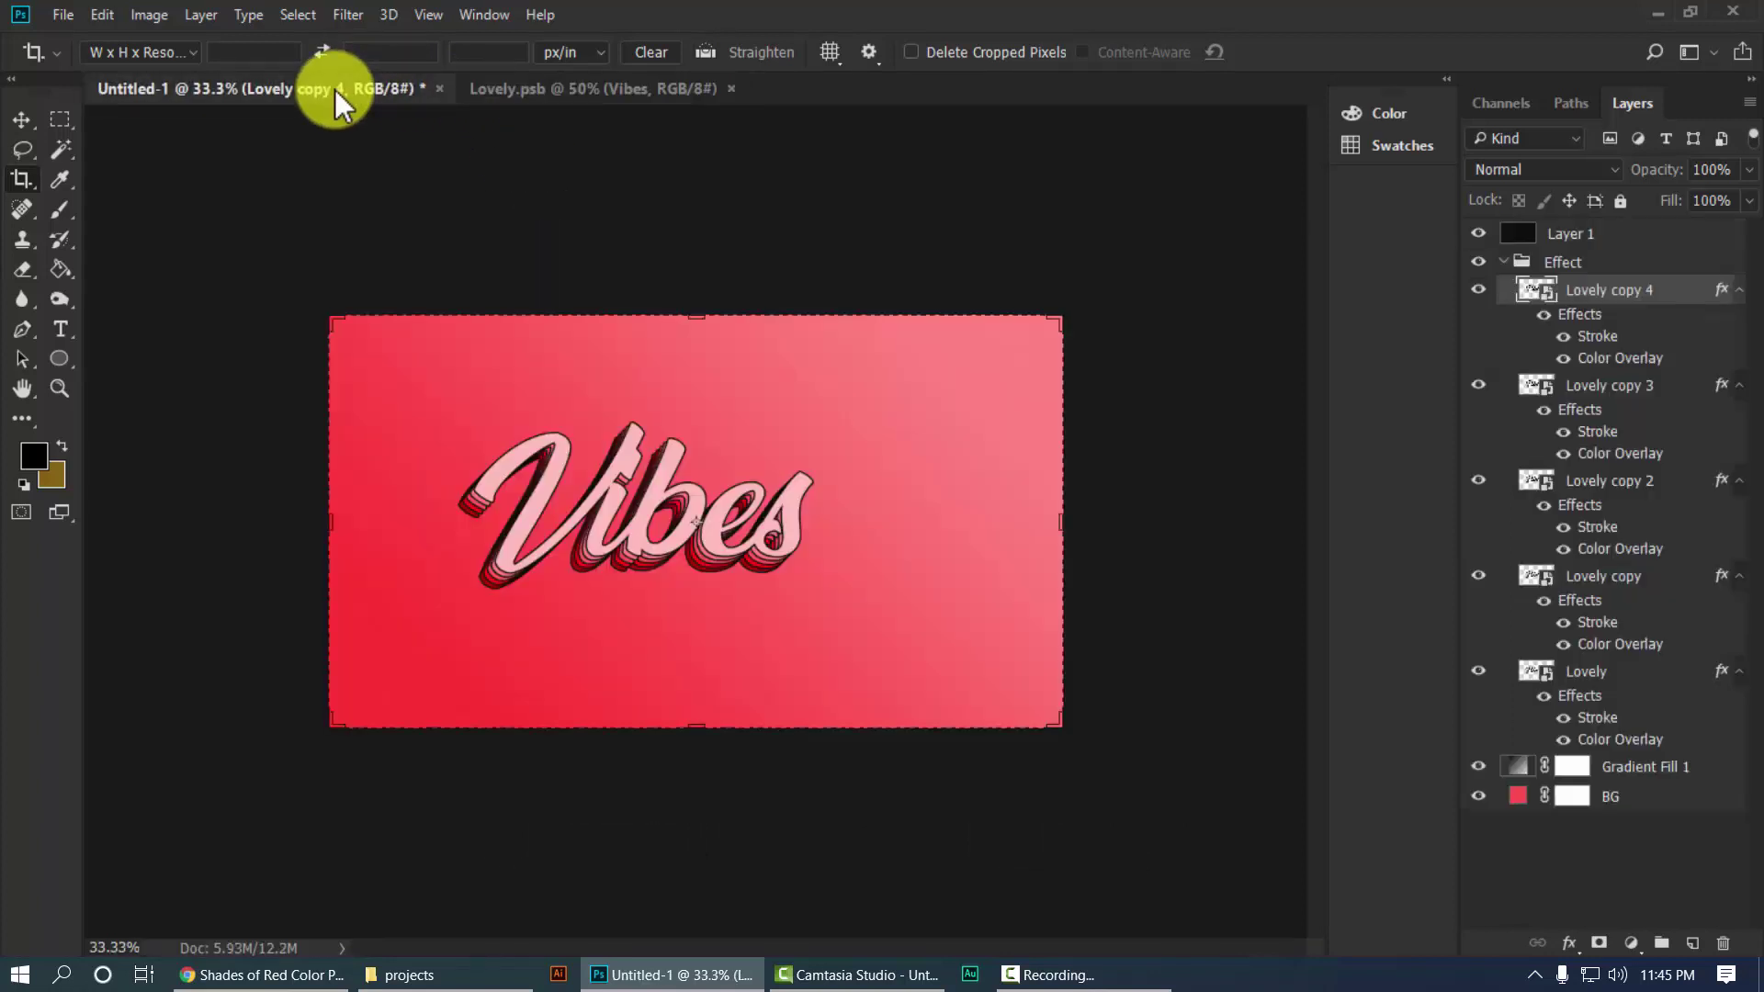
pyautogui.click(22, 120)
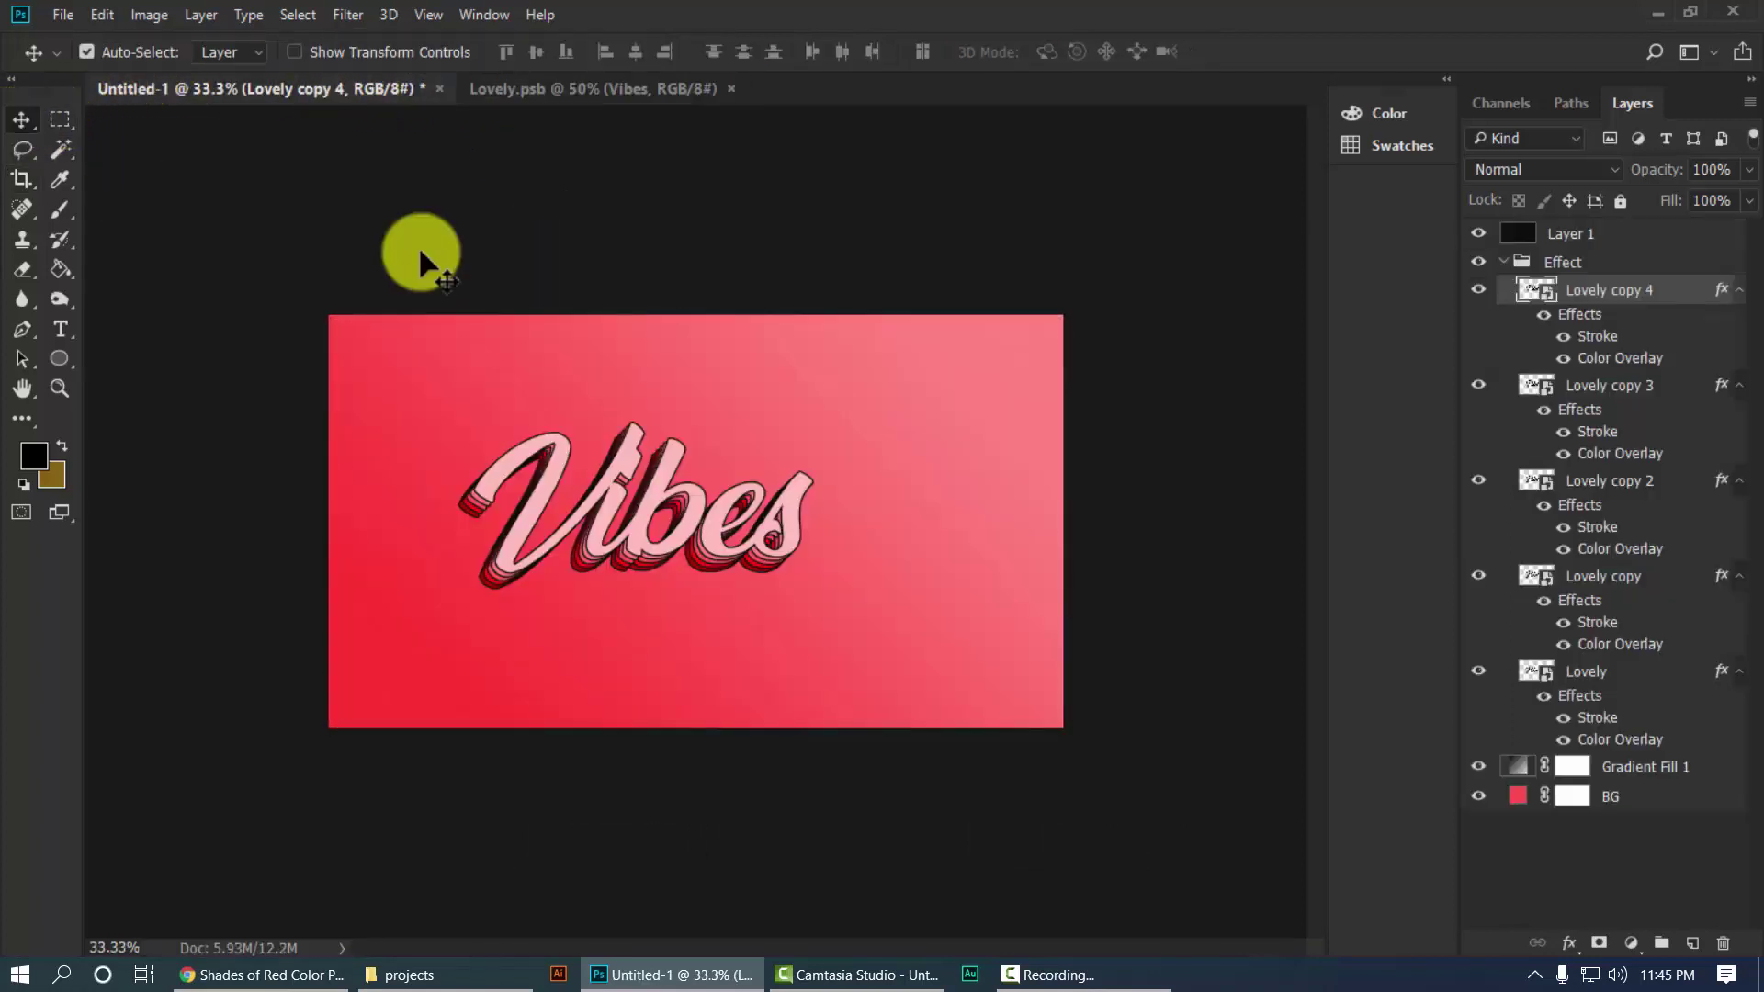